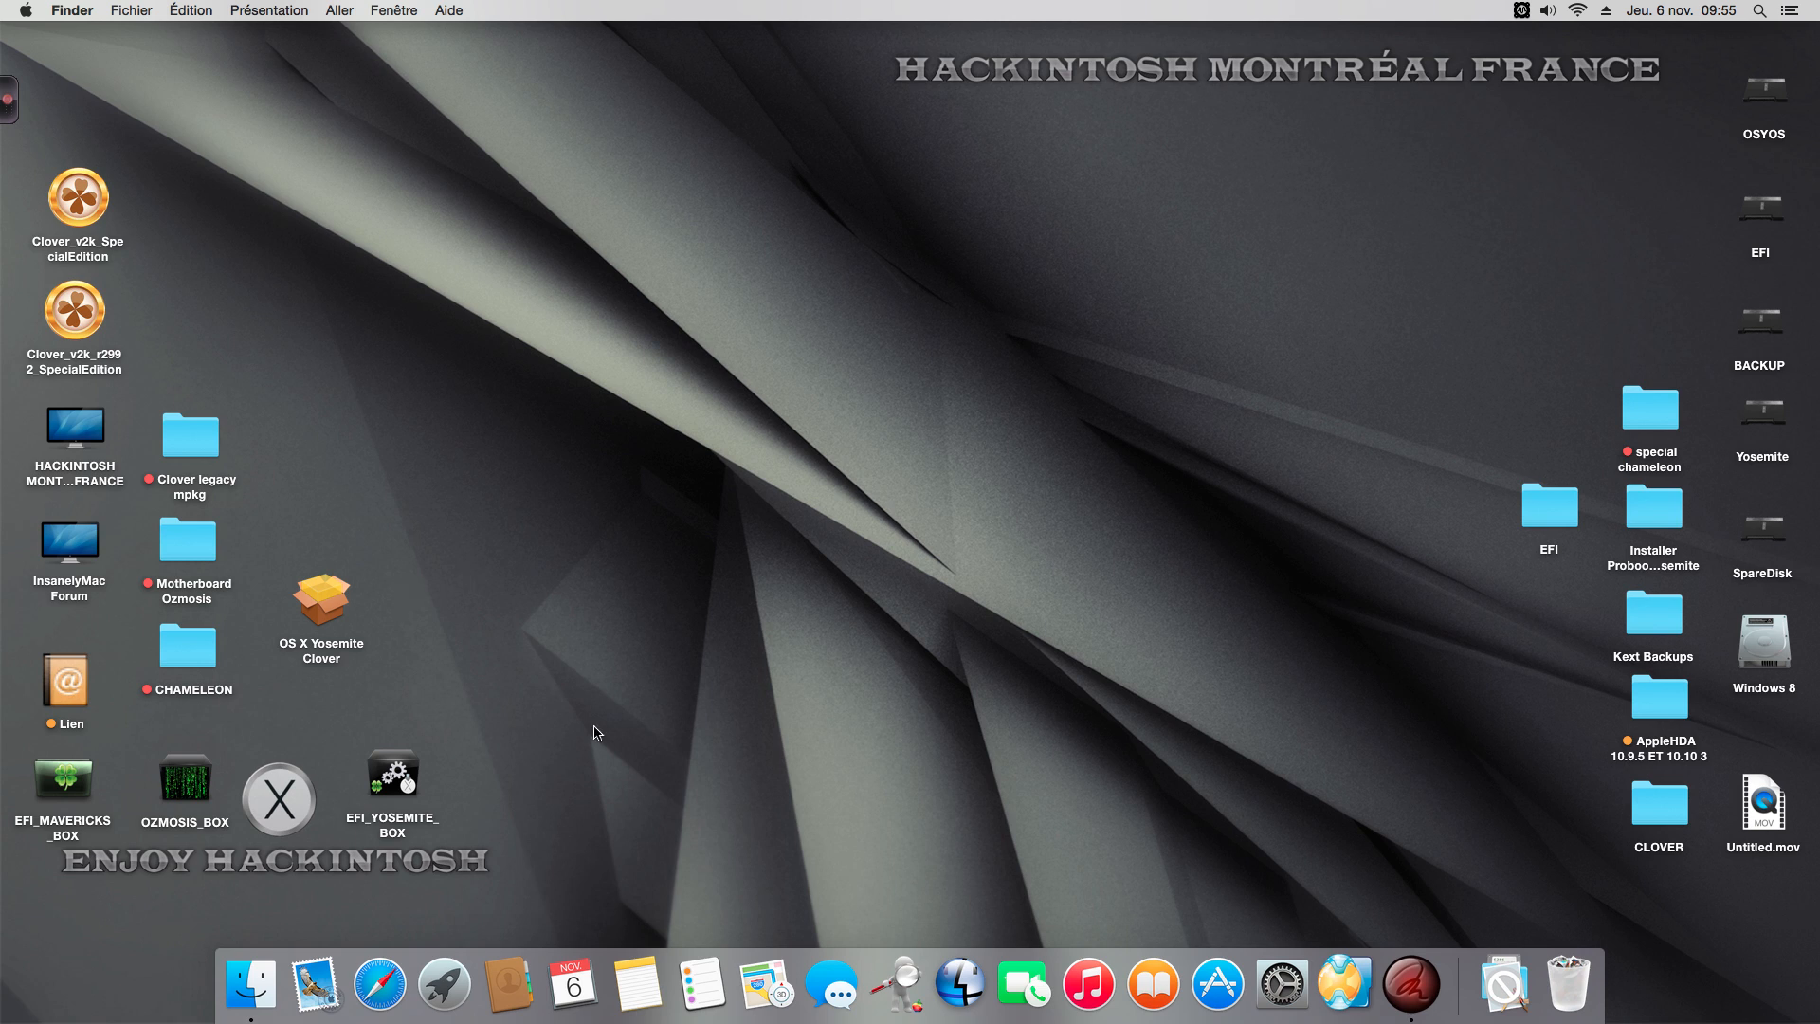
# - Open the Applications folder in Finder and select the Installer OS X Yosemite application
pyautogui.click(232, 1002)
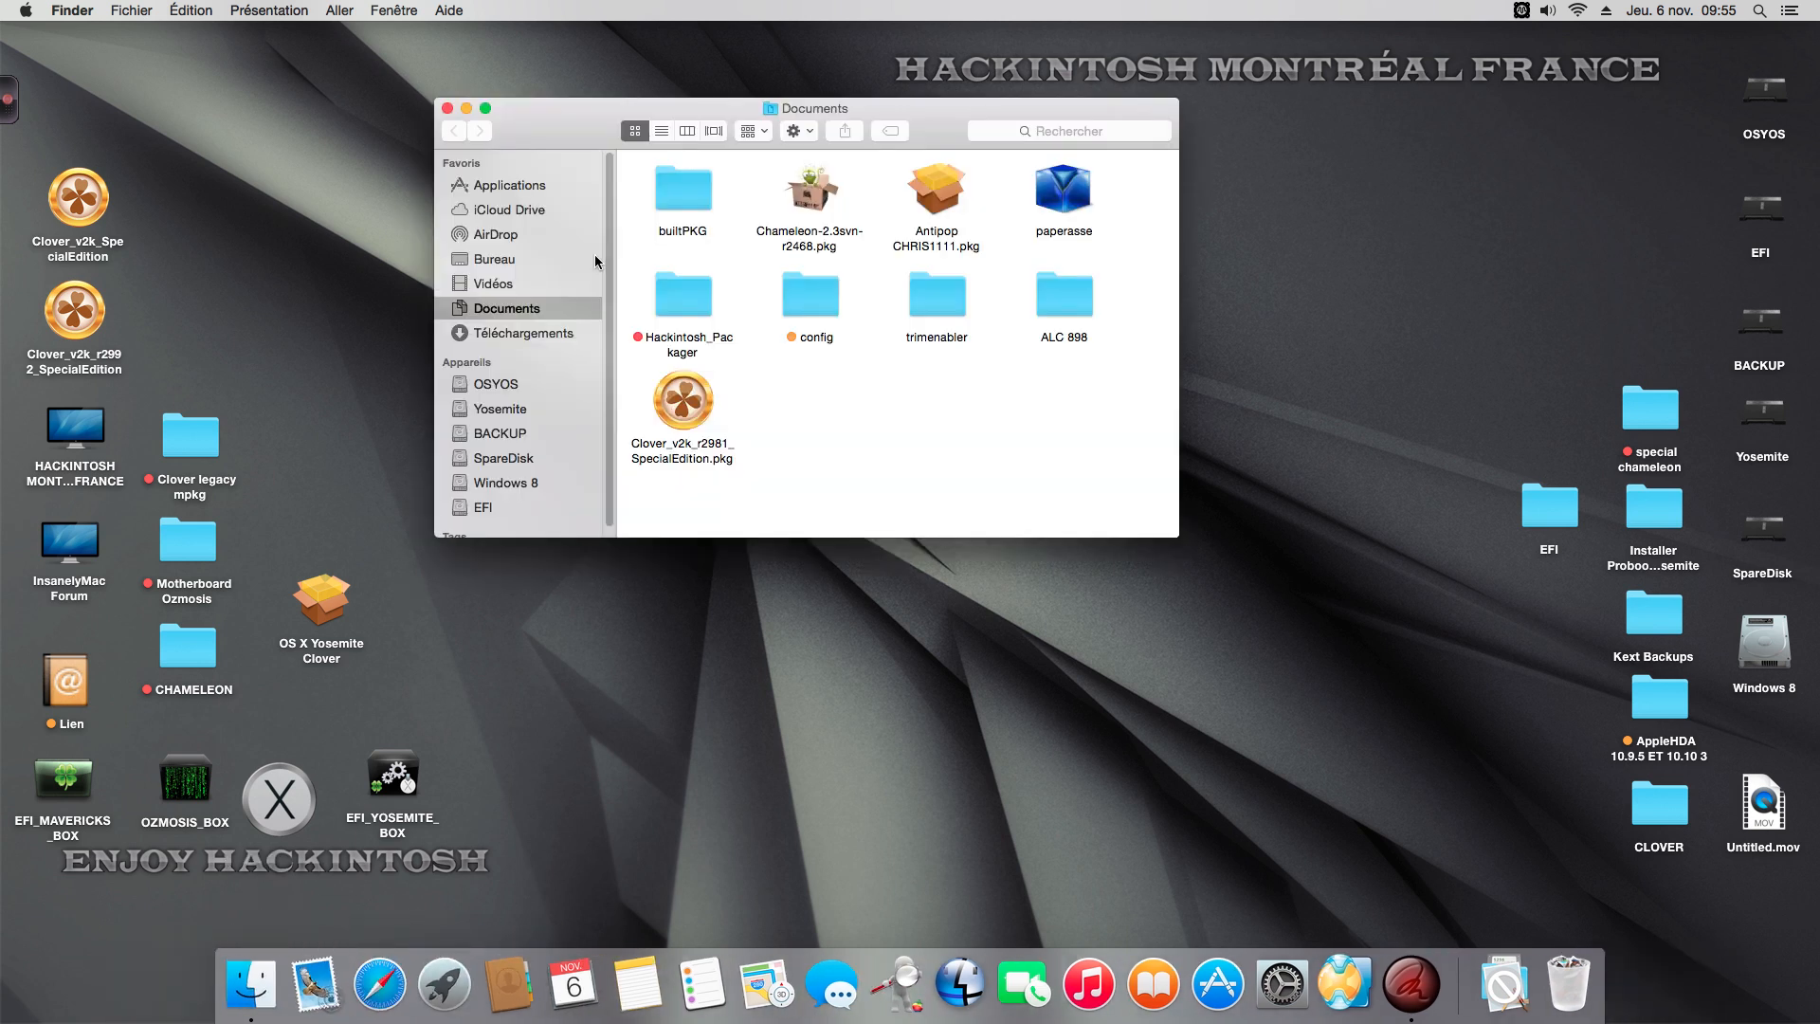
pyautogui.click(526, 185)
pyautogui.scroll(3, 807, 379)
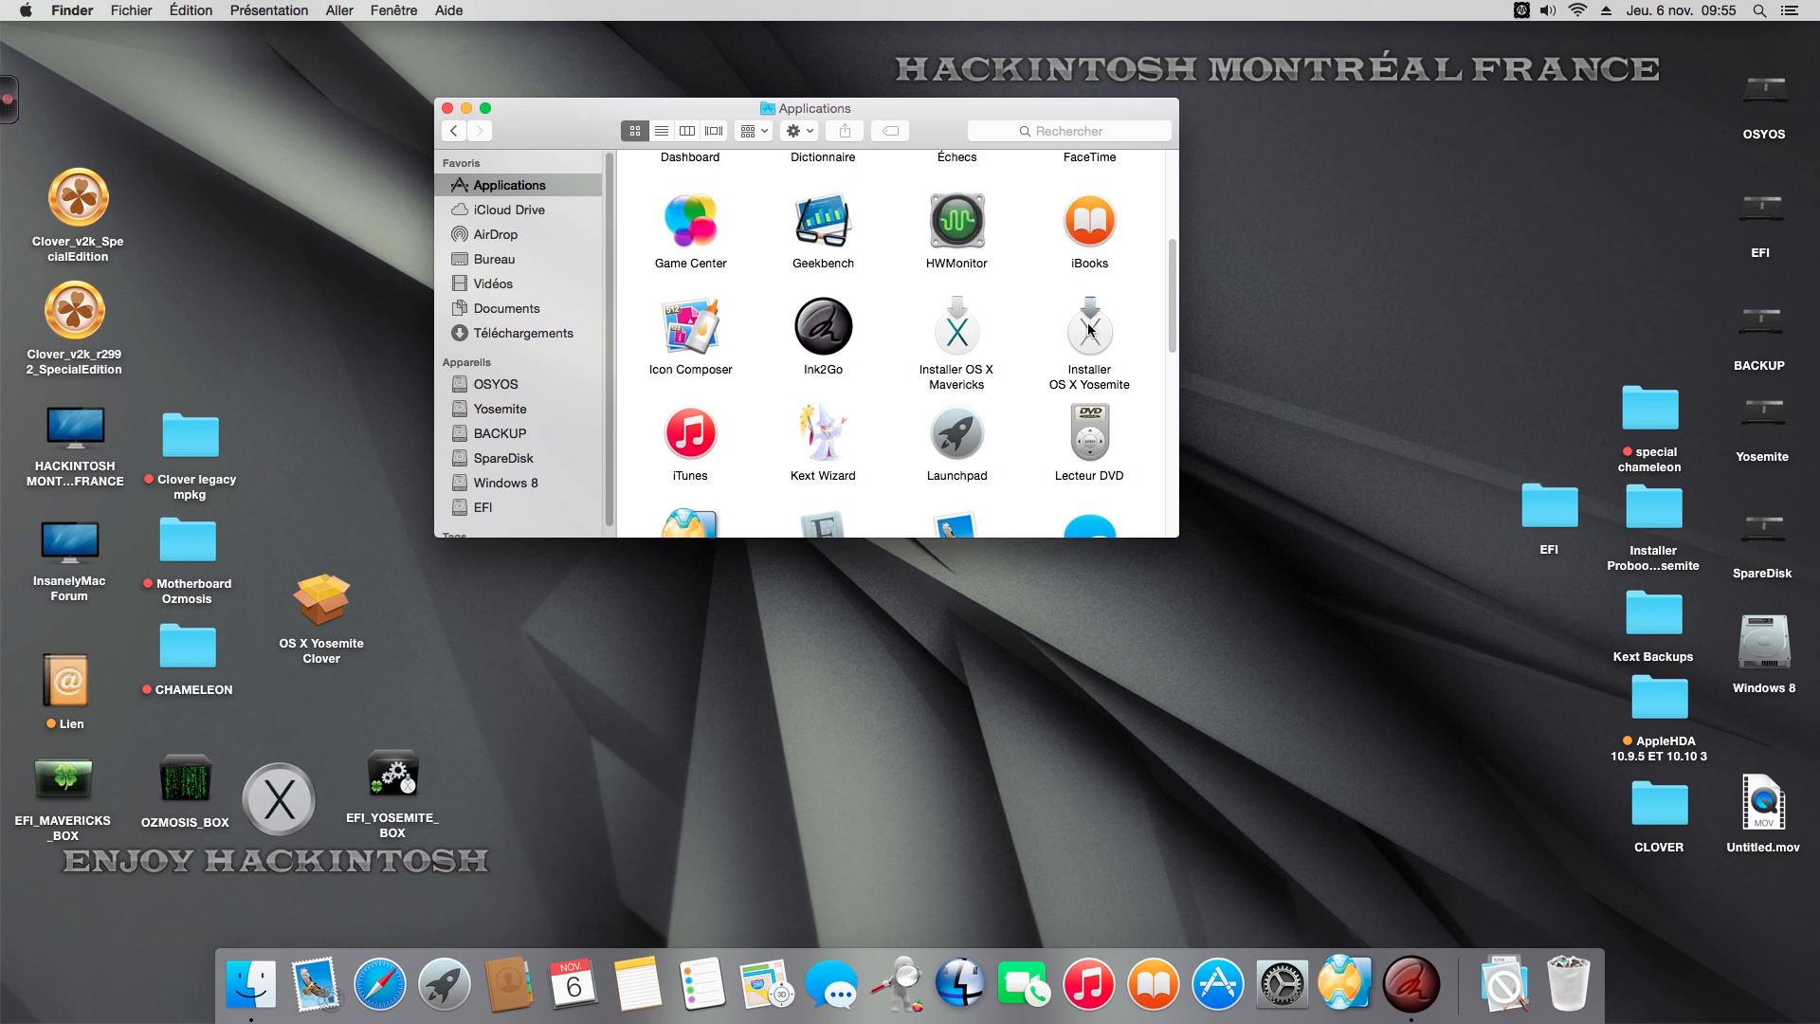
pyautogui.moveTo(583, 117); pyautogui.dragTo(662, 155)
pyautogui.click(1176, 378)
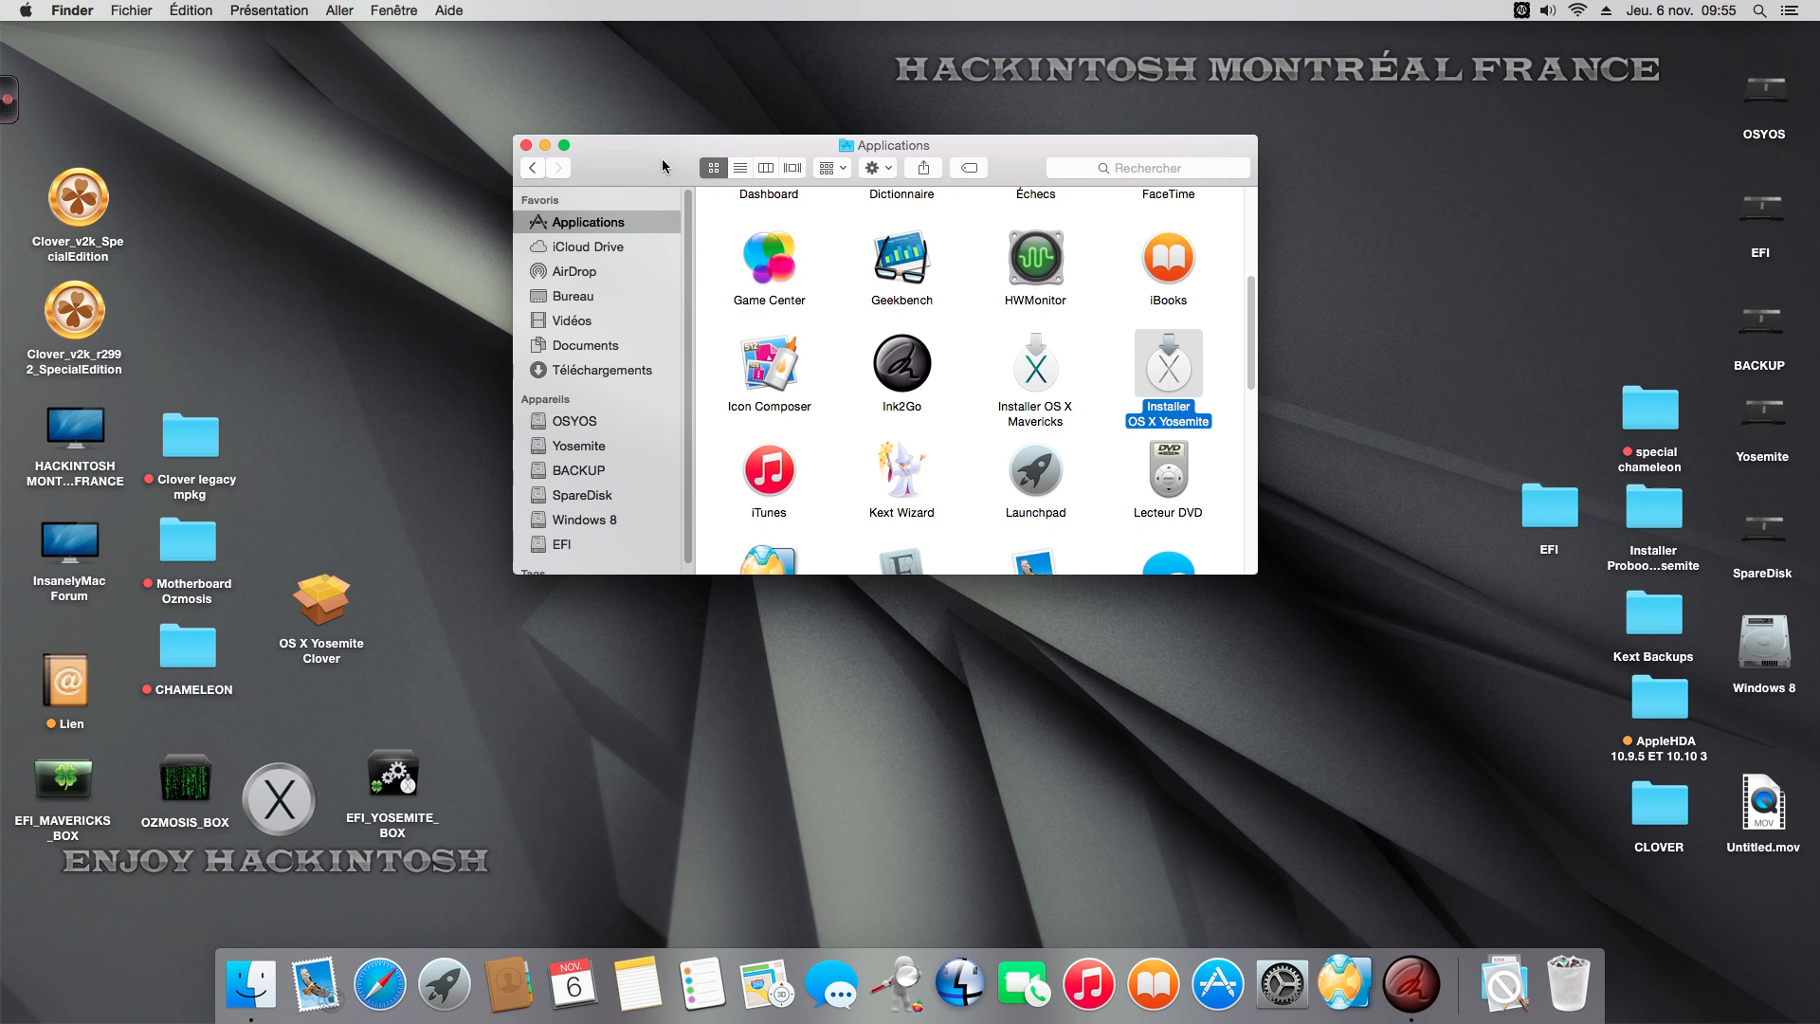
pyautogui.moveTo(644, 168); pyautogui.dragTo(648, 175)
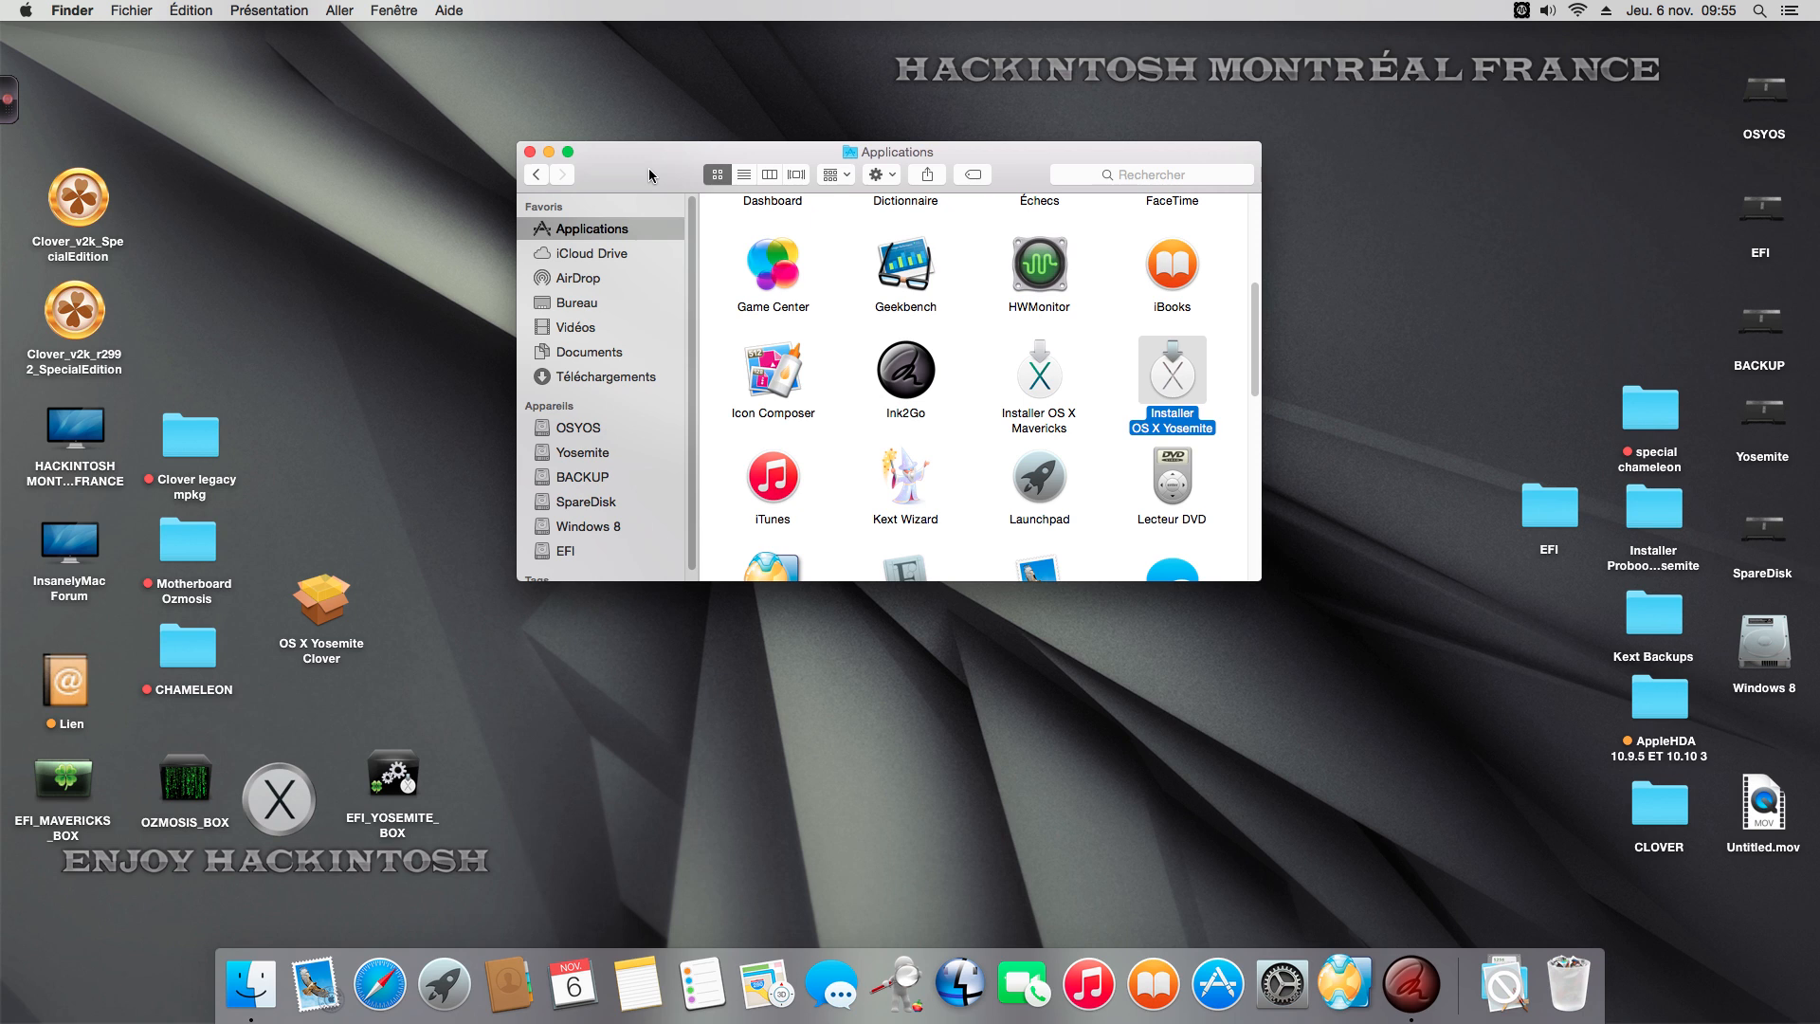
pyautogui.moveTo(649, 167); pyautogui.dragTo(646, 170)
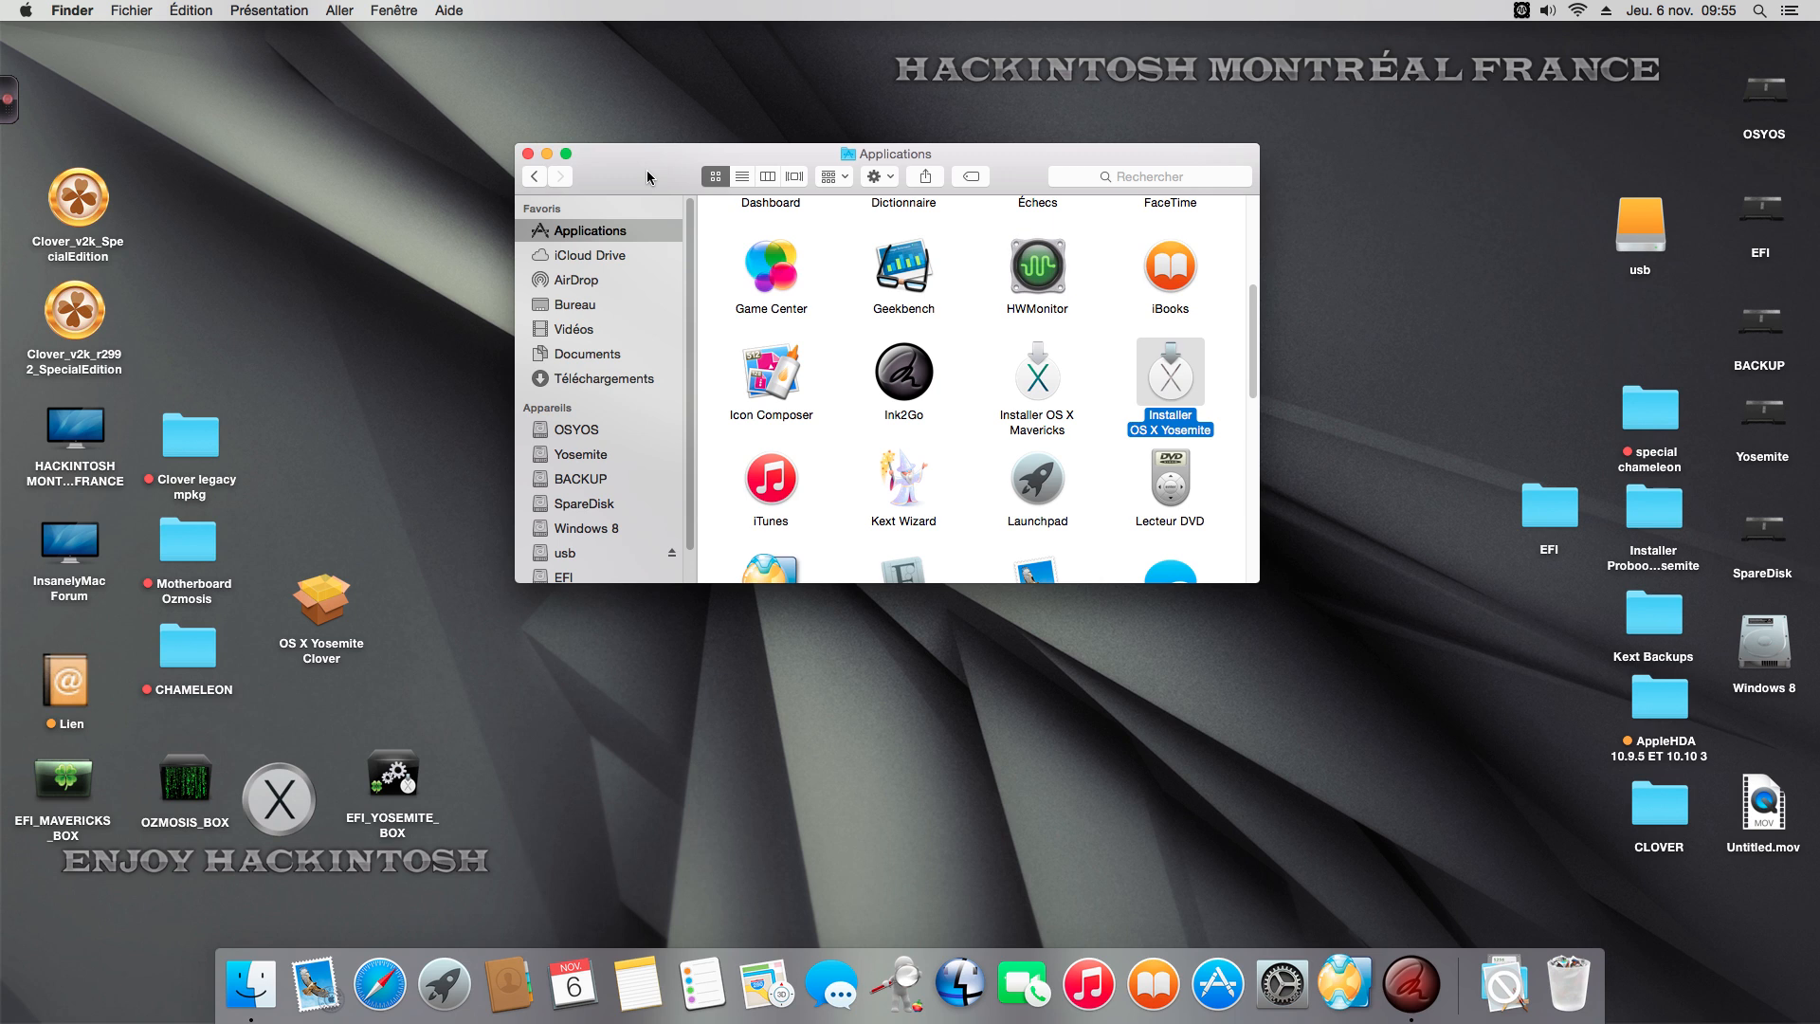
pyautogui.moveTo(614, 184); pyautogui.dragTo(615, 188)
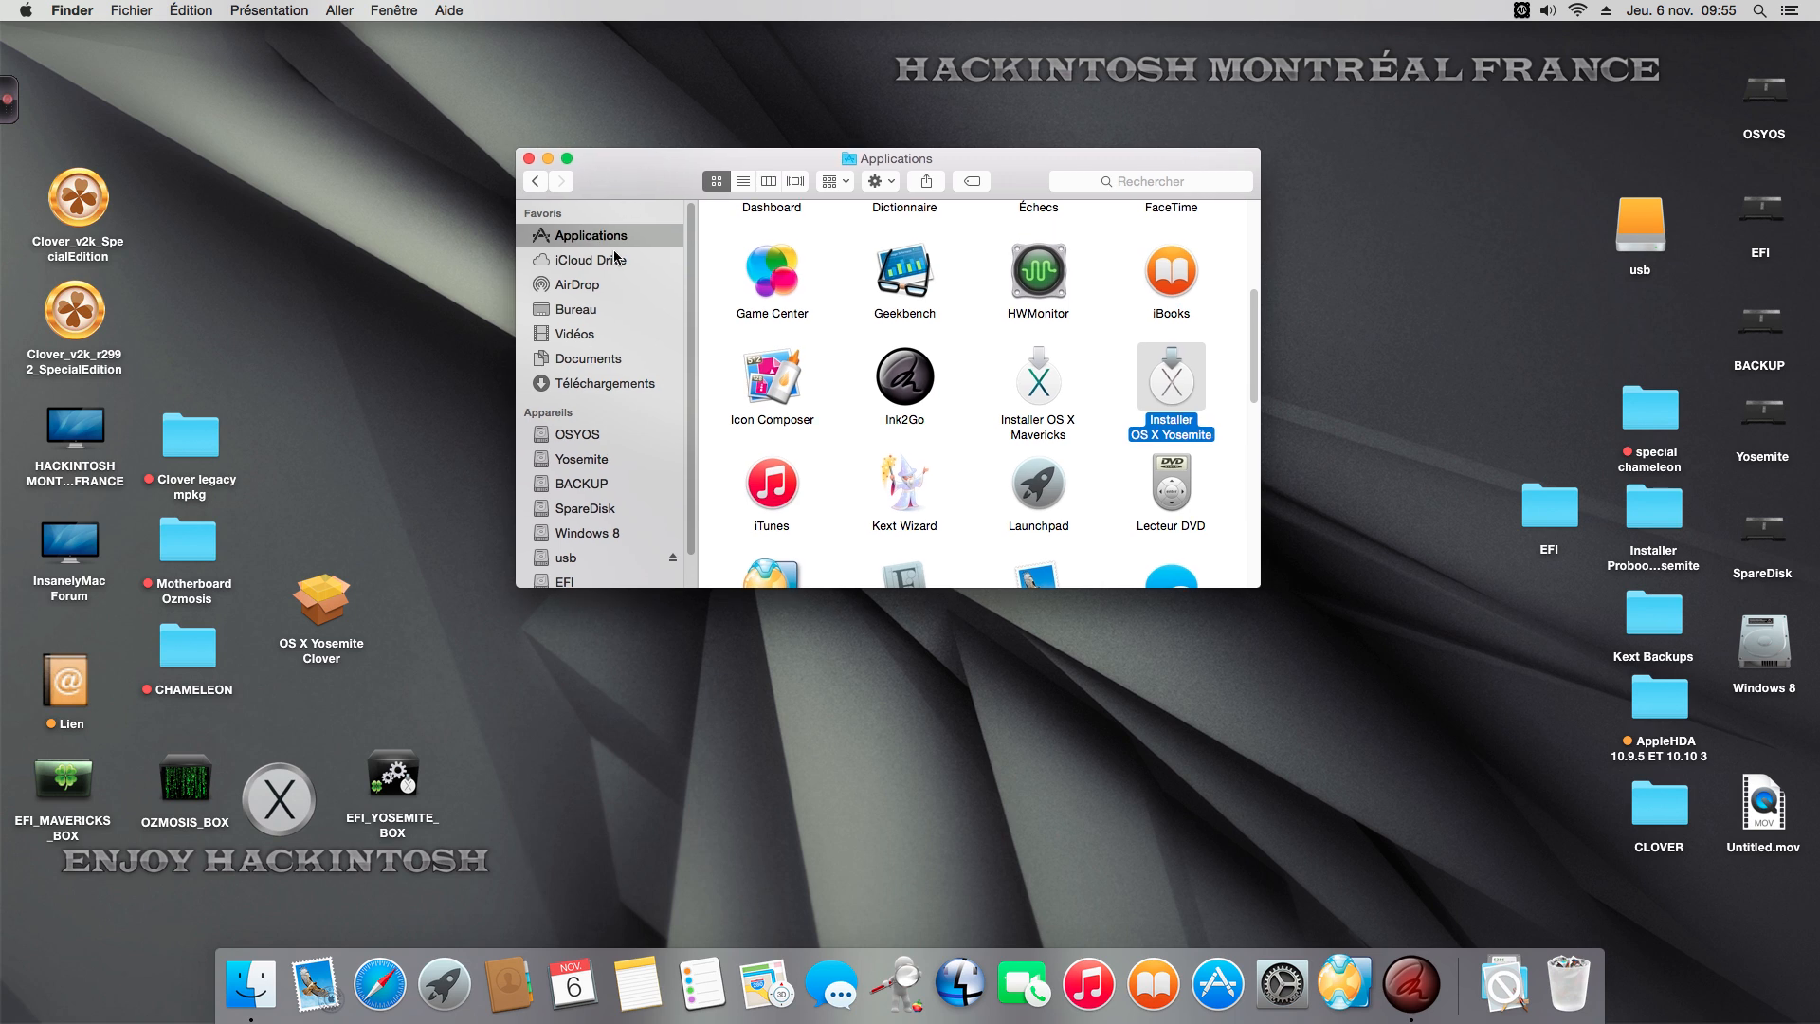
# - Launch Disk Utility (Utilitaire de disque) from the Utilitaires folder inside Applications
pyautogui.scroll(-10, 986, 431)
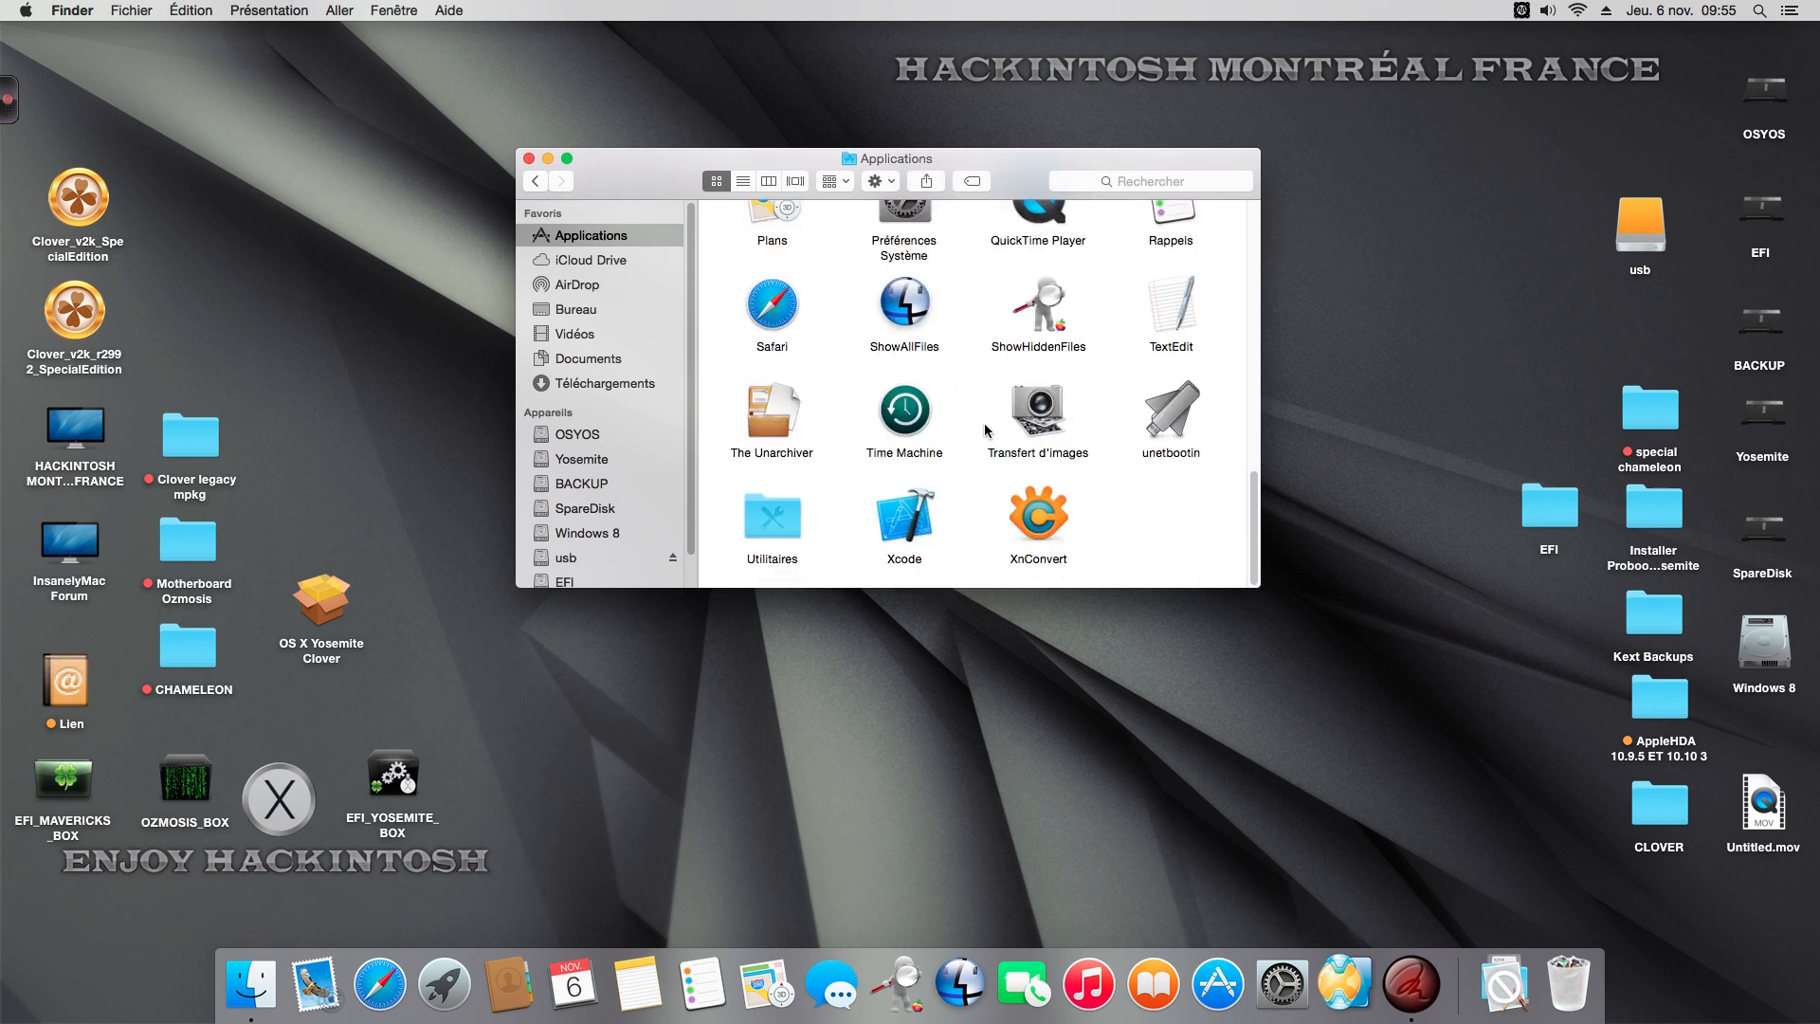
pyautogui.doubleClick(801, 520)
pyautogui.doubleClick(762, 521)
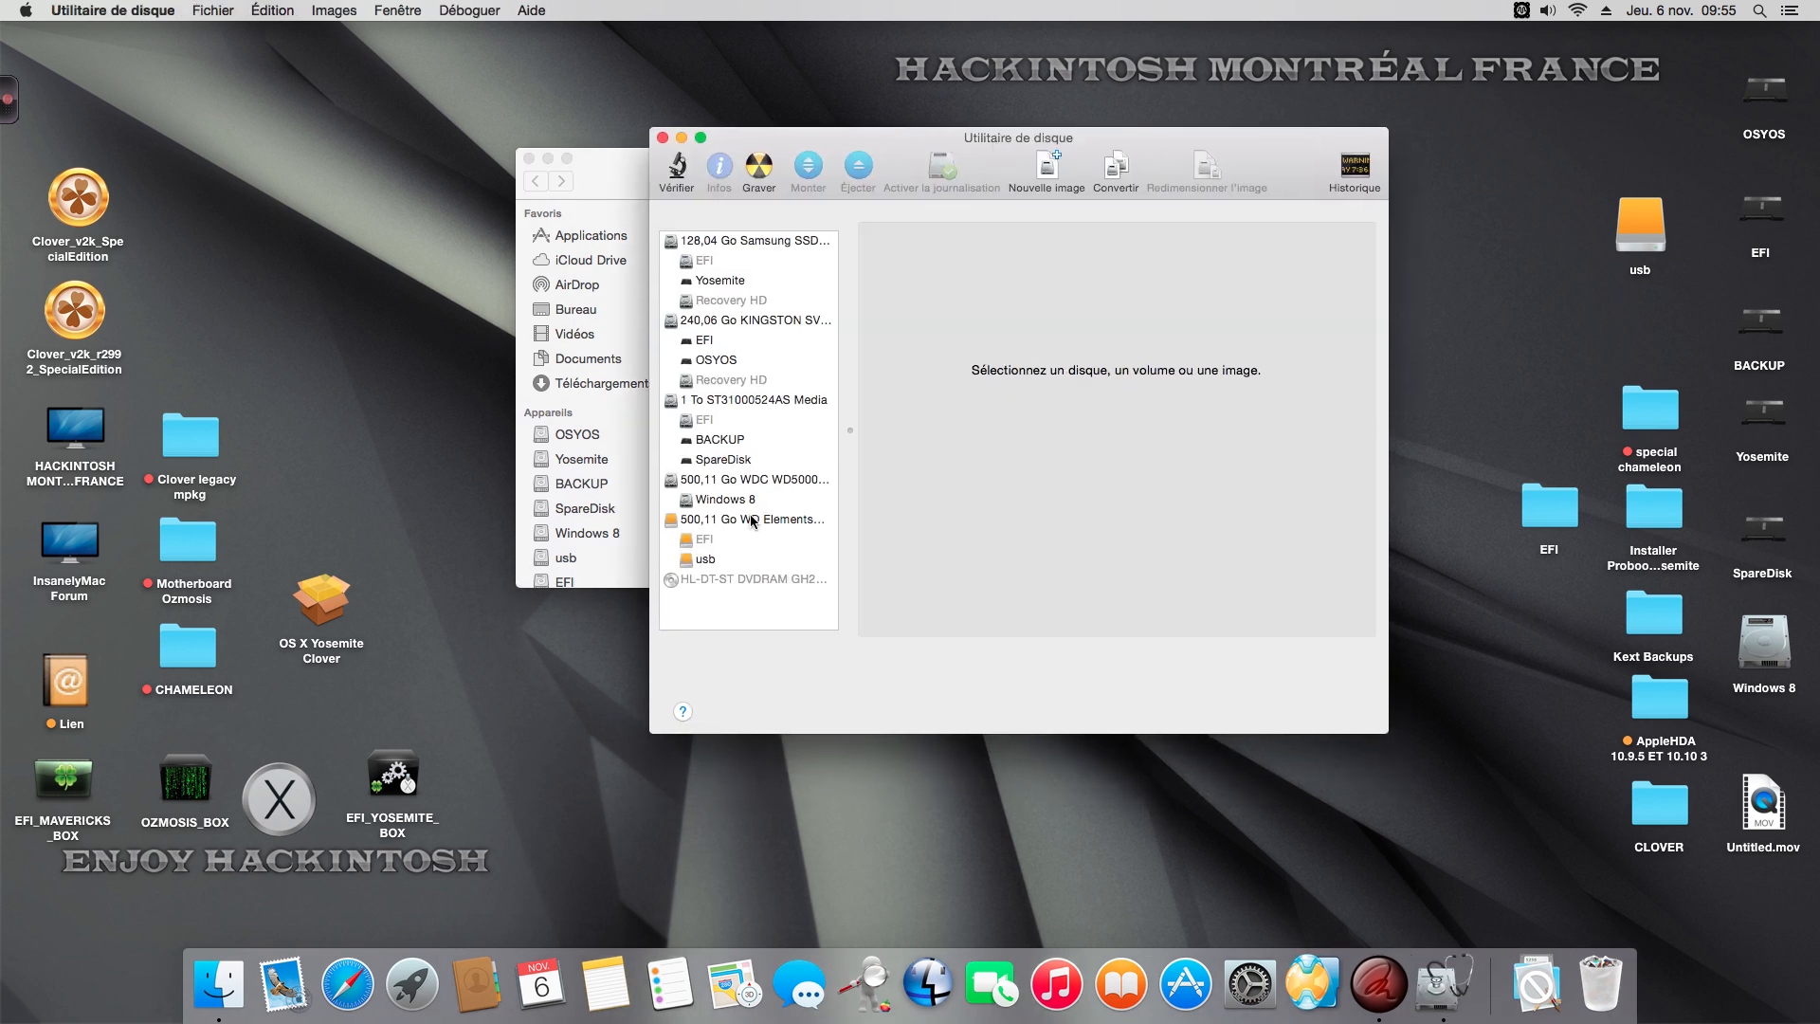
# - Repartition the external WD Elements disk as 1 partition named usb, confirming the erasure of its data
pyautogui.click(756, 516)
pyautogui.click(1117, 231)
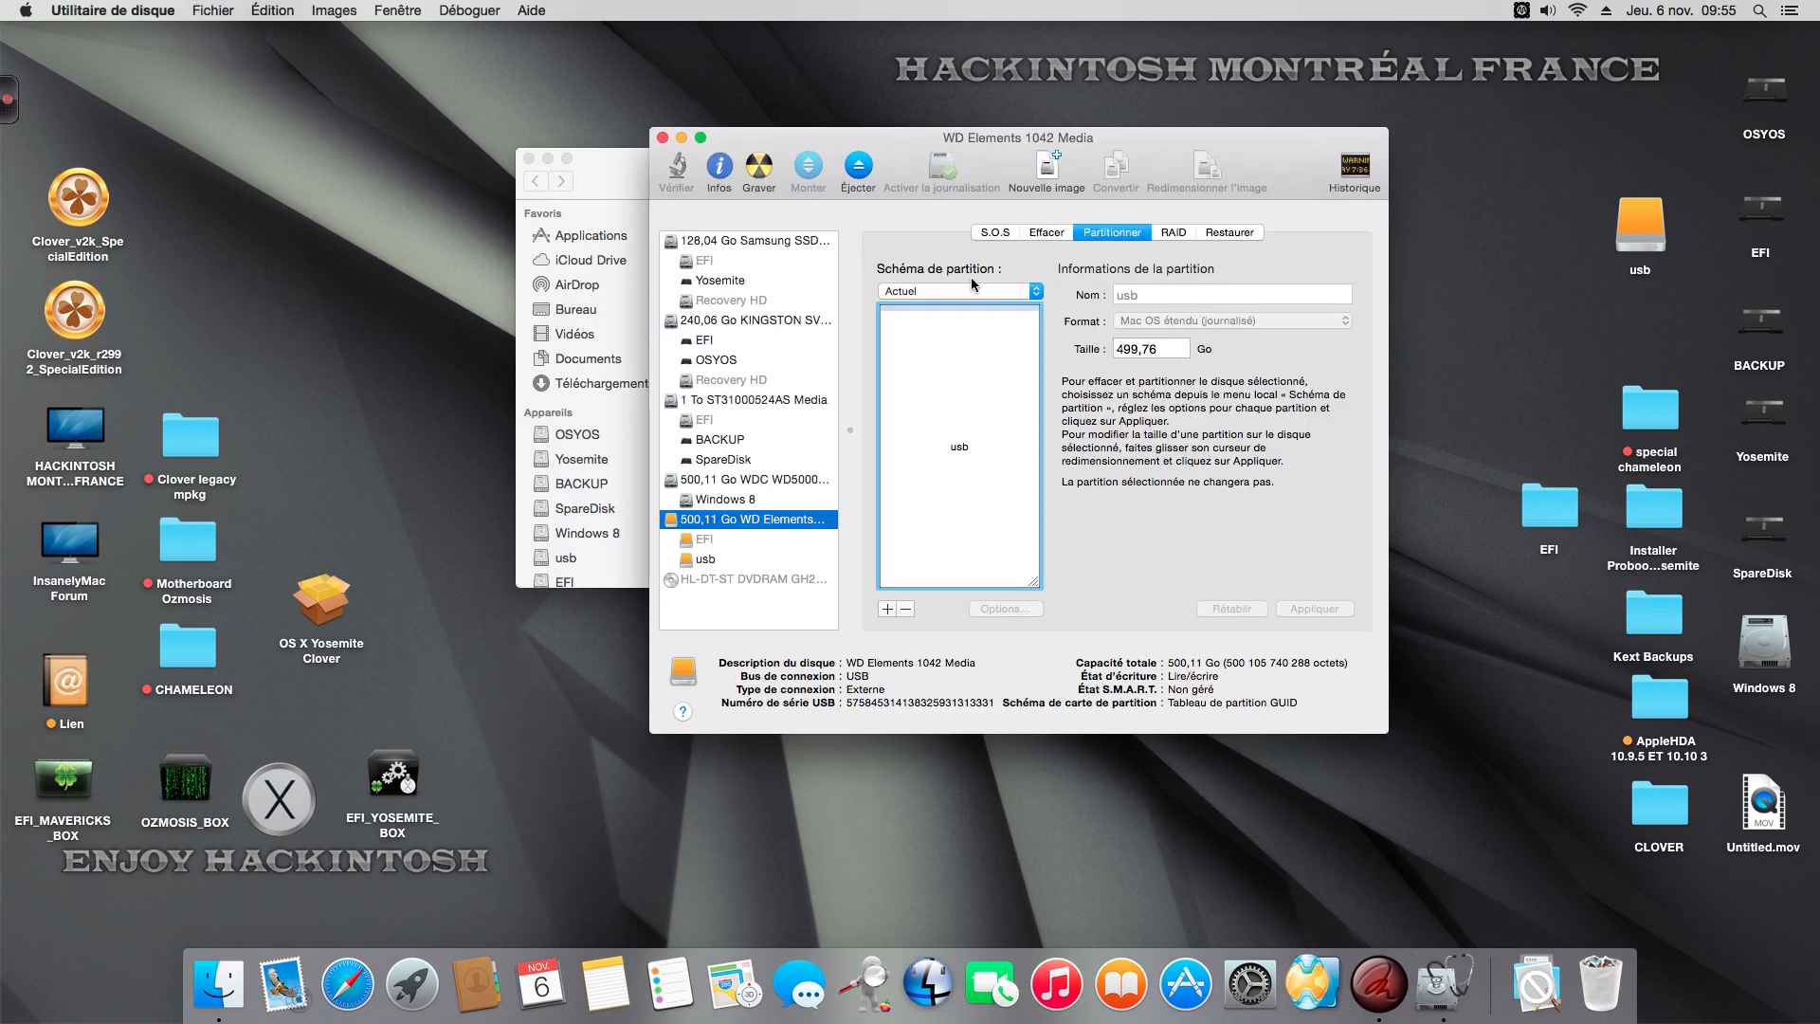
pyautogui.click(974, 284)
pyautogui.click(934, 310)
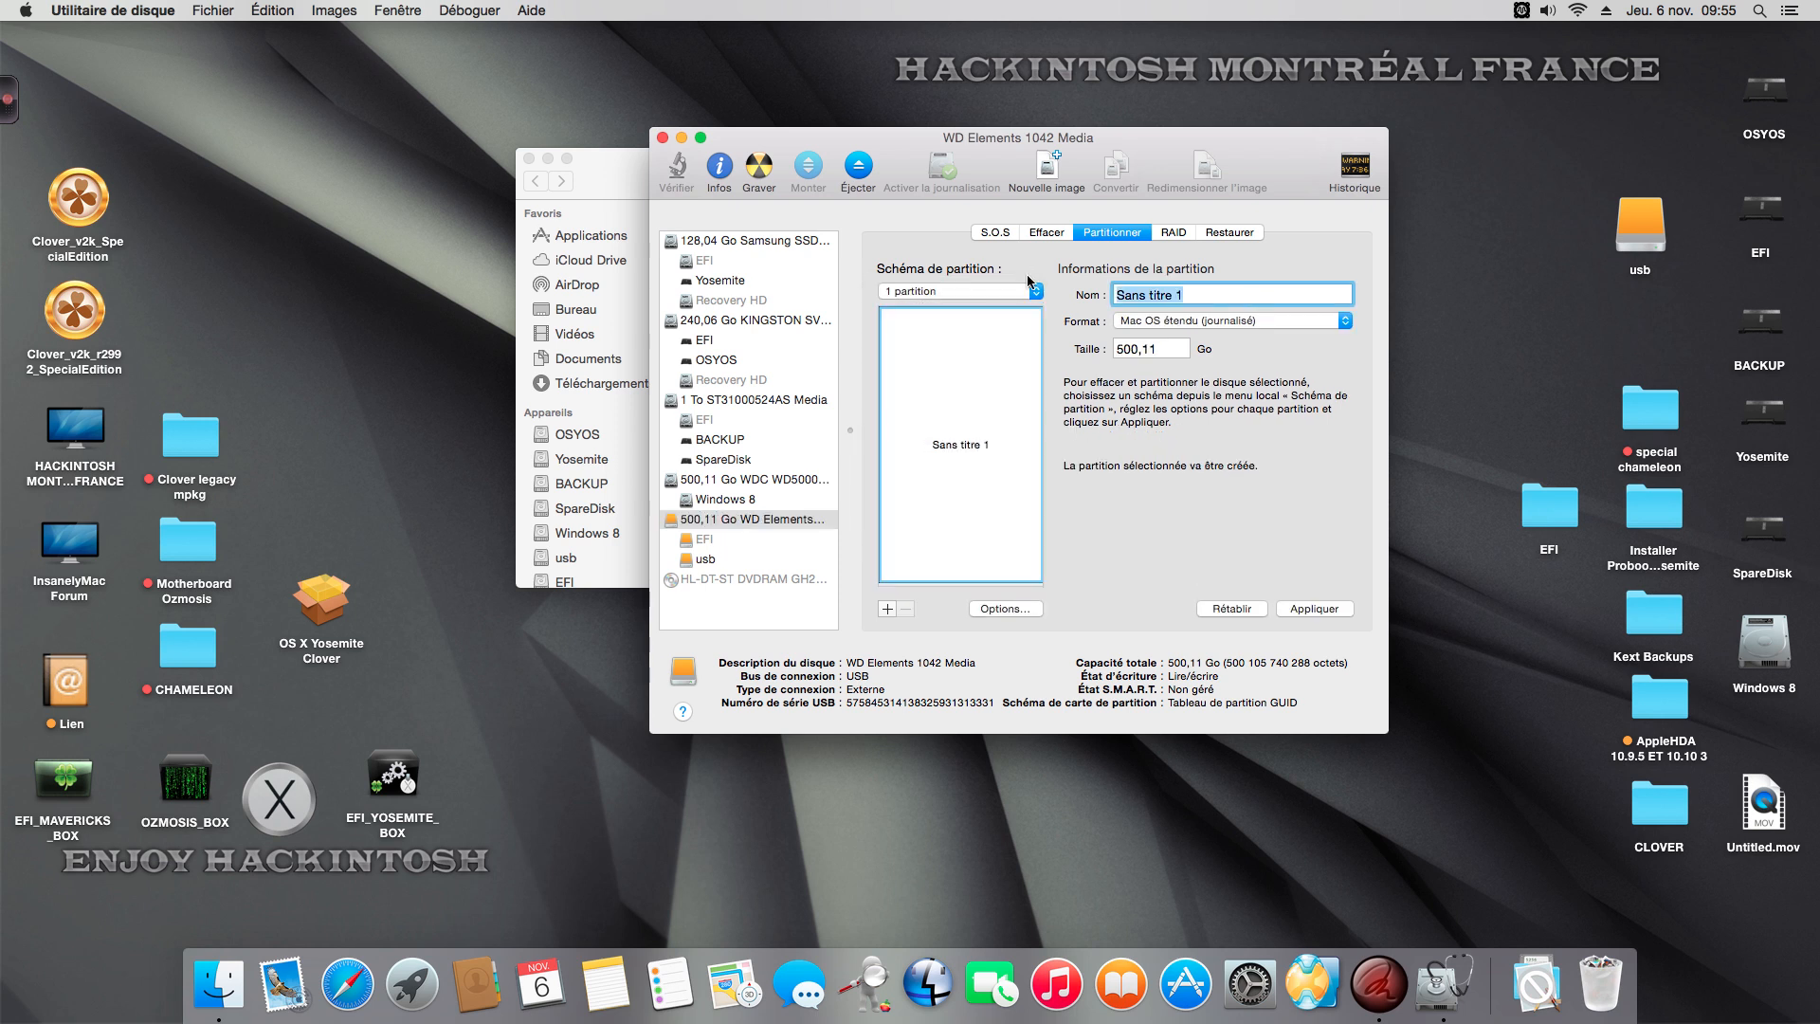
pyautogui.write('usb')
pyautogui.click(1315, 611)
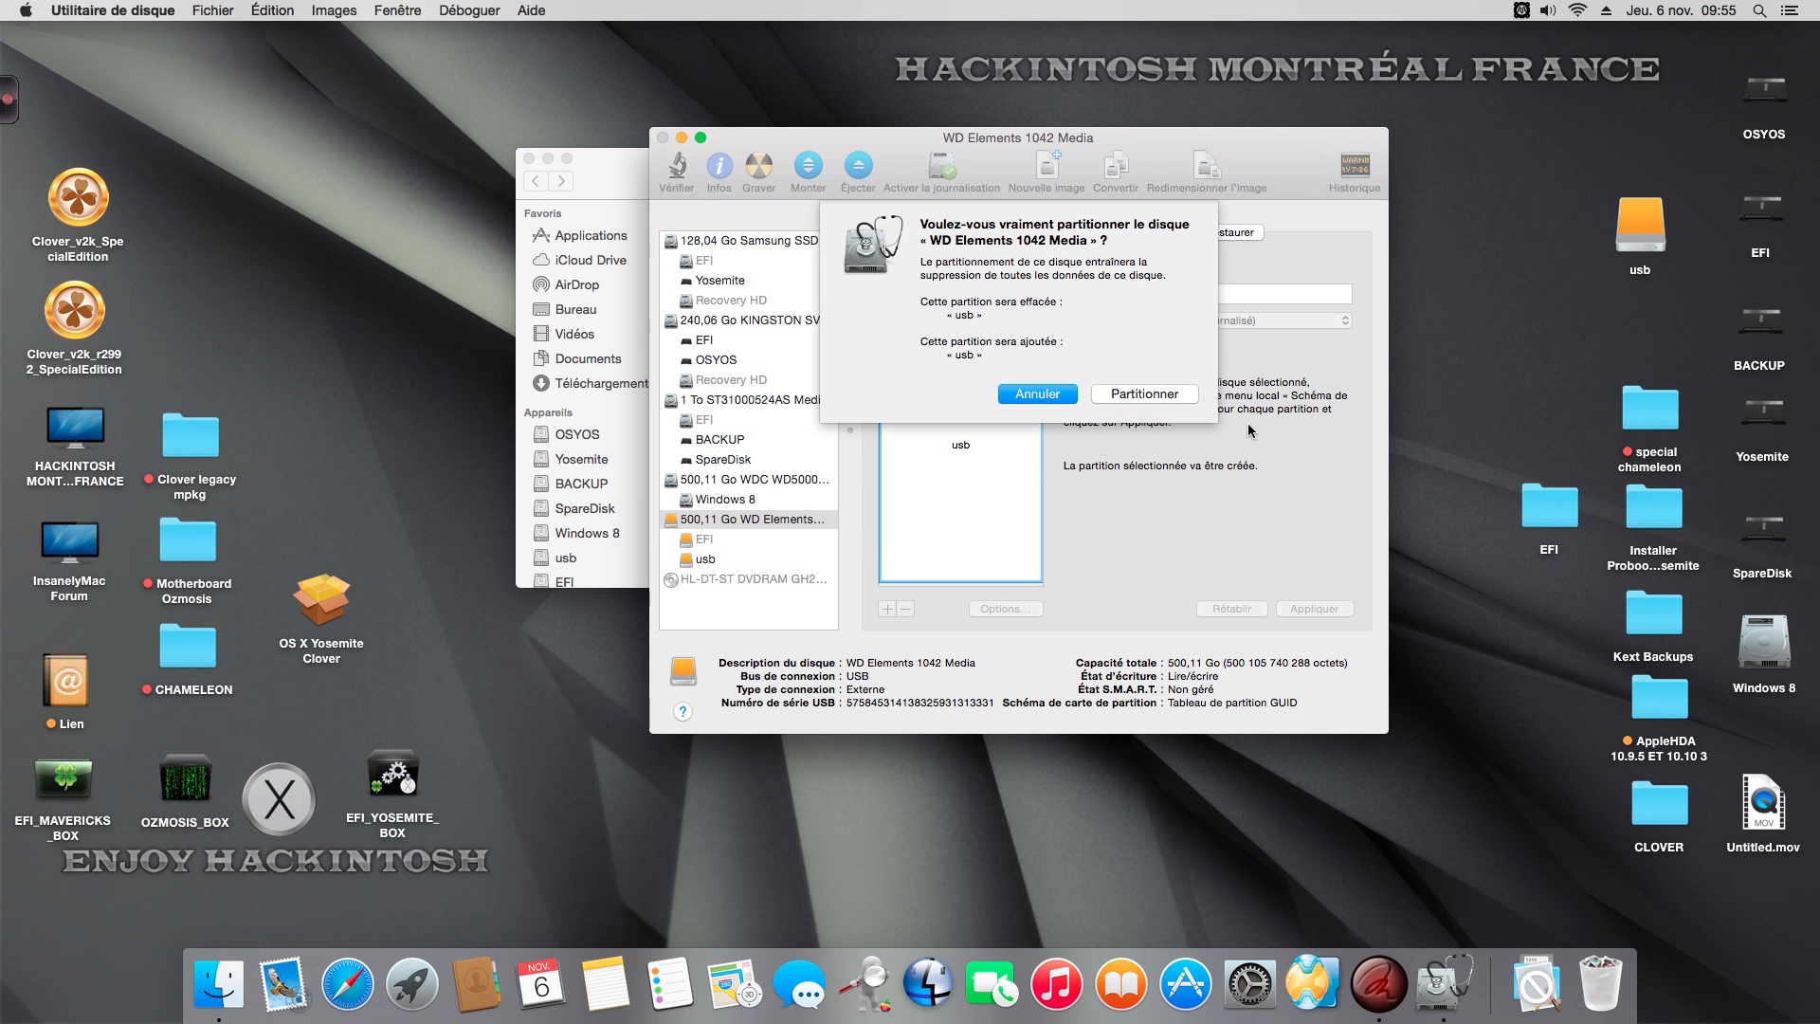
pyautogui.click(1152, 394)
pyautogui.moveTo(836, 136); pyautogui.dragTo(832, 127)
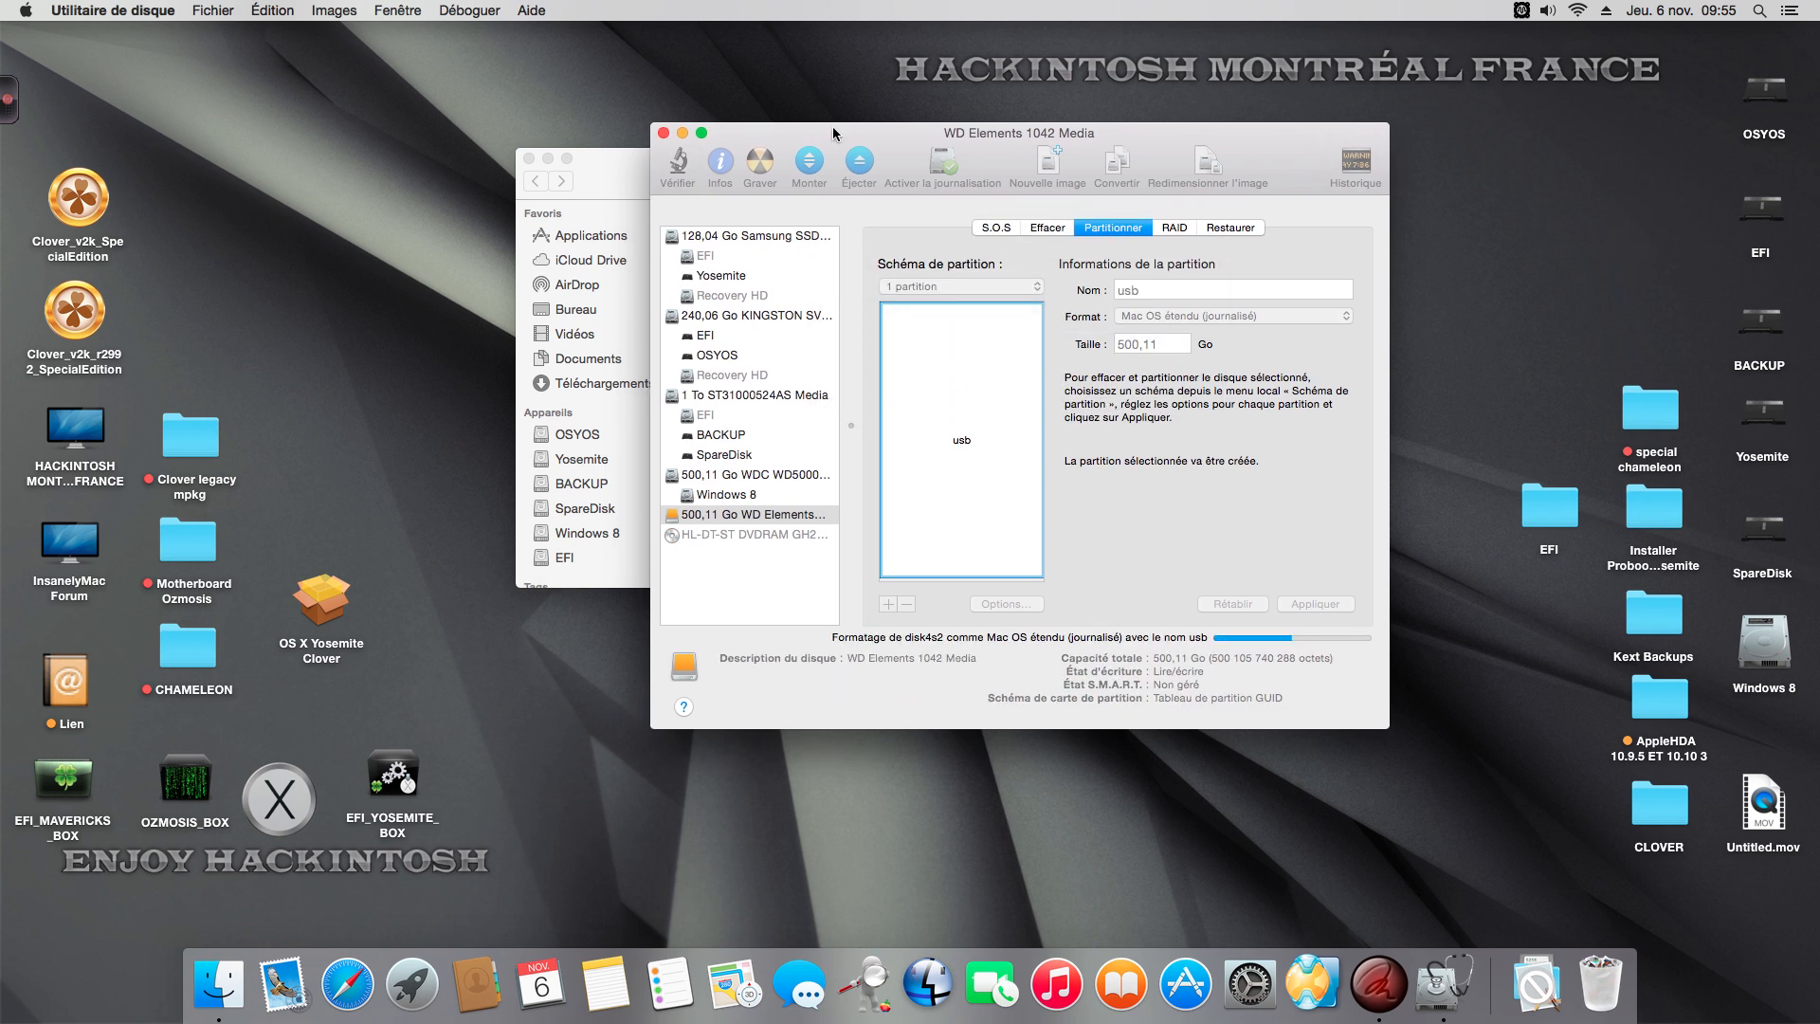
# - Close the Finder window showing Applications while the disk is being formatted
pyautogui.click(604, 165)
pyautogui.click(529, 158)
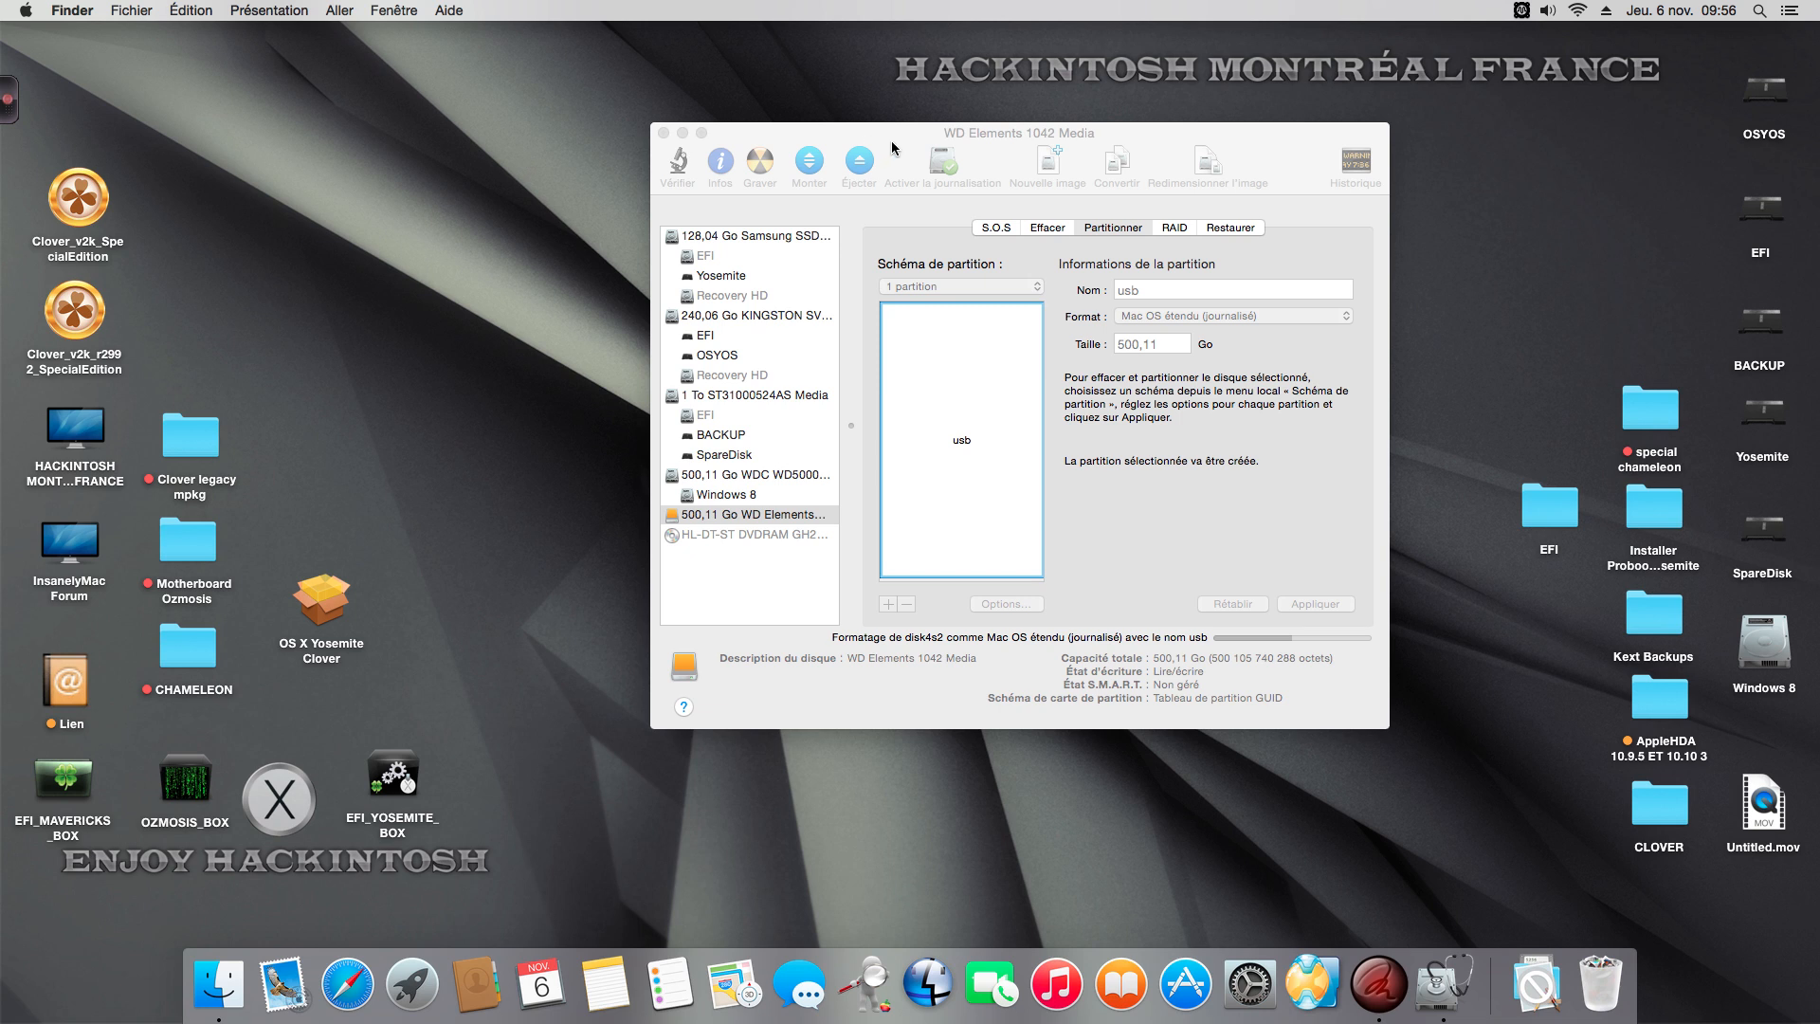
pyautogui.moveTo(891, 141); pyautogui.dragTo(853, 133)
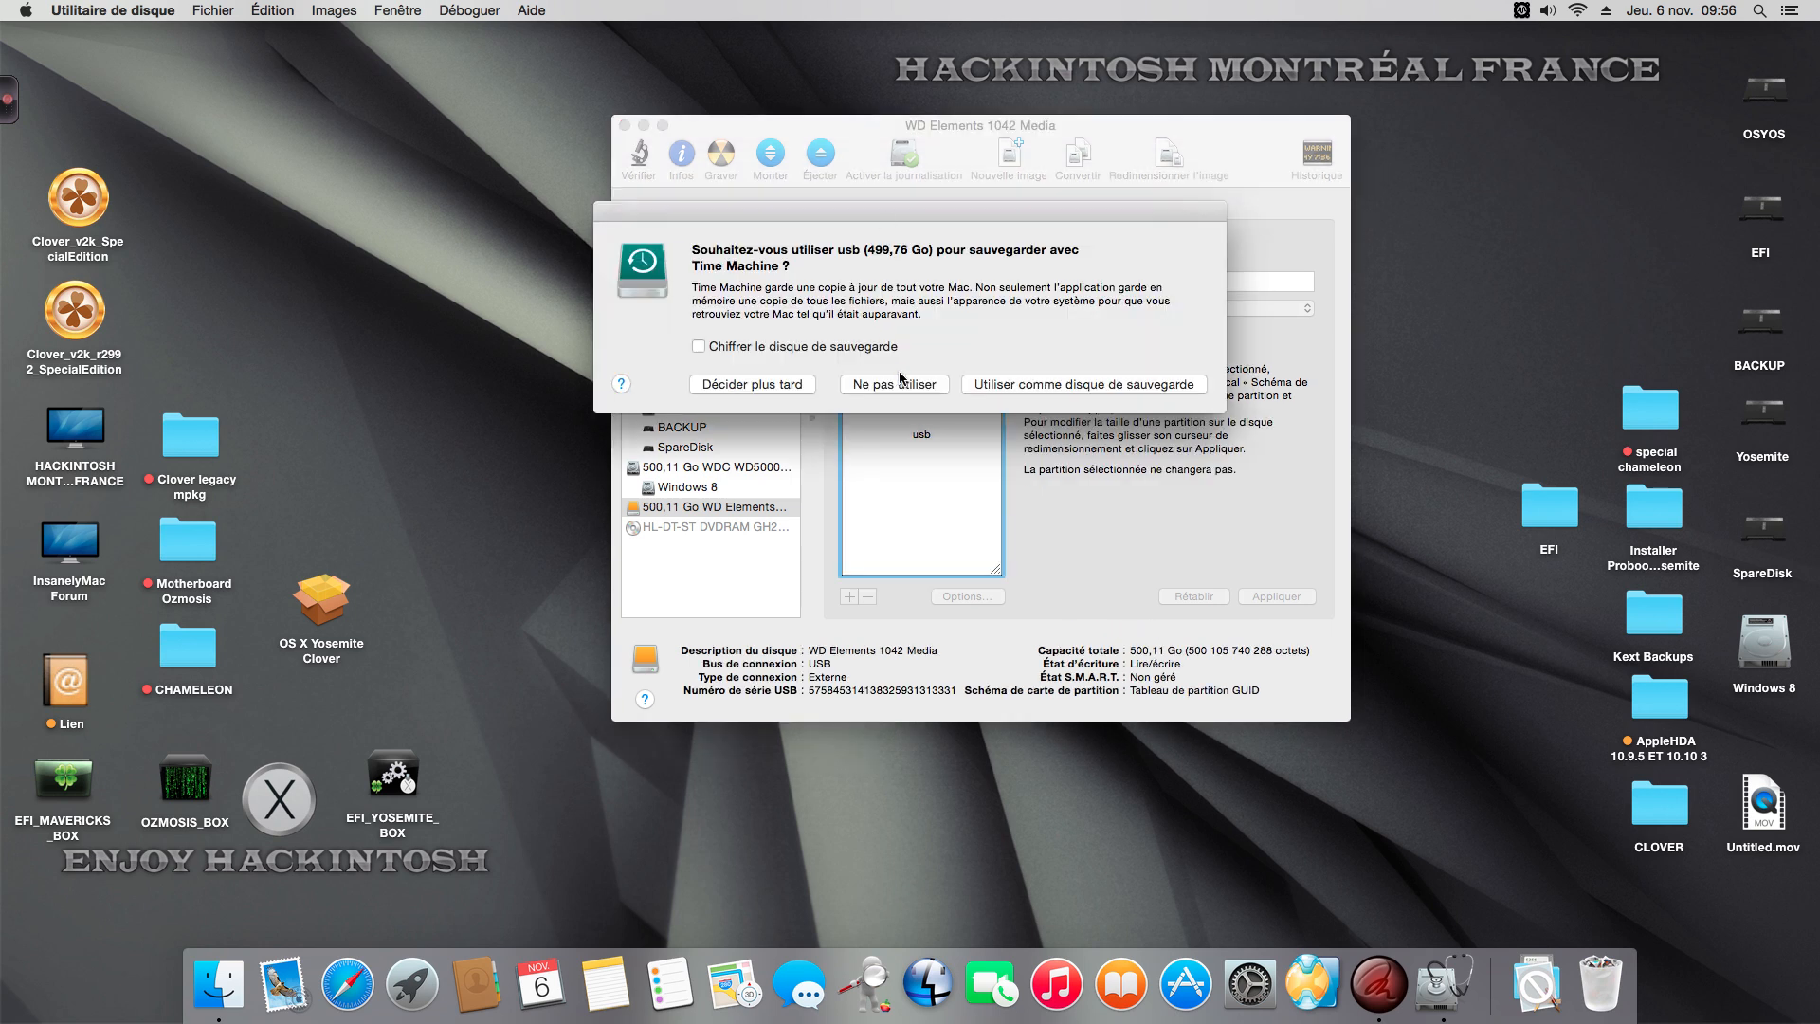
# - Decline using the usb disk for Time Machine backups and close Disk Utility
pyautogui.click(871, 382)
pyautogui.click(624, 125)
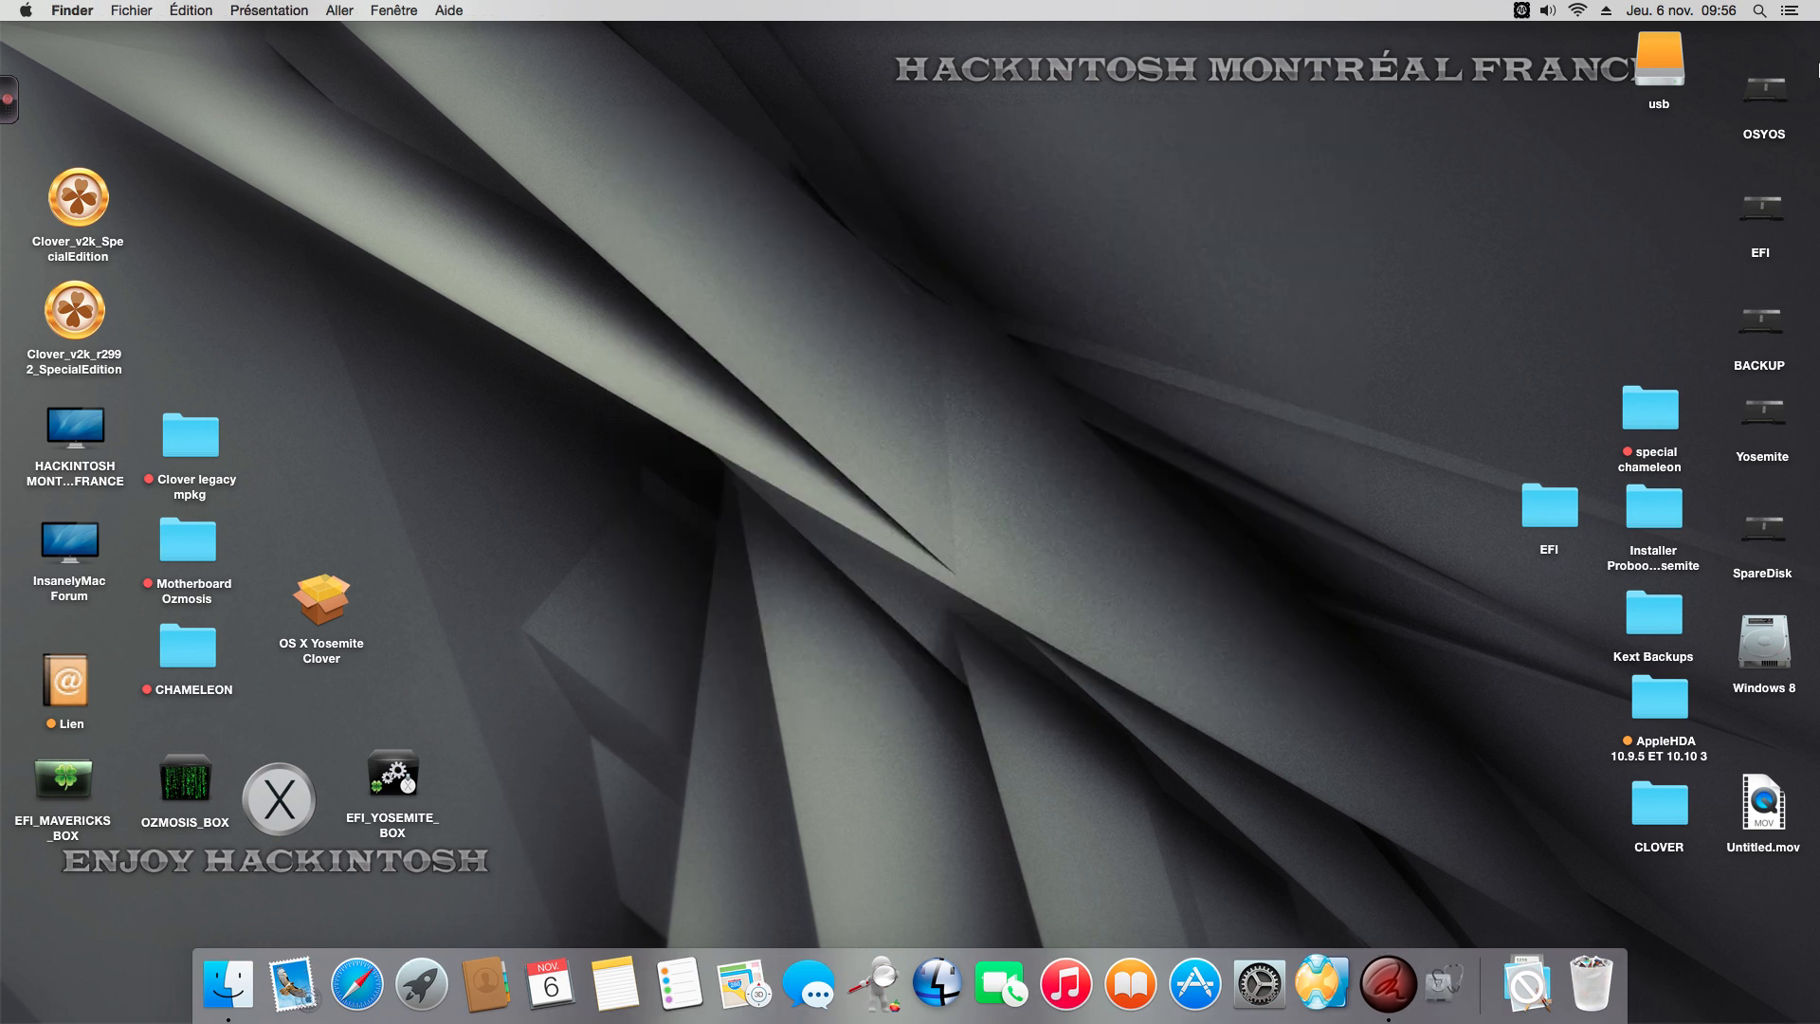
# - Move the usb disk icon lower on the desktop and open the OS X Yosemite Clover installer package
pyautogui.moveTo(1665, 58); pyautogui.dragTo(1650, 271)
pyautogui.click(512, 554)
pyautogui.doubleClick(341, 572)
pyautogui.moveTo(730, 237); pyautogui.dragTo(702, 214)
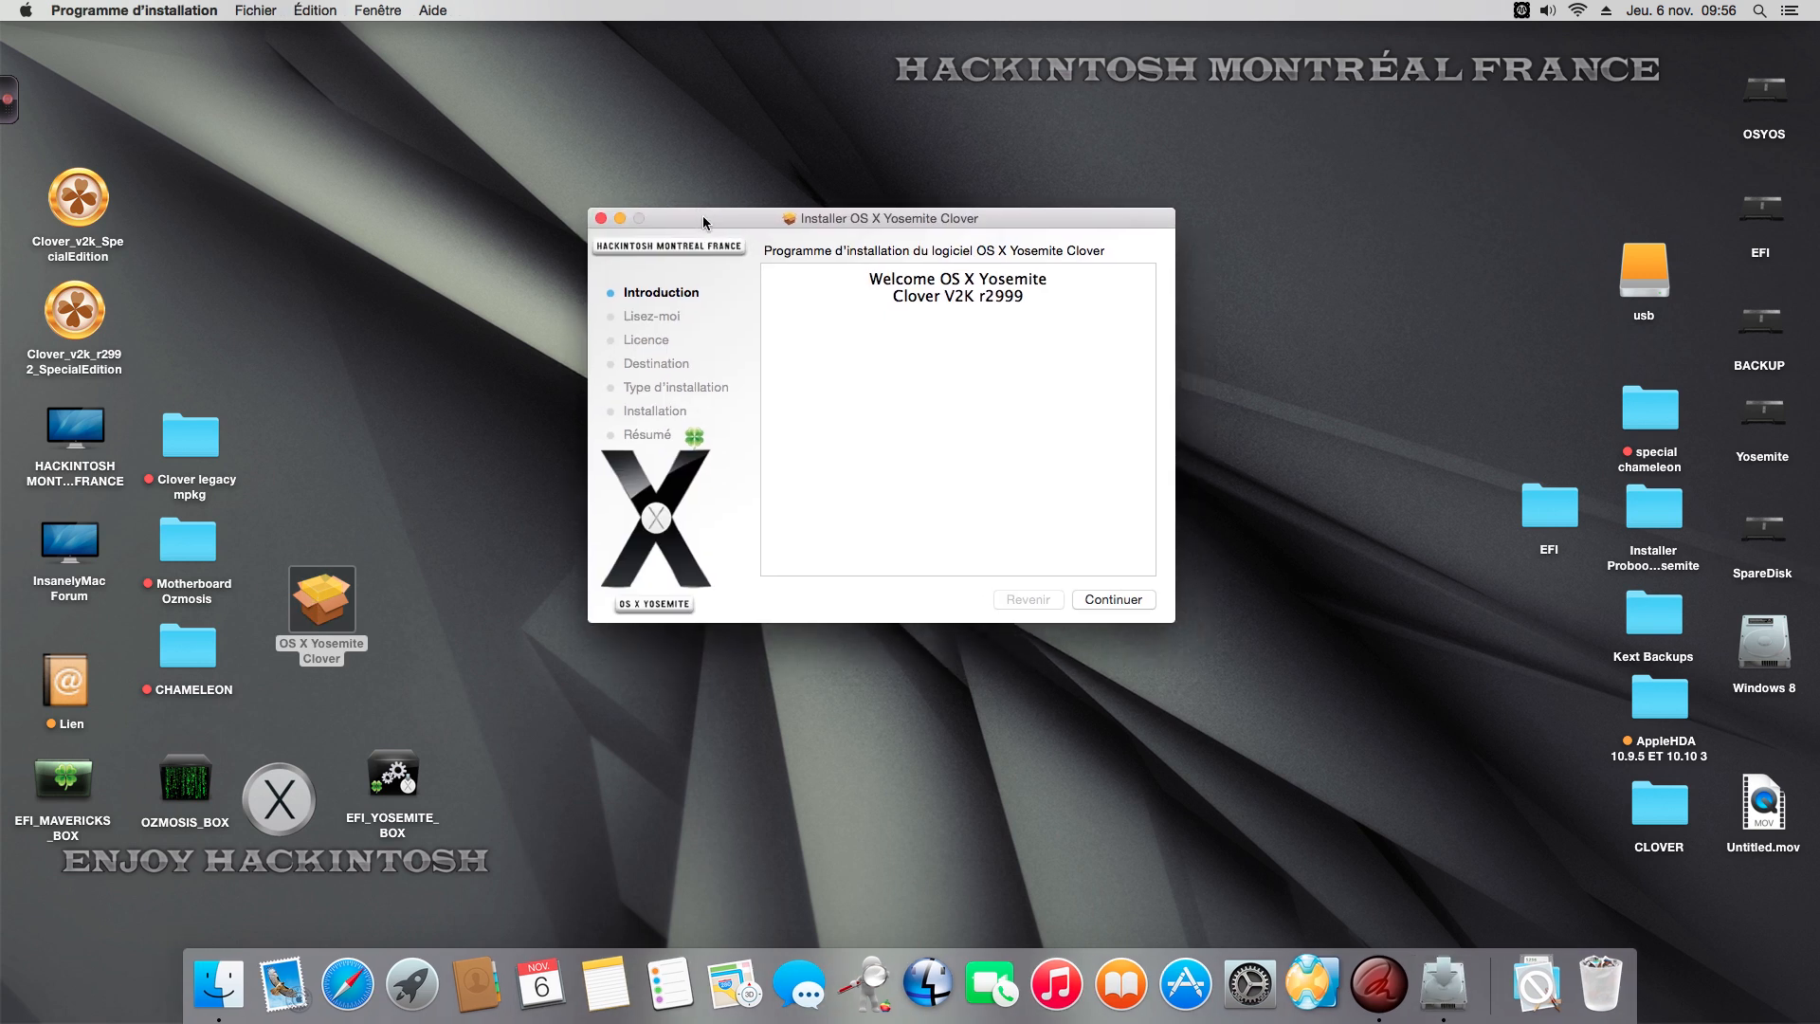
# - Accept the installer's licence agreement and choose the usb disk as the installation destination
pyautogui.click(1120, 601)
pyautogui.click(1120, 601)
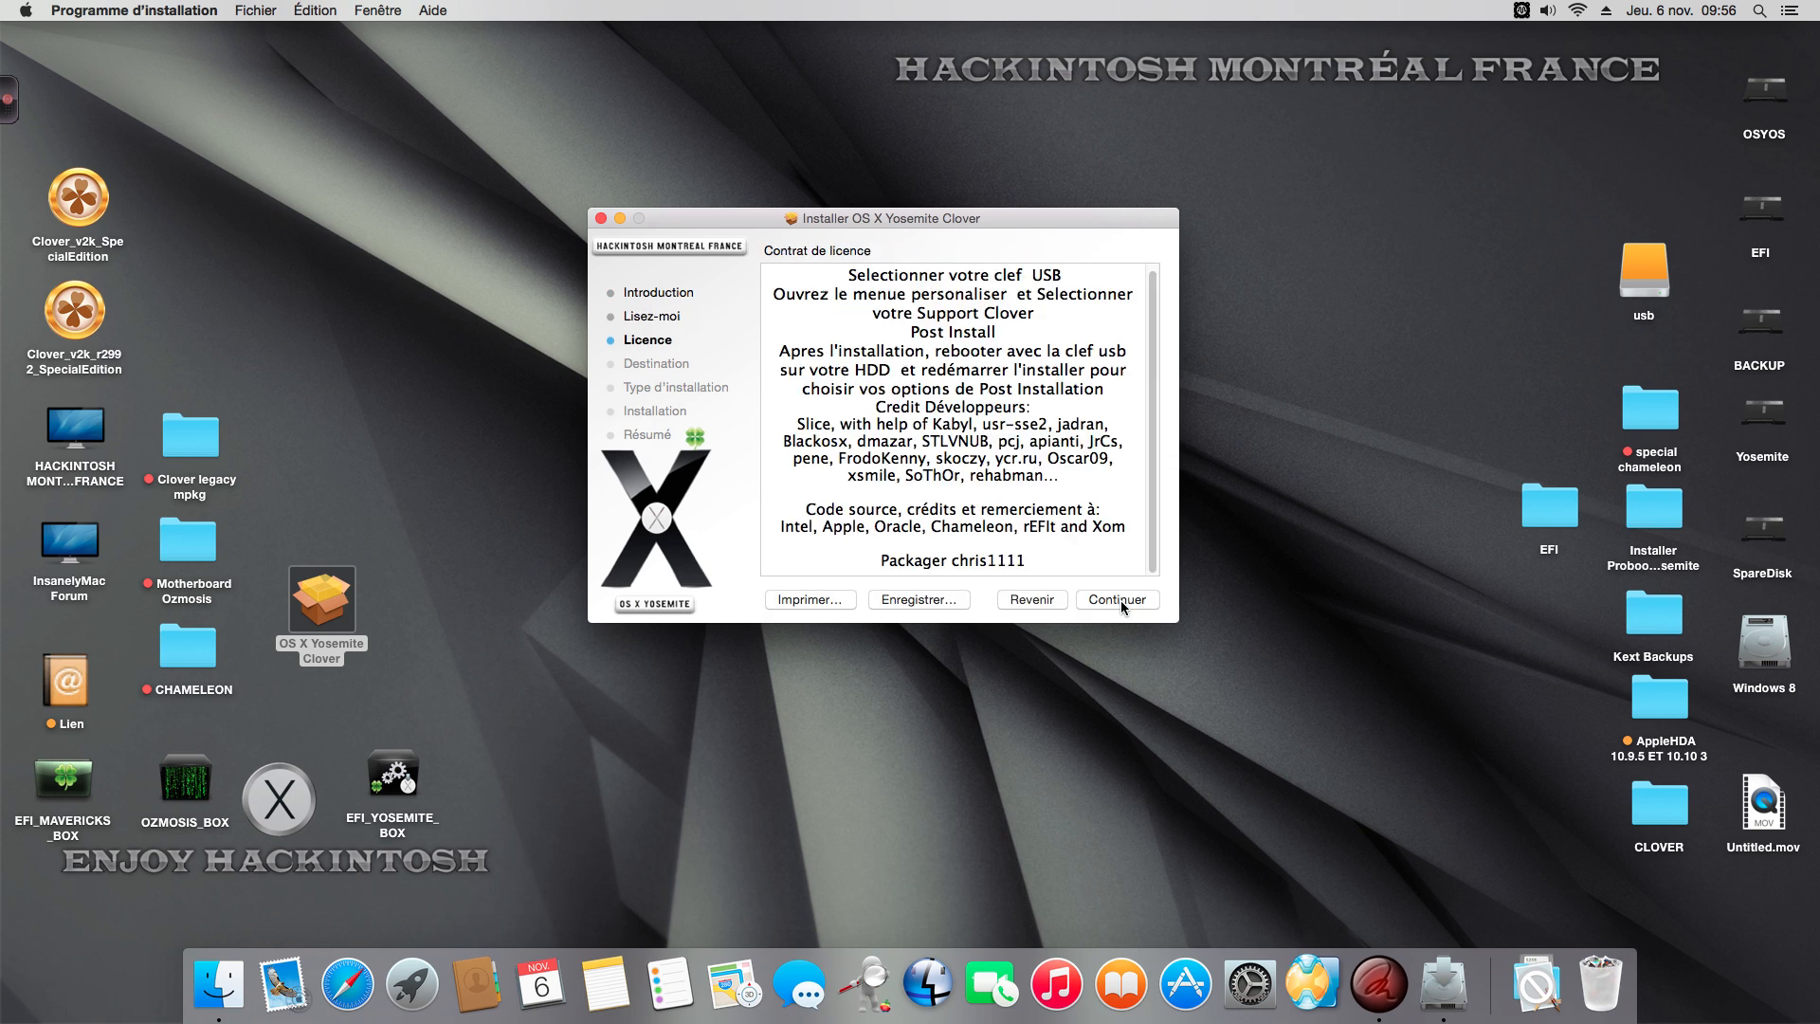
pyautogui.click(1120, 600)
pyautogui.click(1077, 372)
pyautogui.click(991, 551)
pyautogui.scroll(-3, 1073, 393)
pyautogui.click(1073, 393)
pyautogui.click(1125, 599)
# - Switch to a customised installation and deselect the App package
pyautogui.click(828, 597)
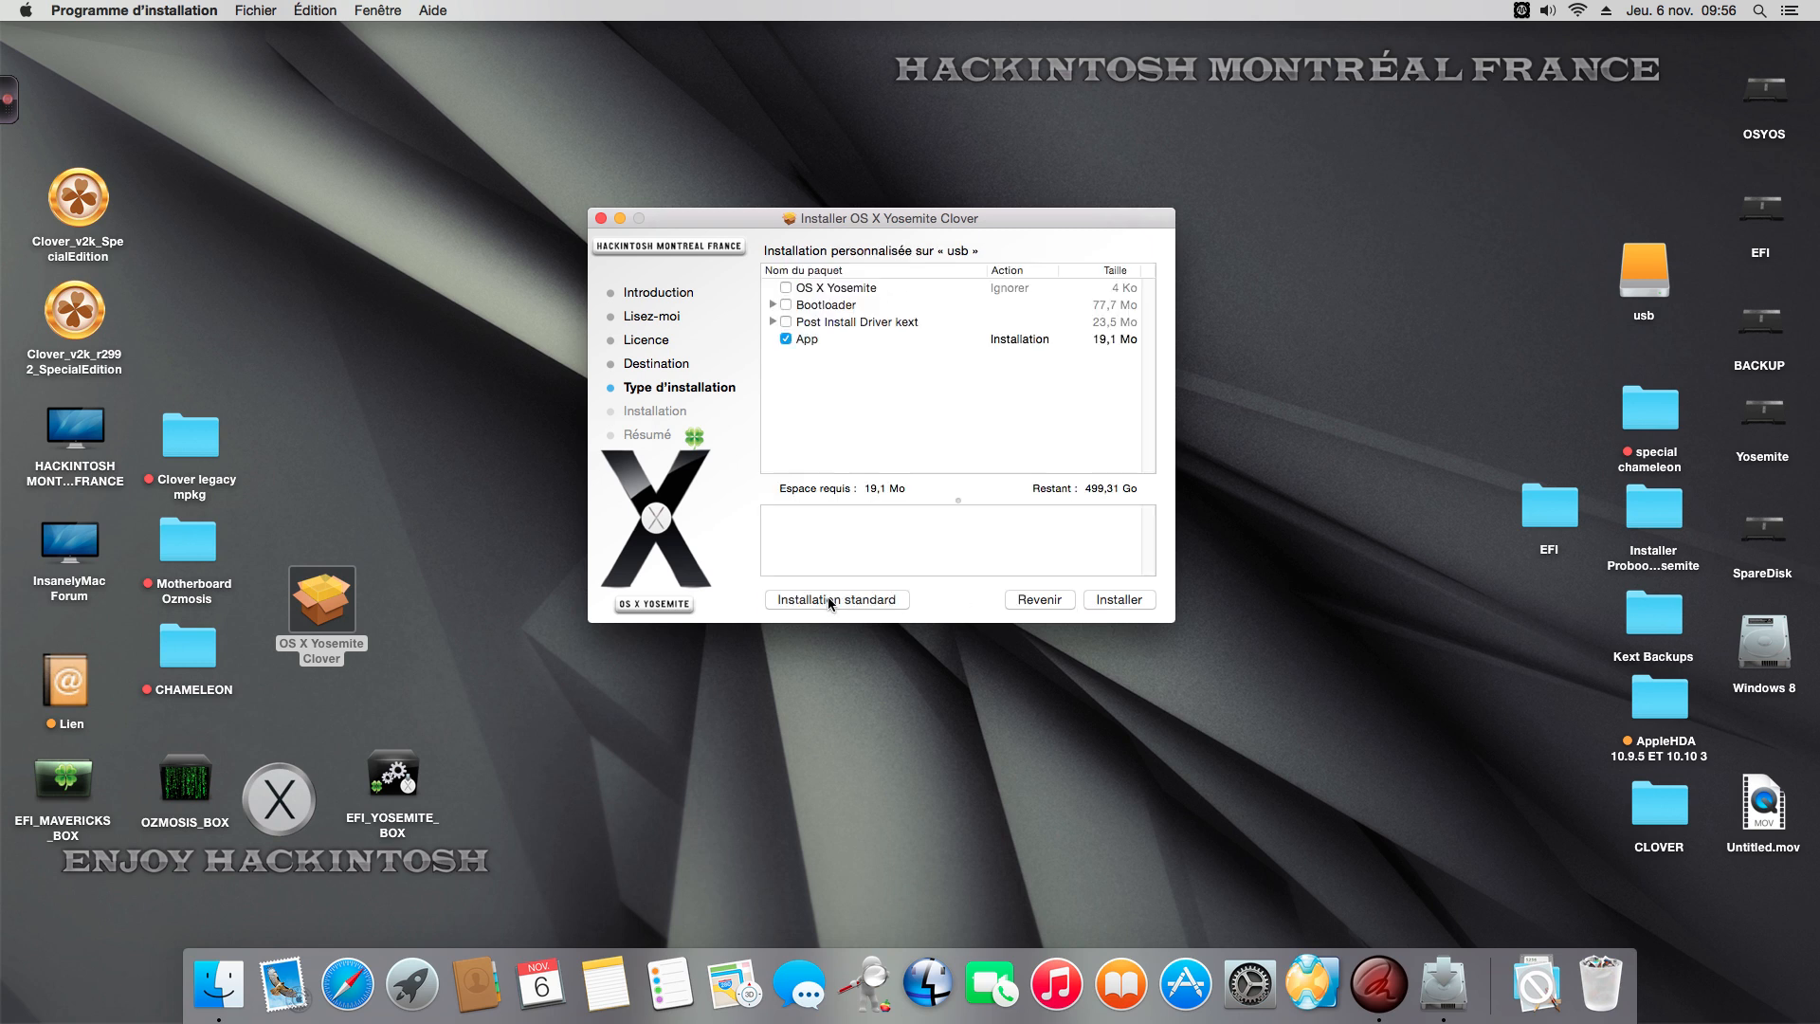
pyautogui.moveTo(749, 223); pyautogui.dragTo(766, 193)
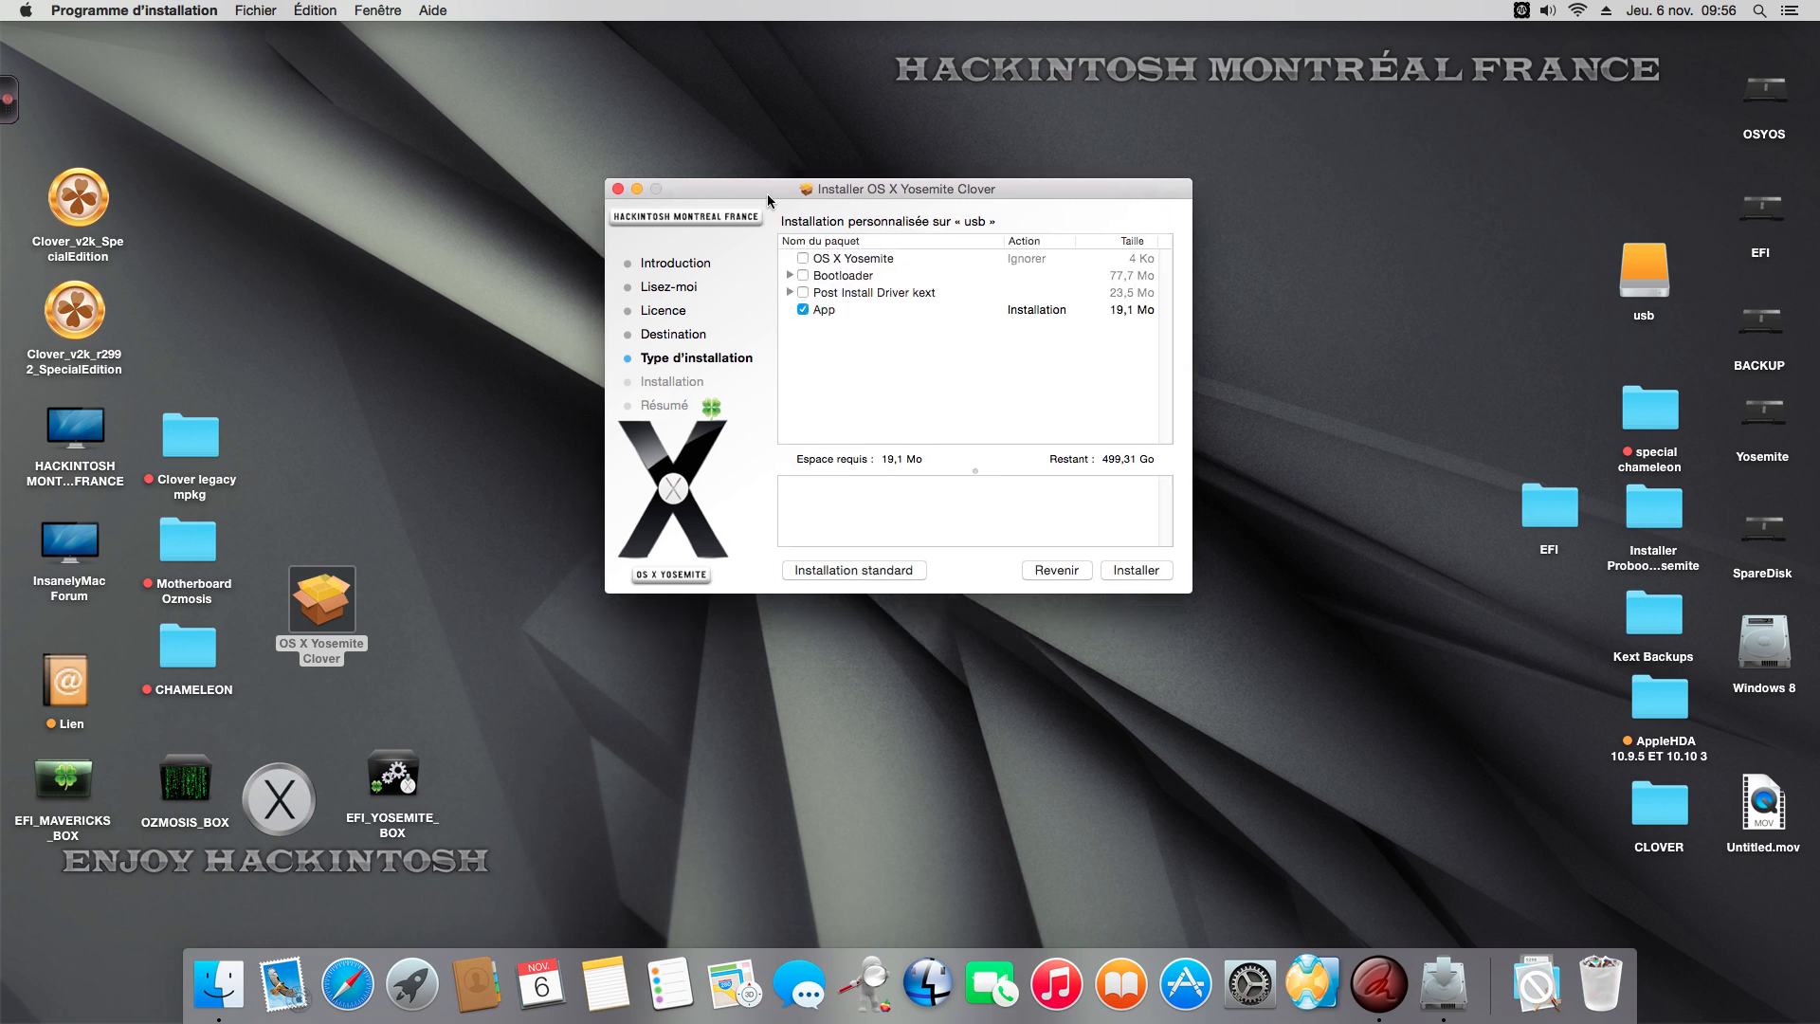
pyautogui.click(804, 309)
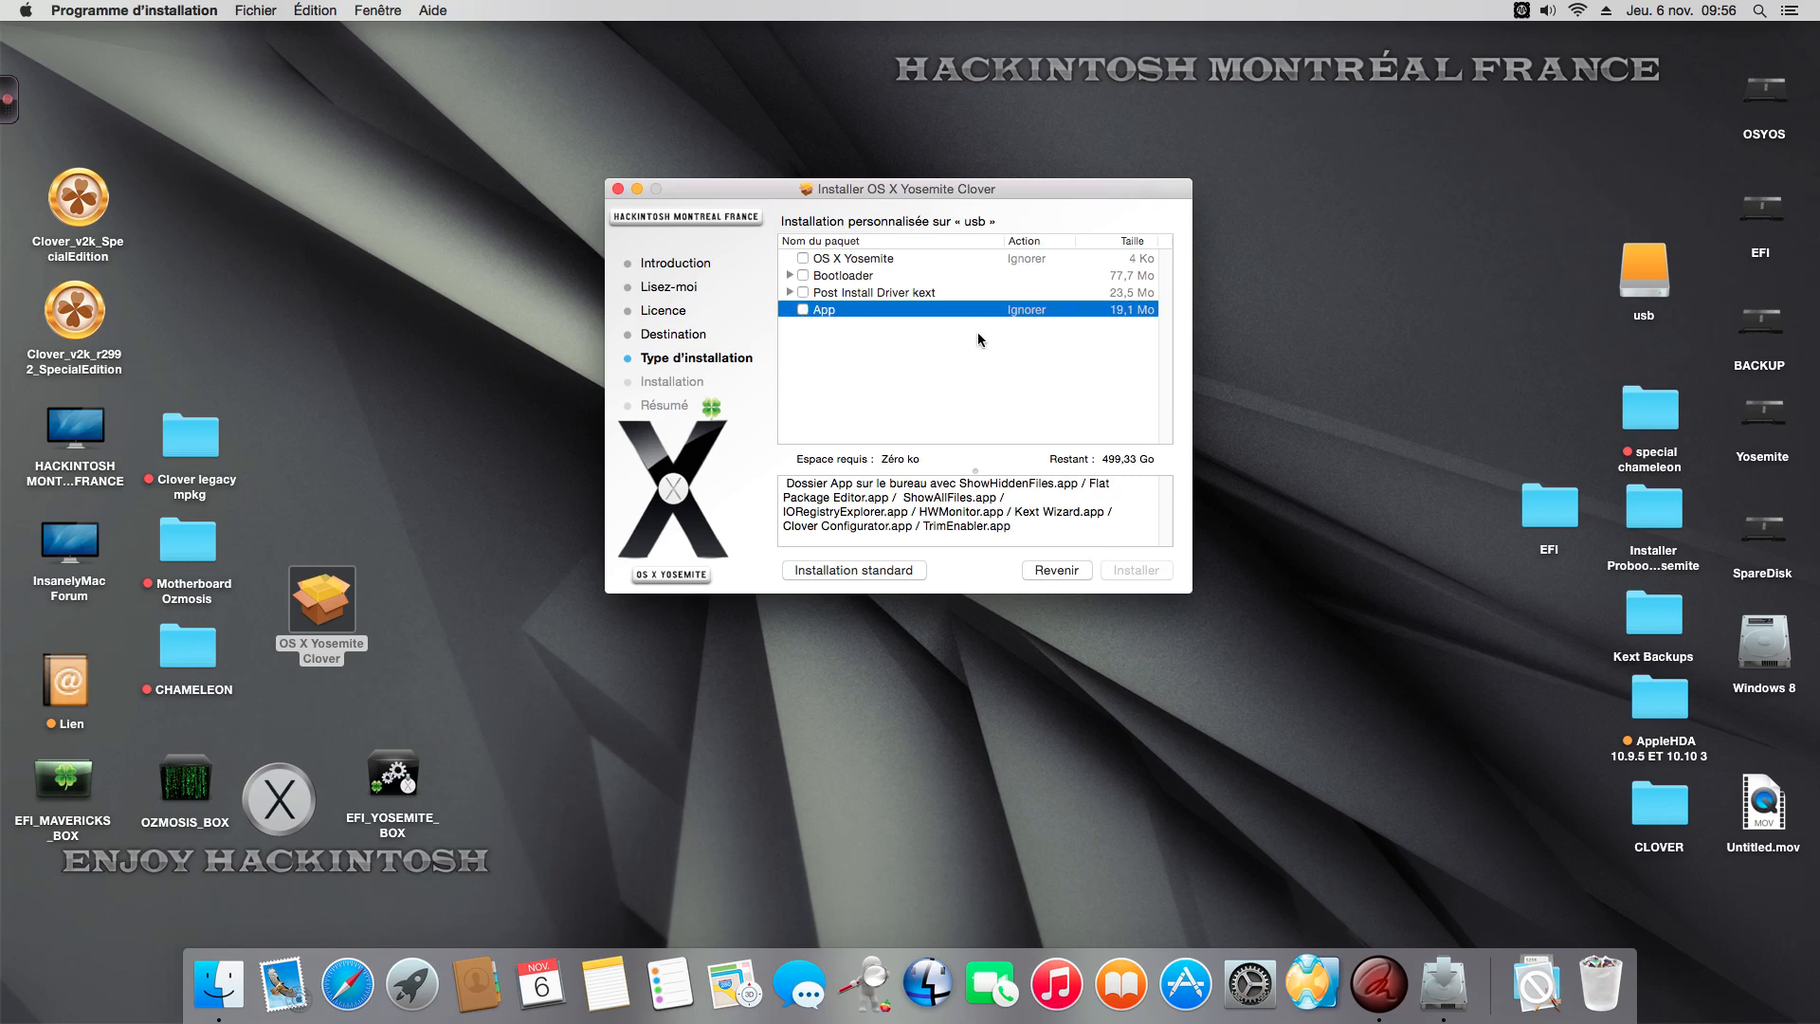
pyautogui.moveTo(1021, 191); pyautogui.dragTo(1013, 212)
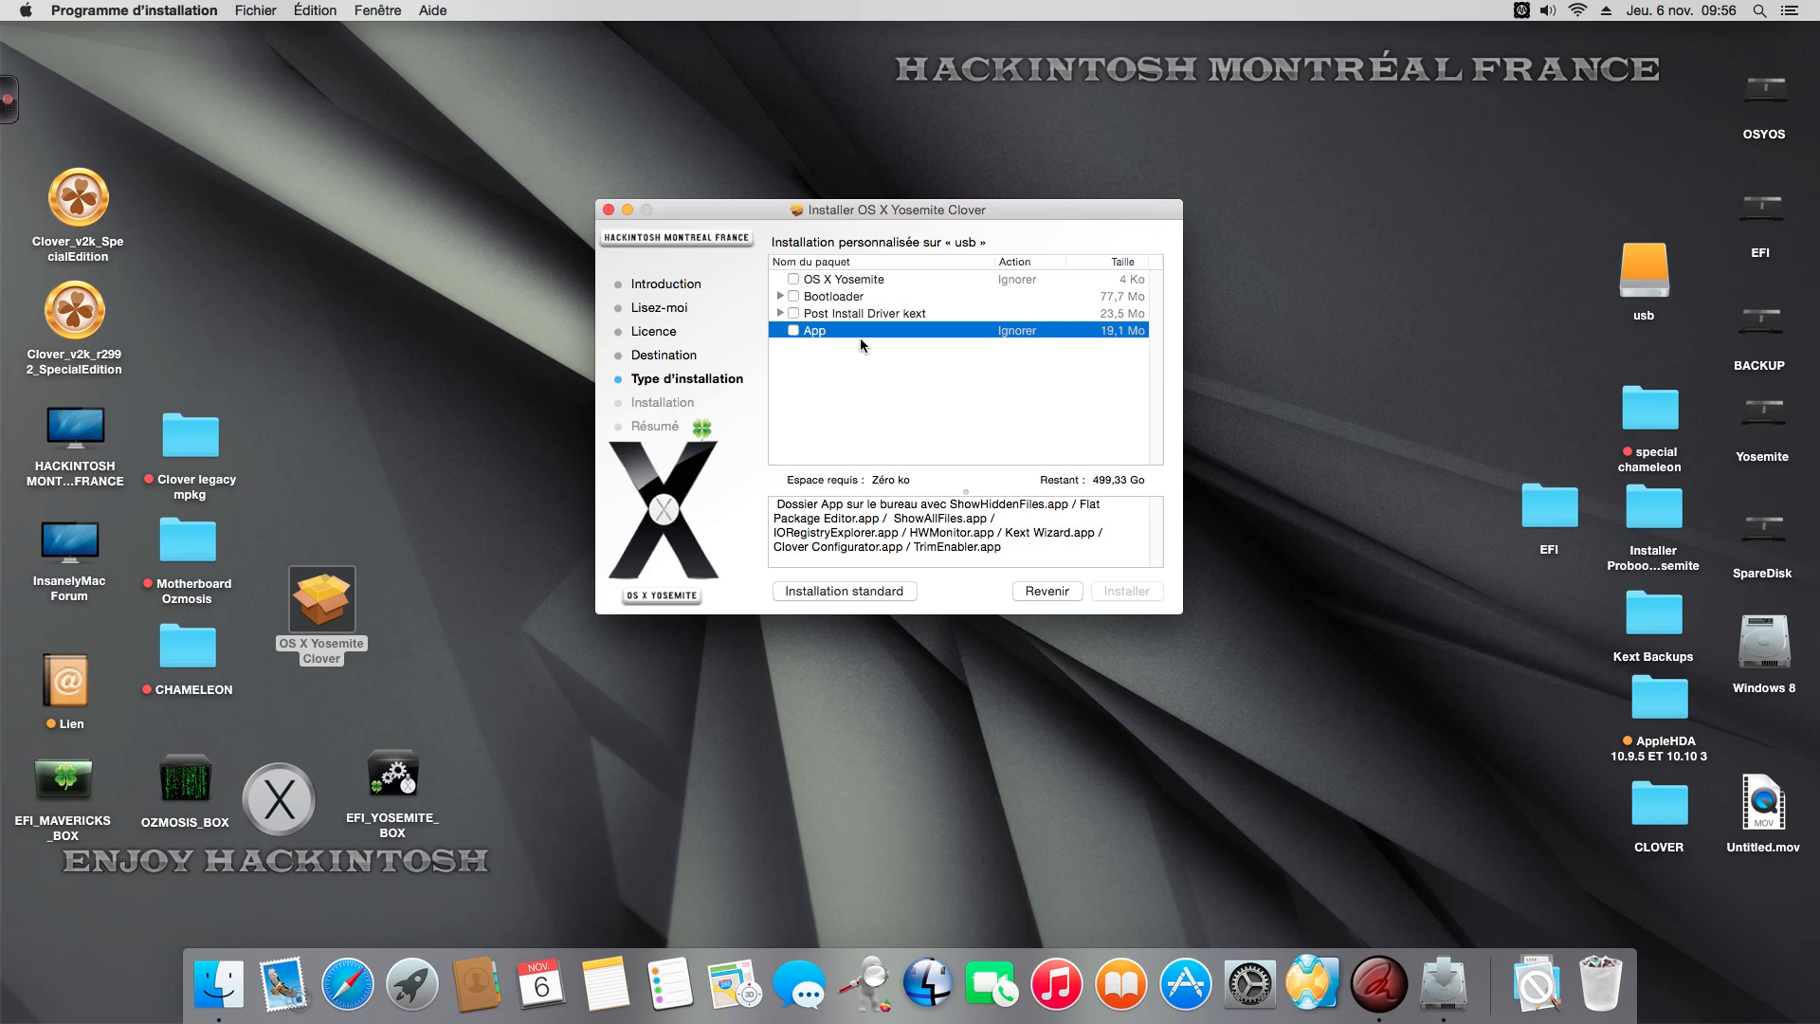
pyautogui.moveTo(1089, 216); pyautogui.dragTo(1090, 216)
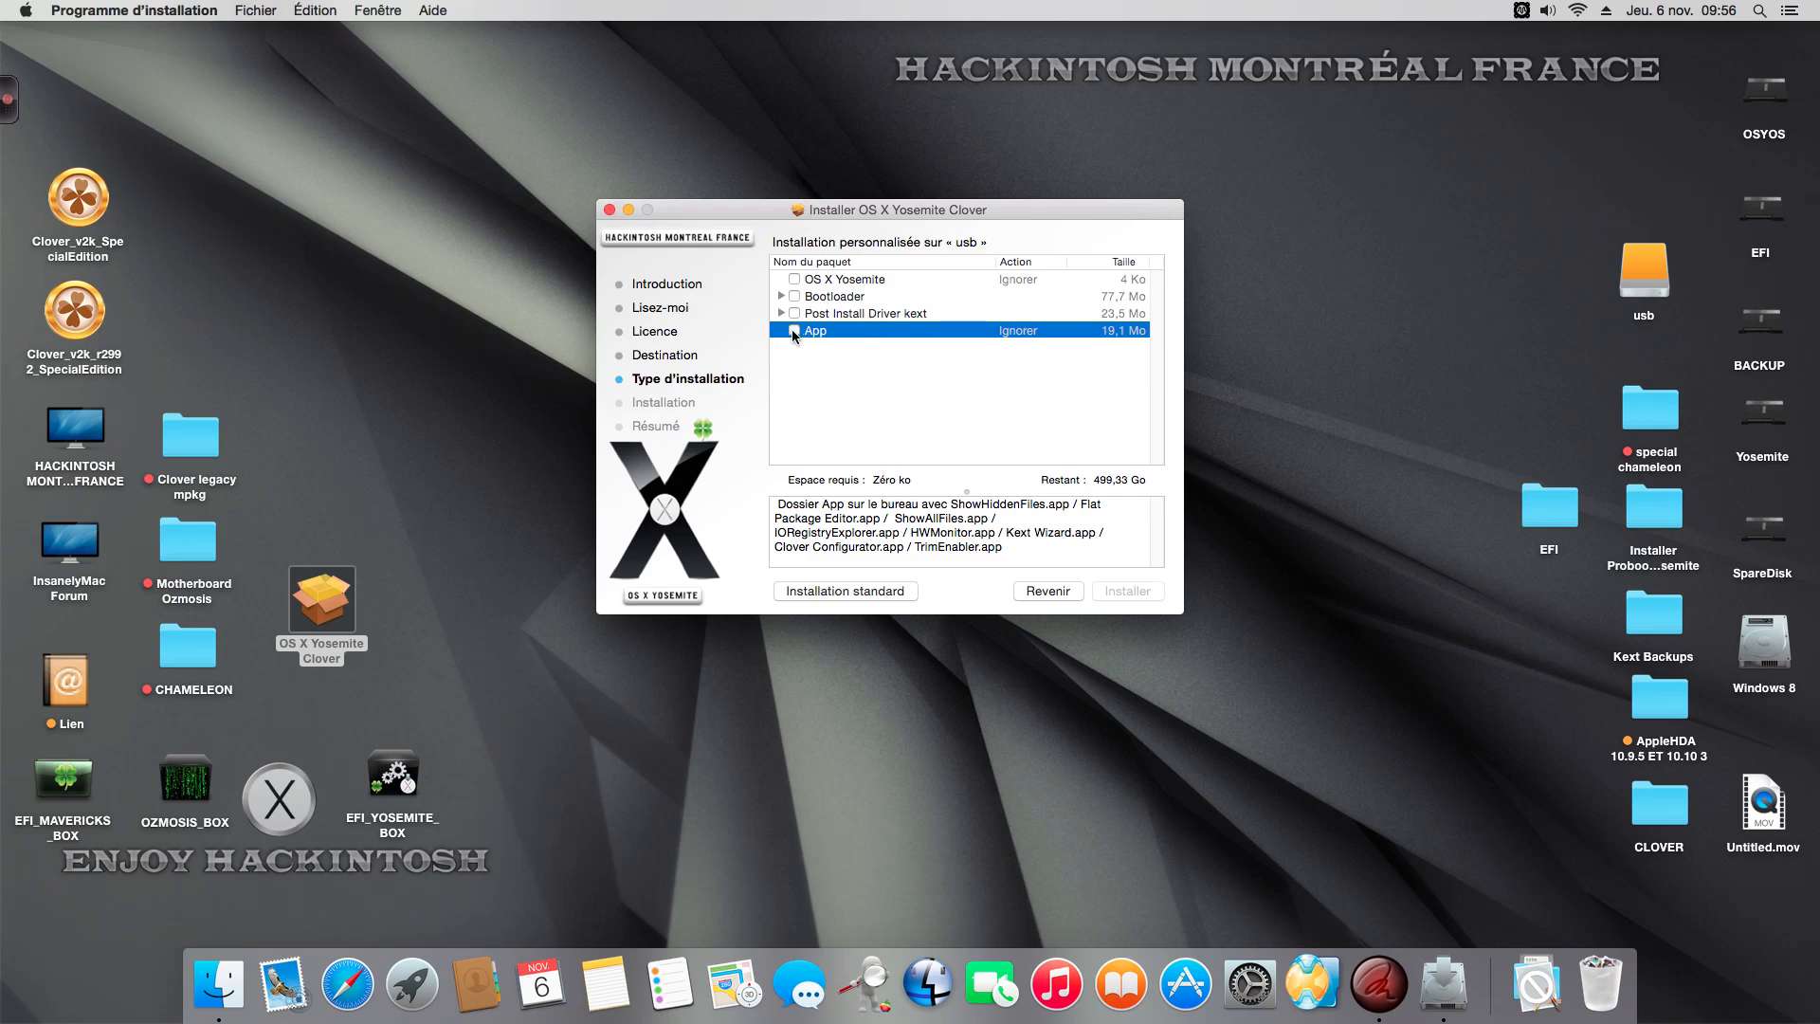
pyautogui.moveTo(749, 203); pyautogui.dragTo(754, 205)
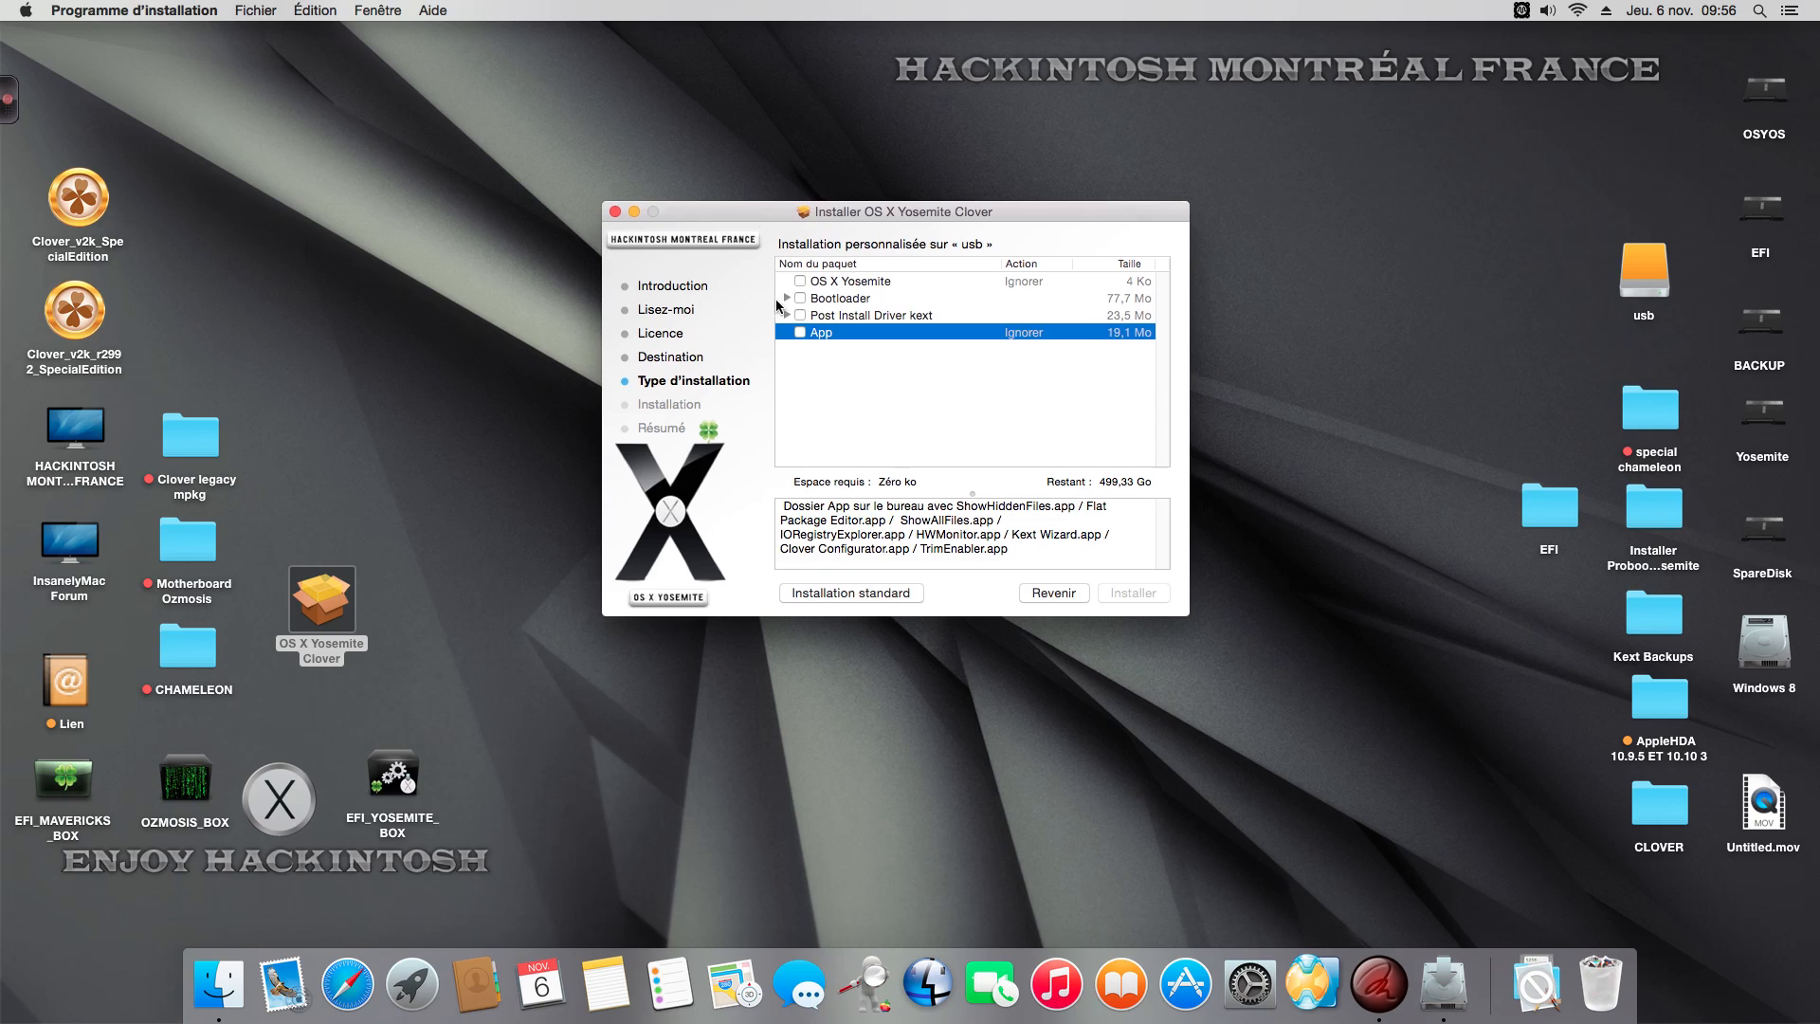
# - Select the OS X Yosemite package and, within the Bootloader's Clover V2K r2999 group, Clover V2K r2992 UEFI
pyautogui.click(799, 281)
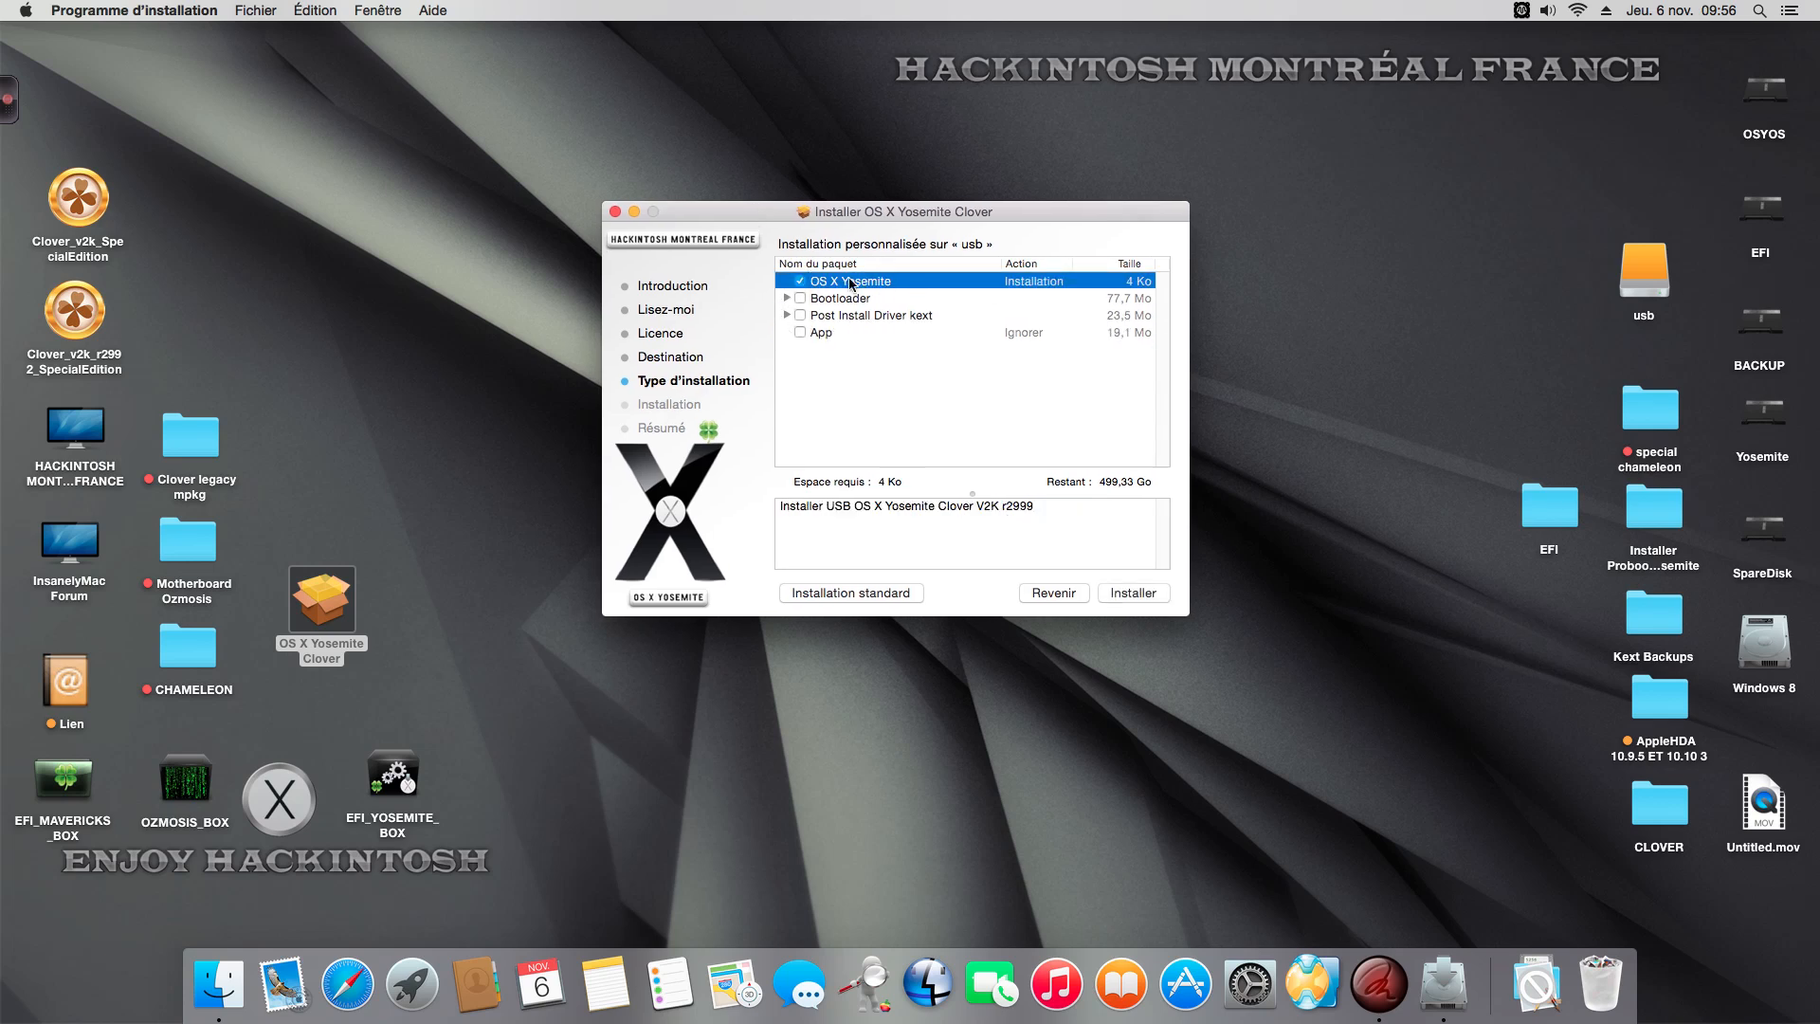
pyautogui.click(787, 298)
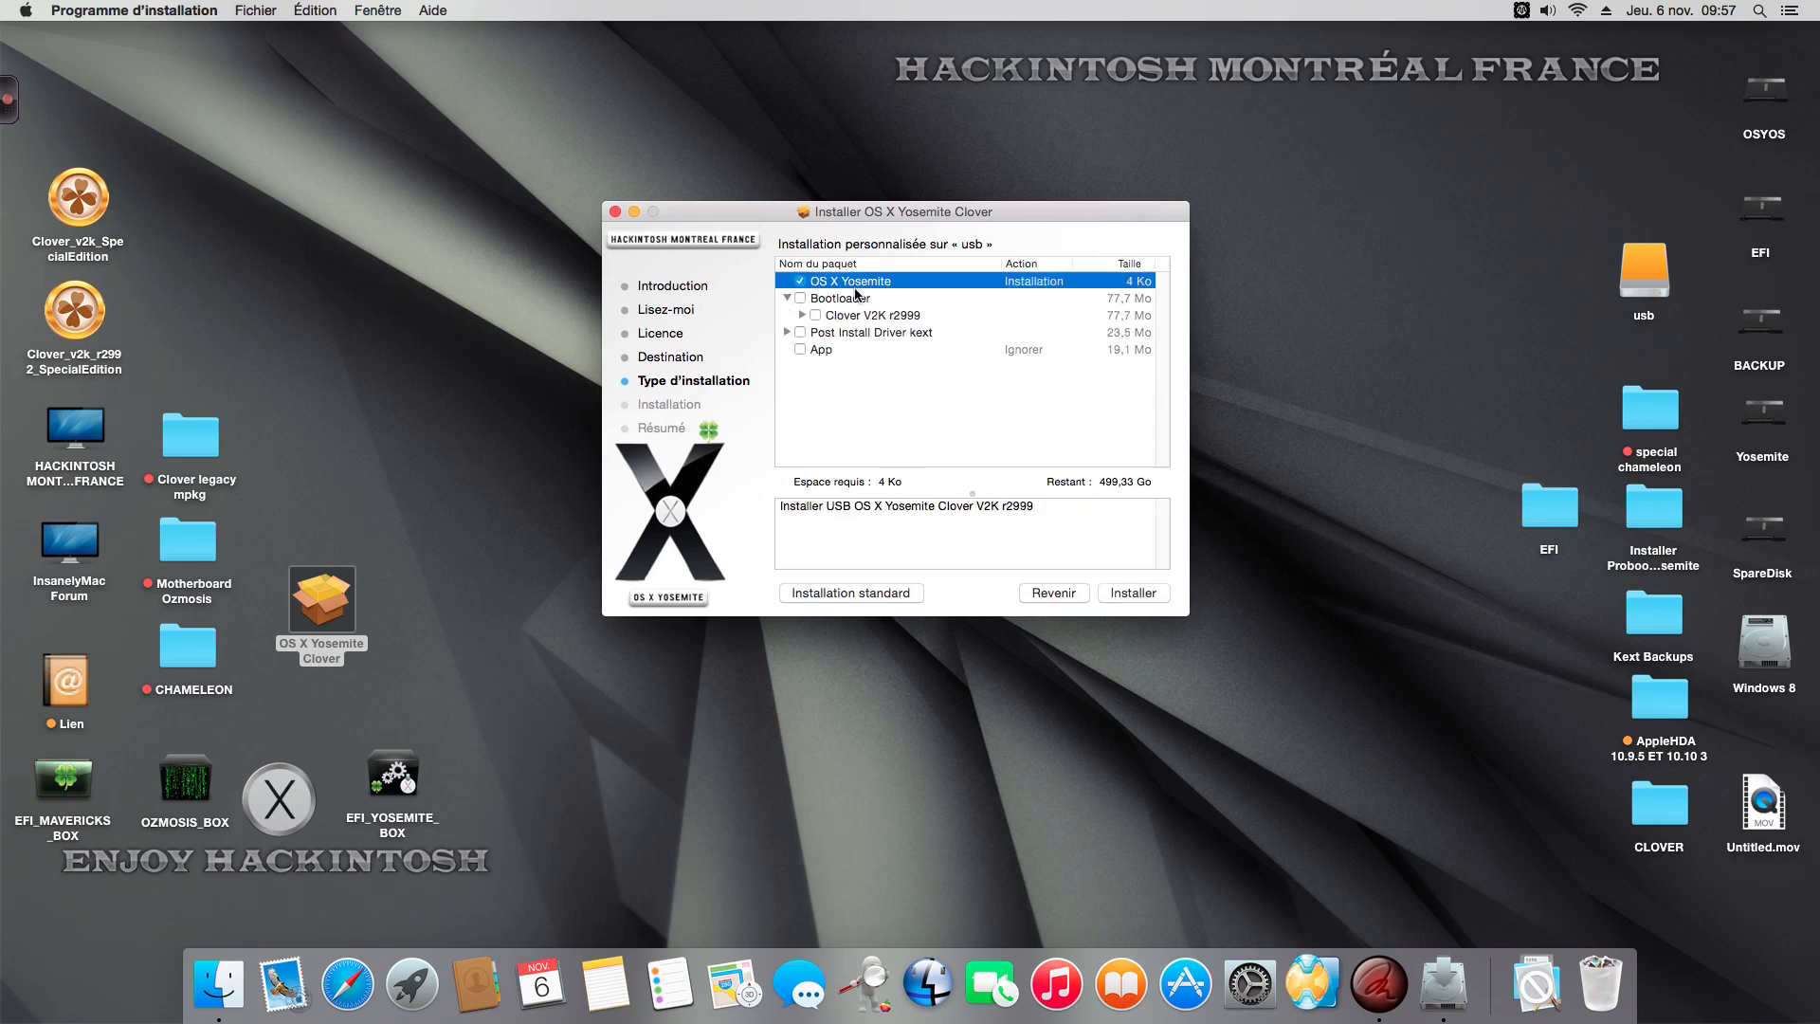
pyautogui.click(801, 314)
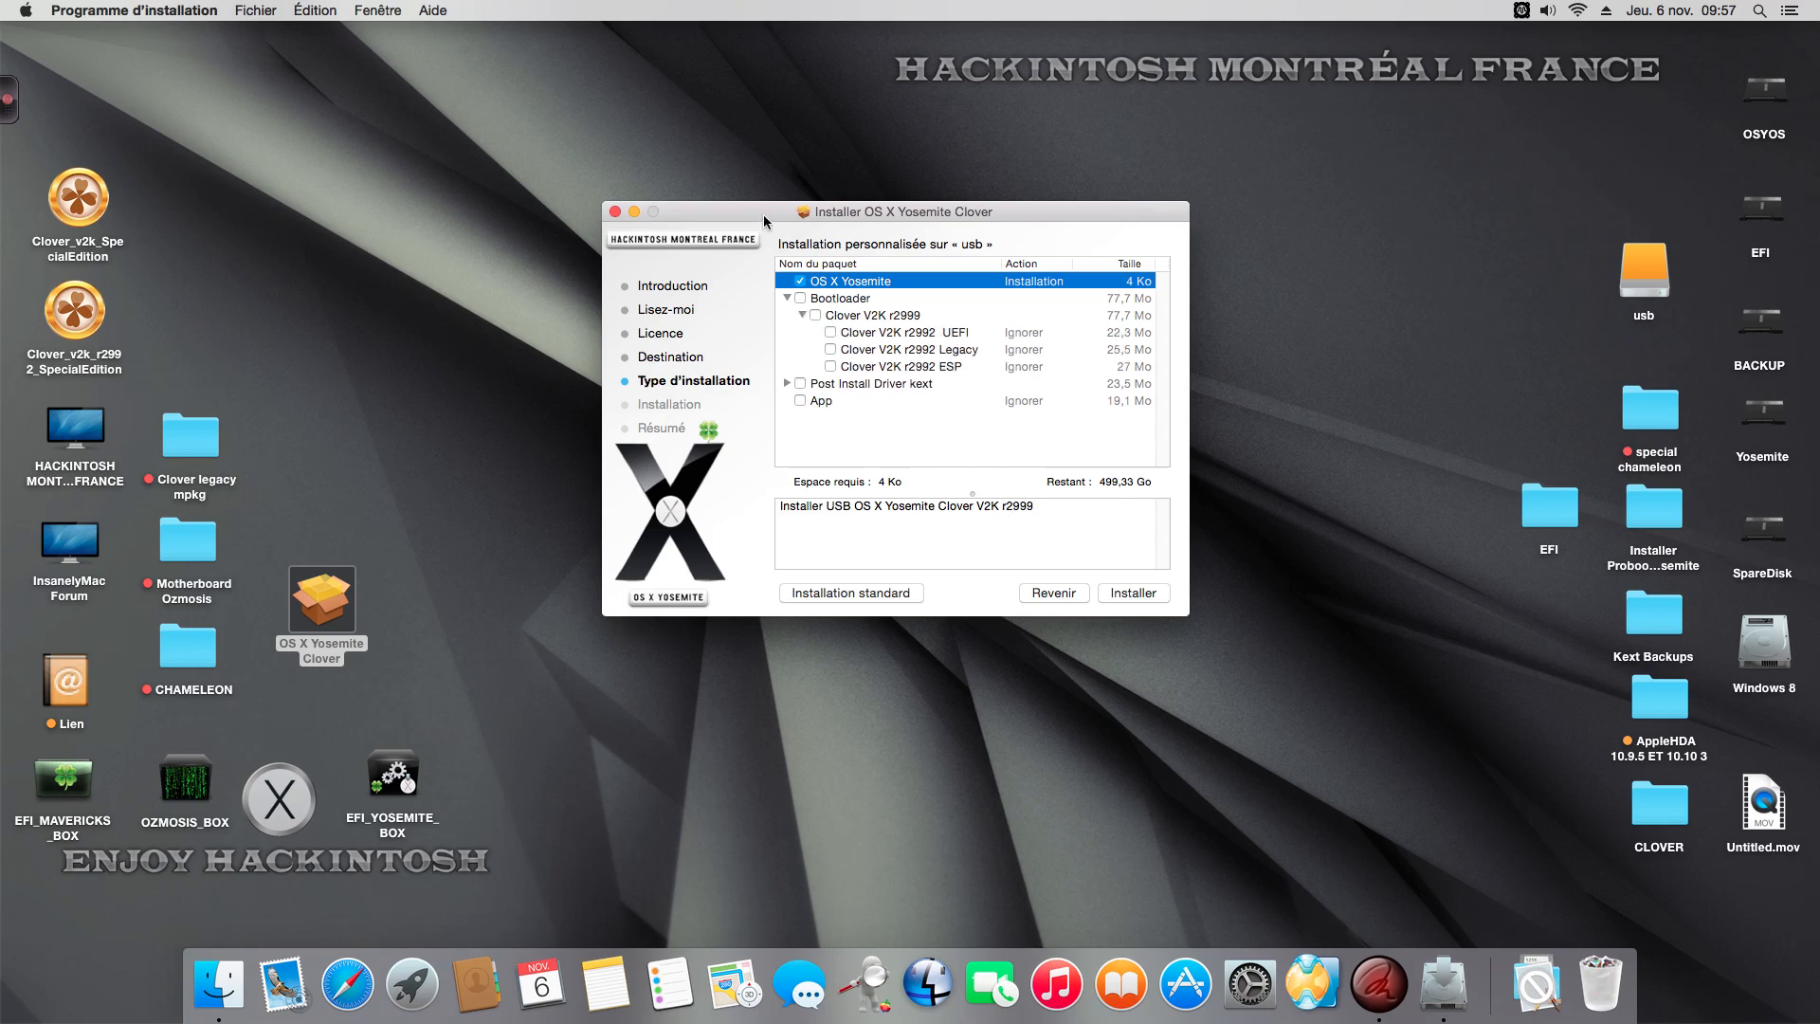
pyautogui.moveTo(761, 213); pyautogui.dragTo(773, 218)
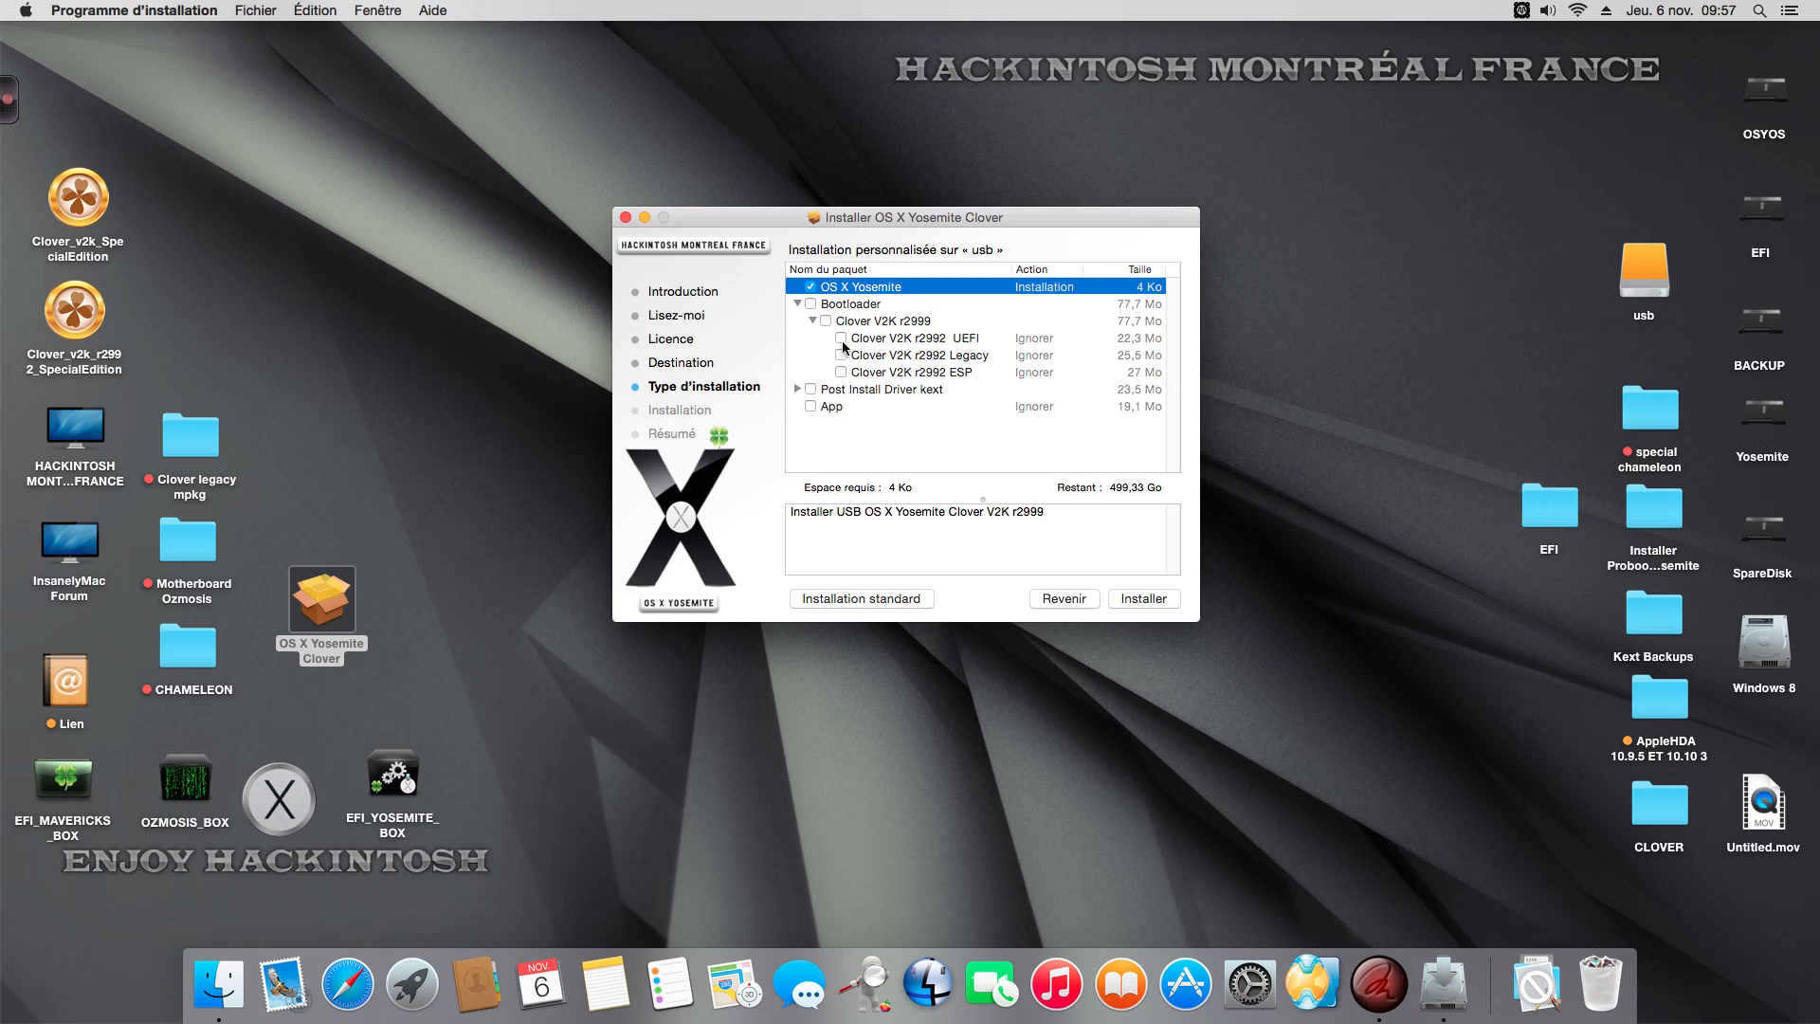
pyautogui.click(839, 338)
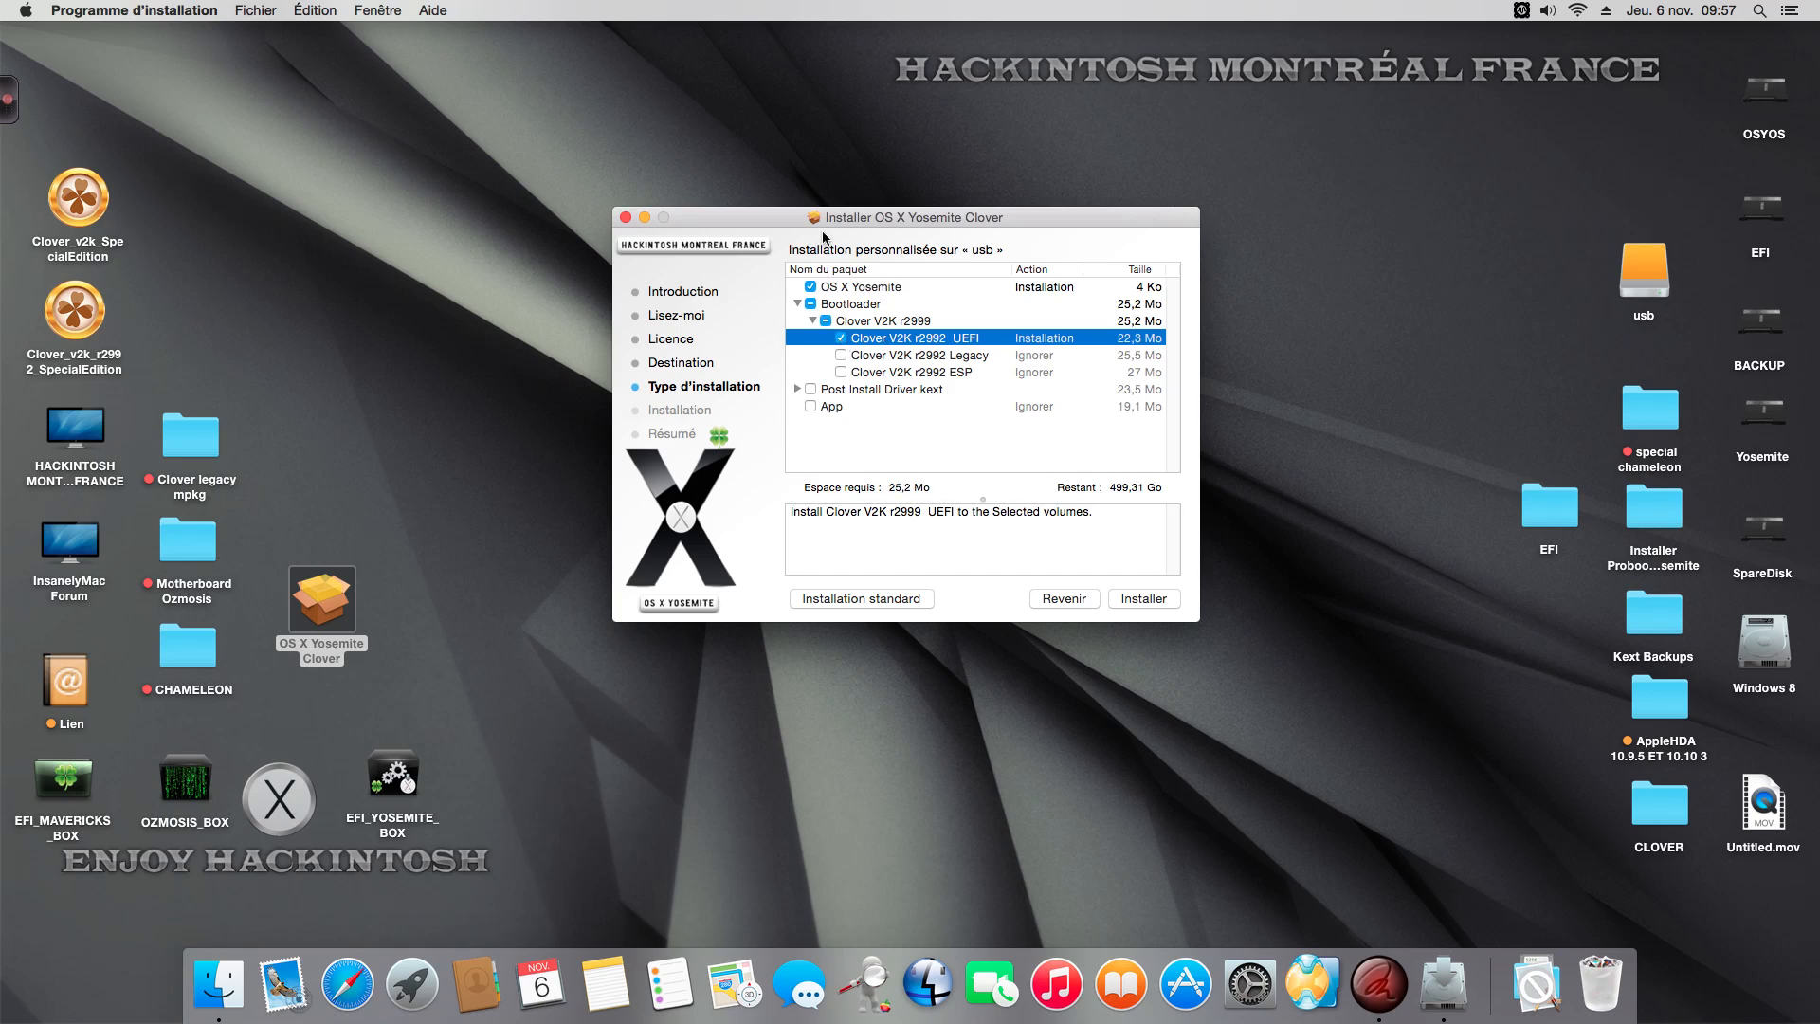
pyautogui.moveTo(768, 216); pyautogui.dragTo(813, 248)
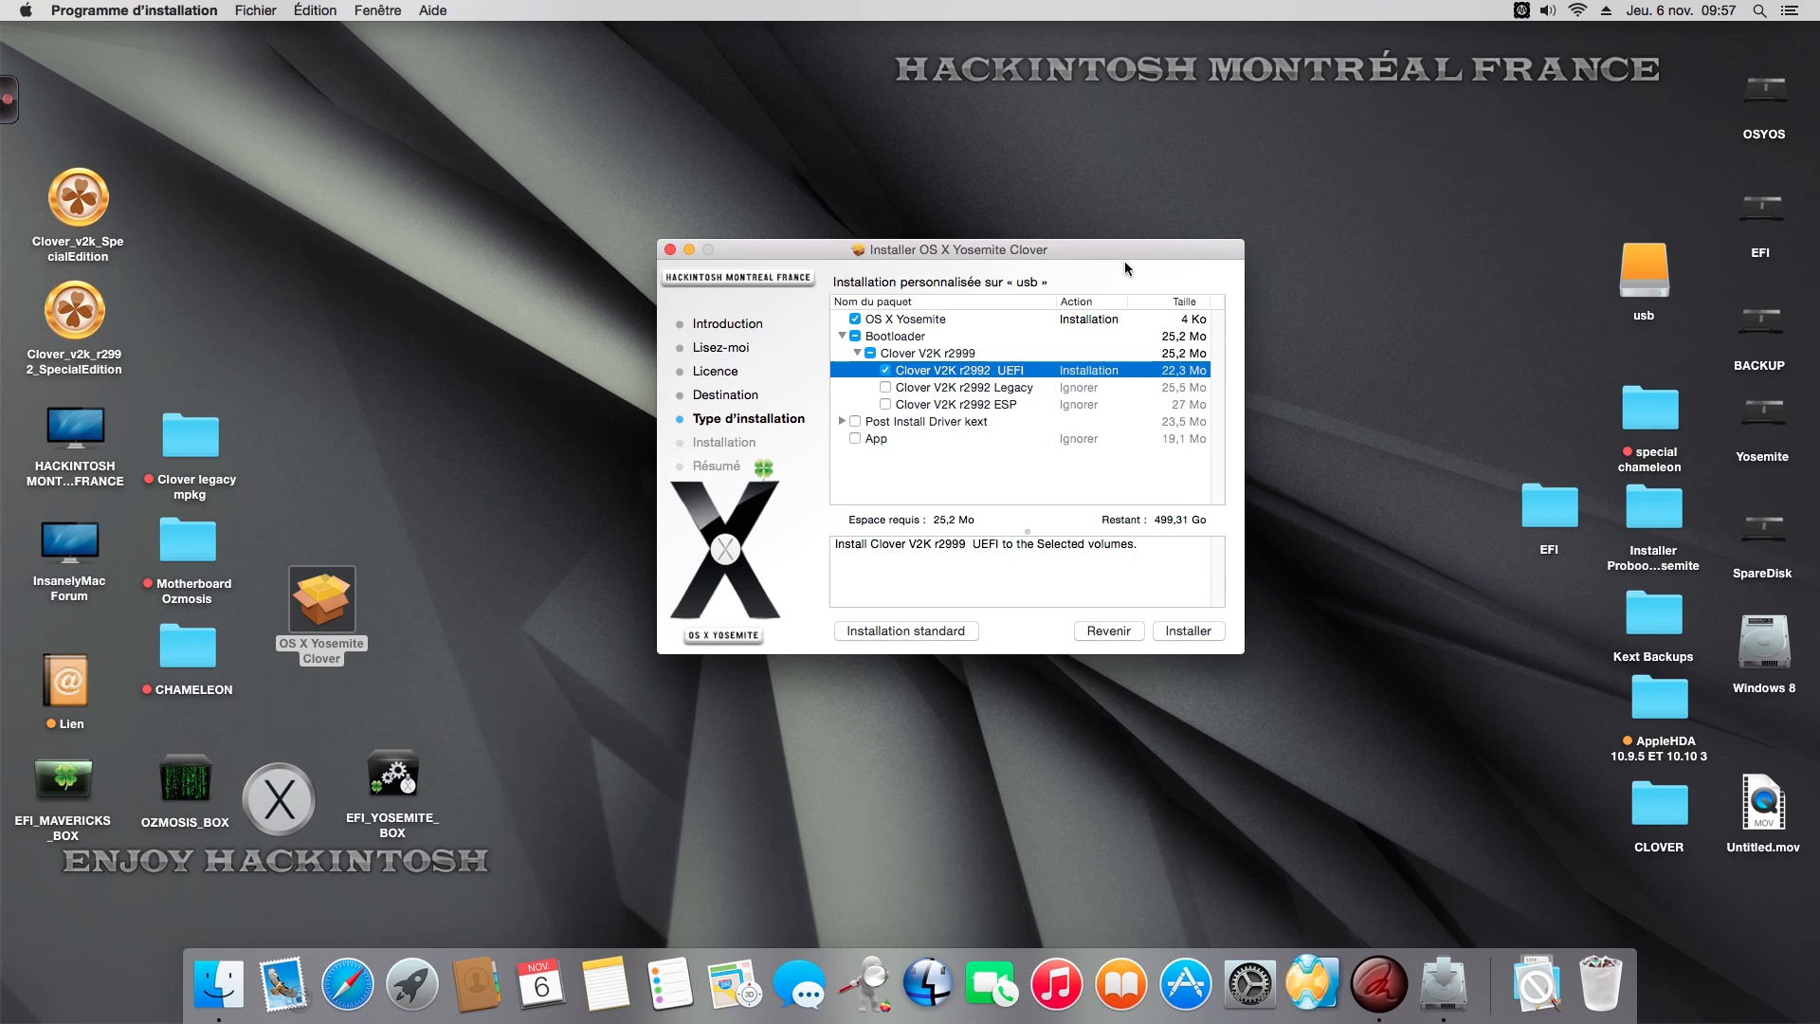
pyautogui.moveTo(1109, 250); pyautogui.dragTo(1094, 250)
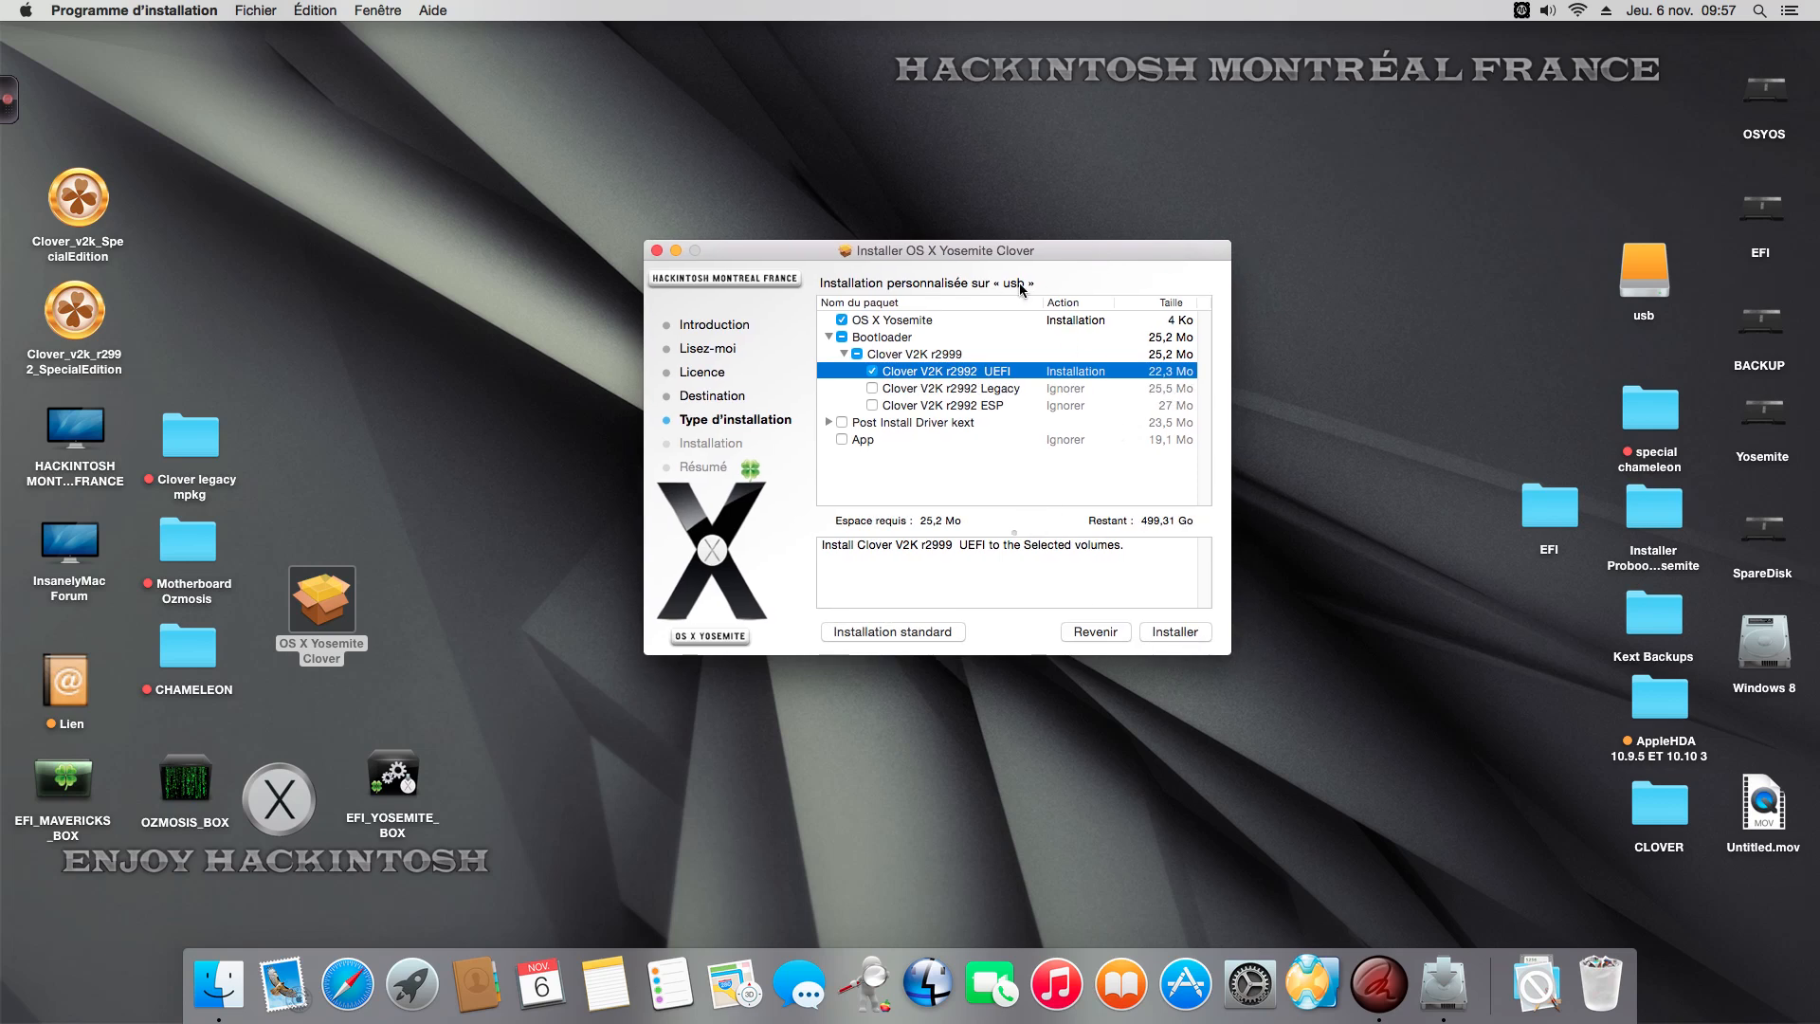
# - Start the installation on the usb disk and authorise it with the account password
pyautogui.click(1173, 633)
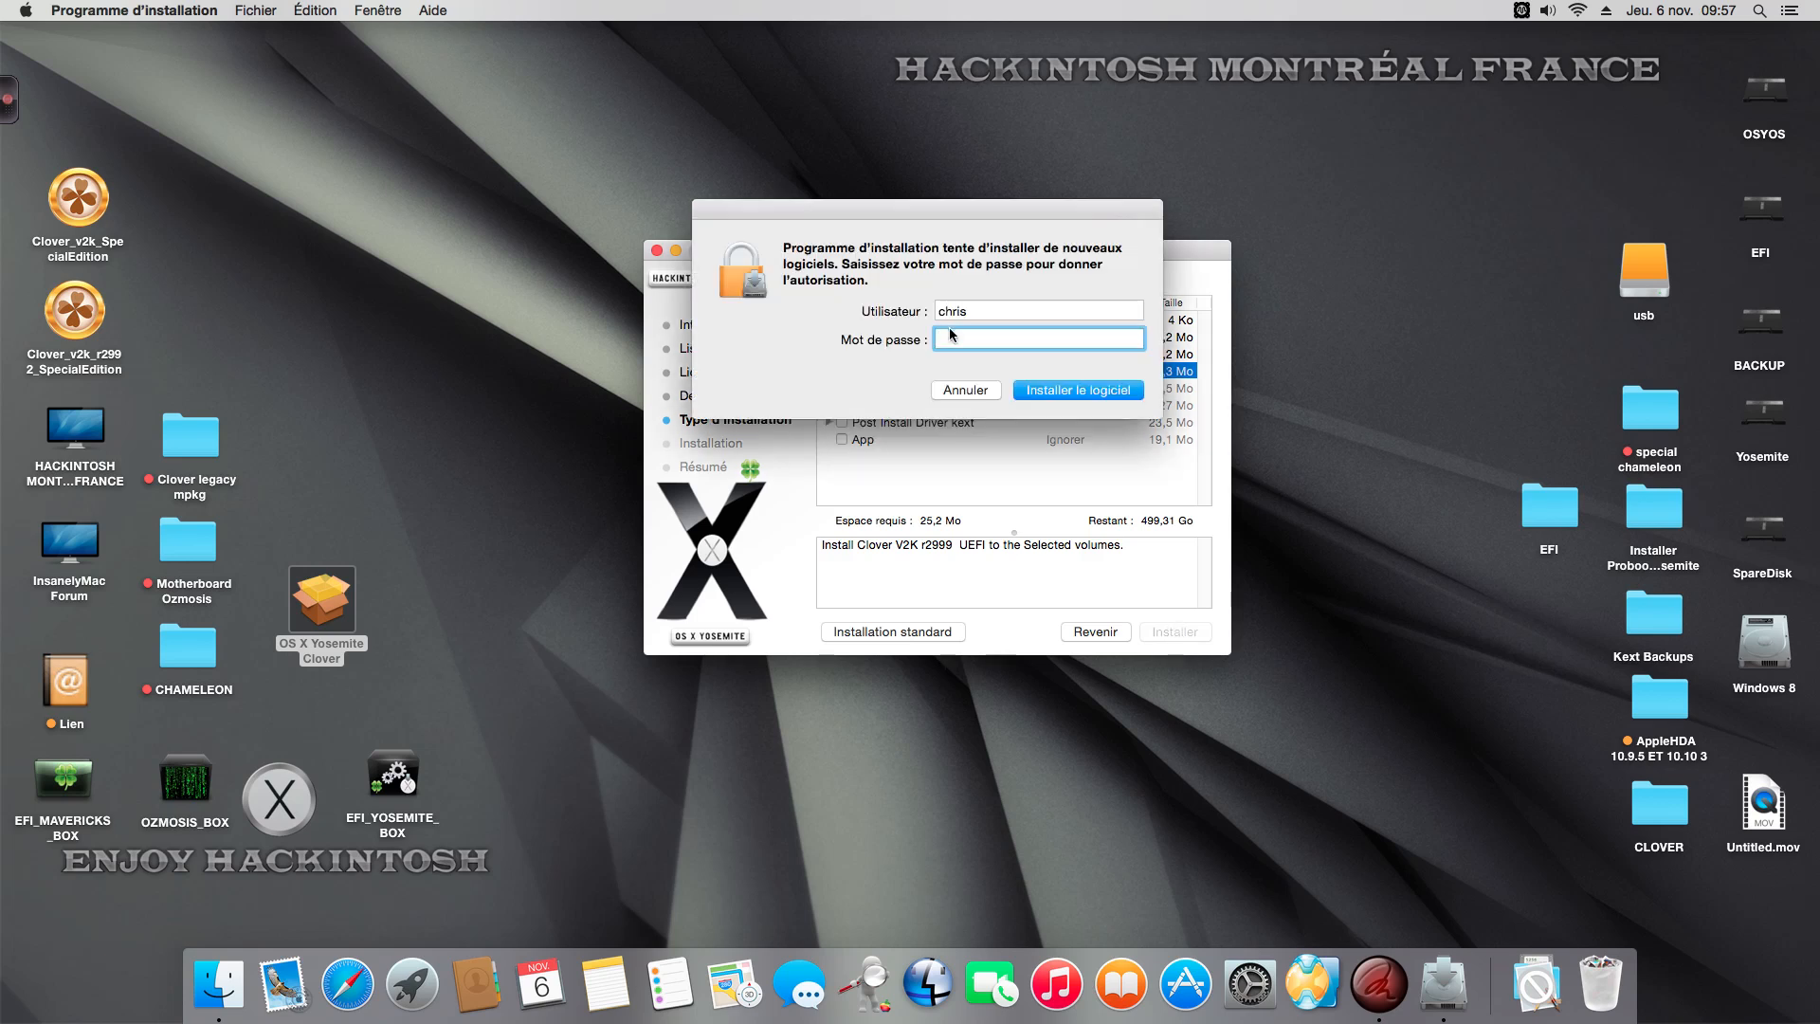
pyautogui.moveTo(919, 202); pyautogui.dragTo(970, 360)
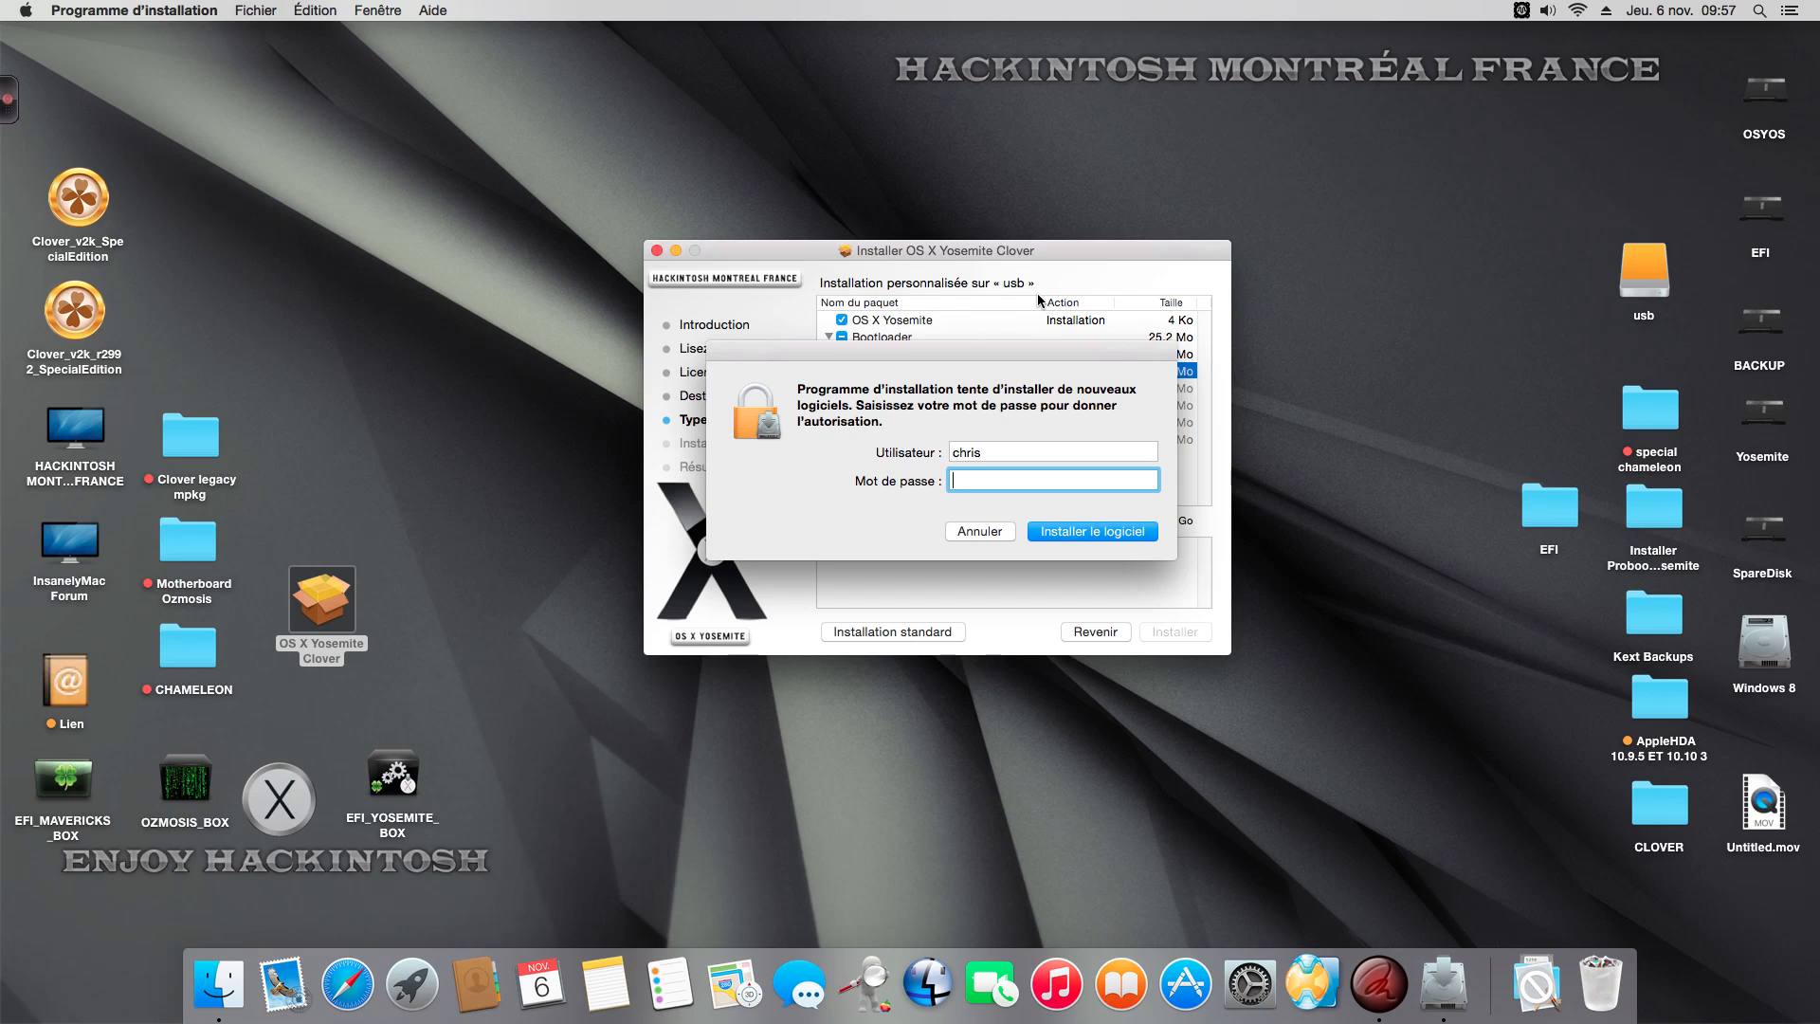
pyautogui.write('•••••••')
pyautogui.press('Return')
pyautogui.moveTo(1143, 250); pyautogui.dragTo(1105, 220)
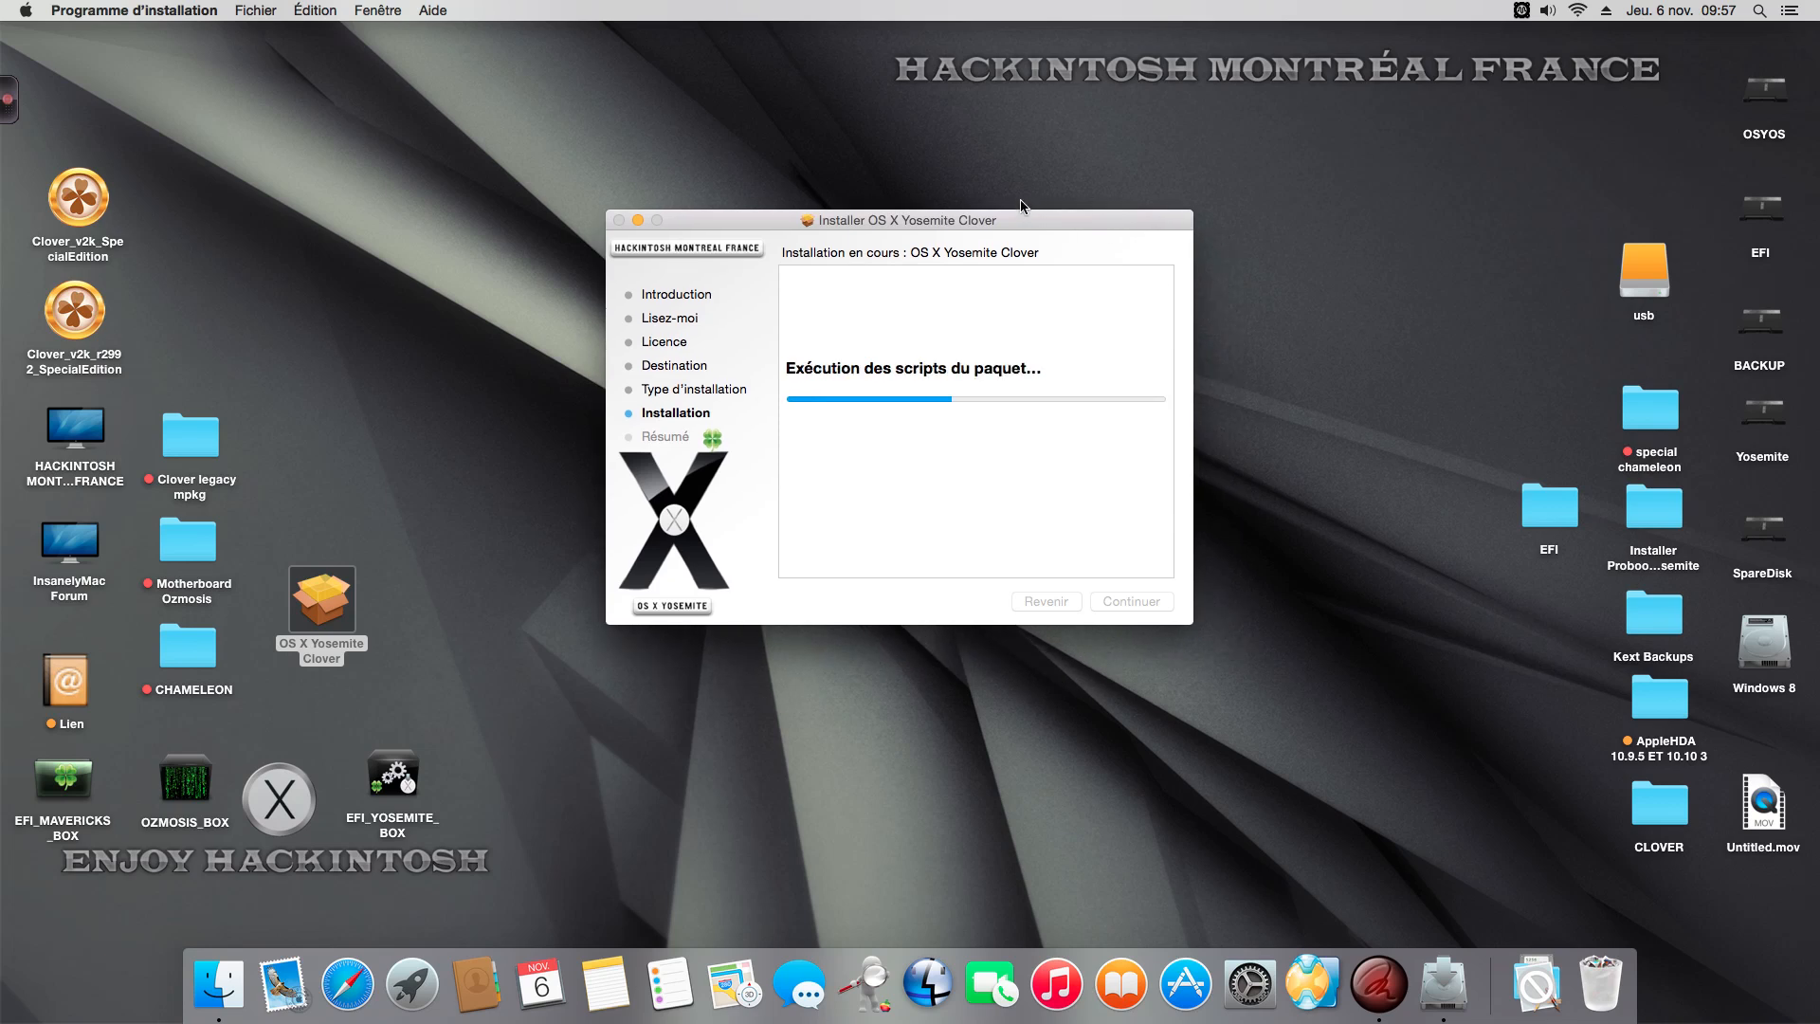
pyautogui.click(7, 98)
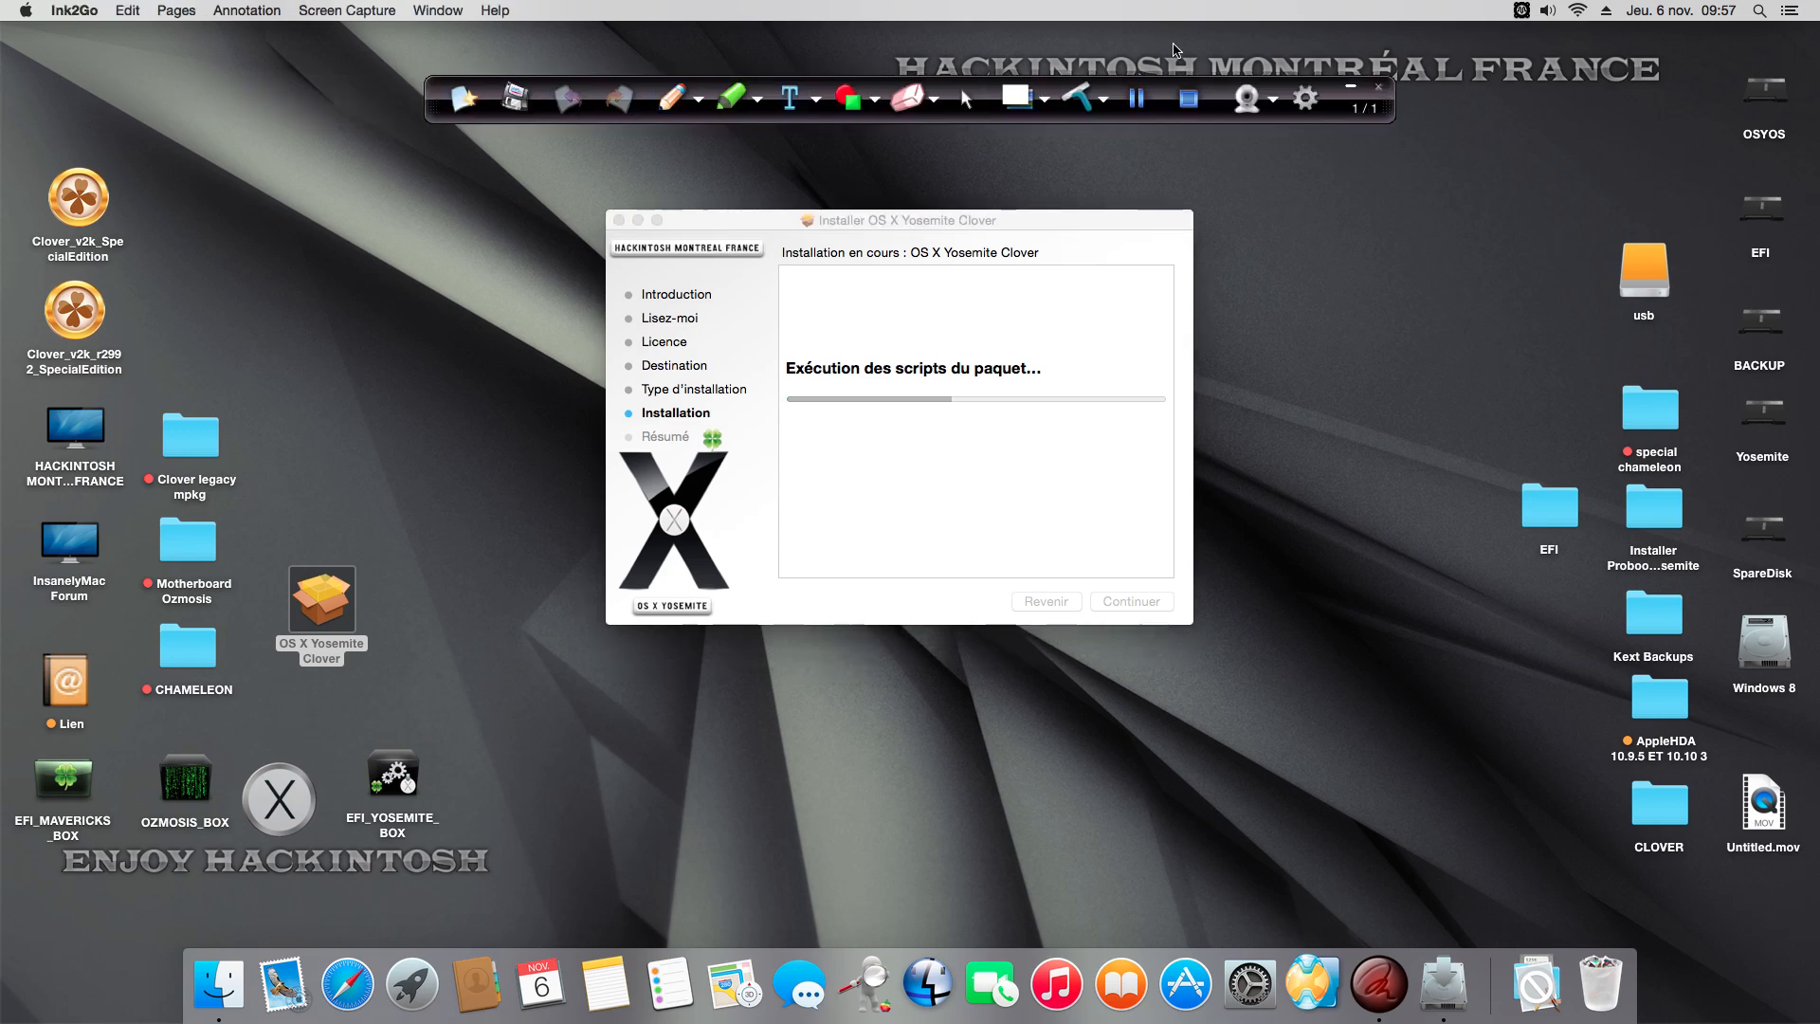
pyautogui.click(1149, 233)
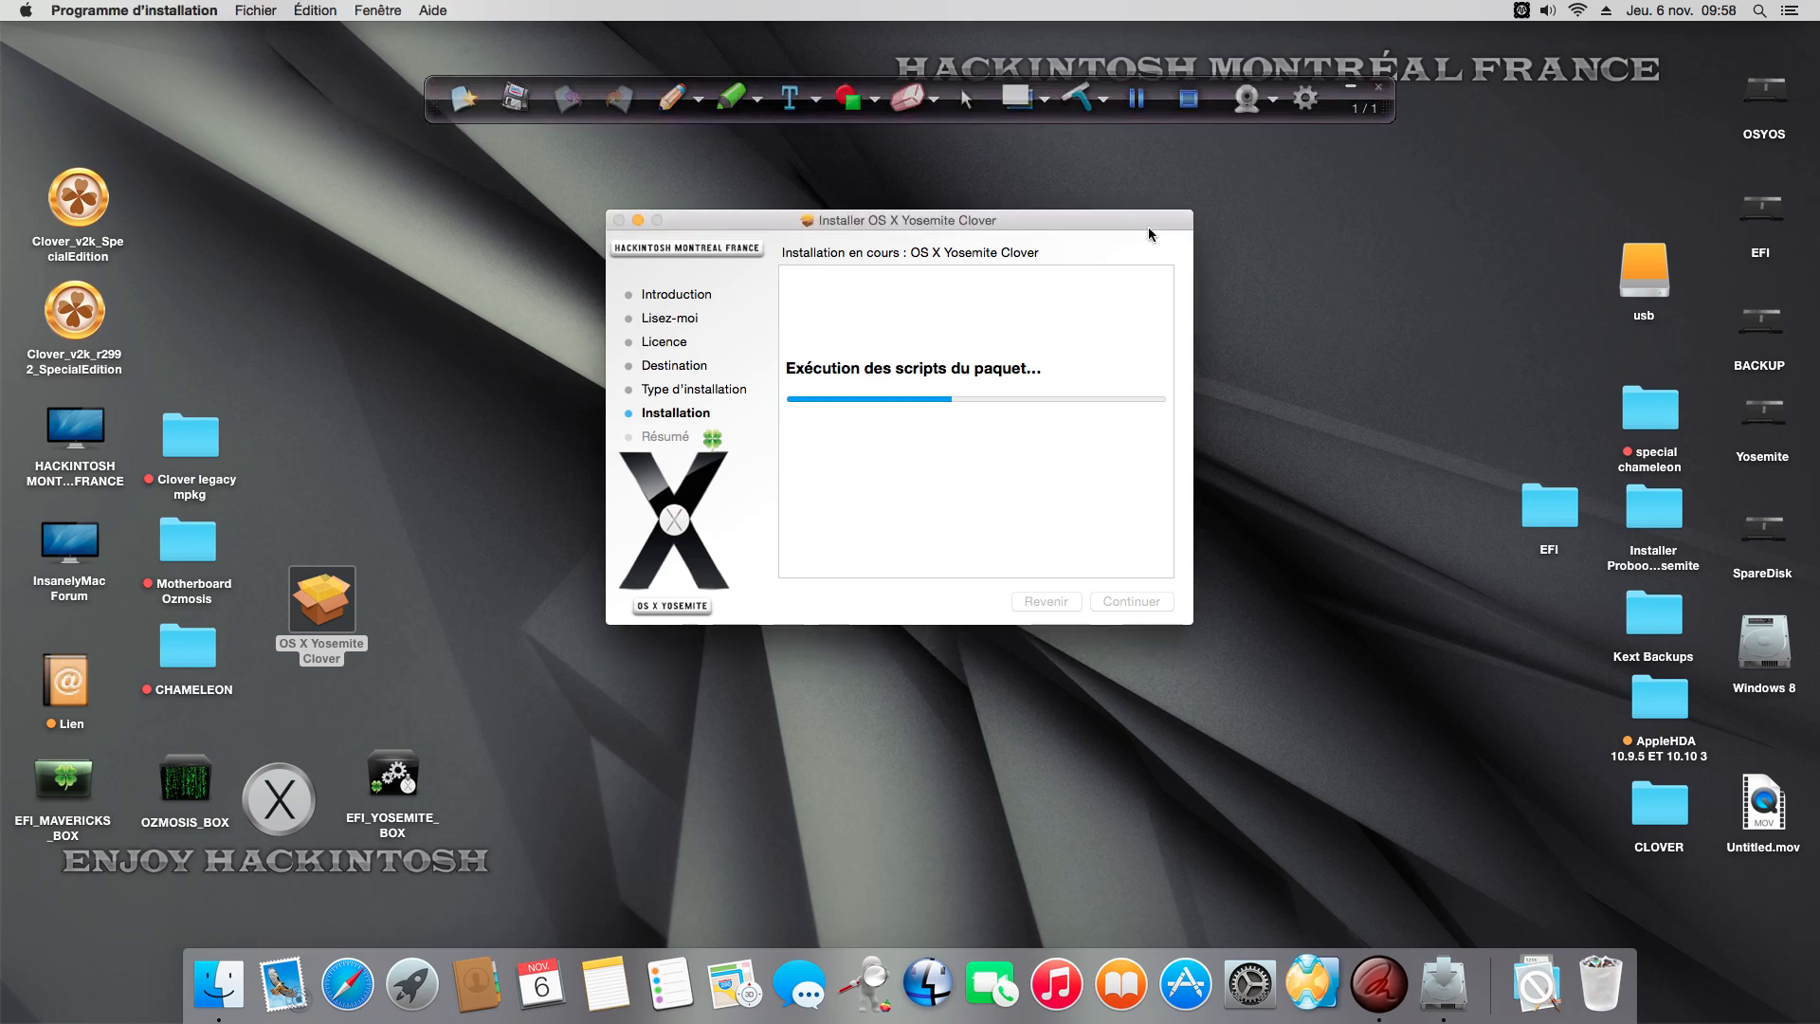
# - Look over the contents of the usb disk while the installation is running
pyautogui.moveTo(1150, 233); pyautogui.dragTo(1195, 233)
pyautogui.moveTo(1326, 115); pyautogui.dragTo(1325, 130)
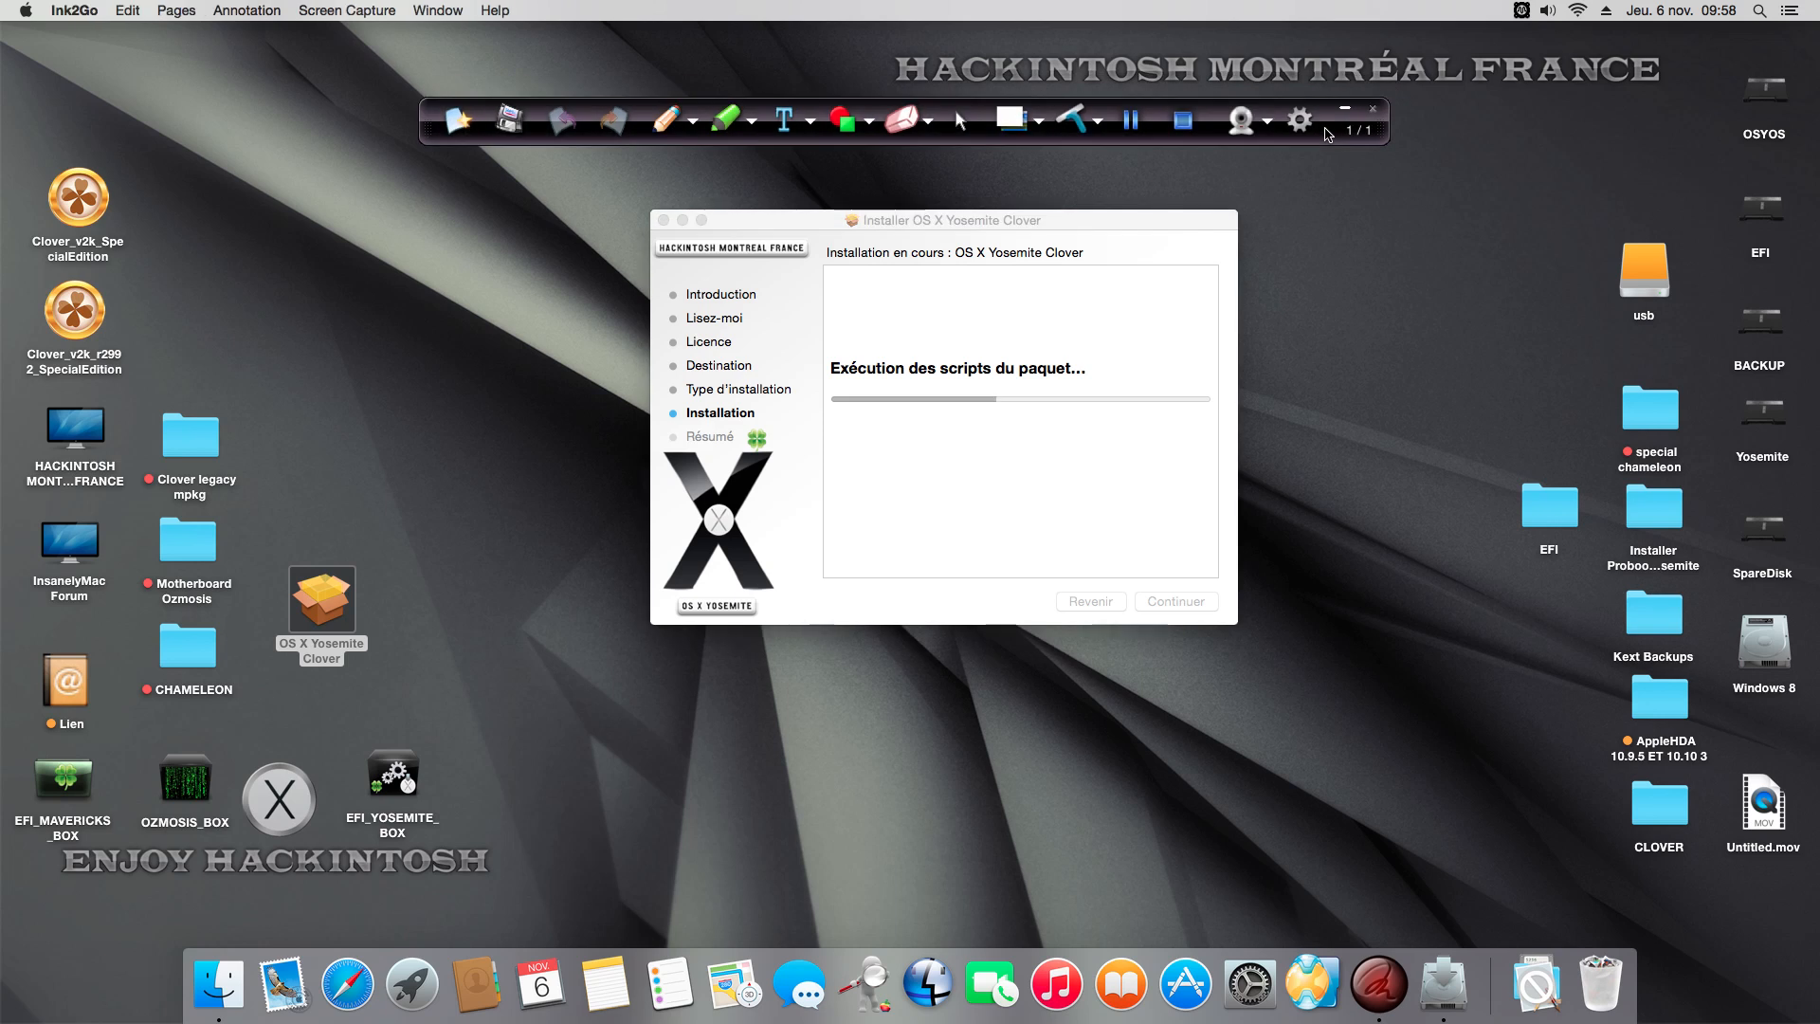
pyautogui.click(1632, 265)
pyautogui.doubleClick(1634, 267)
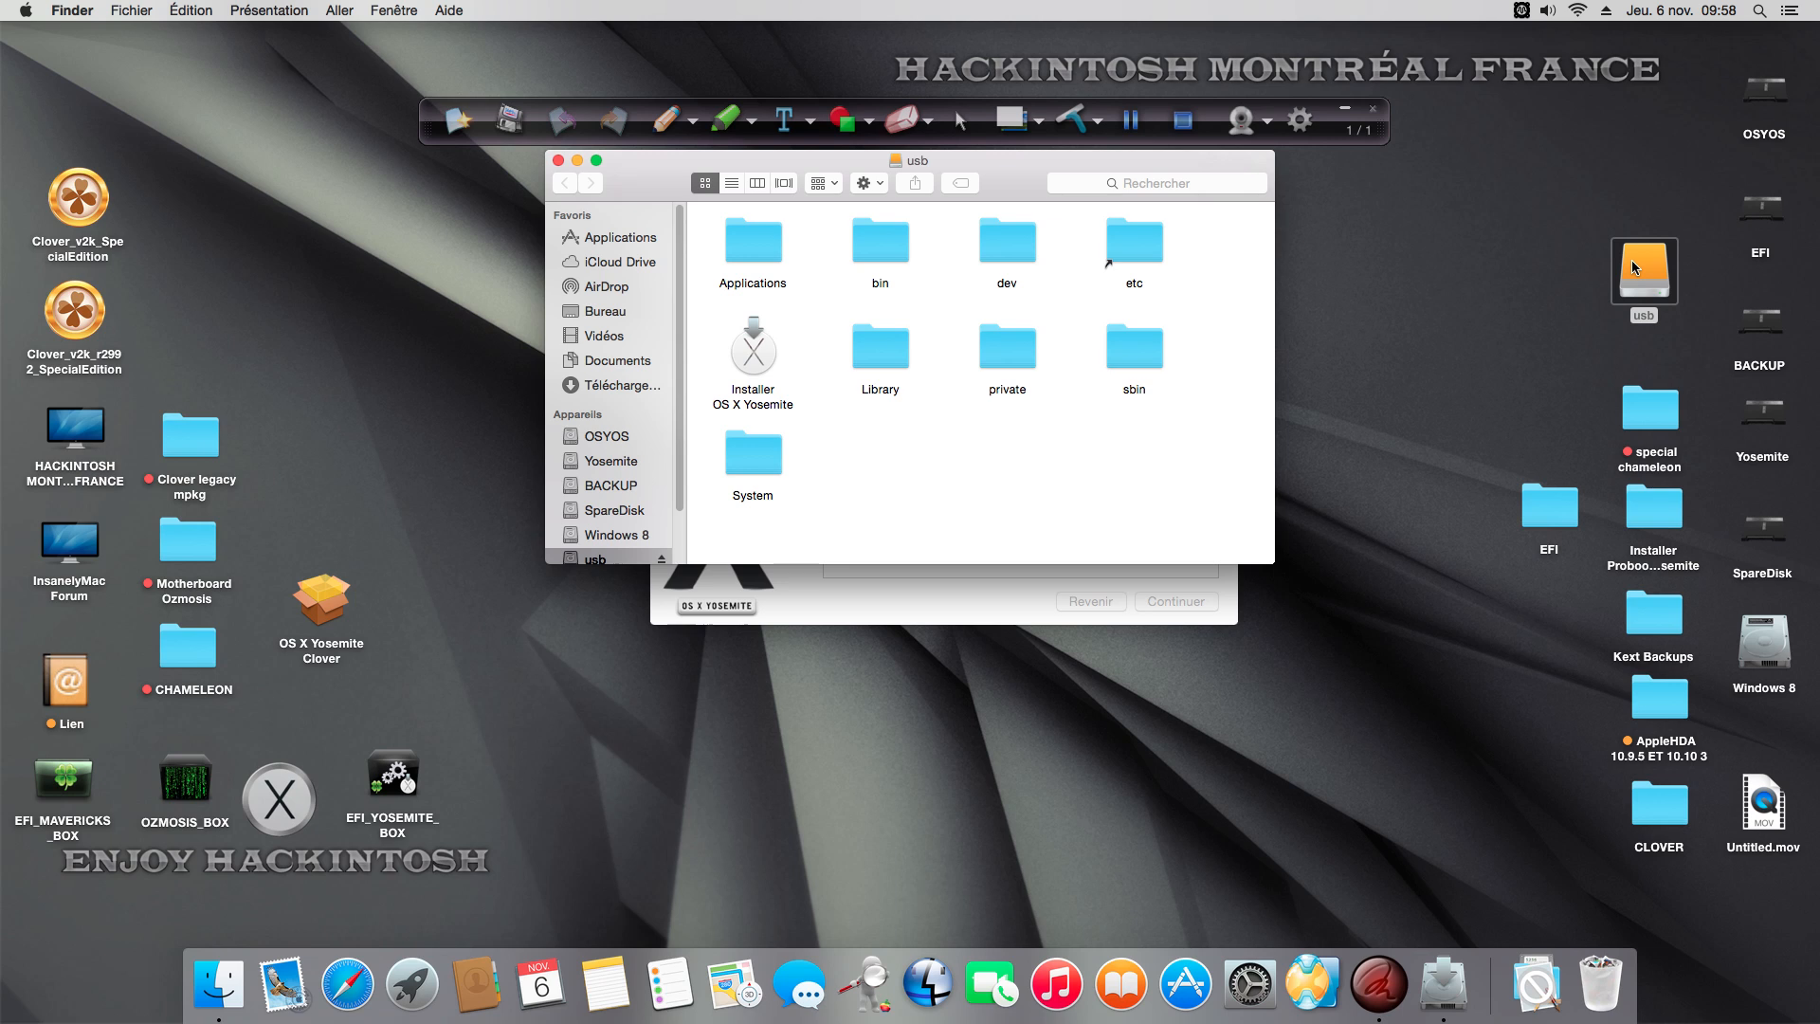
pyautogui.click(559, 160)
pyautogui.moveTo(785, 212); pyautogui.dragTo(764, 201)
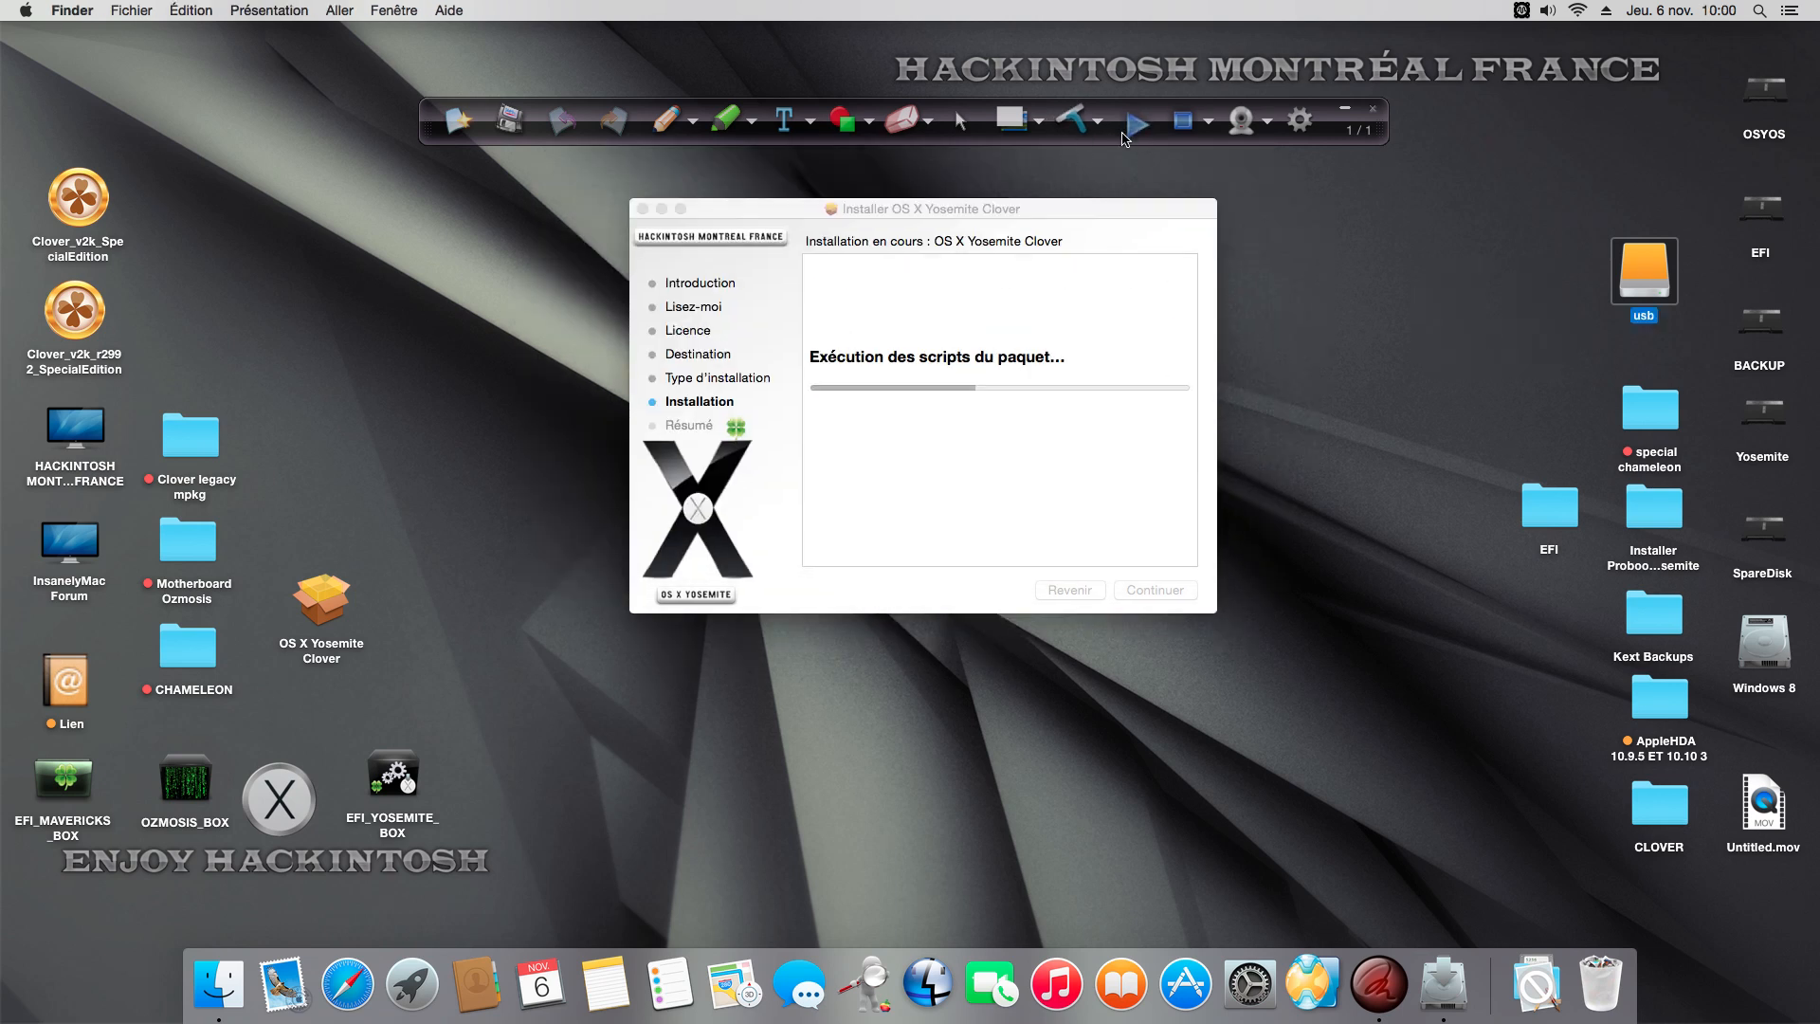
pyautogui.click(1130, 134)
pyautogui.moveTo(1111, 206); pyautogui.dragTo(1168, 229)
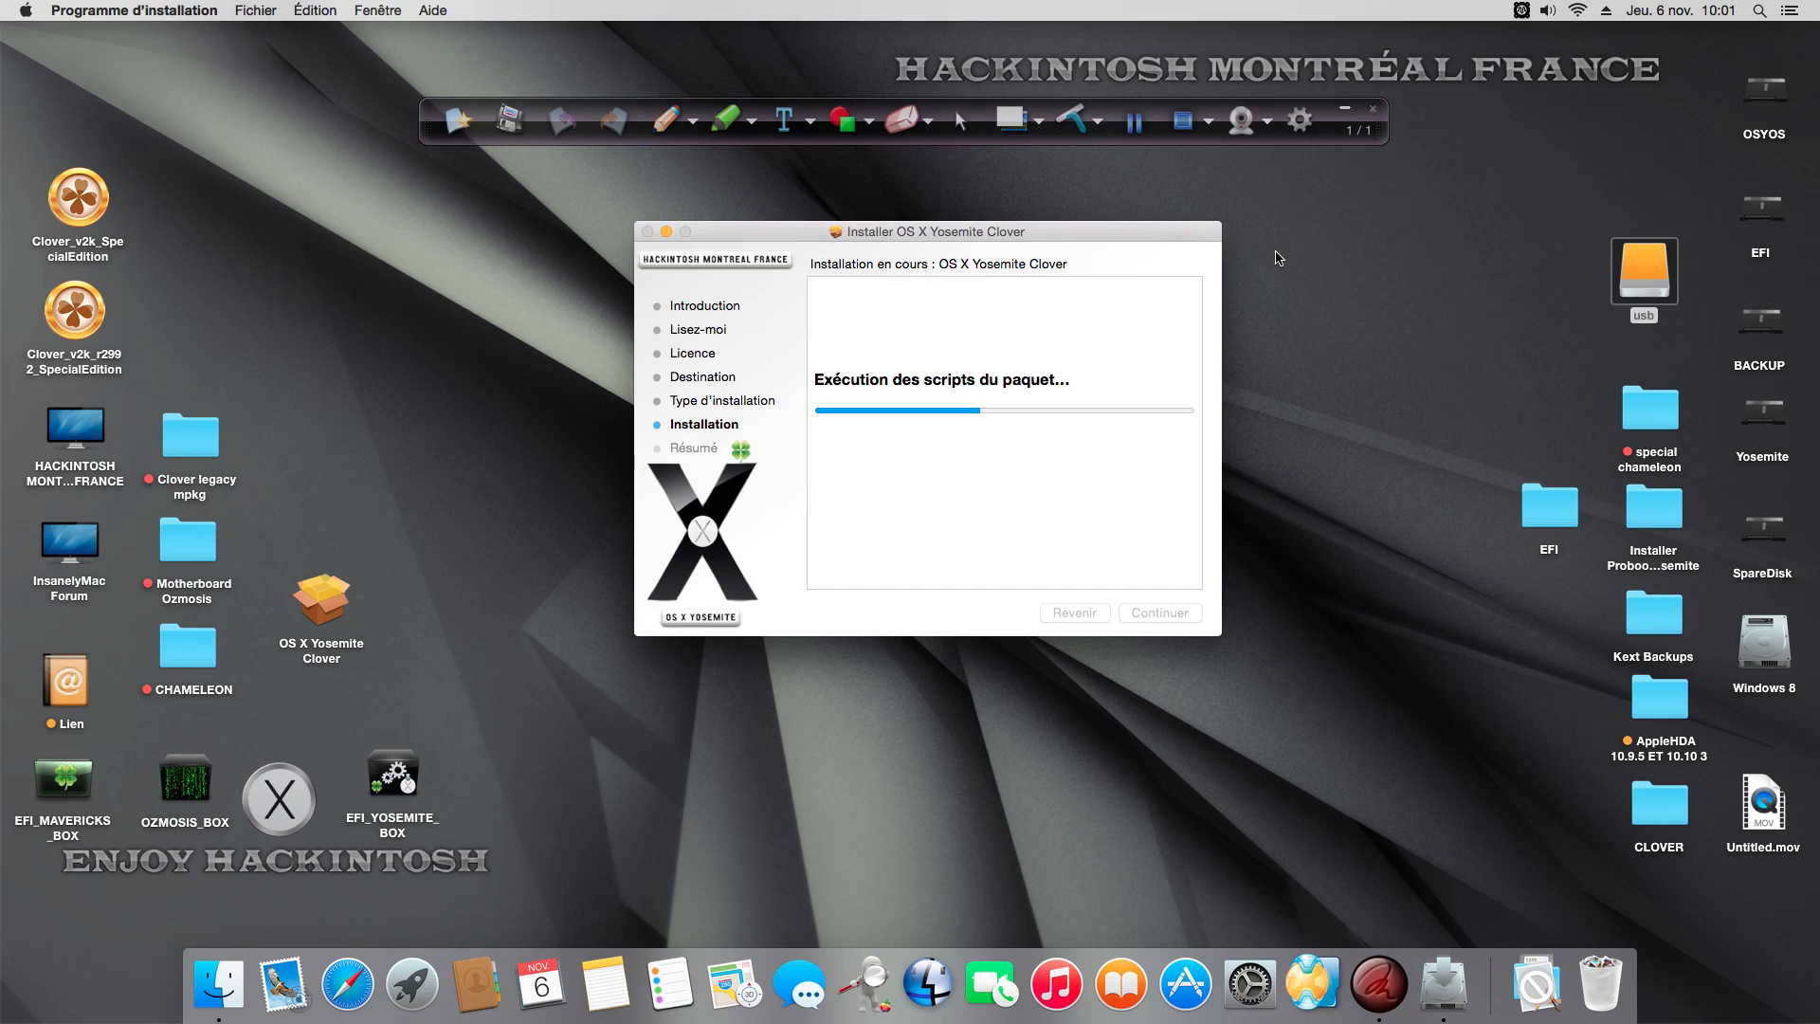
pyautogui.moveTo(1160, 232); pyautogui.dragTo(1163, 242)
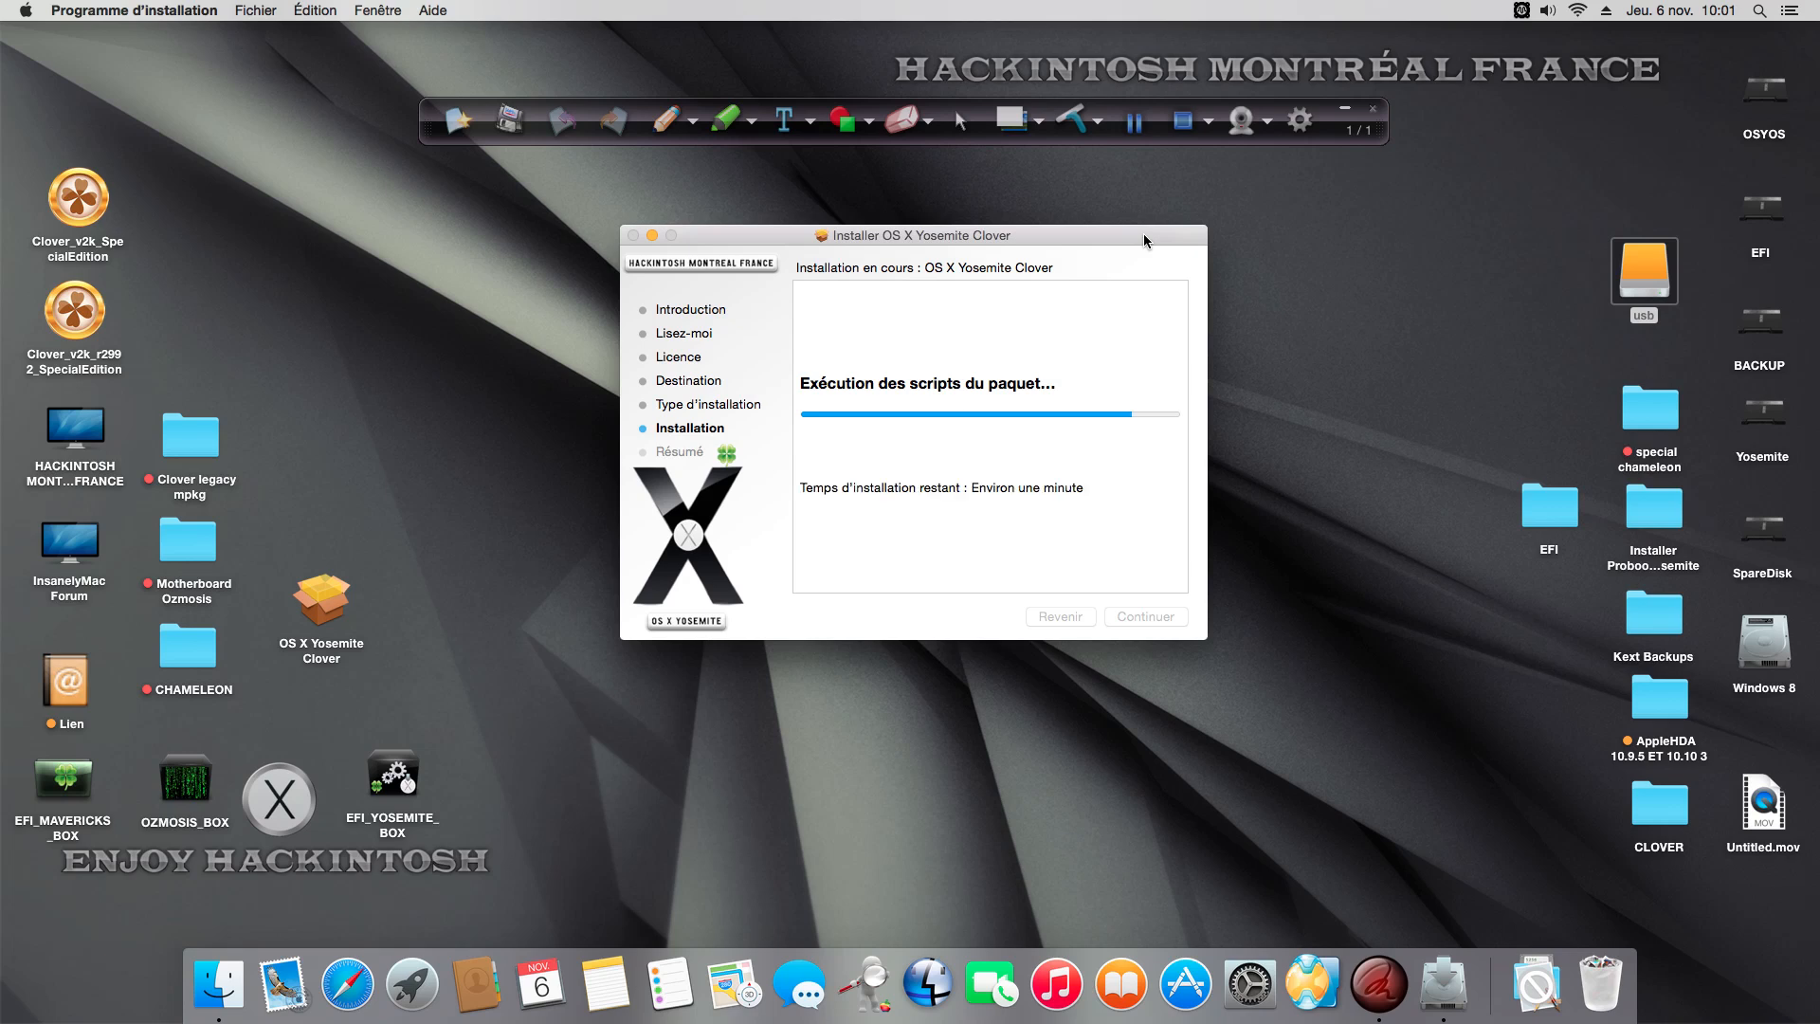
# - Place the EFI volume's icon above the usb disk on the desktop and close the finished installer
pyautogui.moveTo(1622, 258); pyautogui.dragTo(1622, 161)
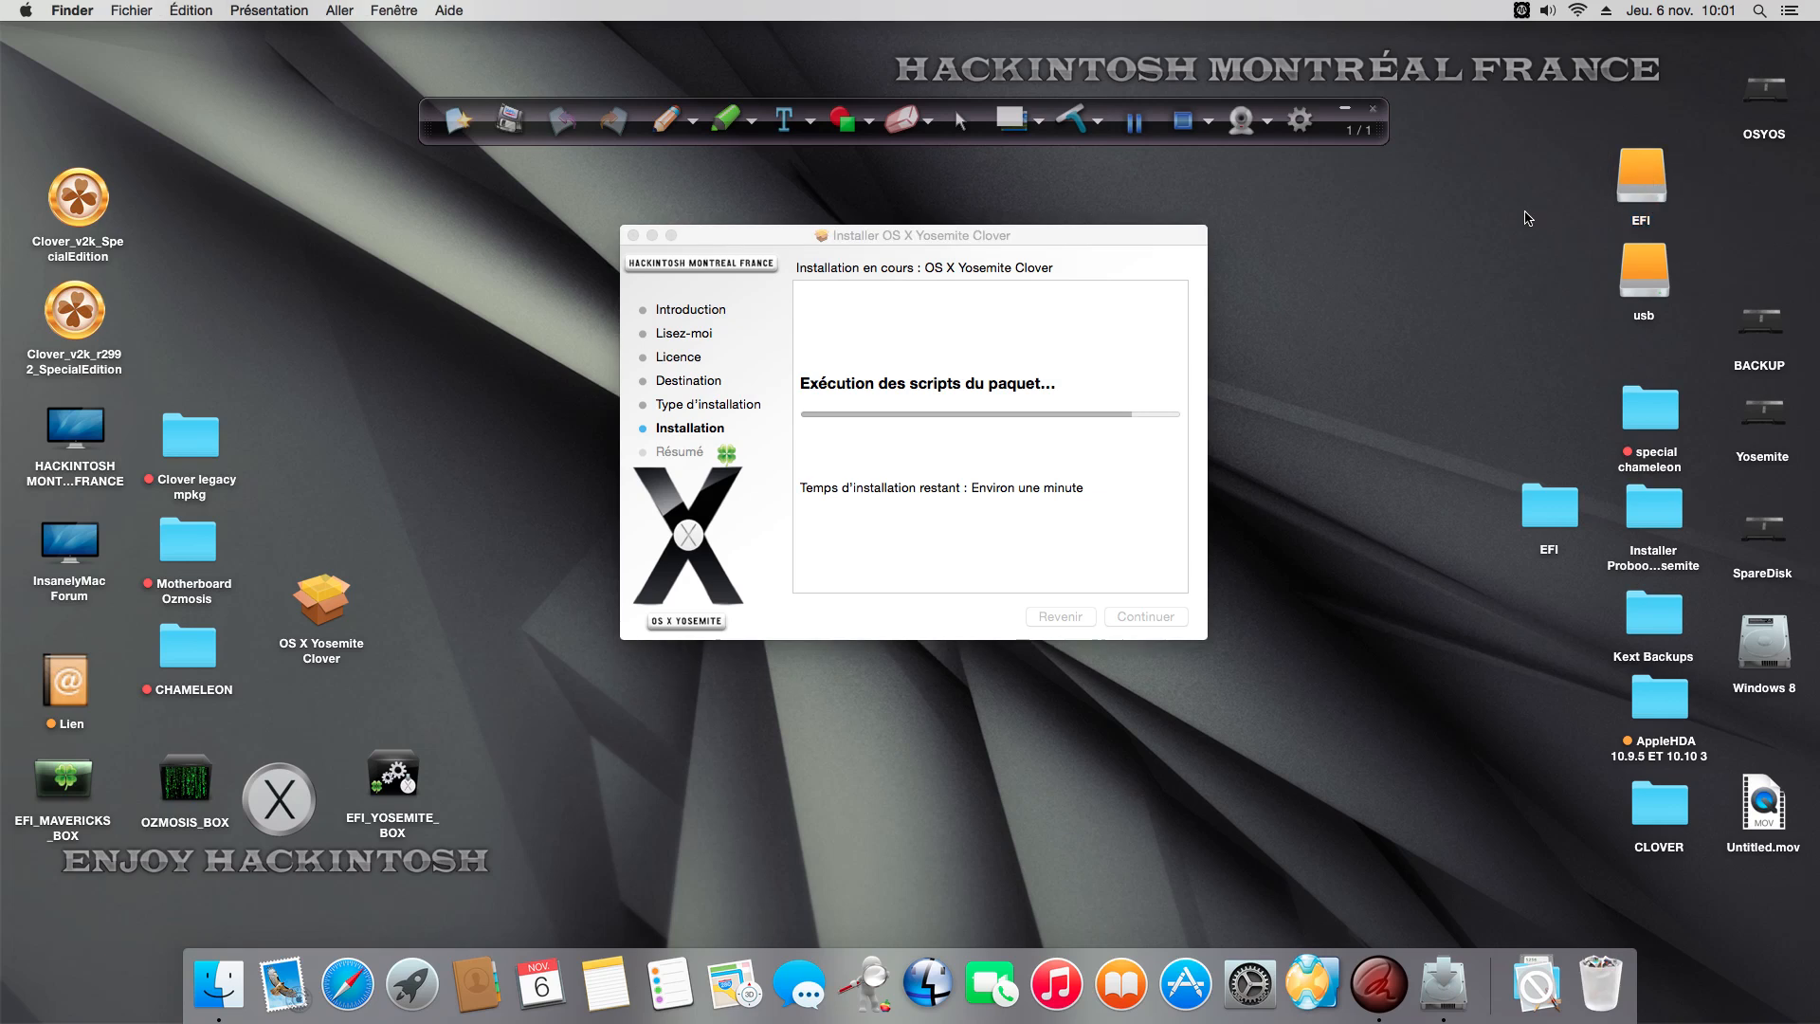
pyautogui.click(1050, 233)
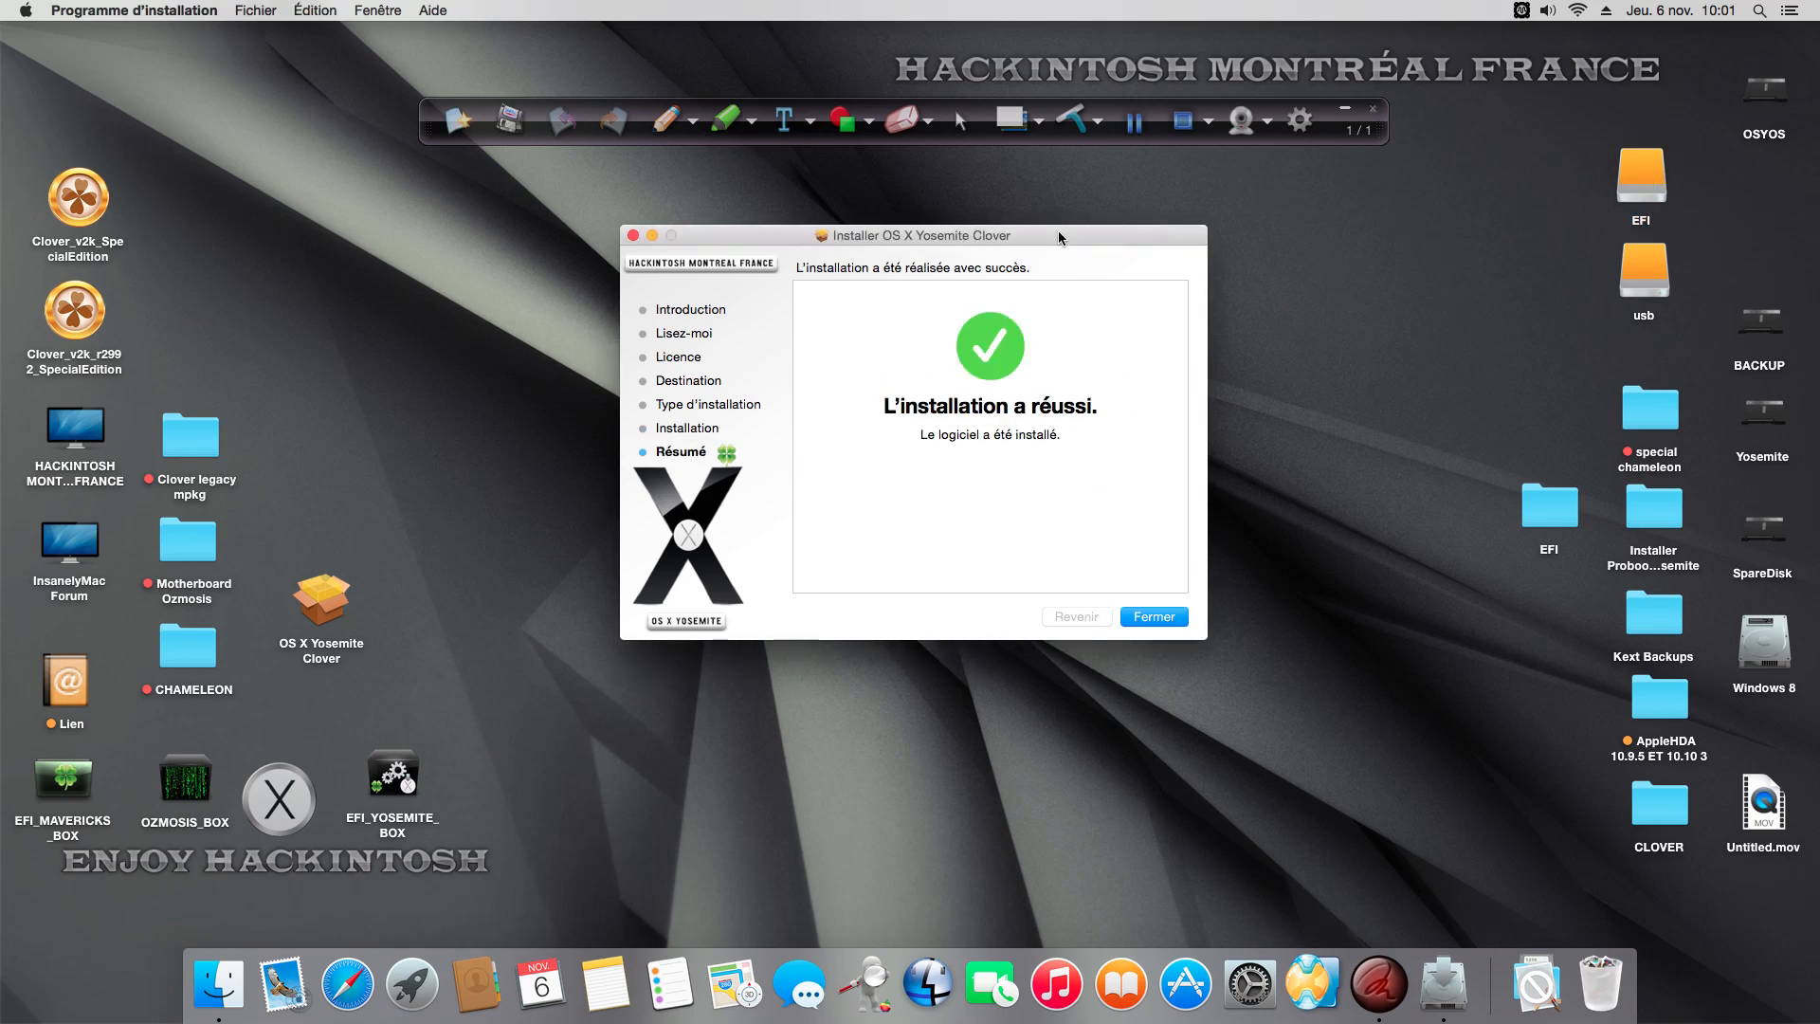
pyautogui.click(1153, 616)
# - Read Clover_Install_Log.txt through to its end in the EFI volume's EFI folder and close it
pyautogui.doubleClick(1641, 179)
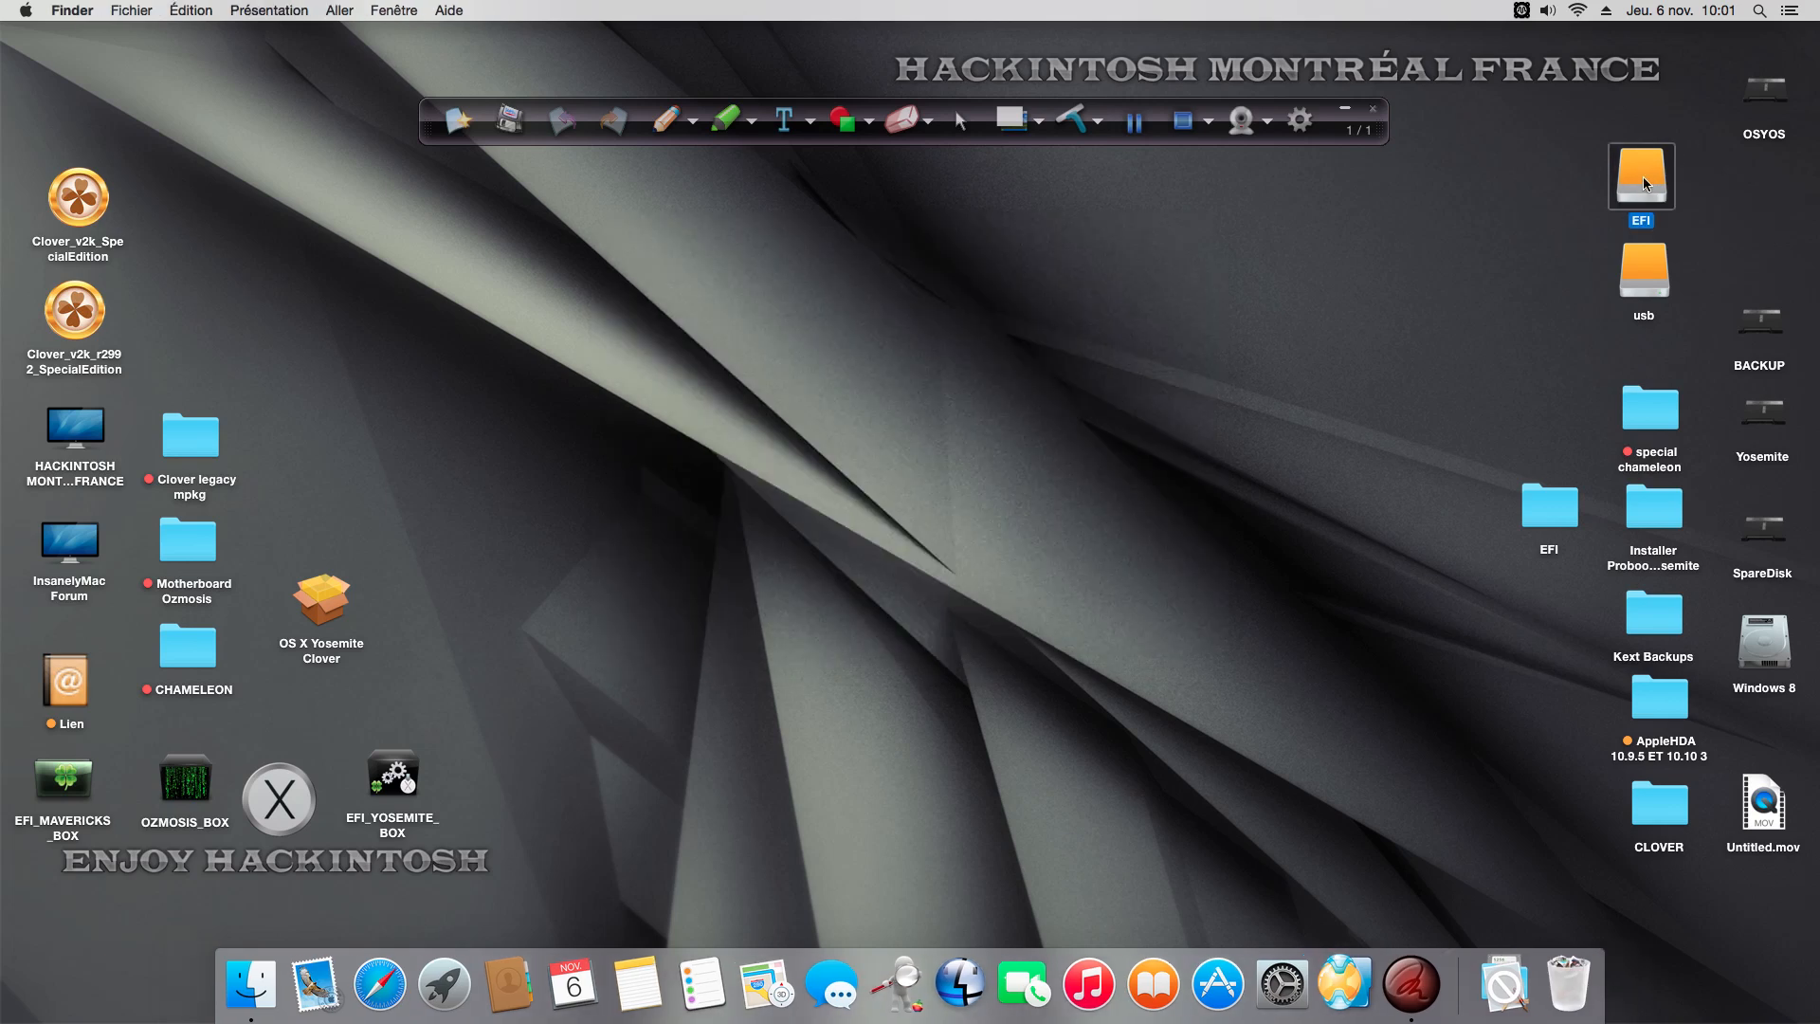
pyautogui.doubleClick(753, 242)
pyautogui.click(1017, 250)
pyautogui.doubleClick(1017, 250)
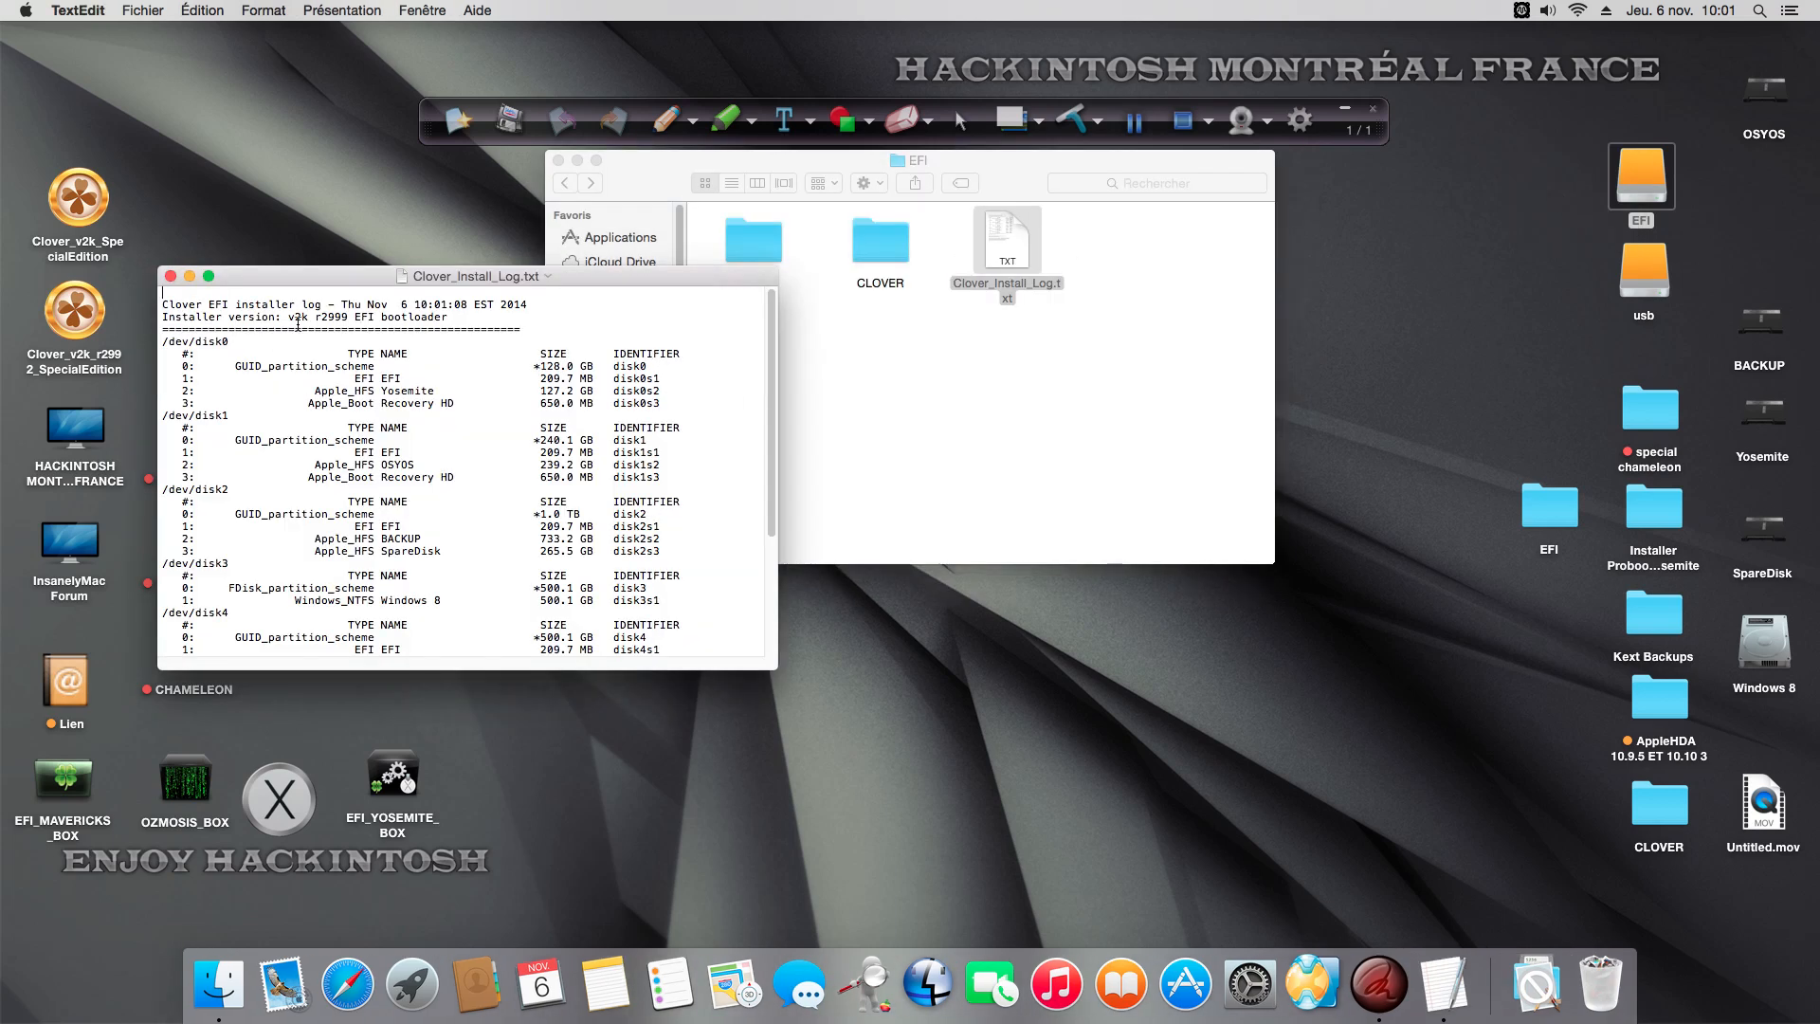
pyautogui.scroll(-5, 375, 587)
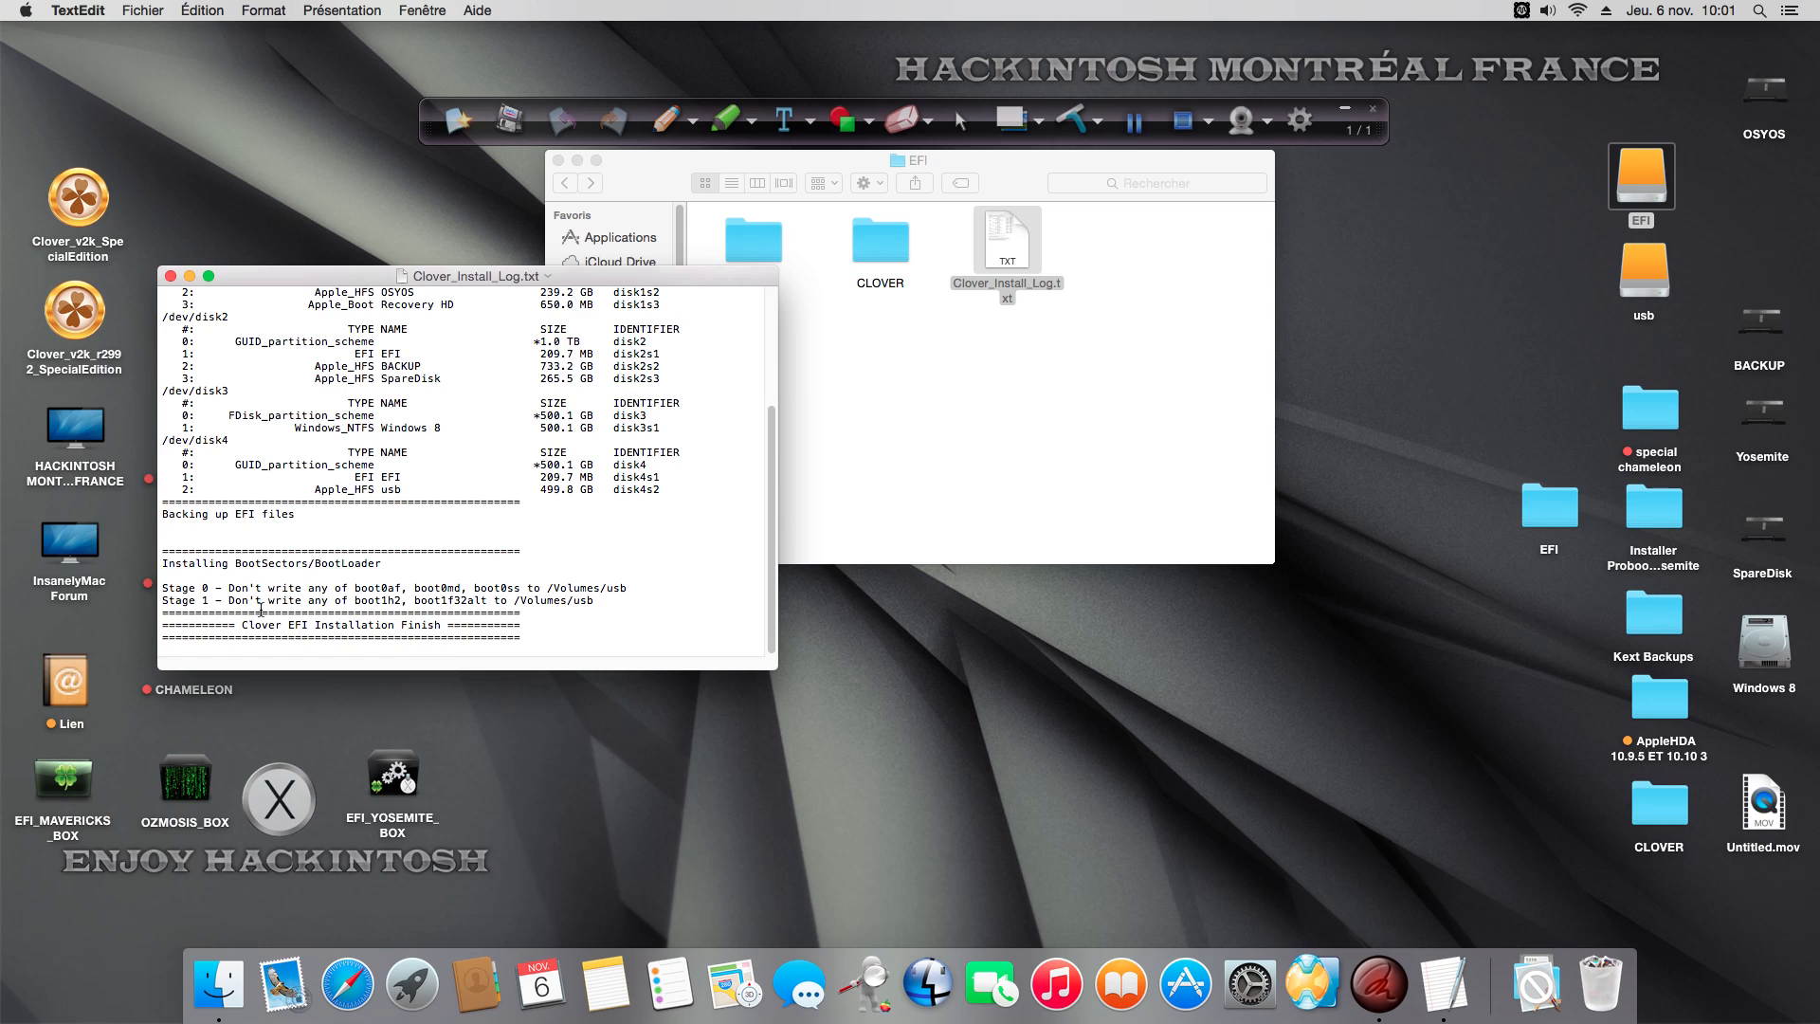
pyautogui.click(170, 276)
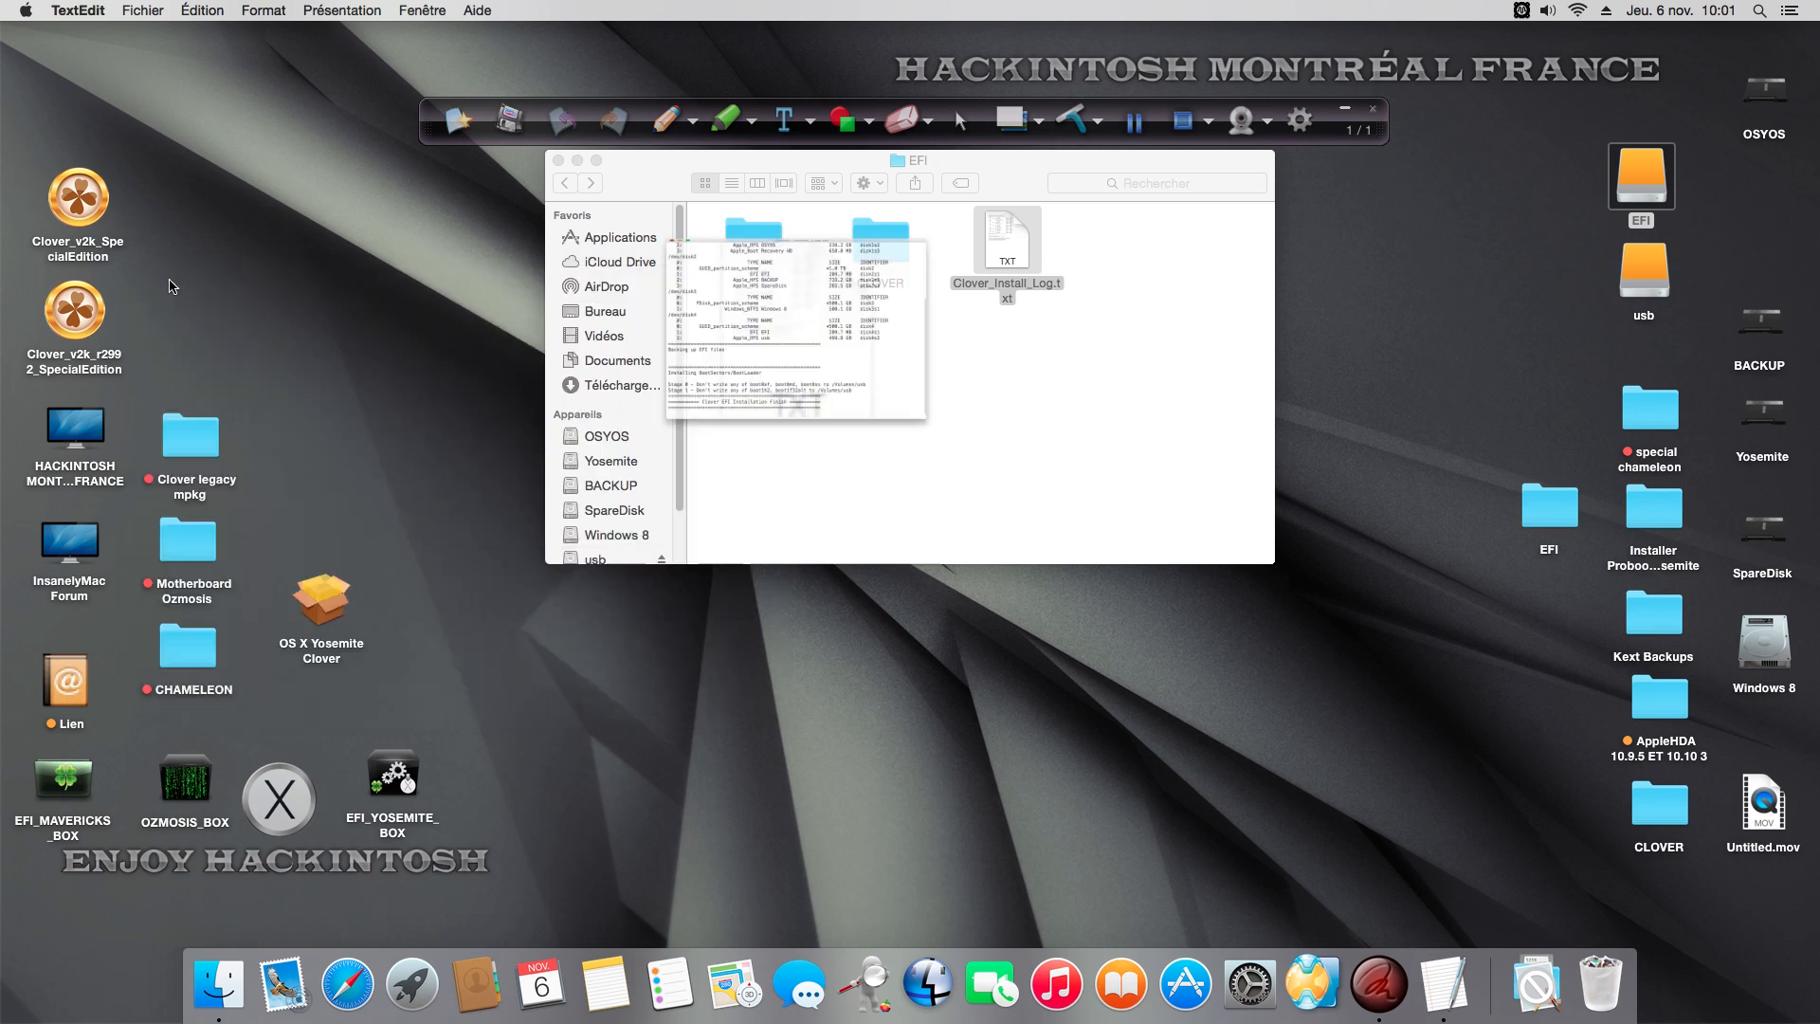
pyautogui.click(800, 370)
pyautogui.moveTo(642, 192); pyautogui.dragTo(693, 272)
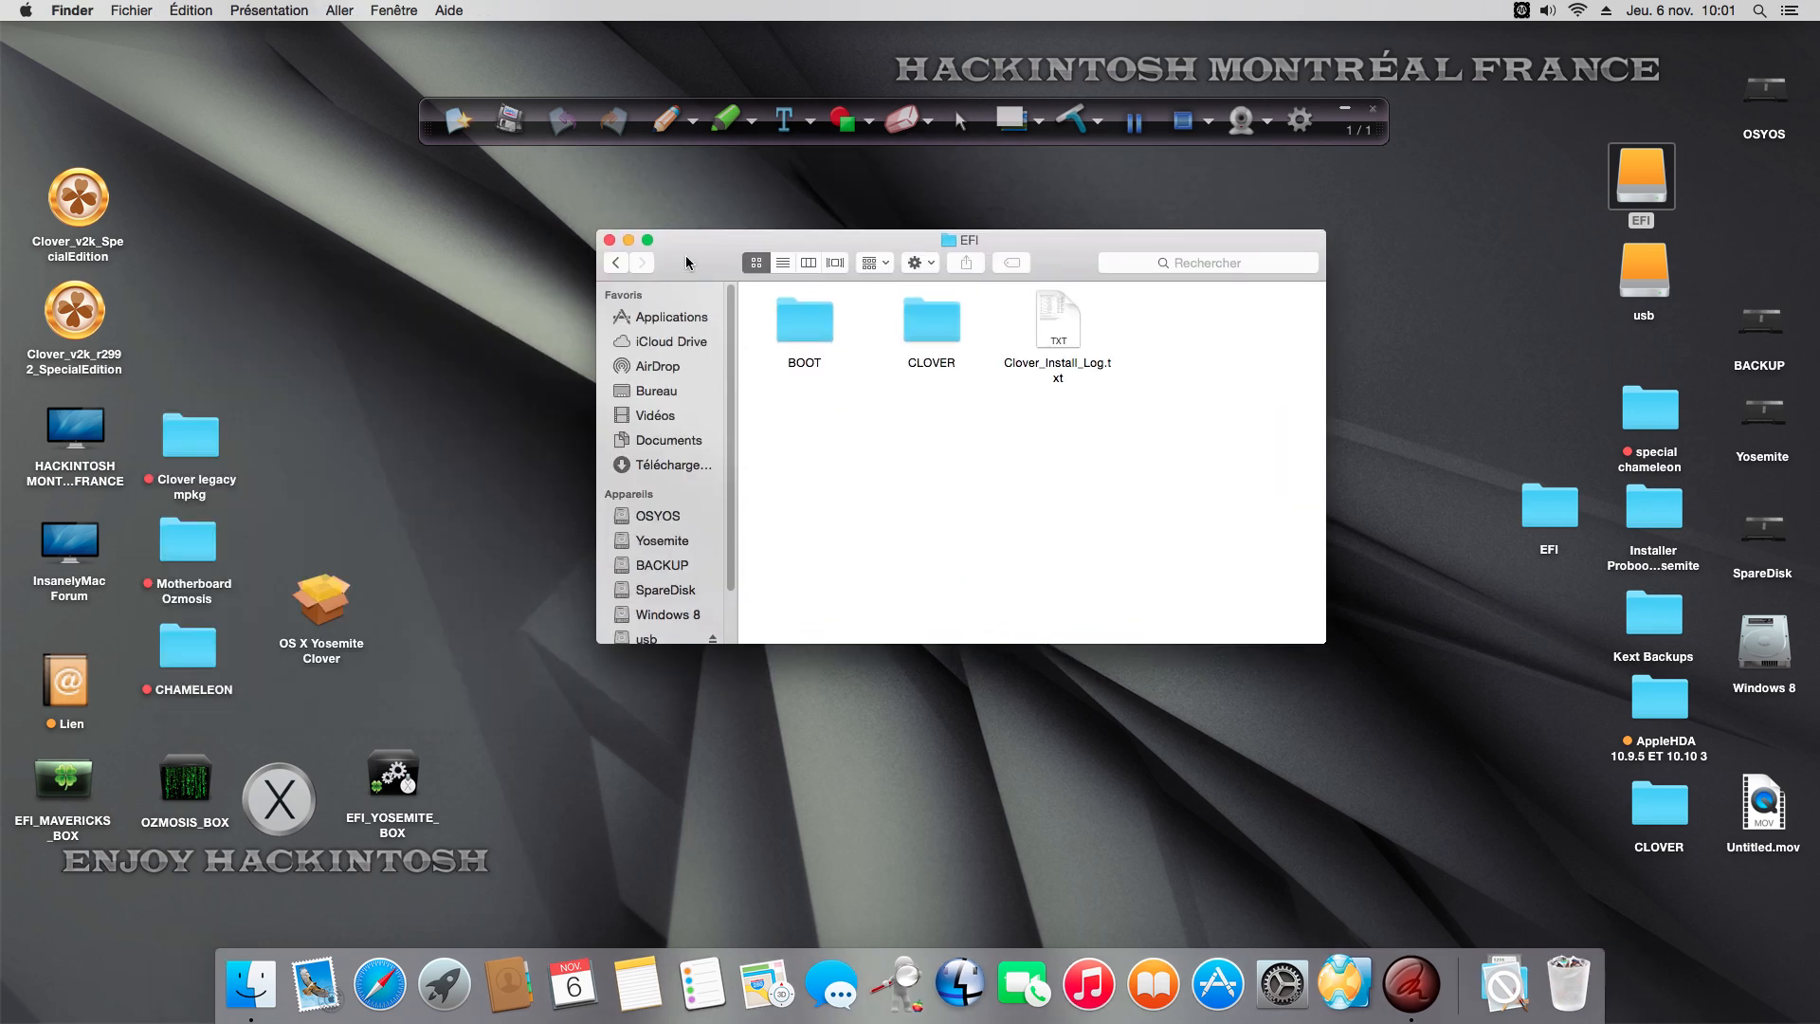
# - Examine the contents of the CLOVER folder on the EFI volume
pyautogui.click(929, 317)
pyautogui.doubleClick(927, 317)
pyautogui.scroll(-2, 1014, 521)
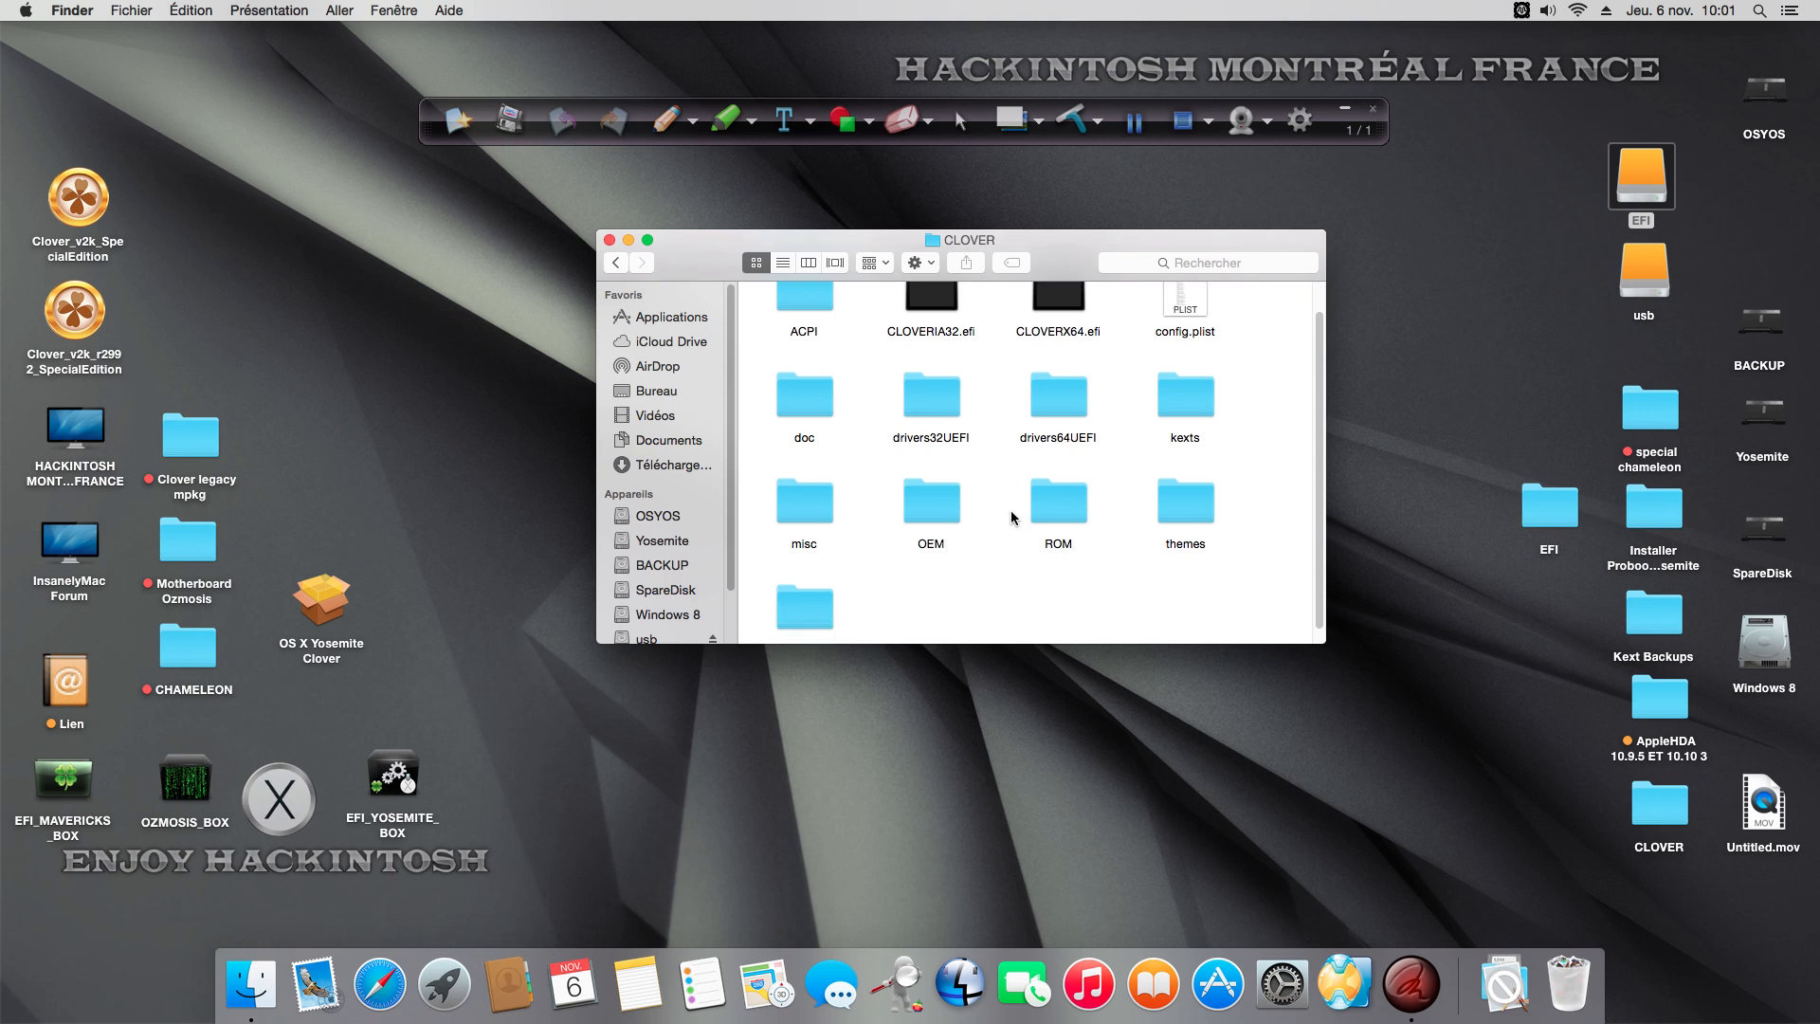
pyautogui.click(608, 241)
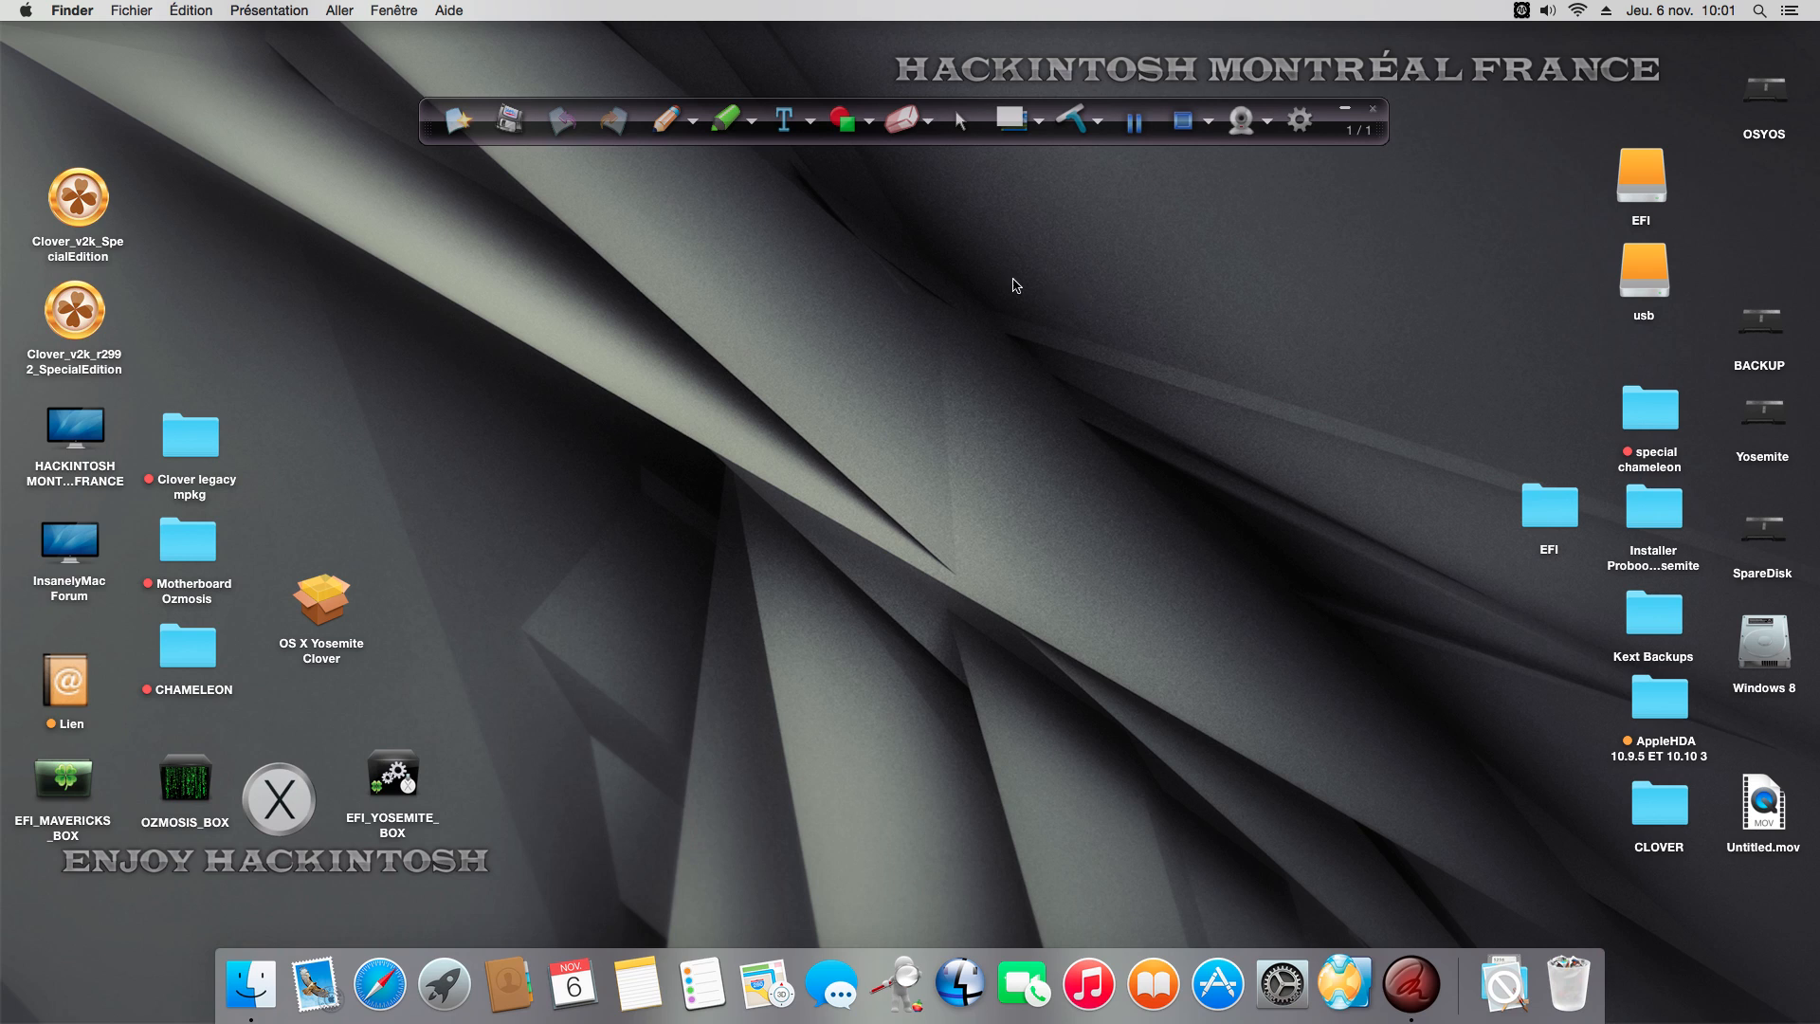
# - Copy the OS X Yosemite Clover package from the desktop onto the usb disk
pyautogui.rightClick(333, 597)
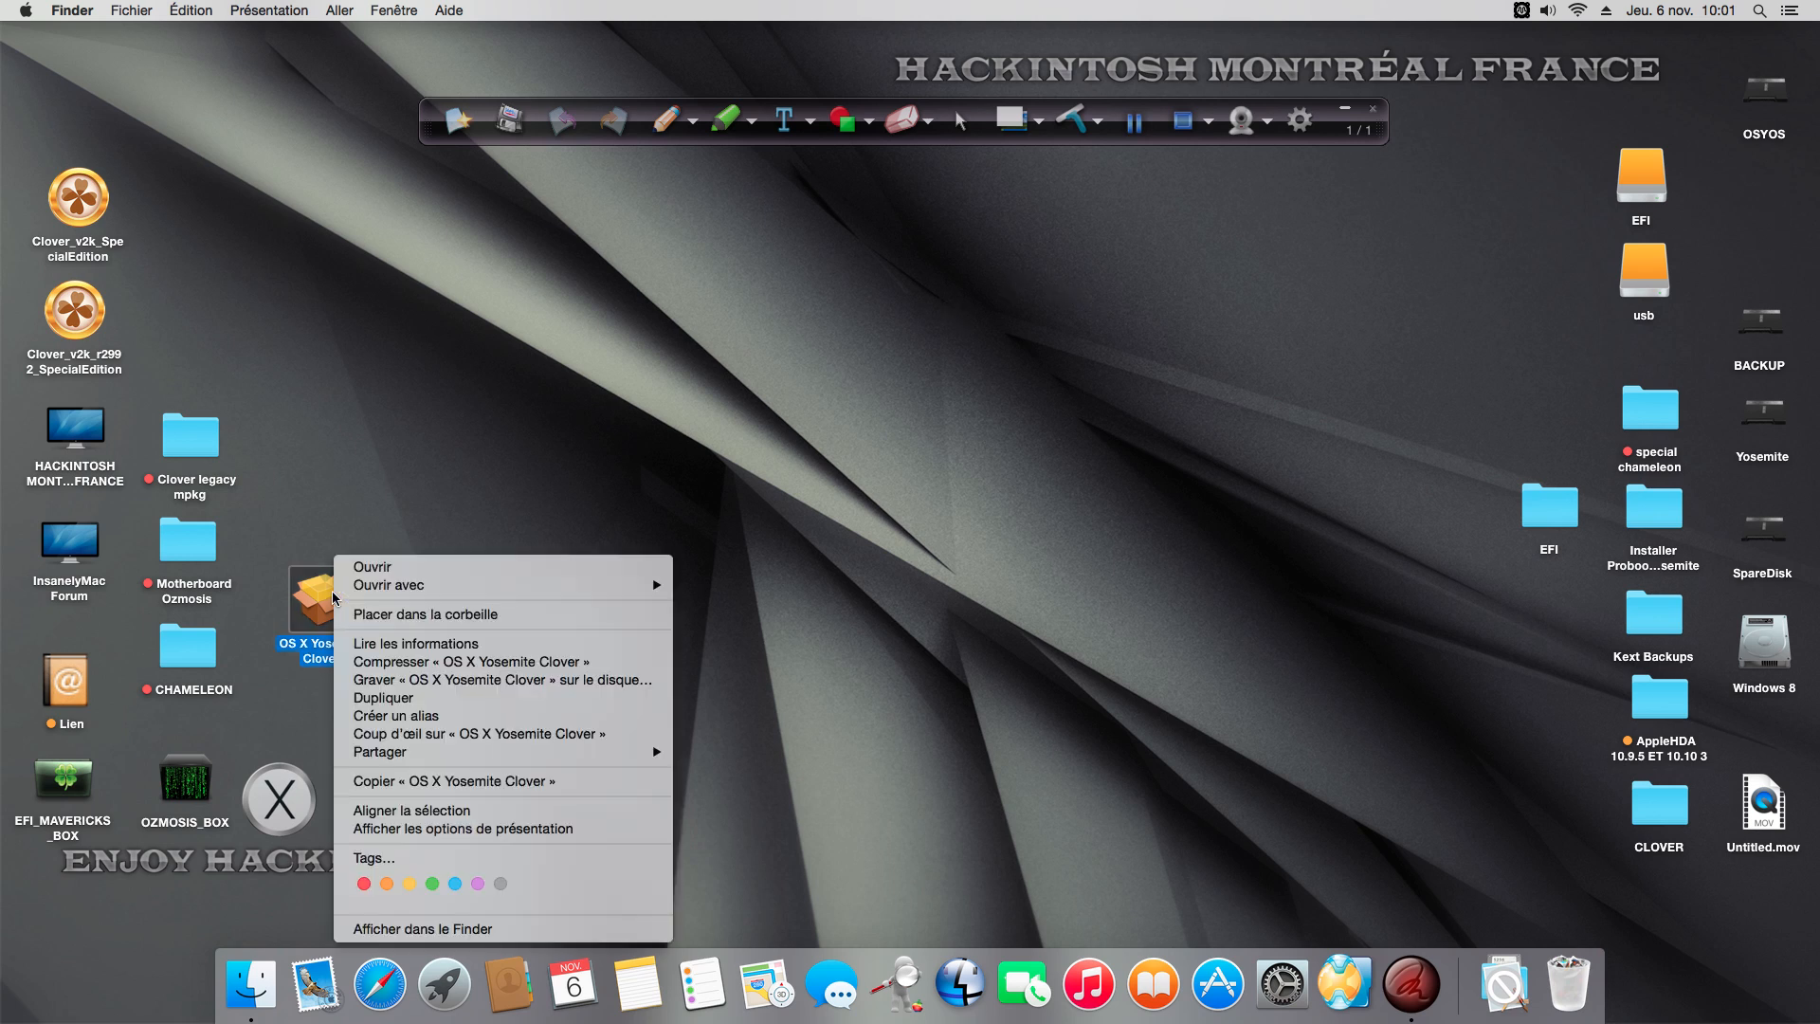
pyautogui.click(397, 781)
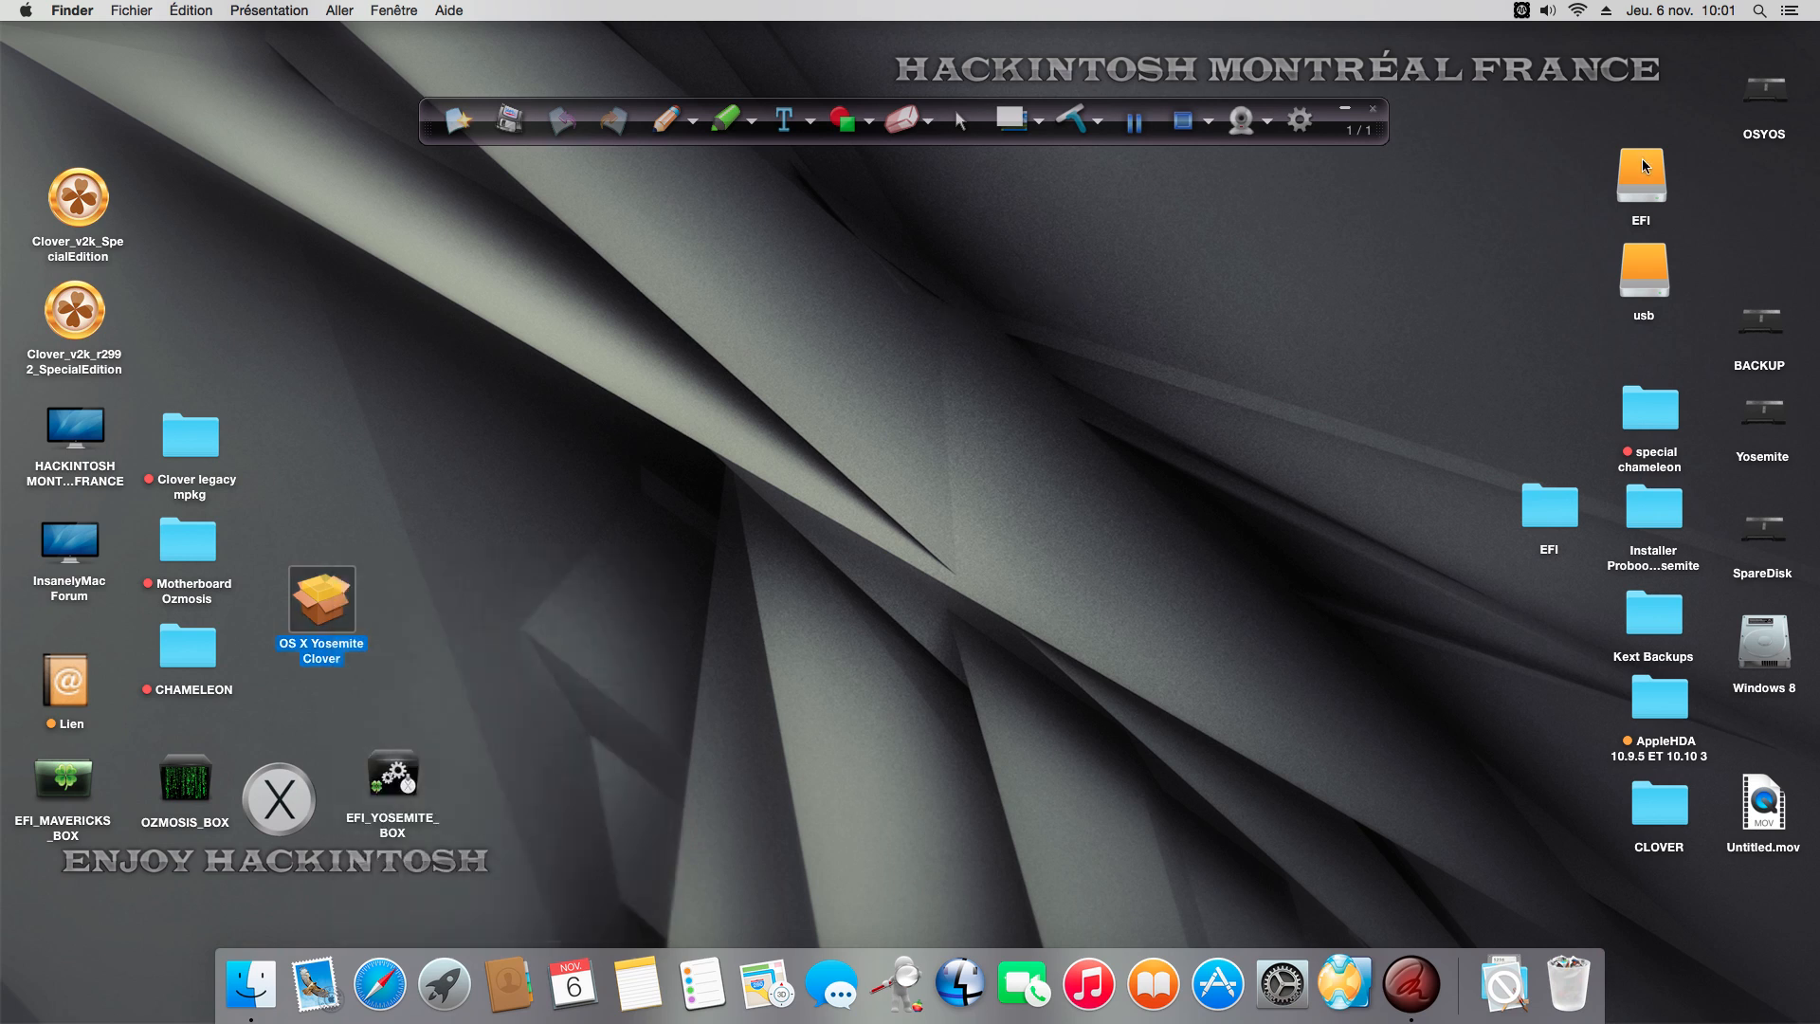
pyautogui.rightClick(1644, 280)
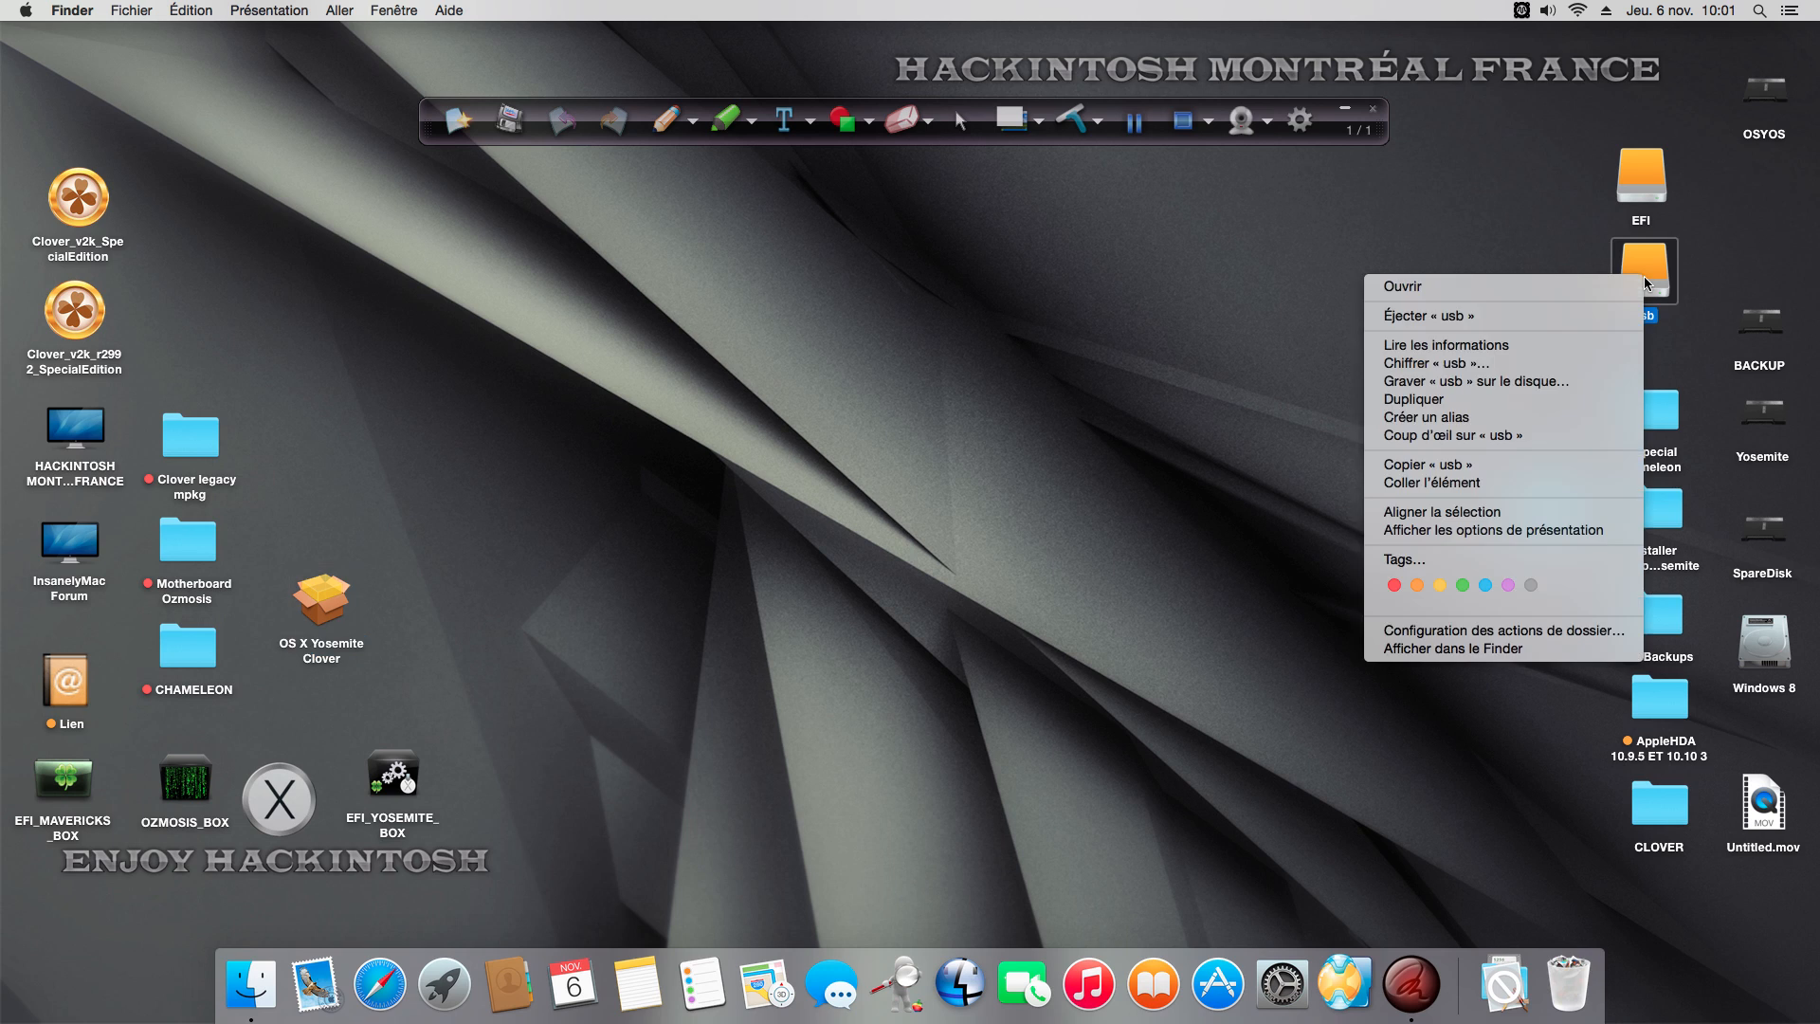
pyautogui.click(1423, 492)
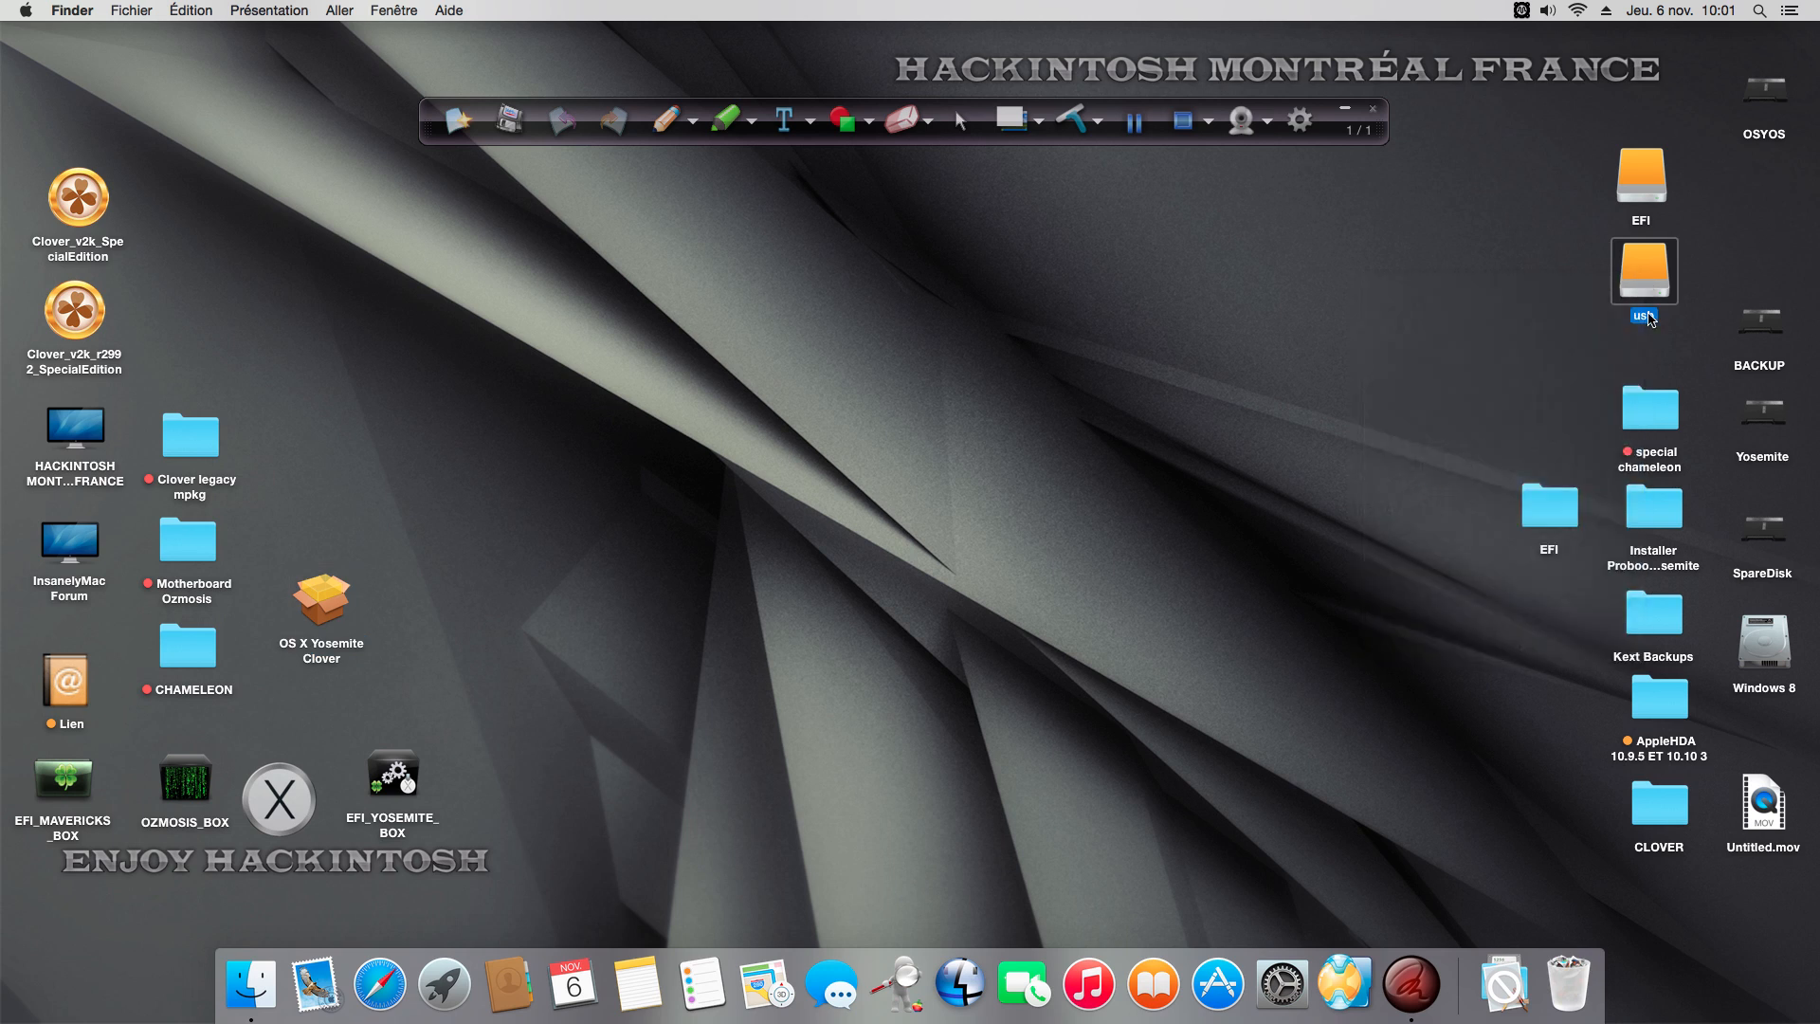
# - Check the usb disk's contents for the copied OS X Yosemite Clover package
pyautogui.doubleClick(1638, 275)
pyautogui.scroll(-2, 1078, 520)
pyautogui.moveTo(661, 195); pyautogui.dragTo(663, 234)
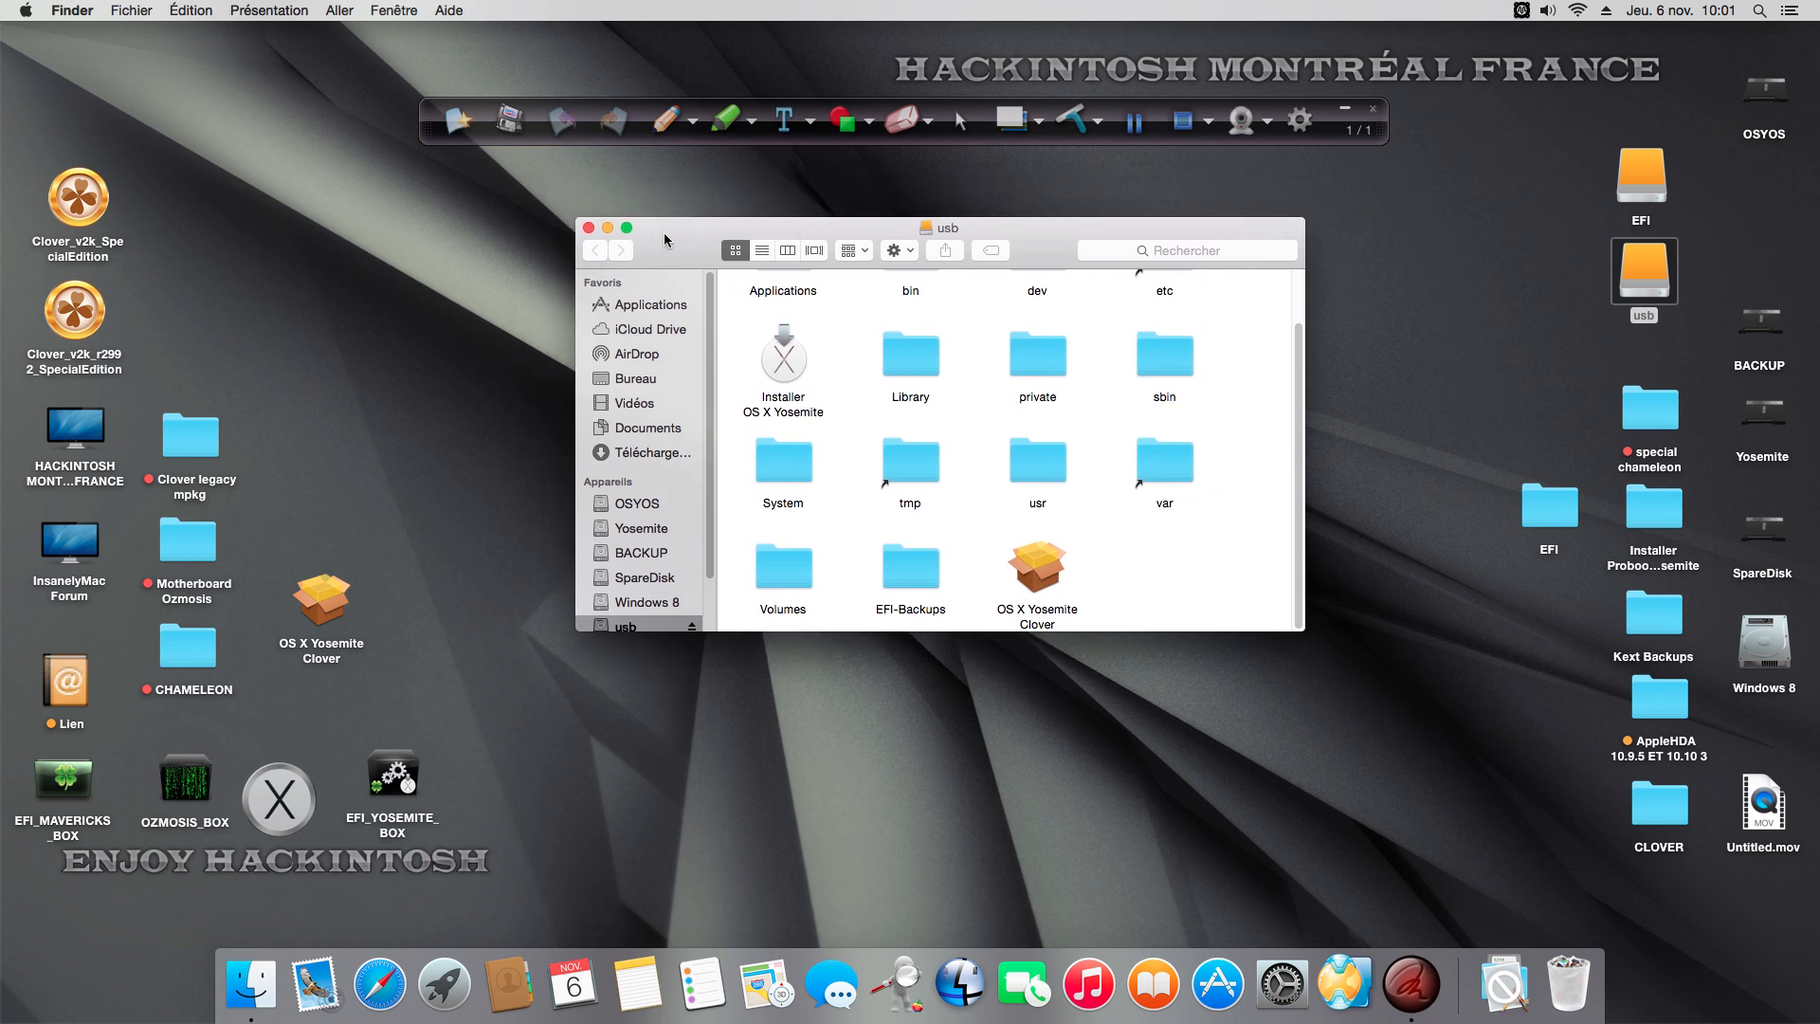
pyautogui.click(587, 227)
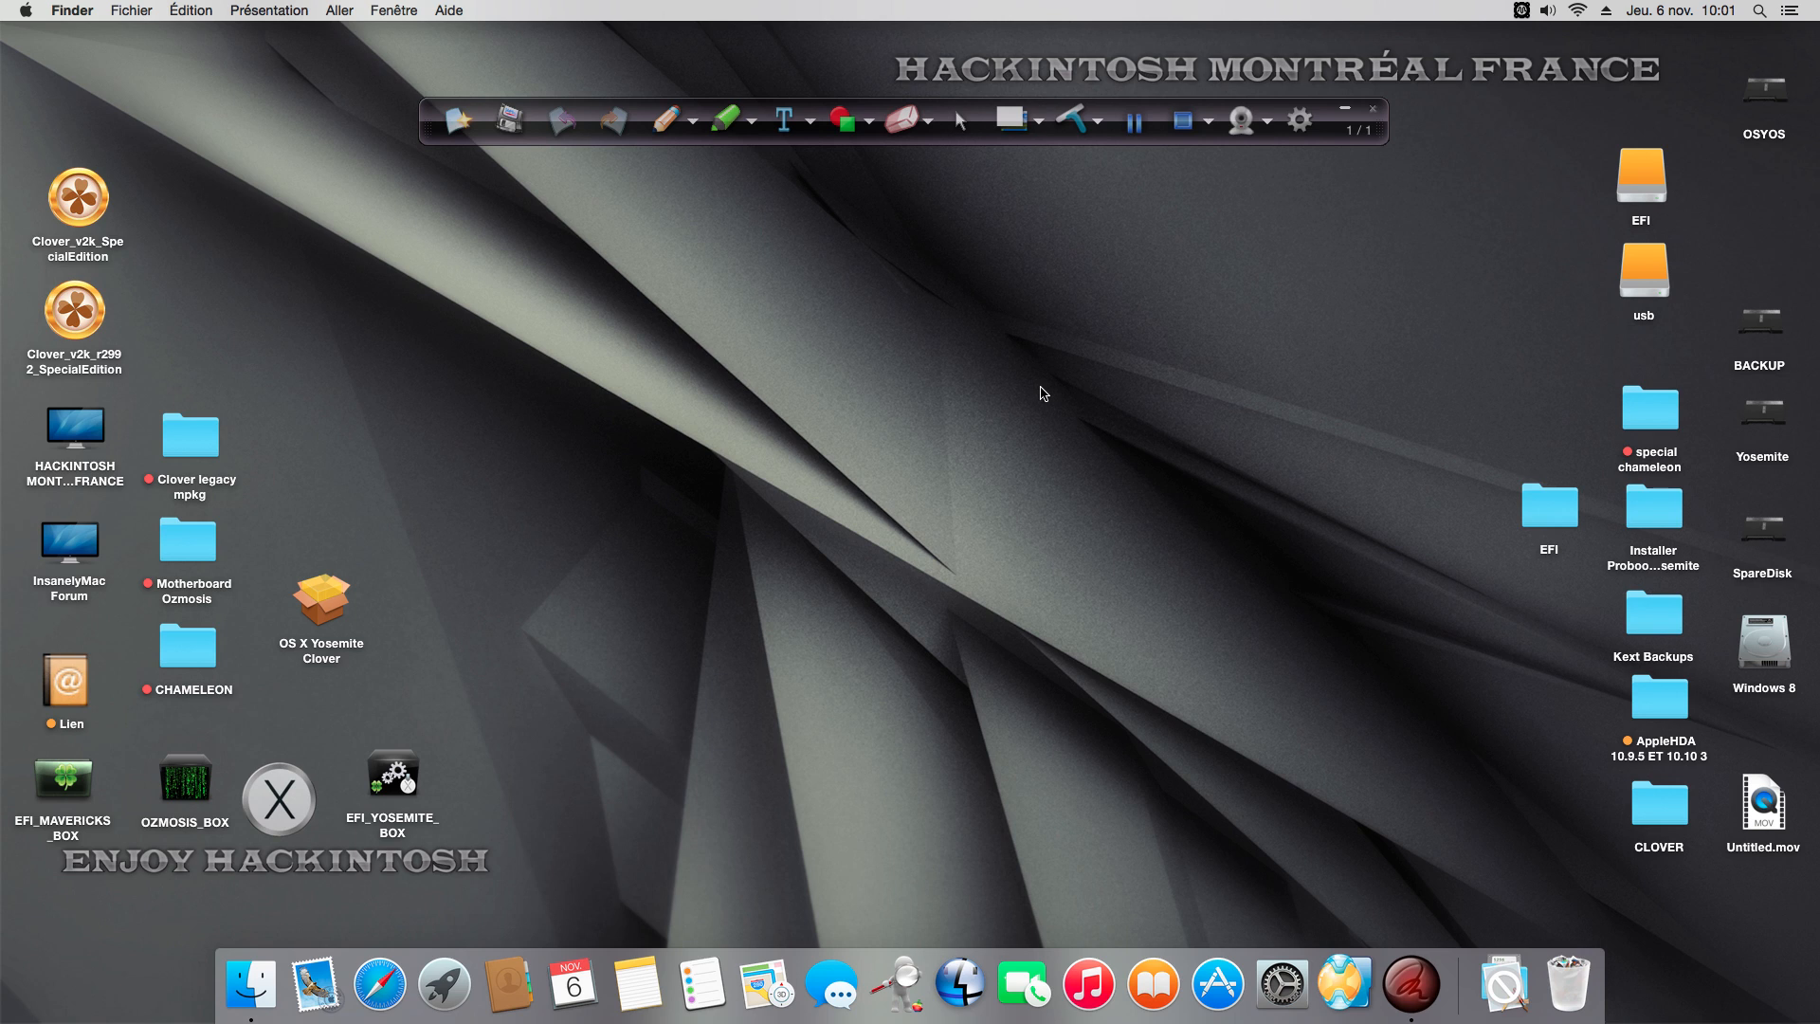
pyautogui.click(1347, 108)
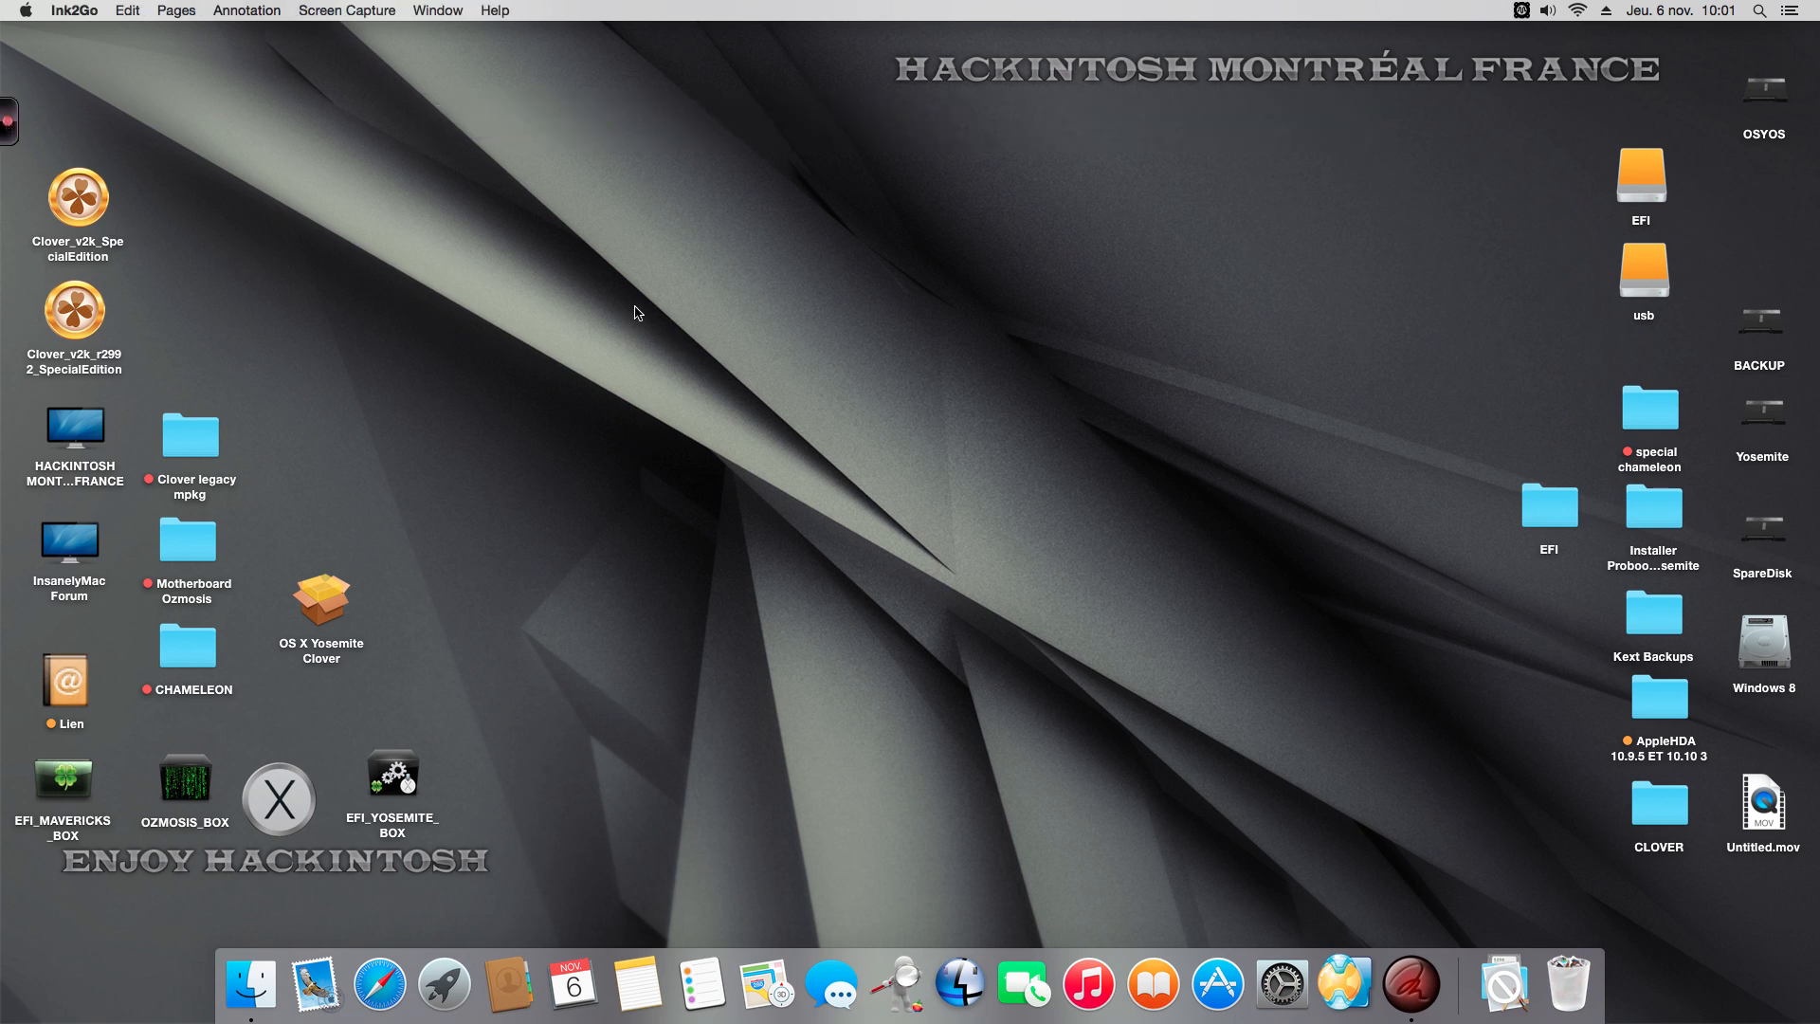
pyautogui.doubleClick(1641, 264)
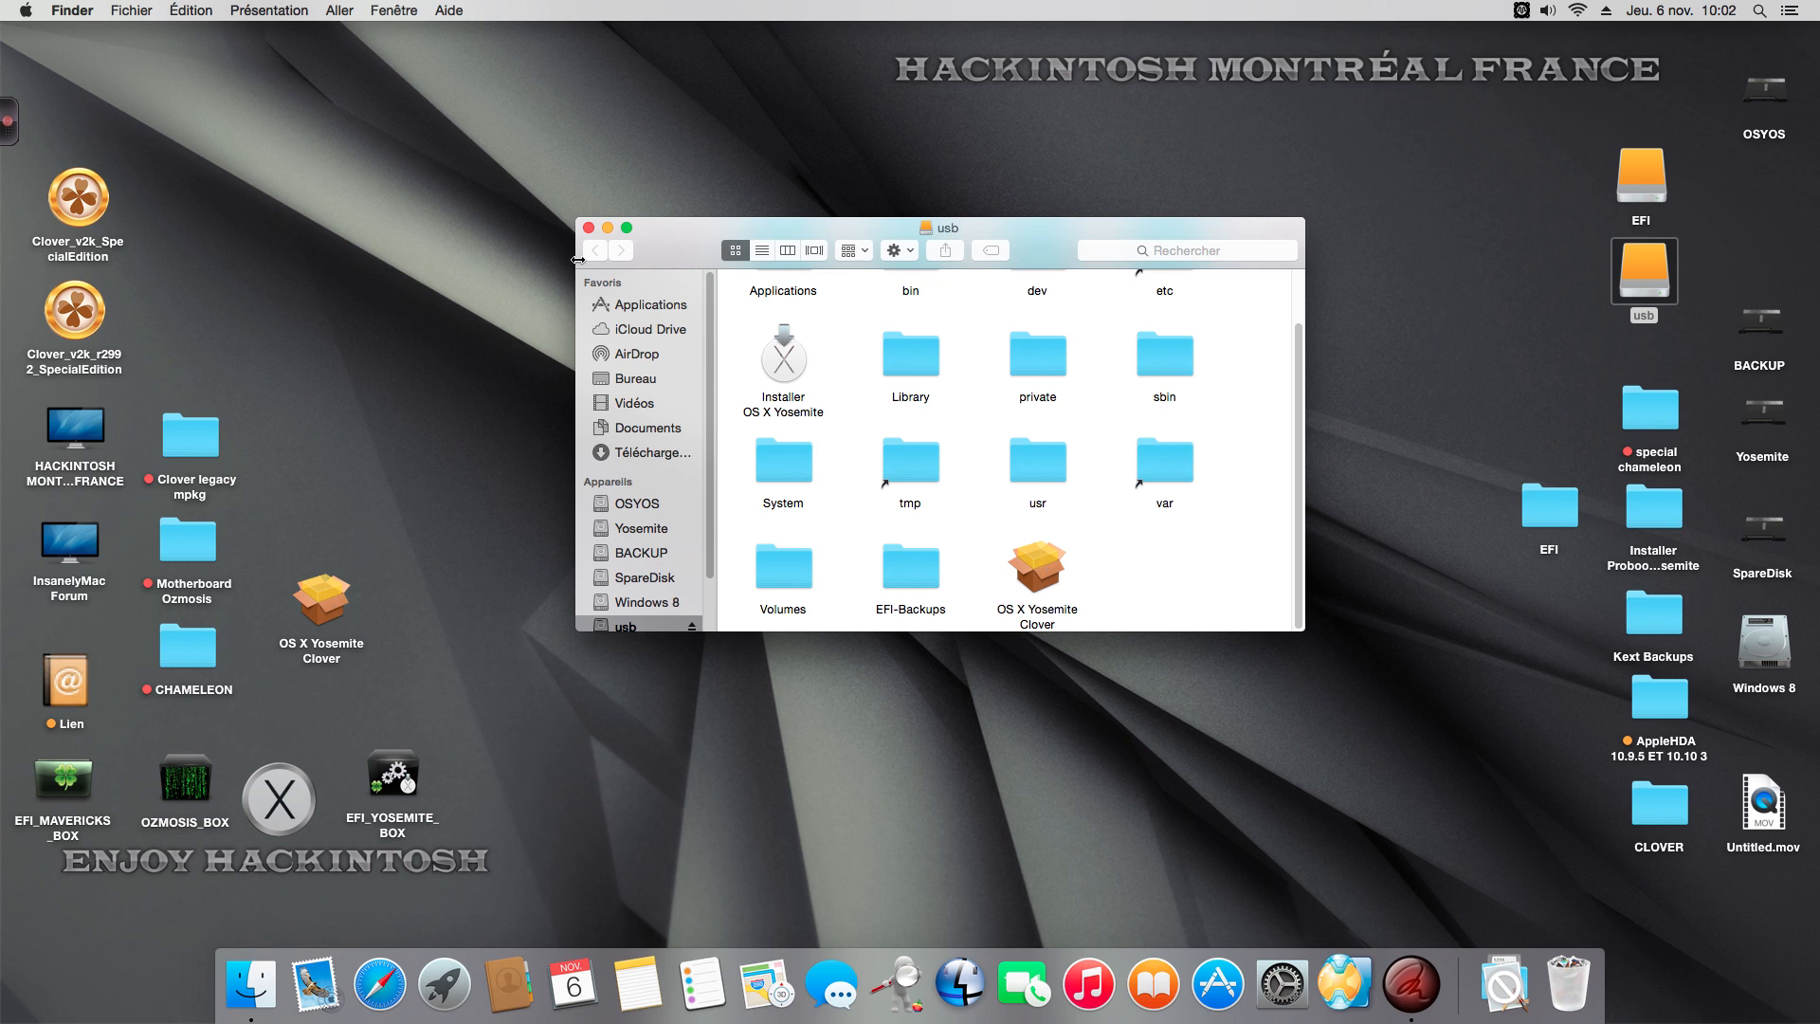
pyautogui.click(589, 228)
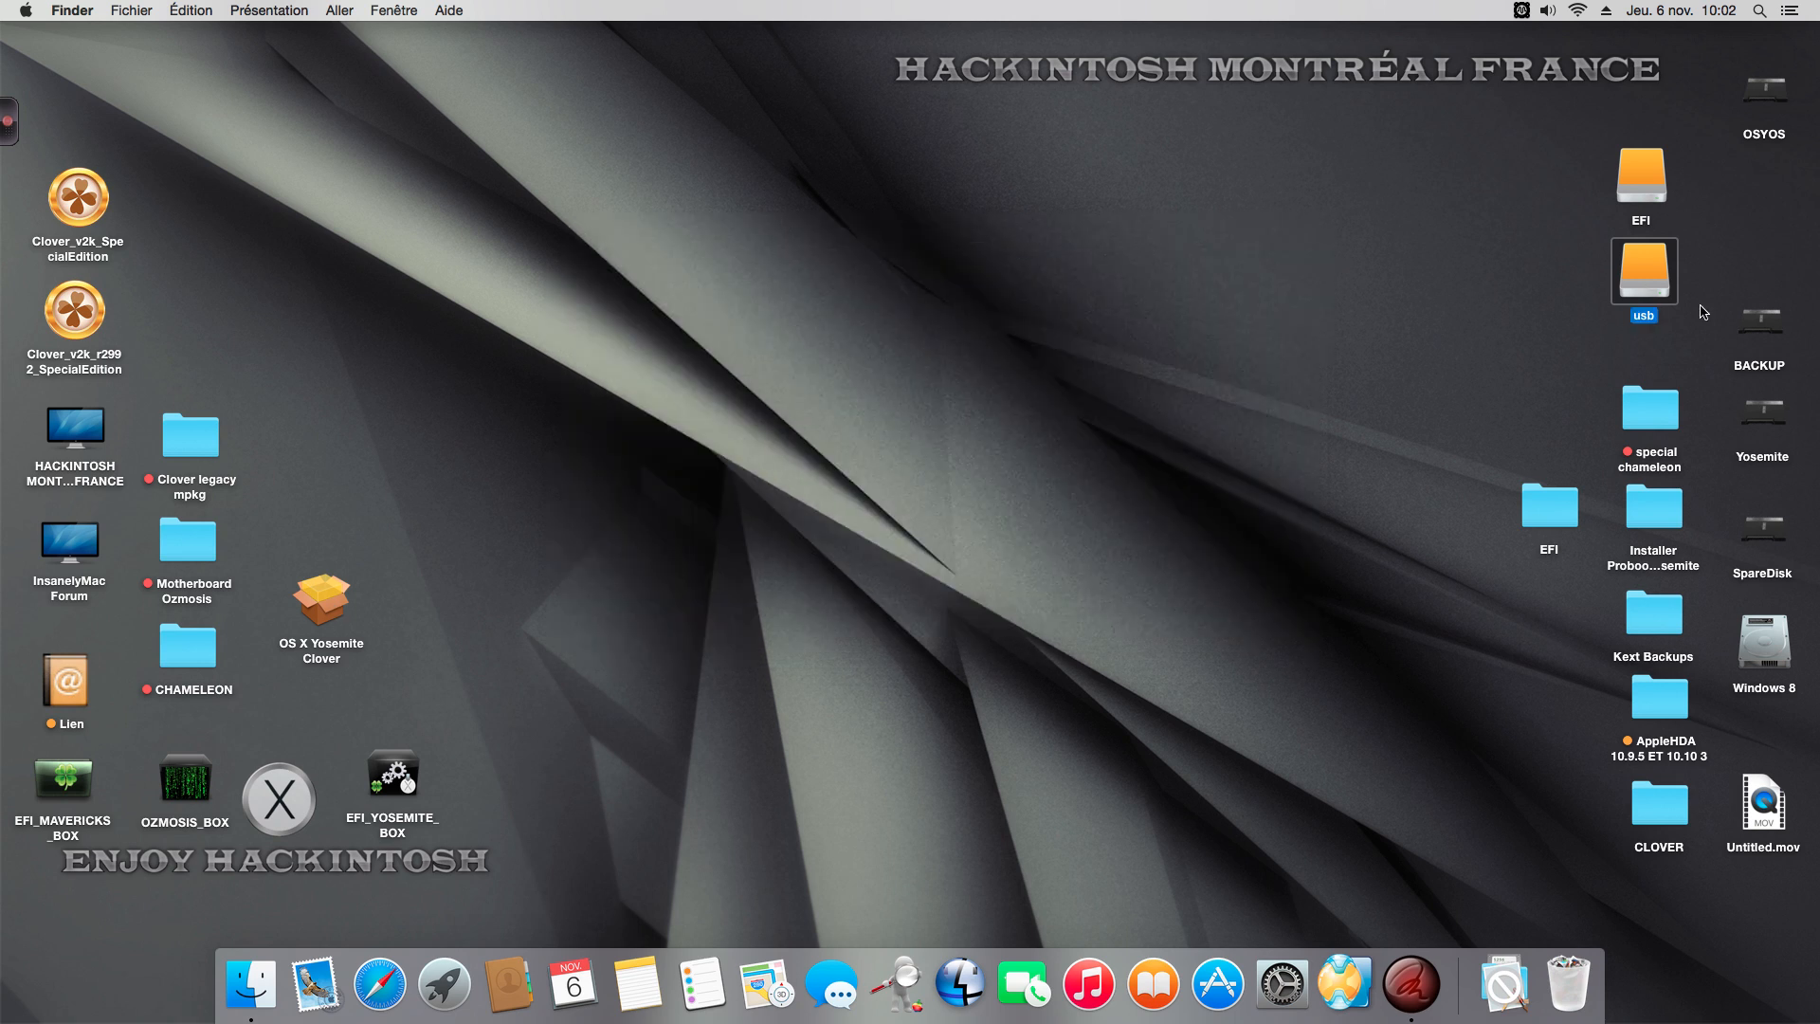
pyautogui.click(1275, 299)
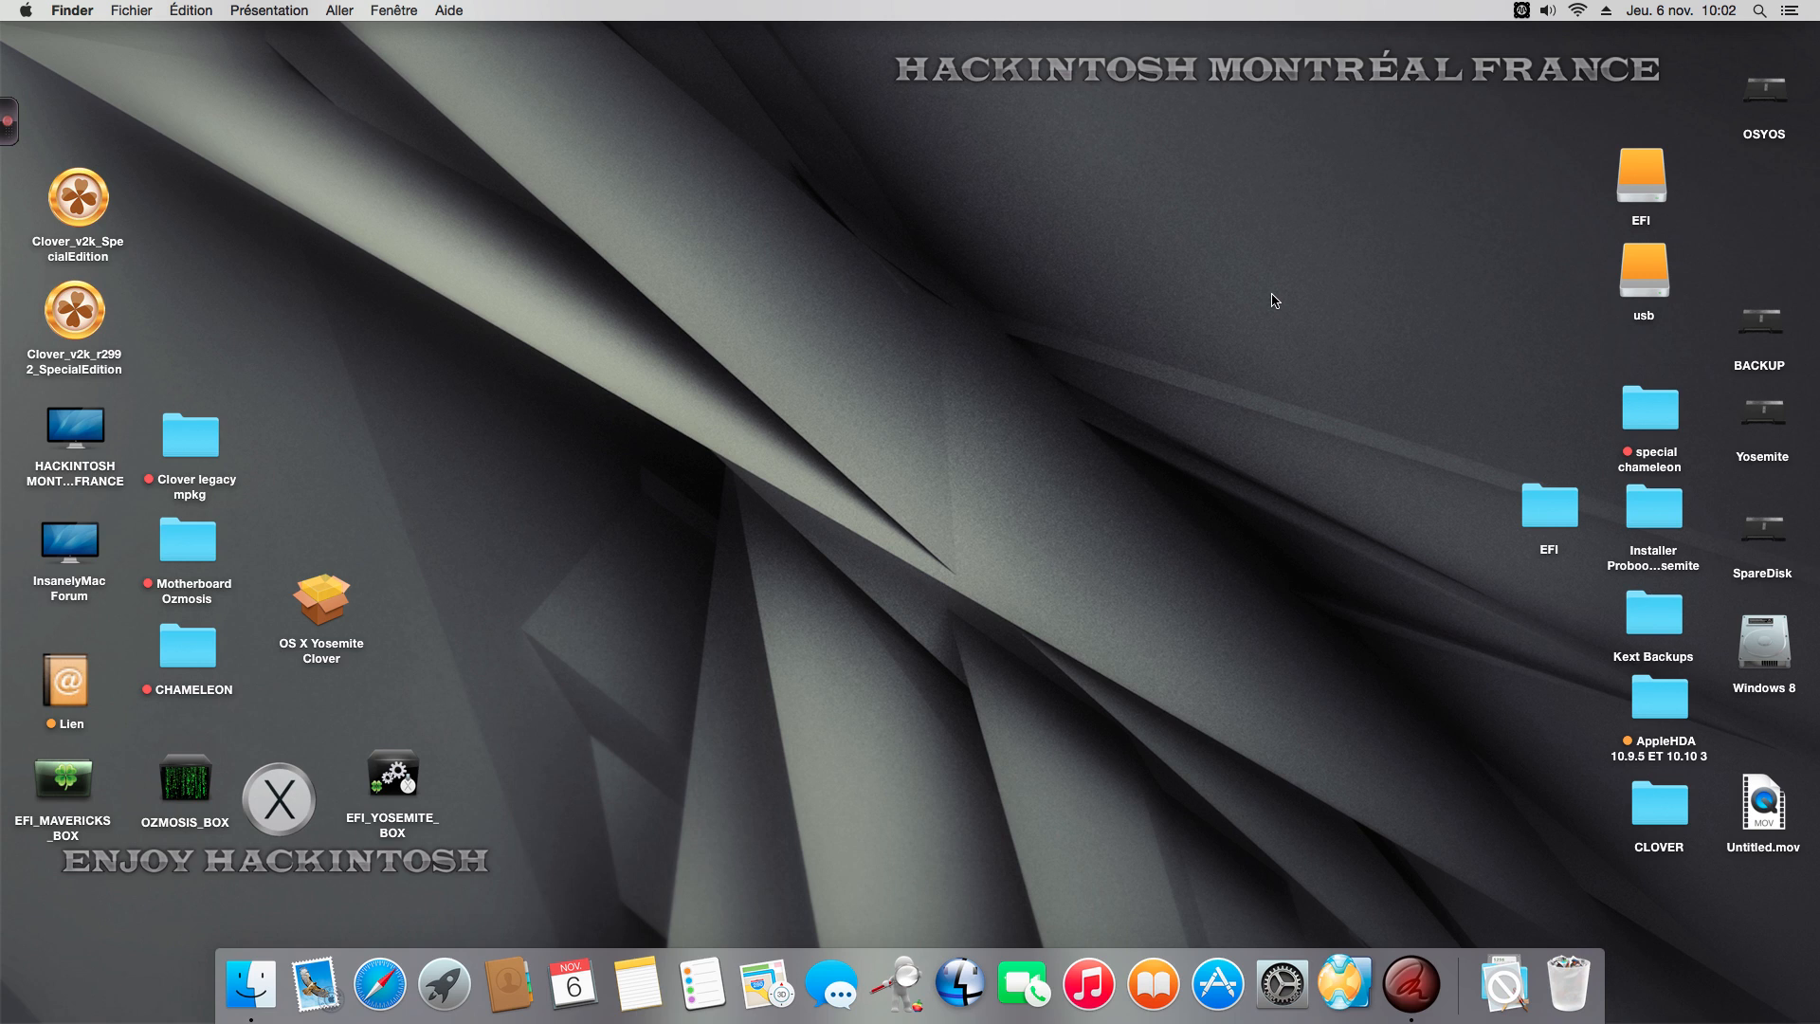
# - Launch the OS X Yosemite Clover package from the desktop again and accept its licence agreement
pyautogui.doubleClick(313, 598)
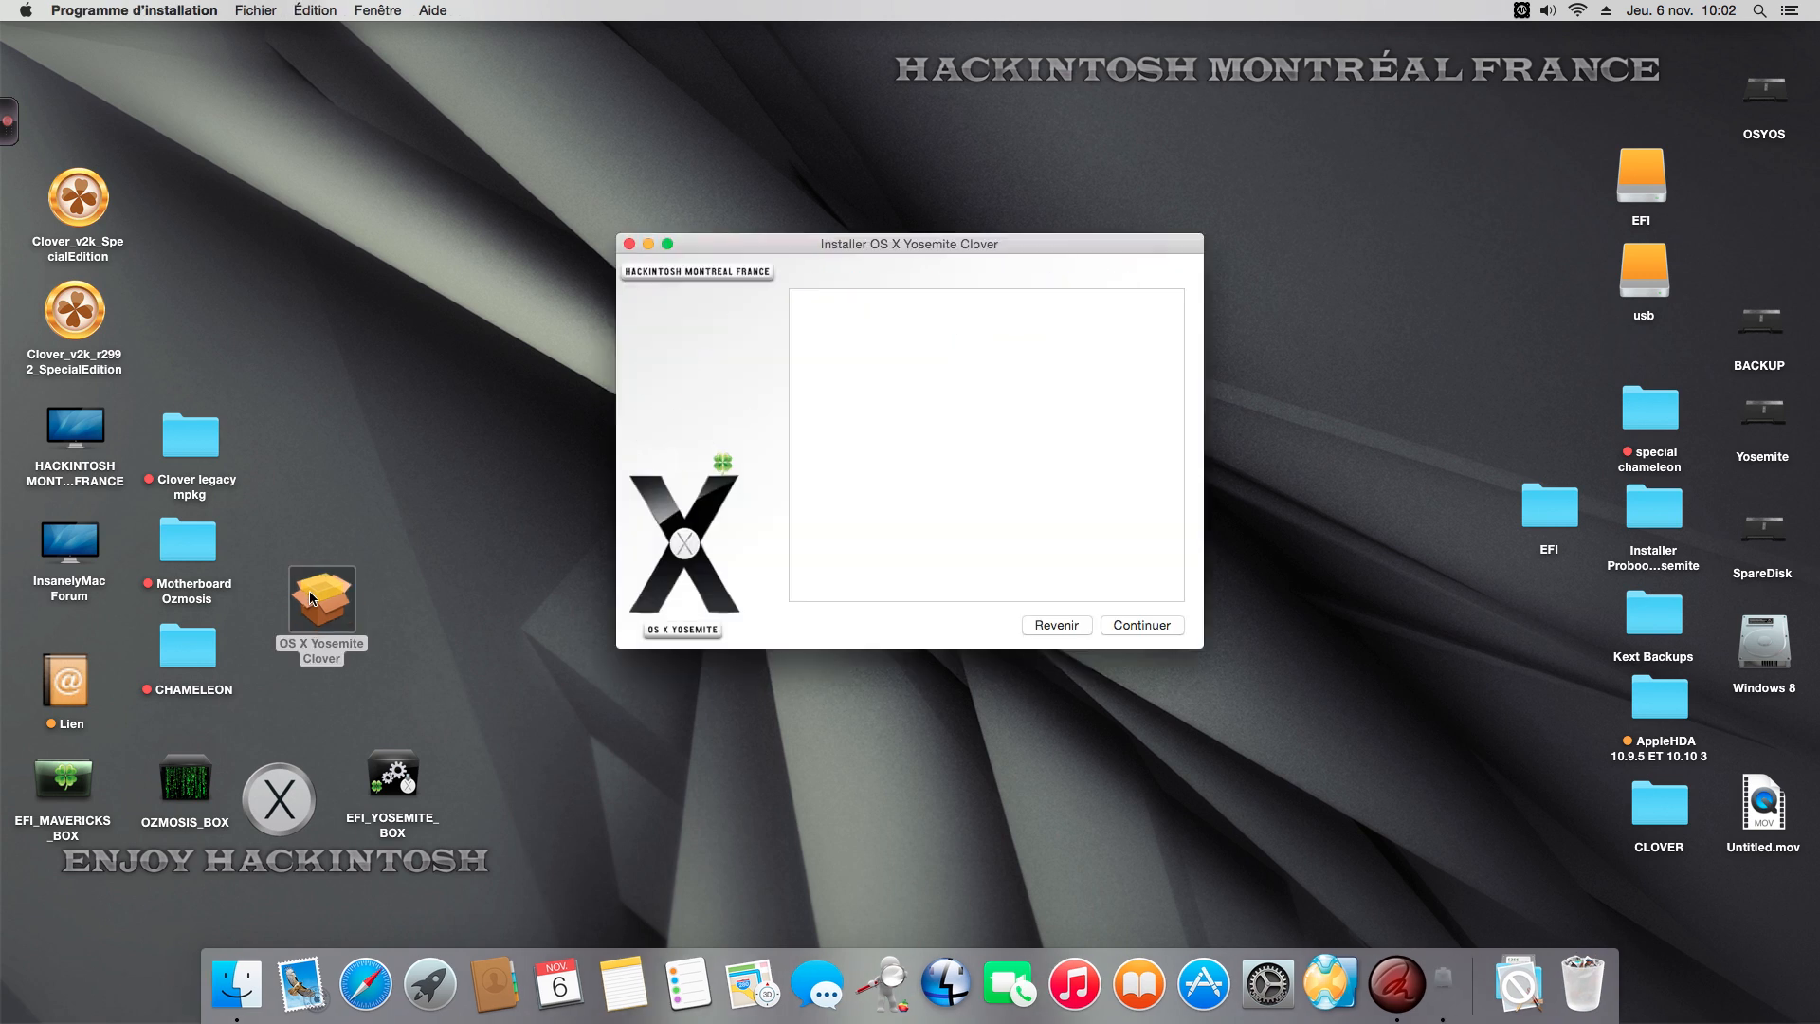
pyautogui.moveTo(776, 245); pyautogui.dragTo(781, 226)
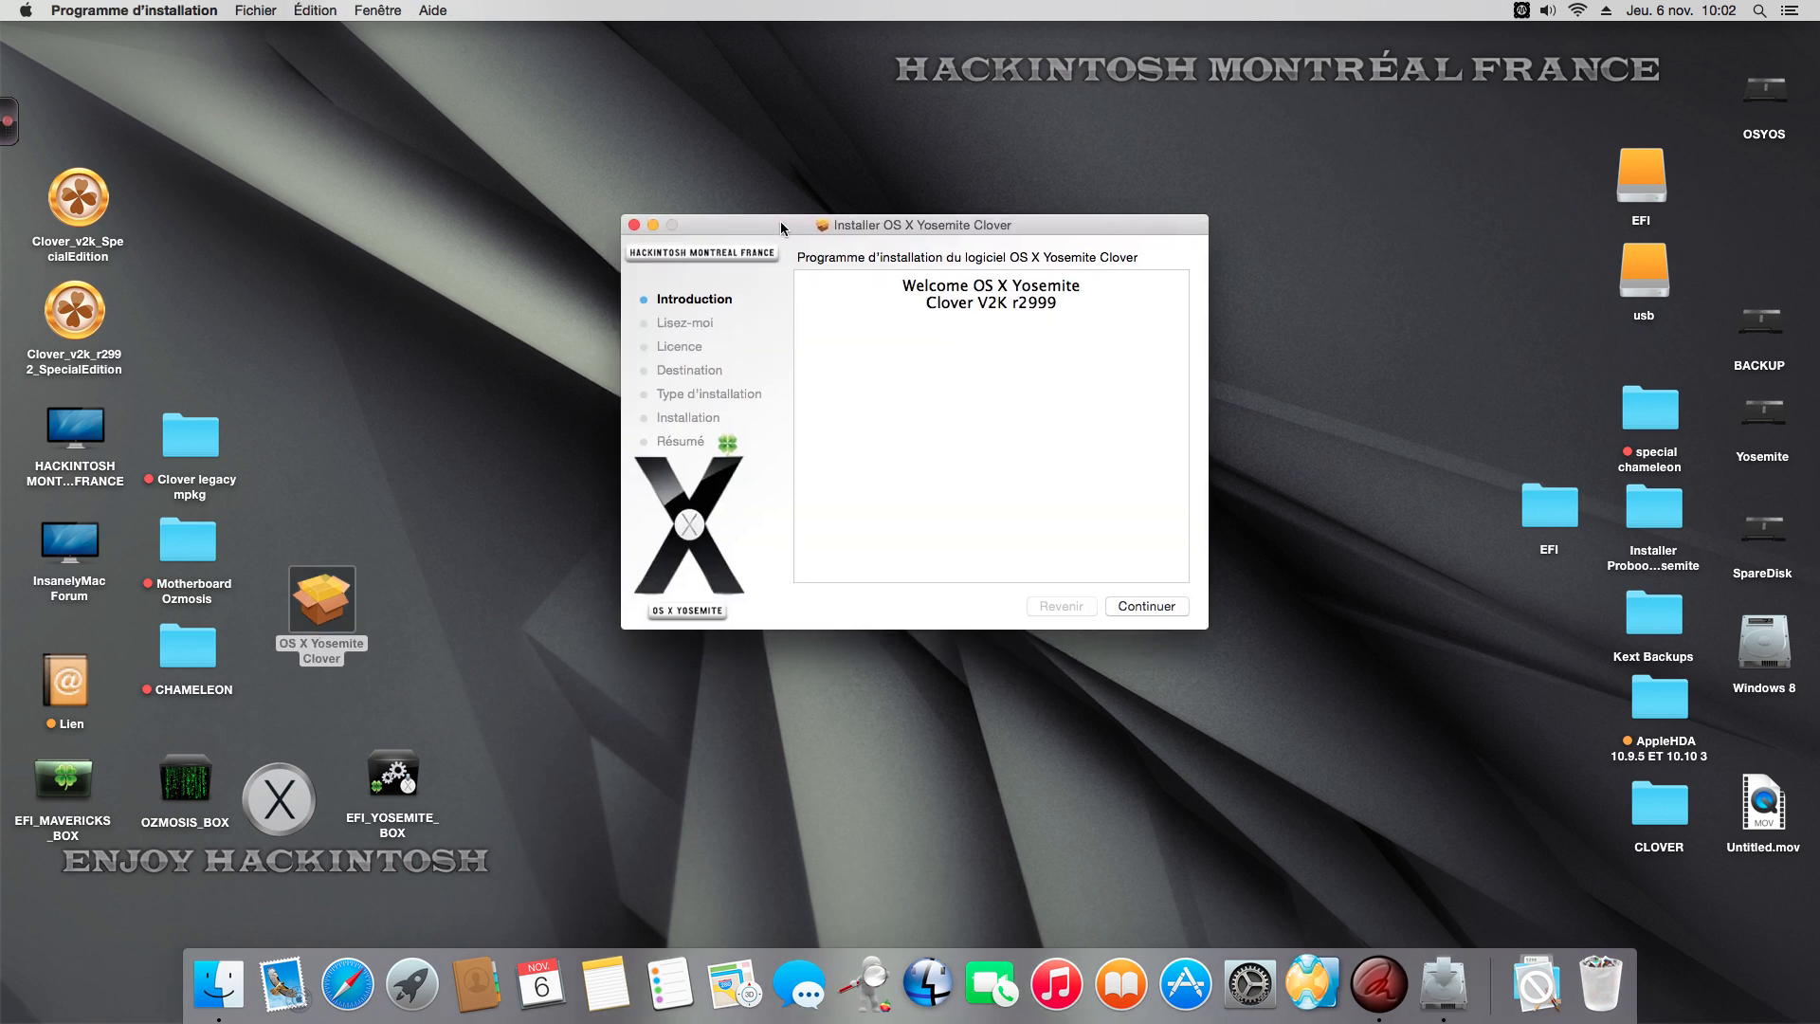
pyautogui.click(1138, 605)
pyautogui.click(1138, 606)
pyautogui.click(1137, 603)
pyautogui.click(1127, 379)
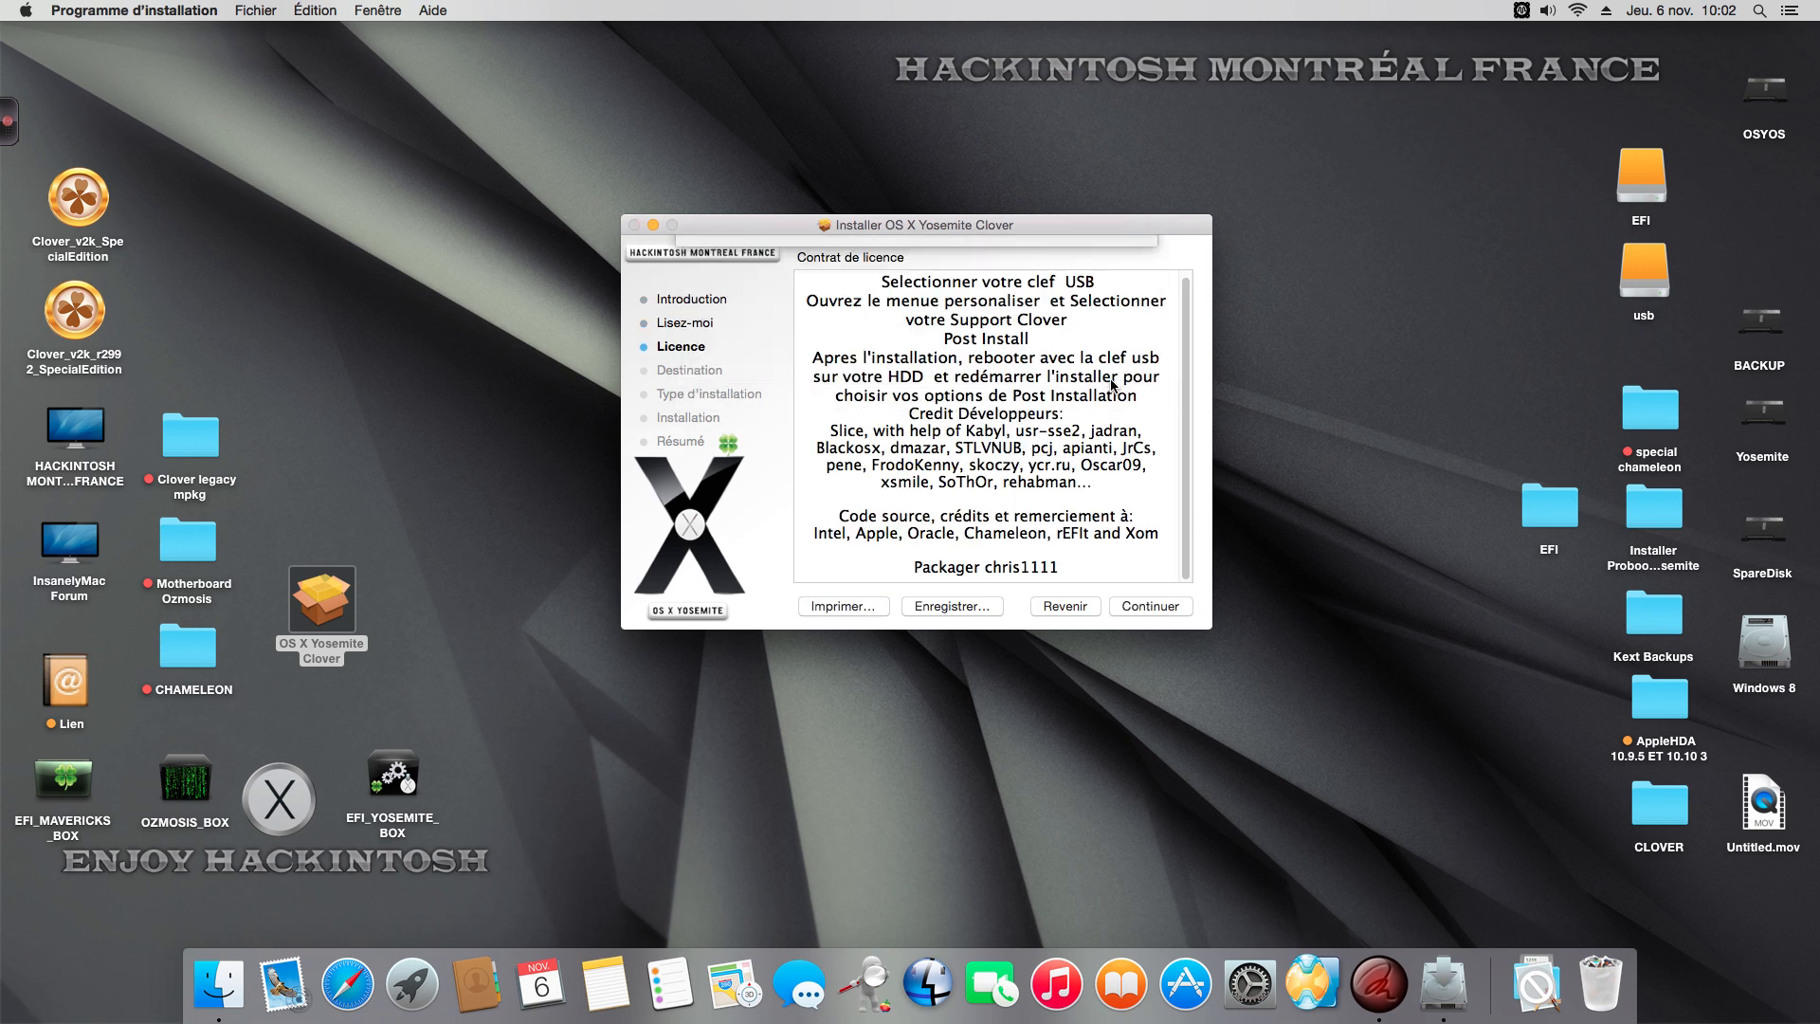
pyautogui.click(1023, 563)
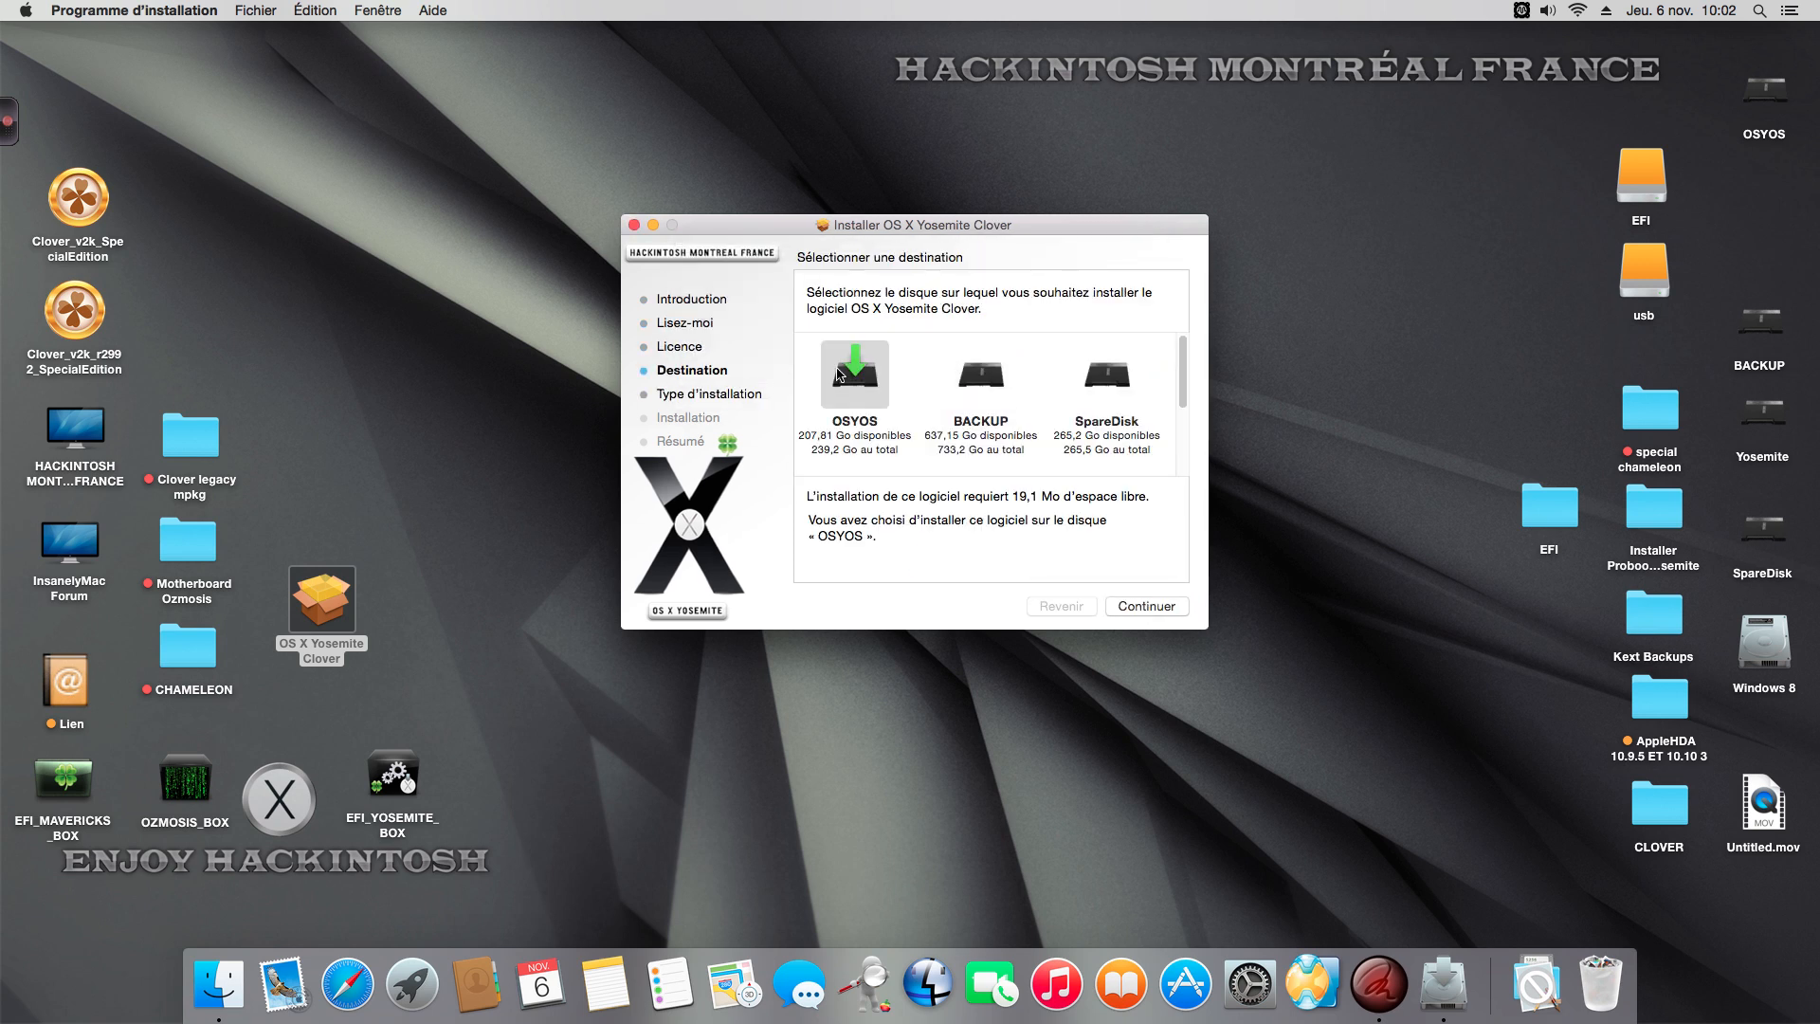
# - Choose OSYOS as the installation destination and switch to a customised installation
pyautogui.moveTo(865, 381)
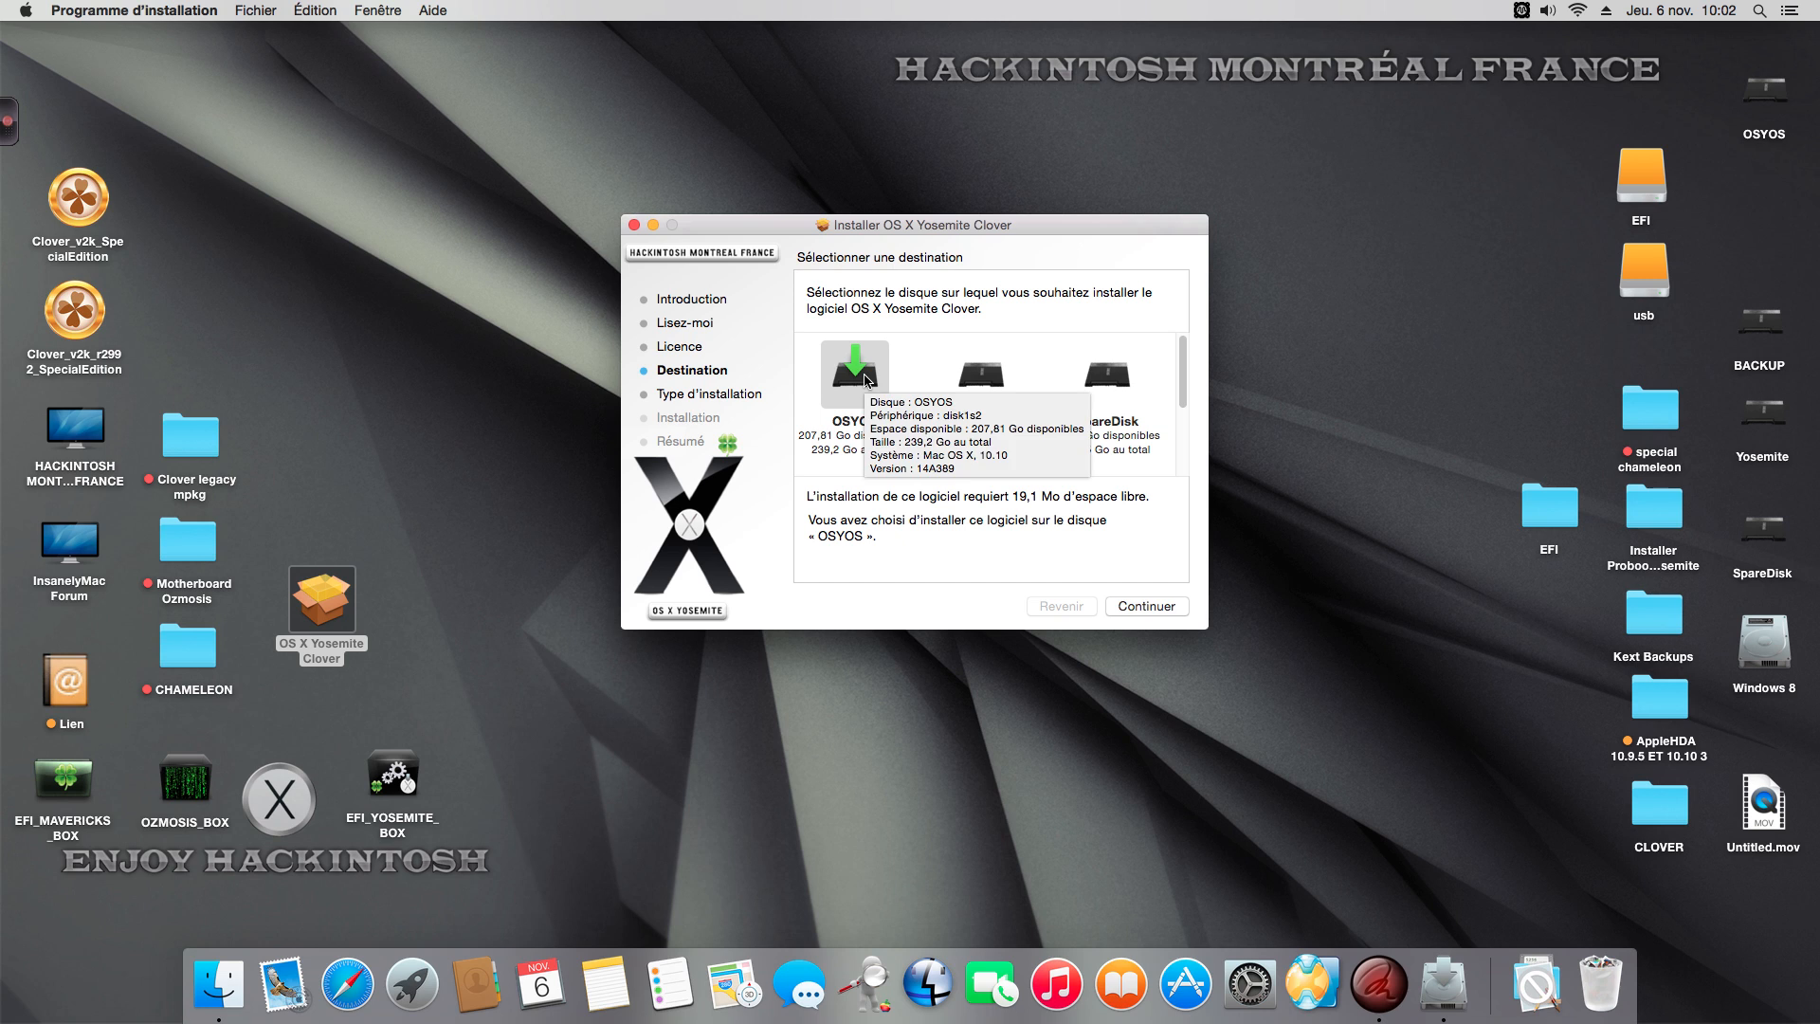
pyautogui.click(1159, 605)
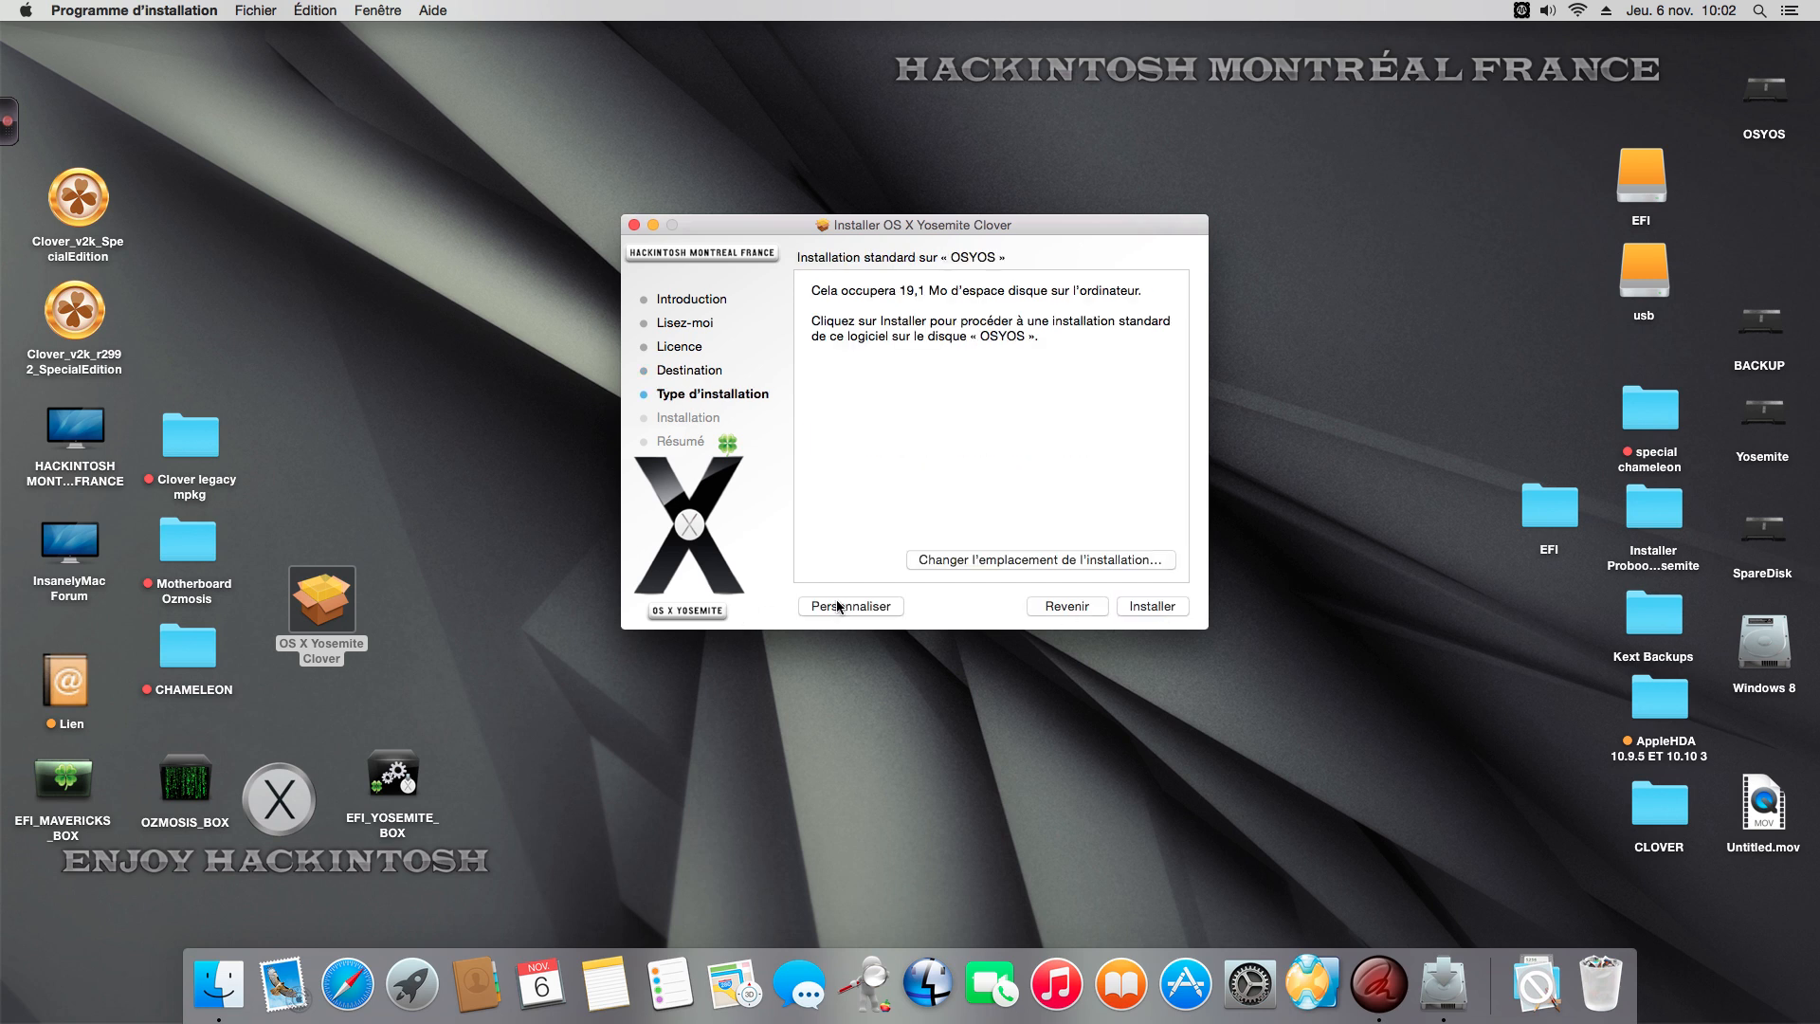
pyautogui.click(838, 606)
pyautogui.moveTo(773, 225); pyautogui.dragTo(781, 206)
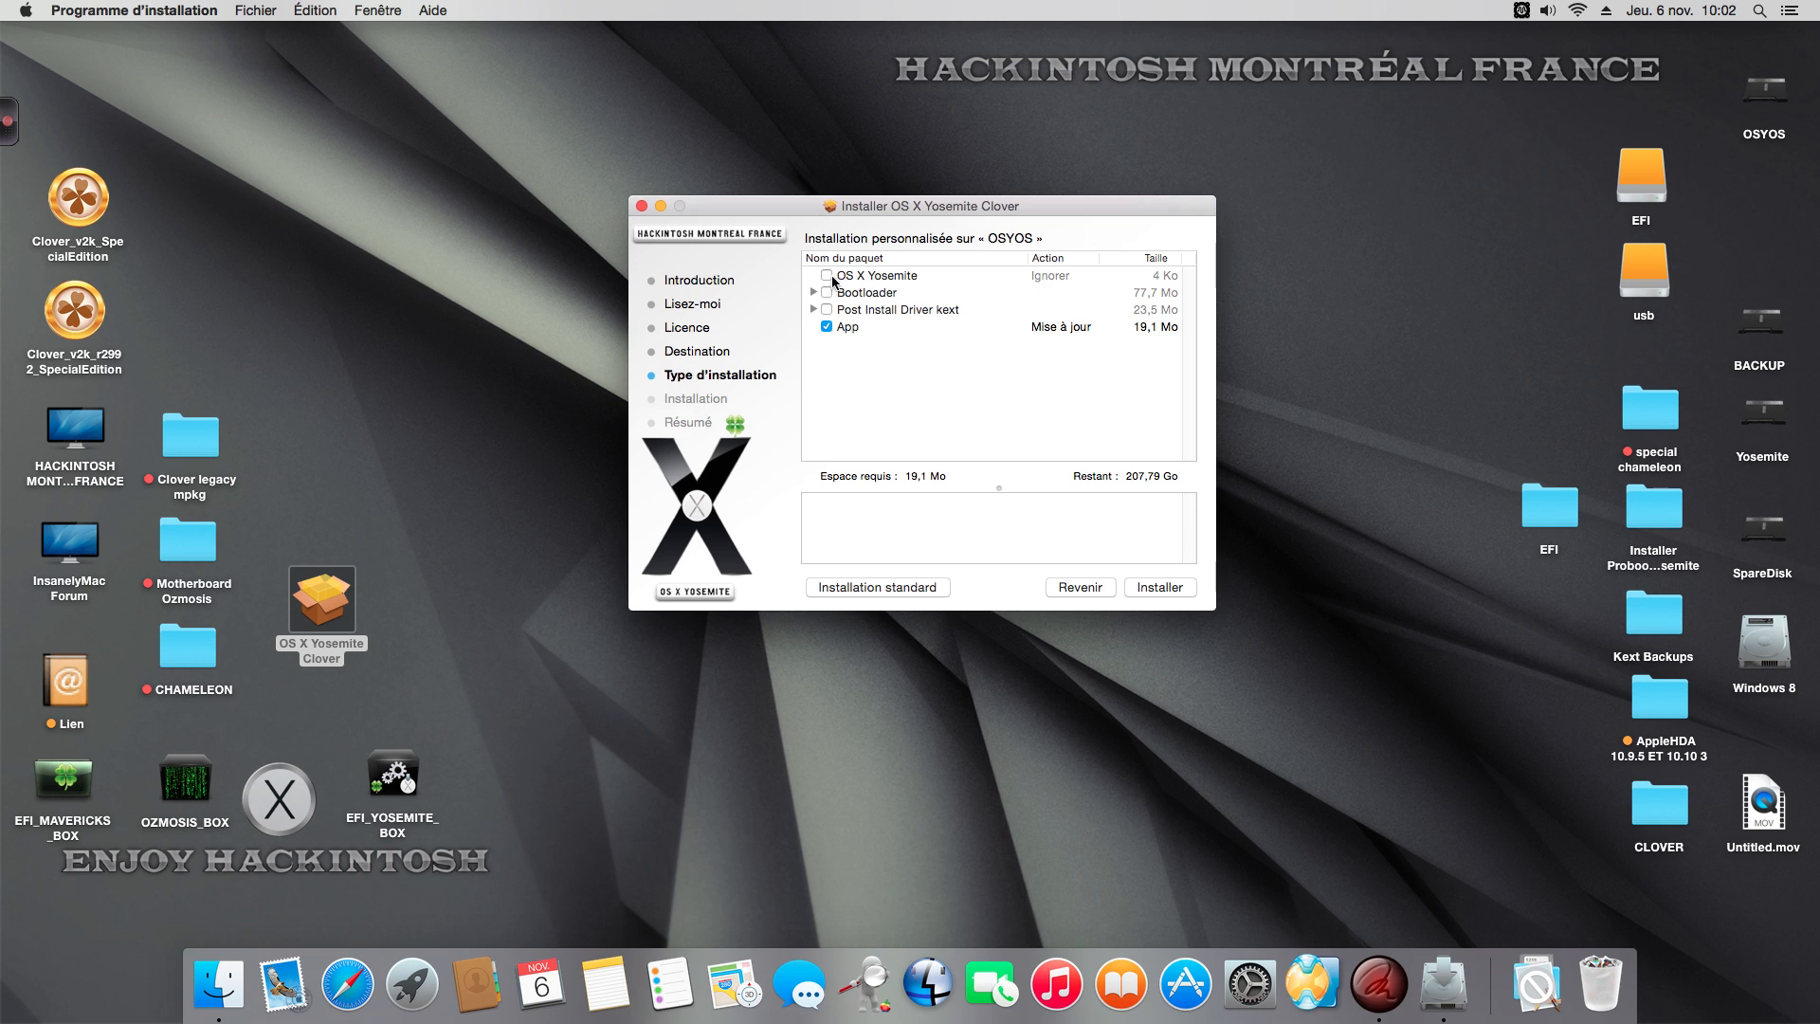
# - Expand the Bootloader, Clover V2K r2999 and Post Install Driver kext groups, and select Clover V2K r2992 UEFI
pyautogui.click(813, 292)
pyautogui.click(828, 308)
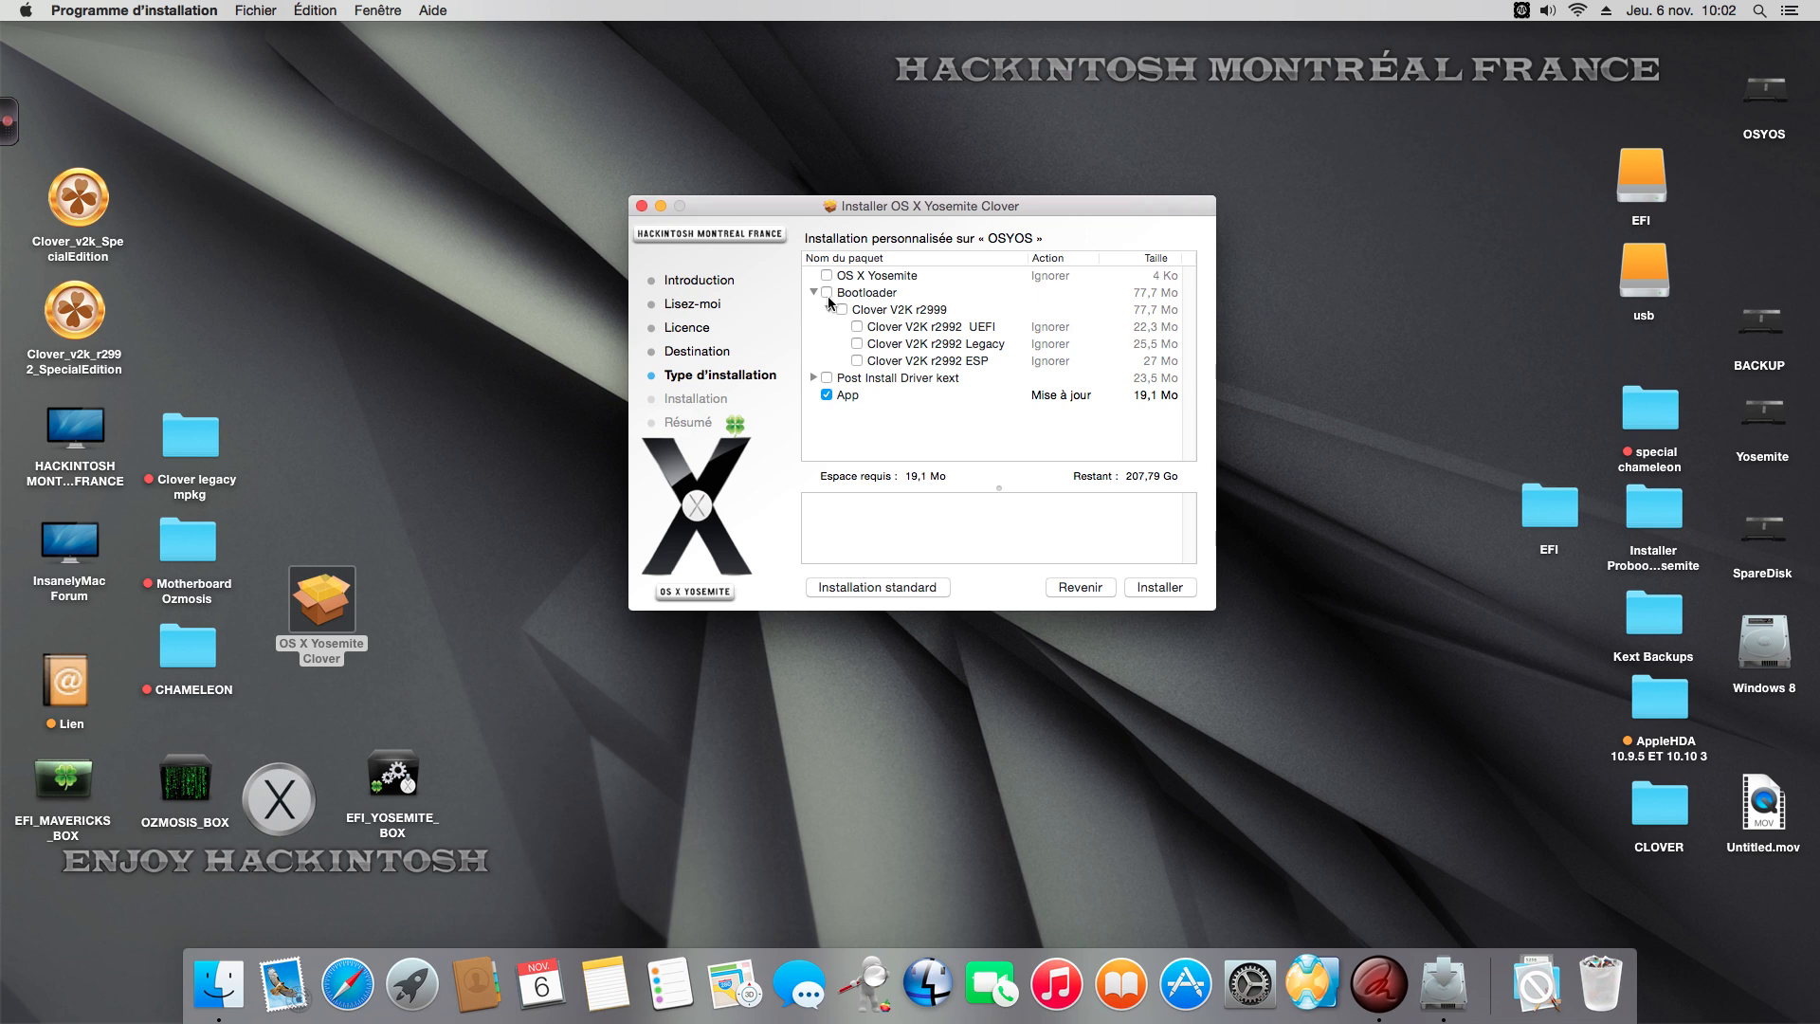
pyautogui.click(814, 377)
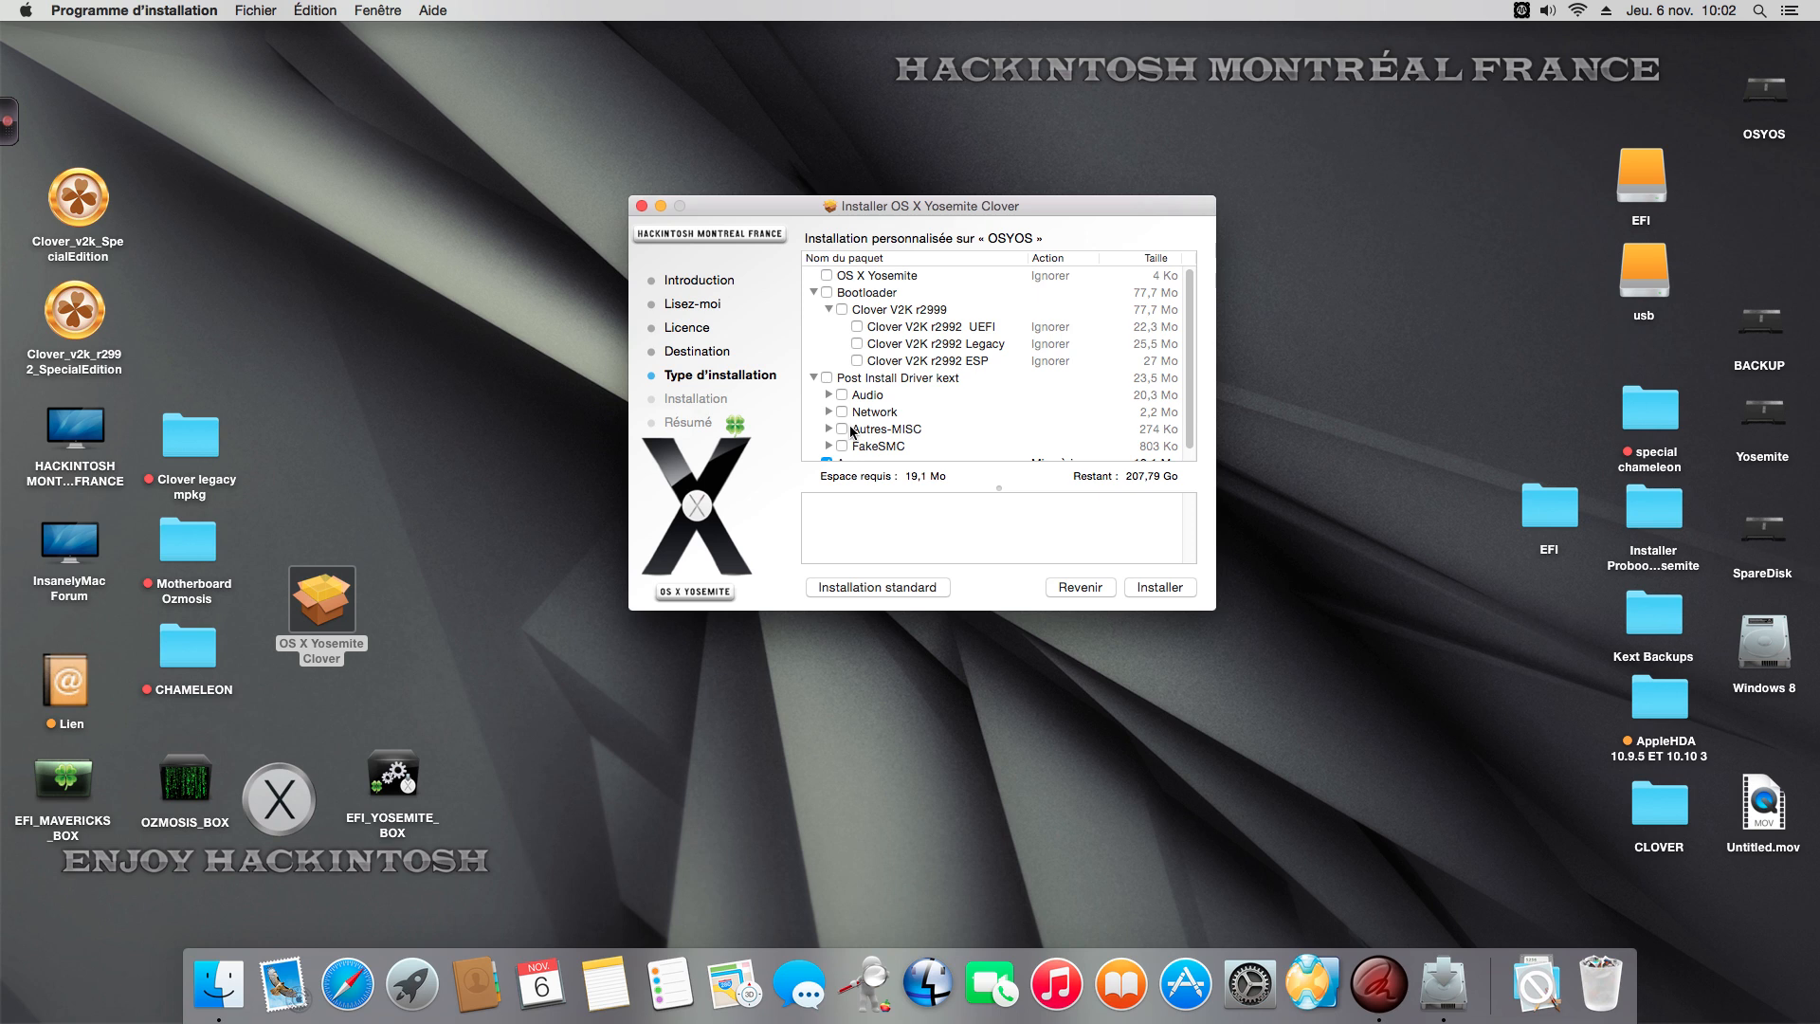
pyautogui.moveTo(803, 208); pyautogui.dragTo(810, 210)
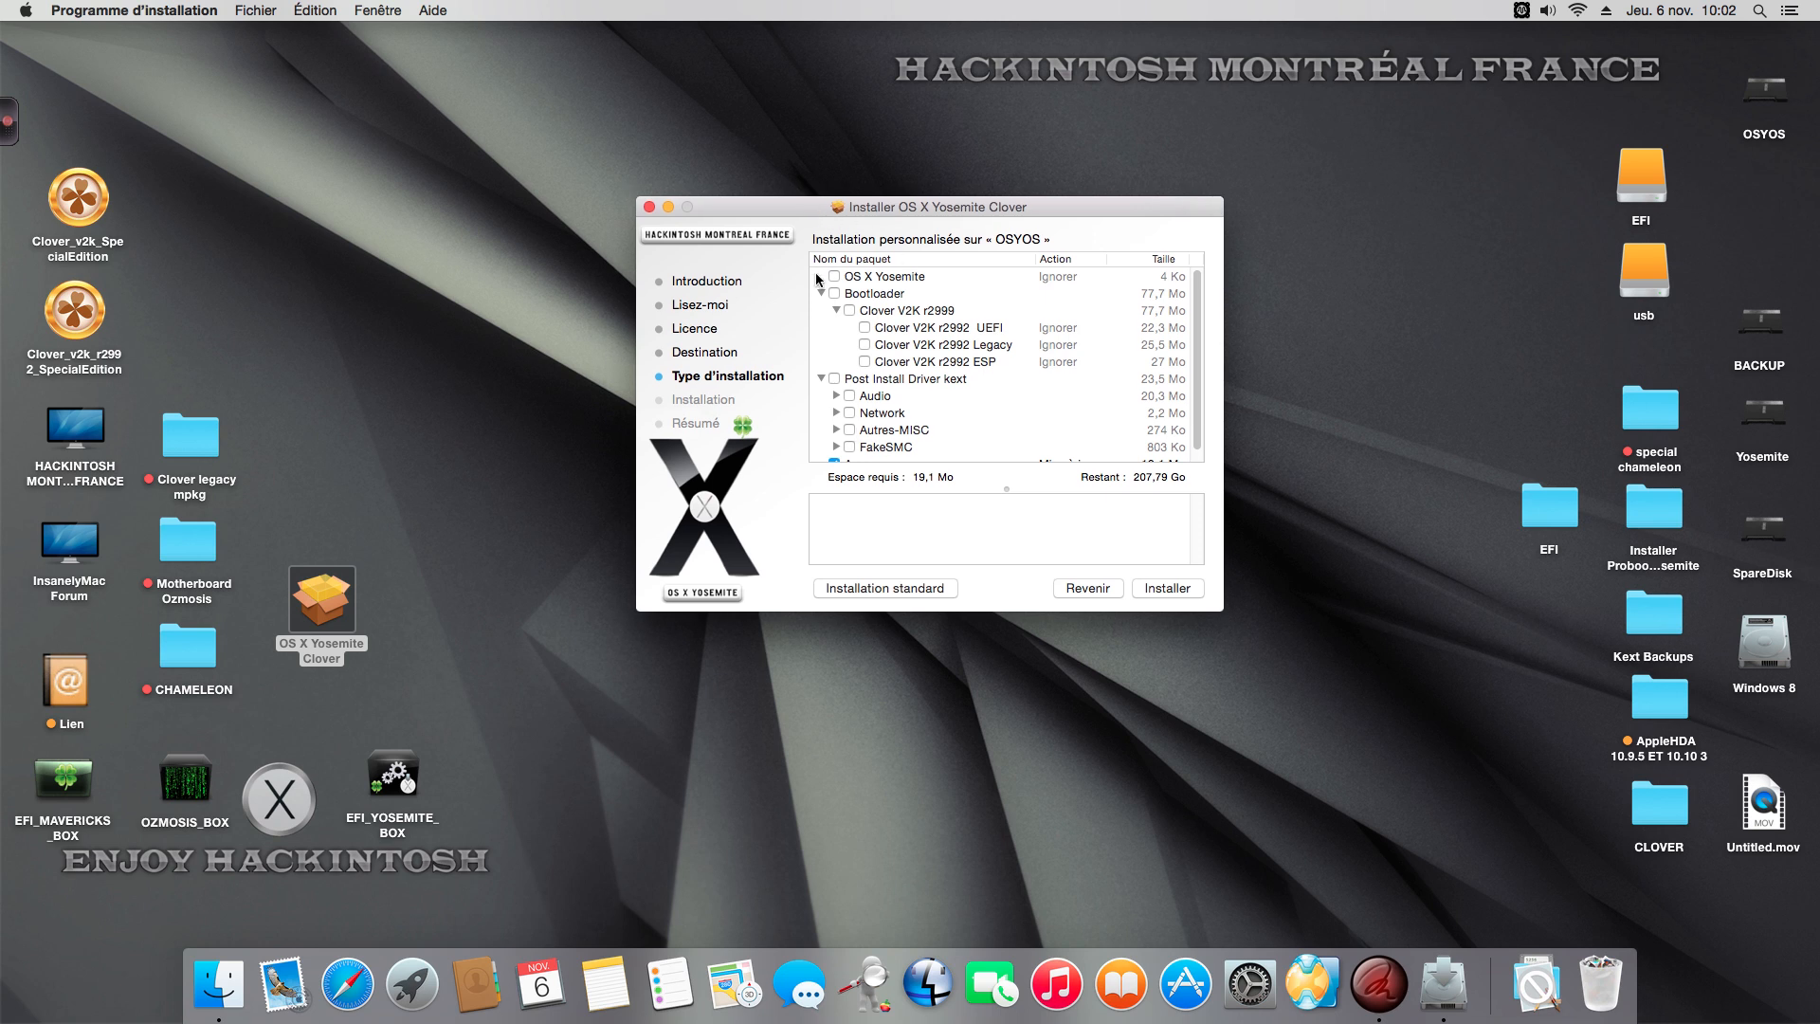
pyautogui.click(864, 327)
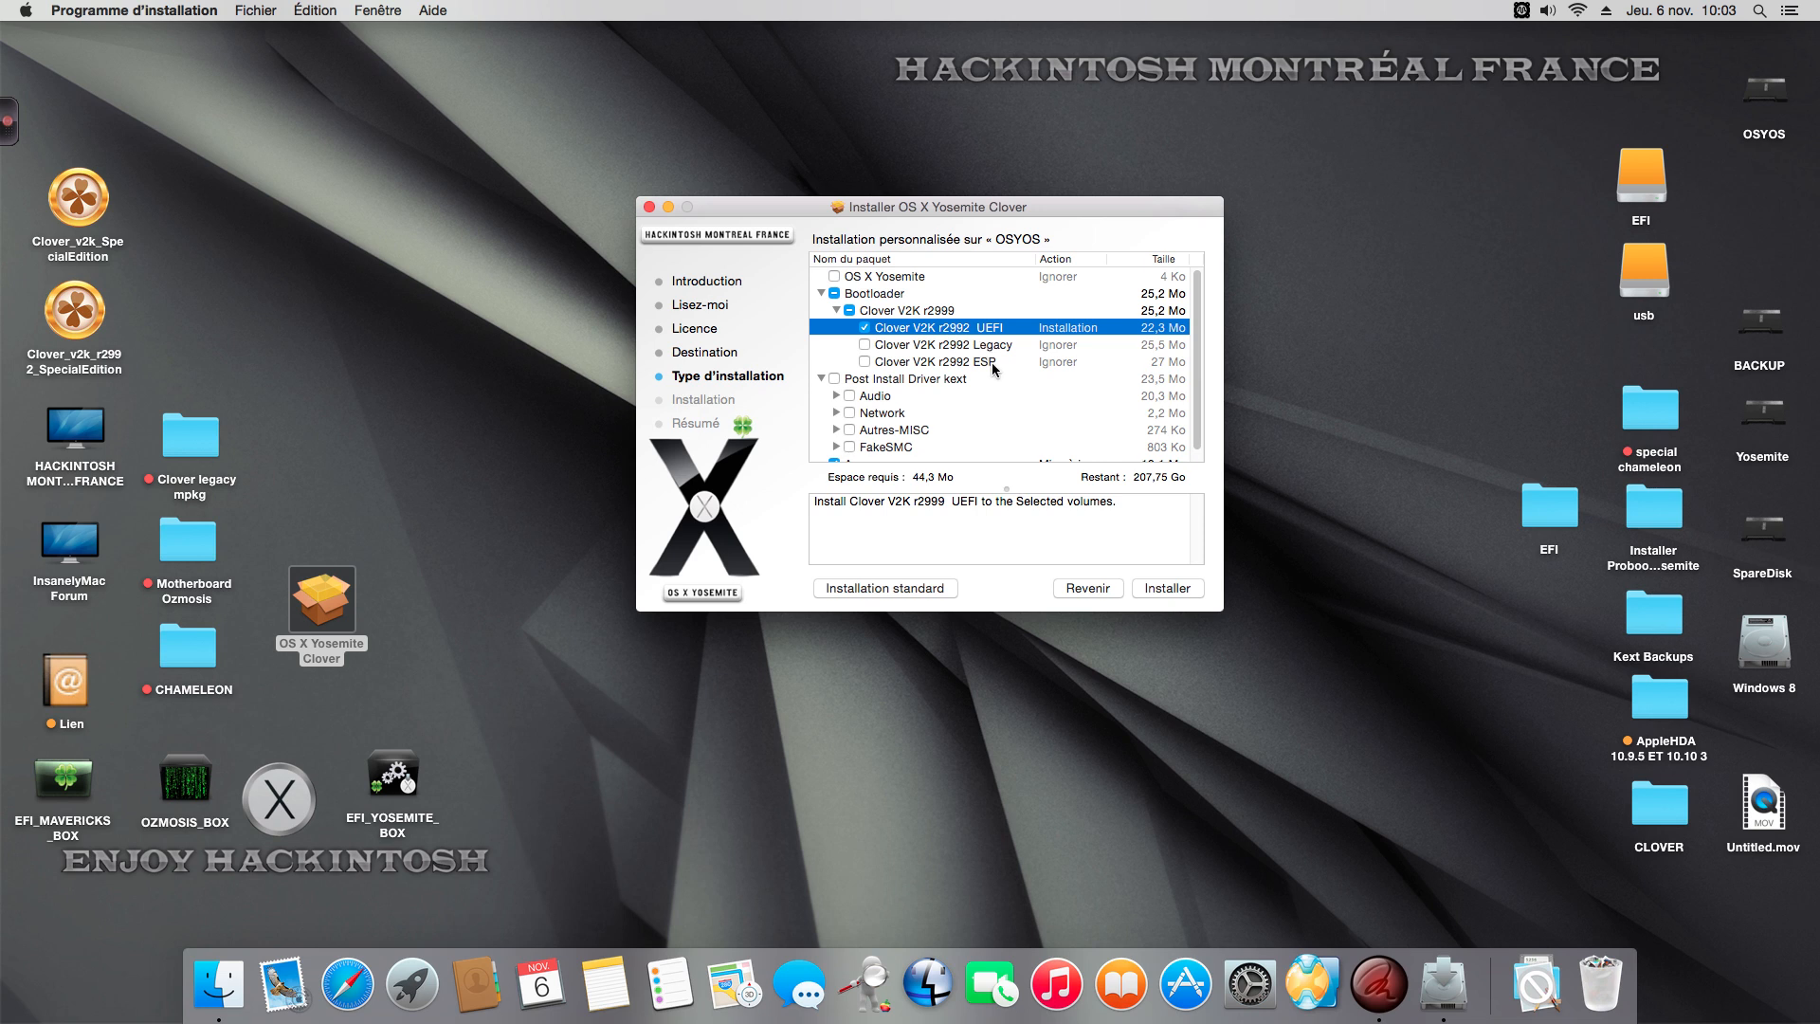
# - Expand the Audio driver group and select the ALC898 audio driver
pyautogui.moveTo(1071, 202); pyautogui.dragTo(1059, 161)
pyautogui.click(824, 355)
pyautogui.scroll(-3, 828, 360)
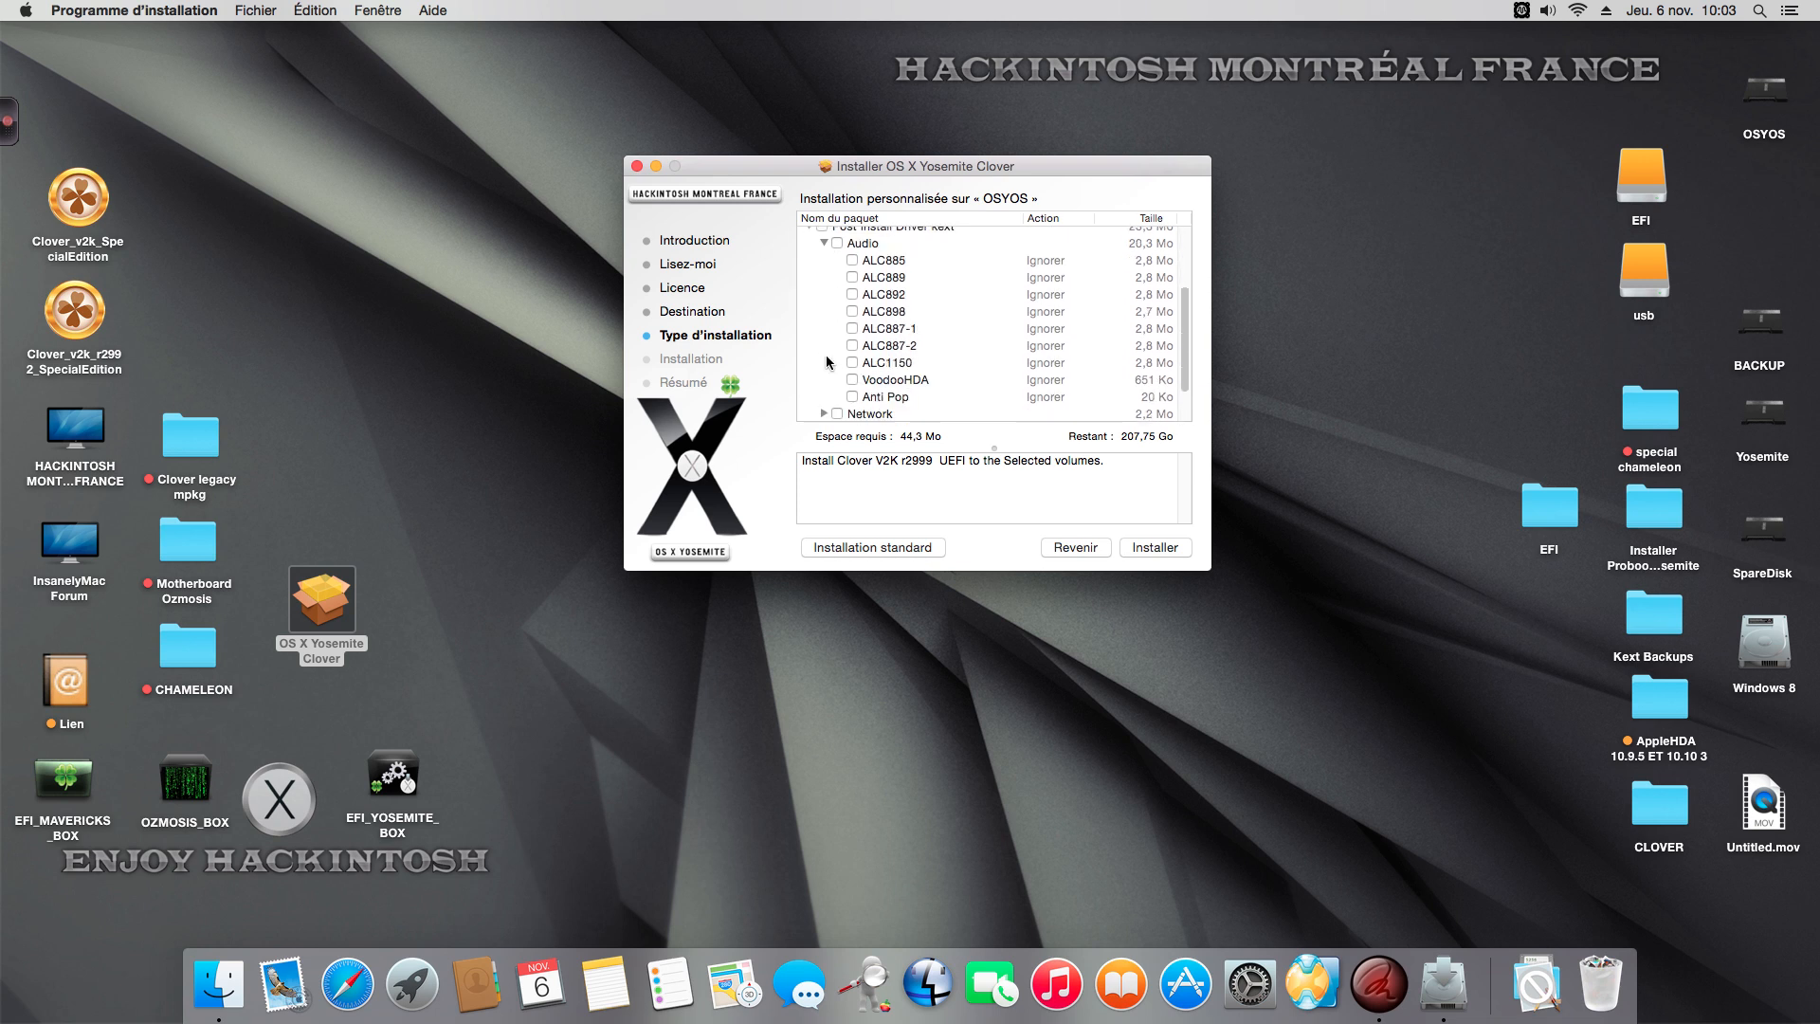
pyautogui.click(852, 311)
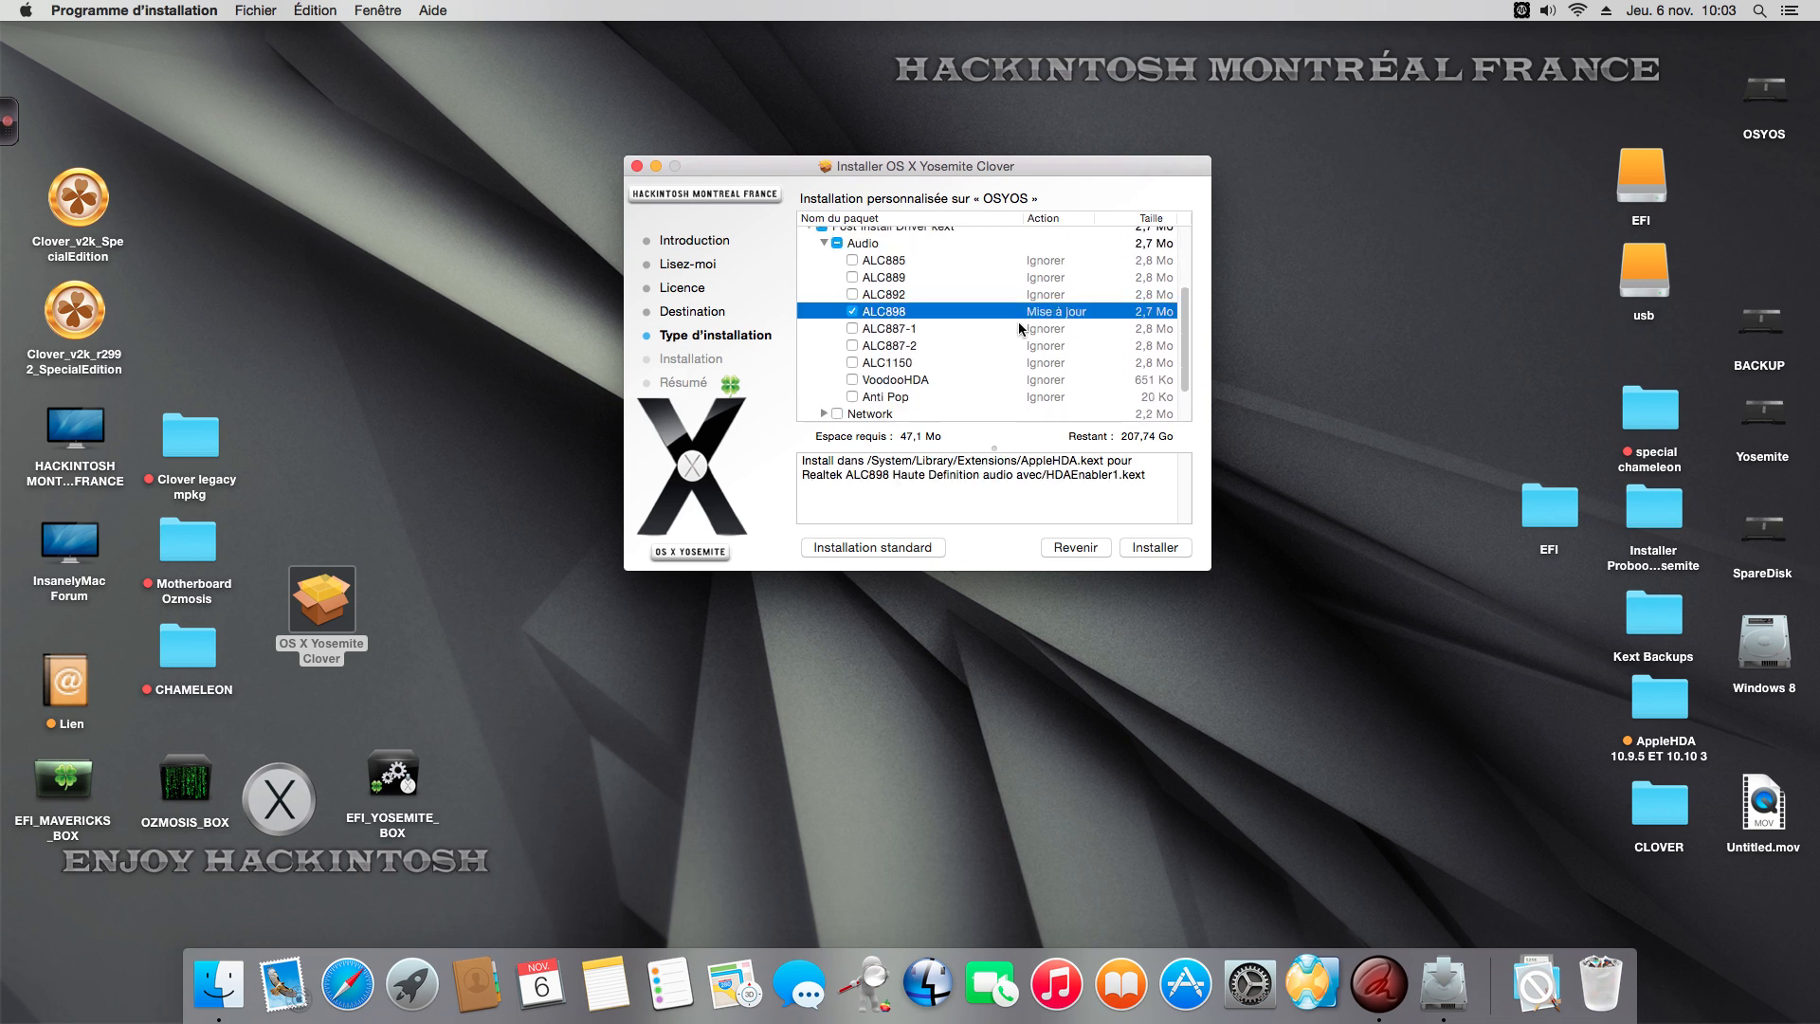
pyautogui.scroll(-2, 815, 378)
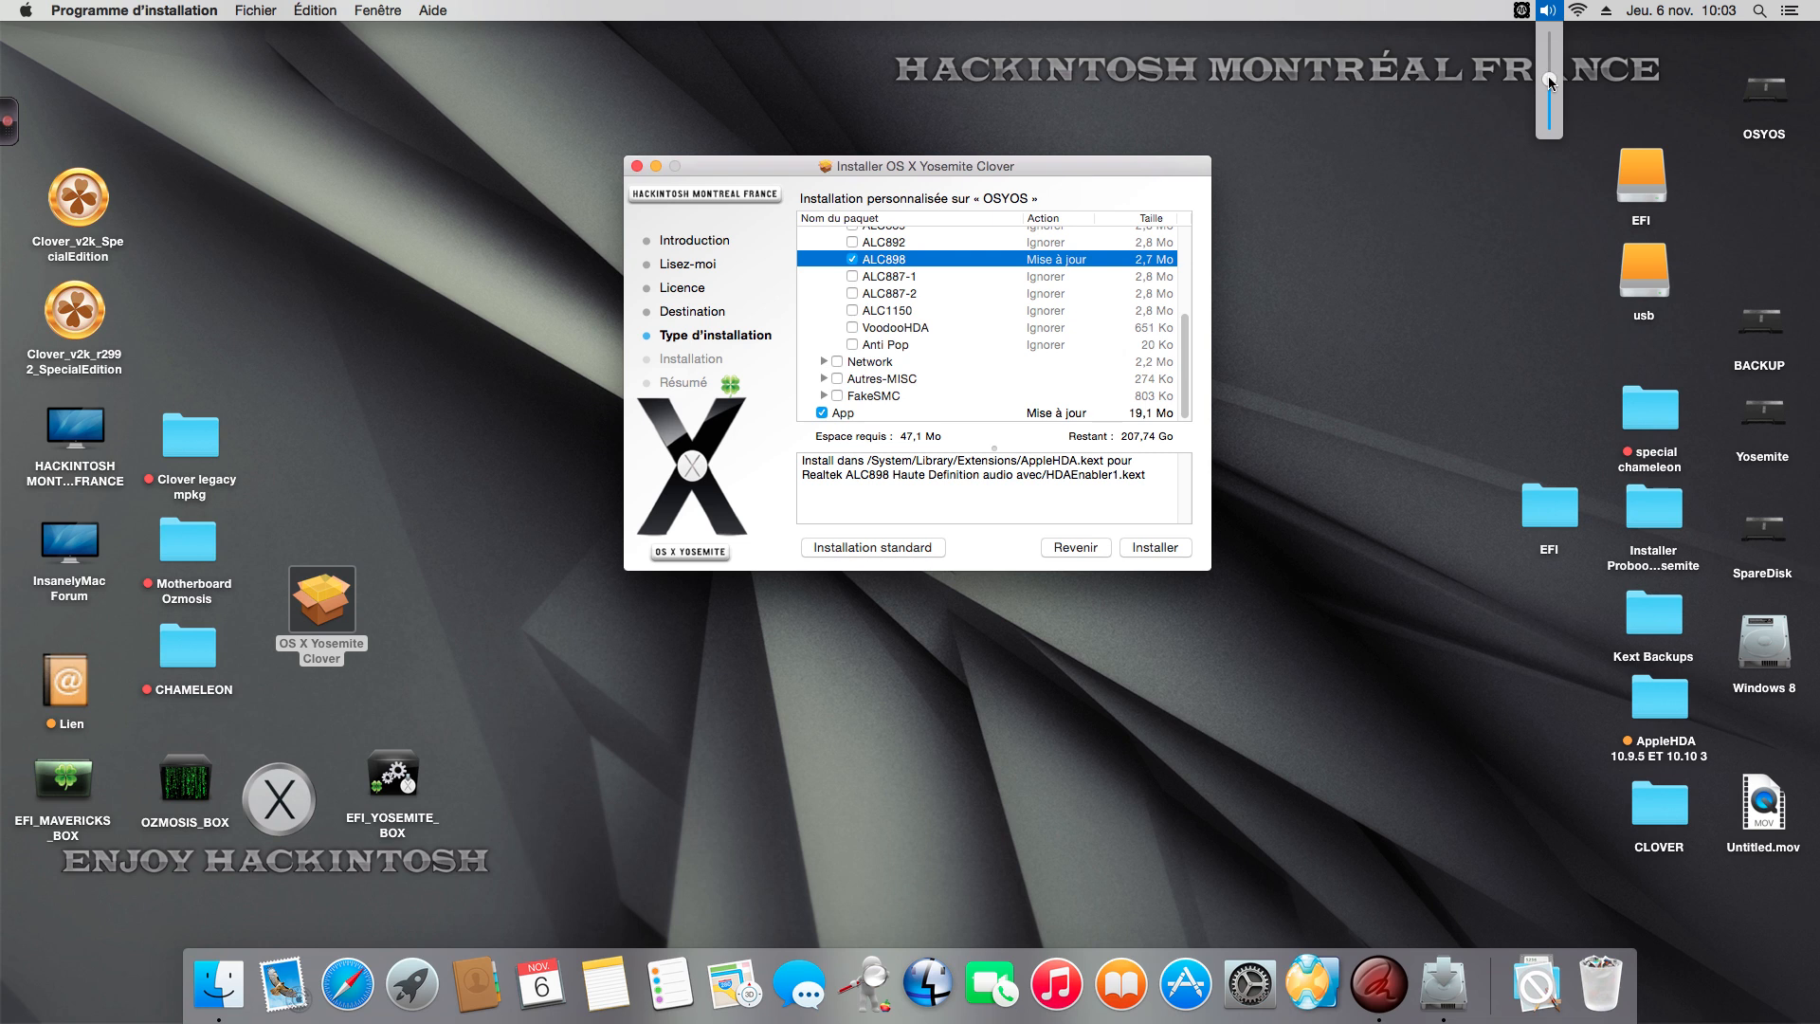
pyautogui.click(1142, 234)
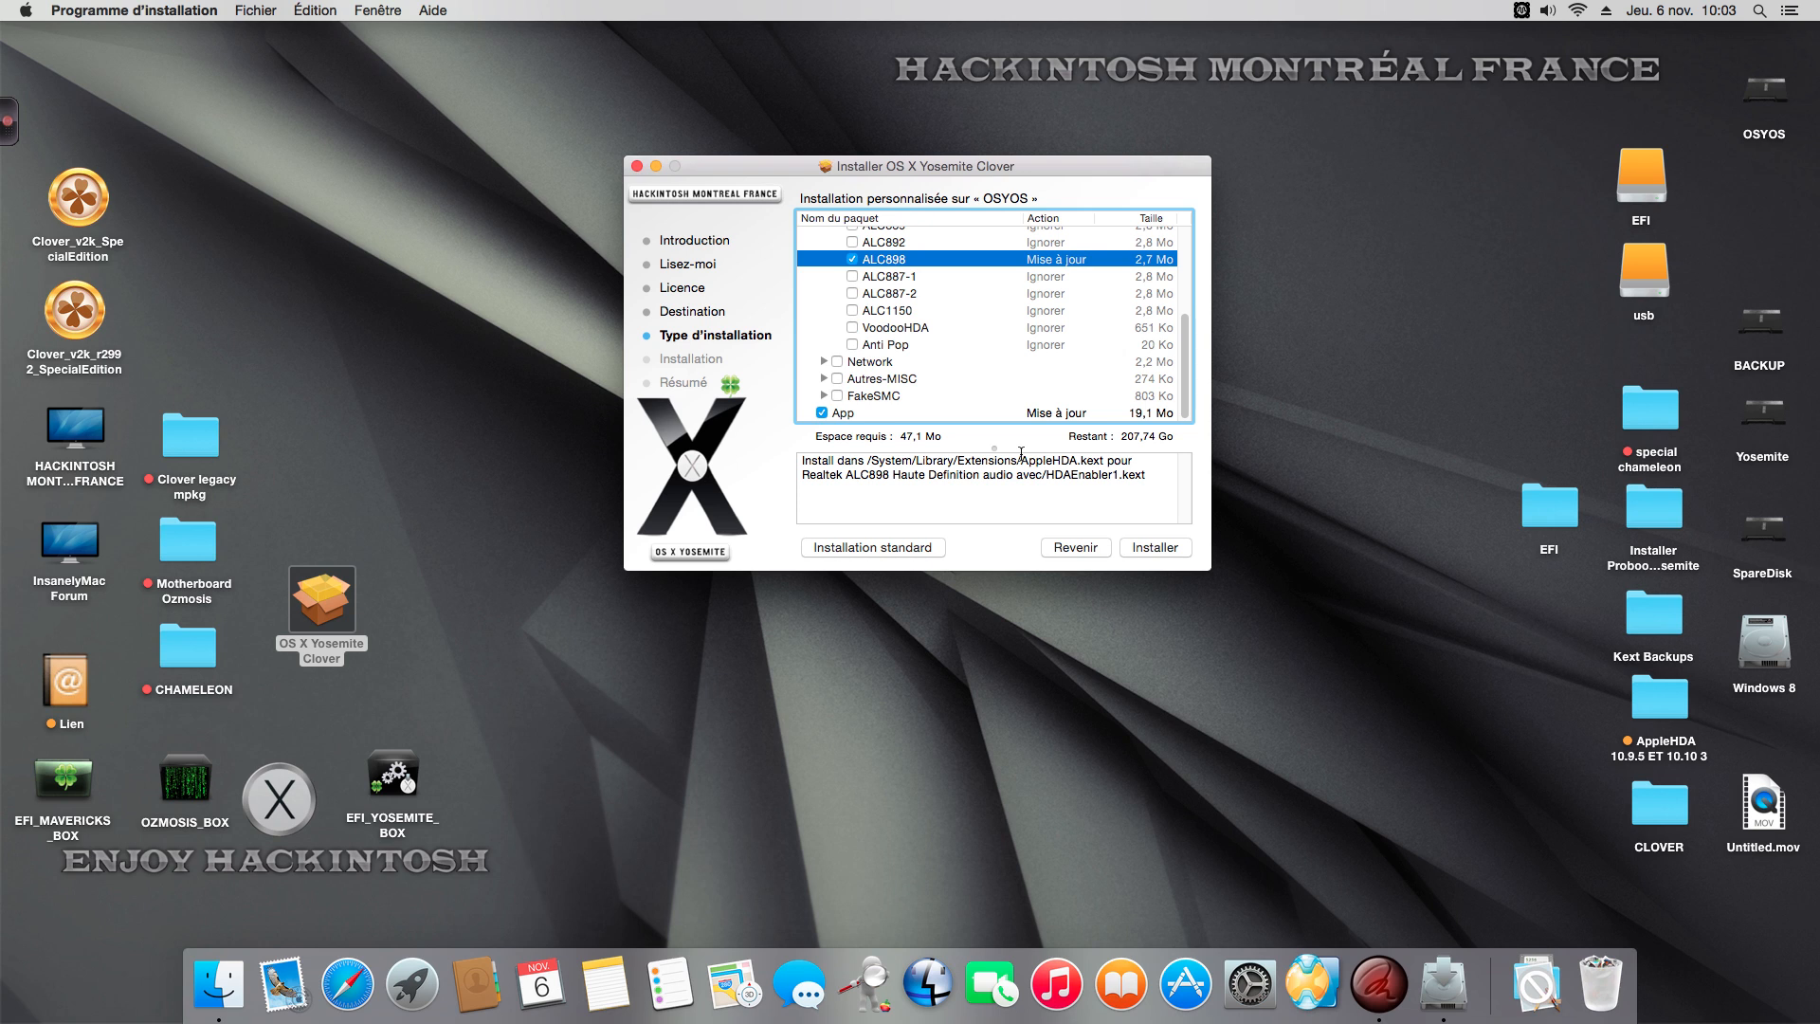
# - Select the Anti Pop audio option to show its description, and deselect it again
pyautogui.moveTo(782, 174); pyautogui.dragTo(783, 180)
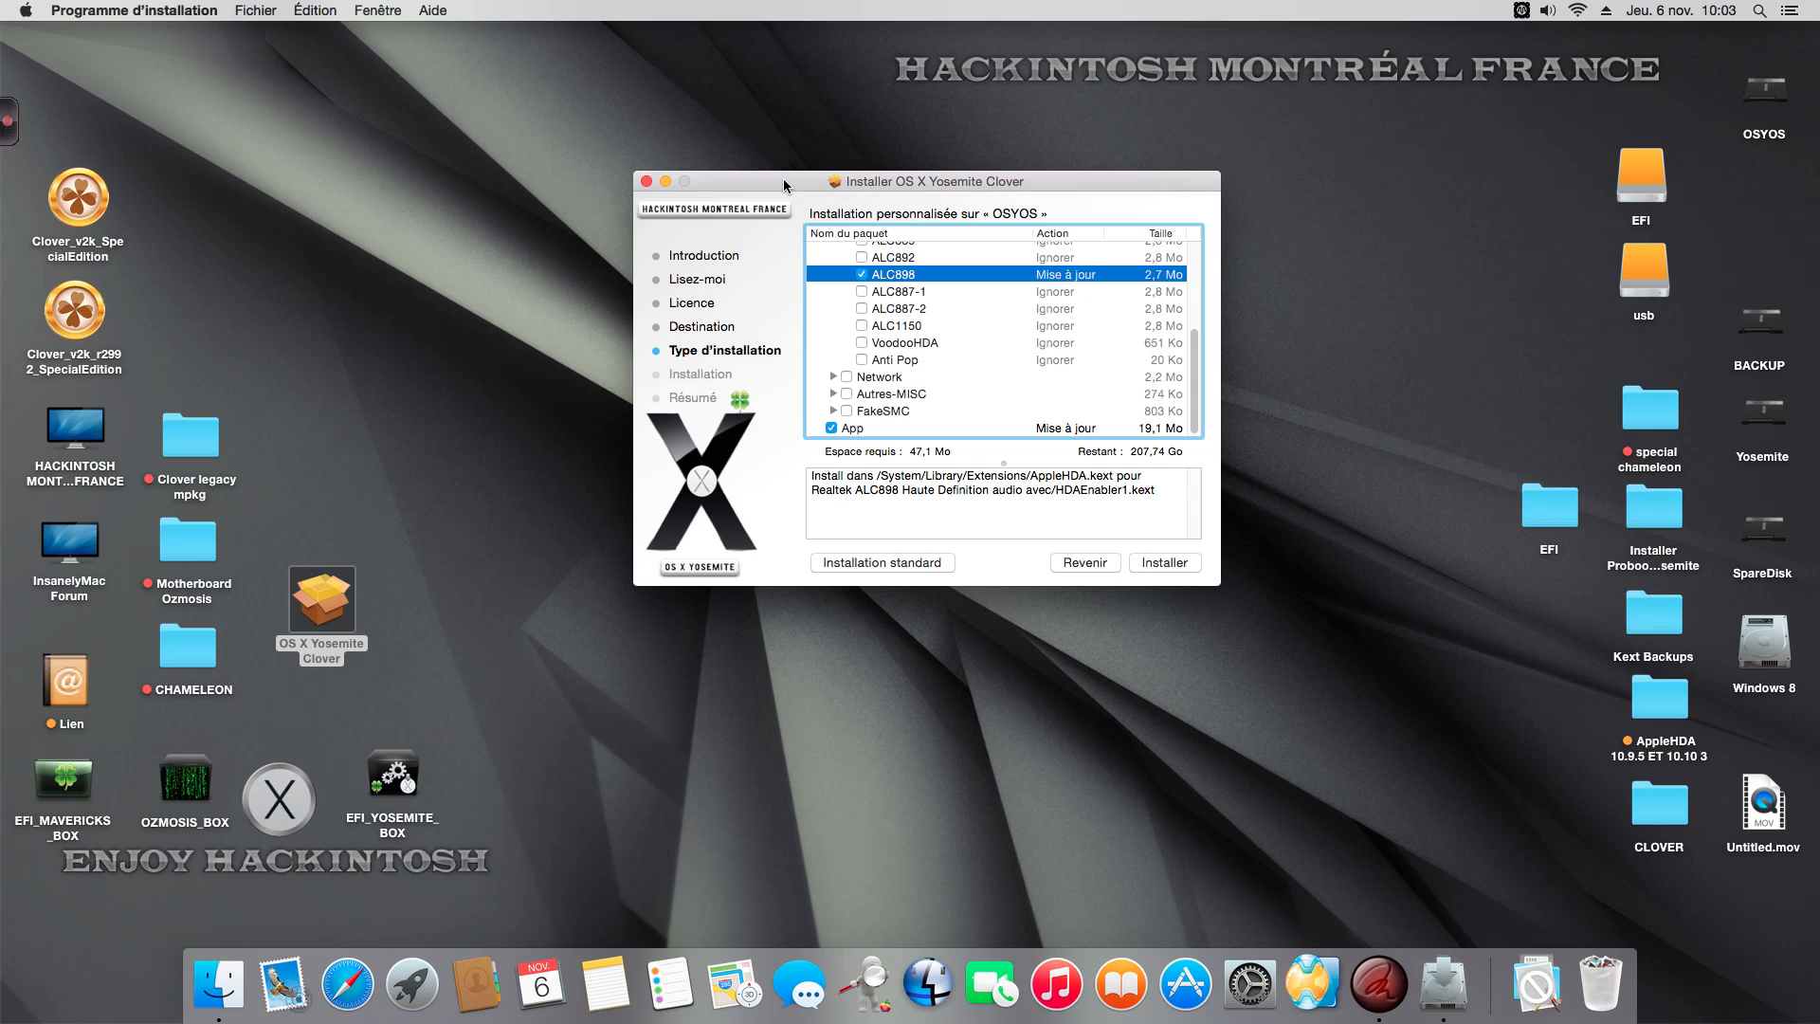
pyautogui.click(863, 360)
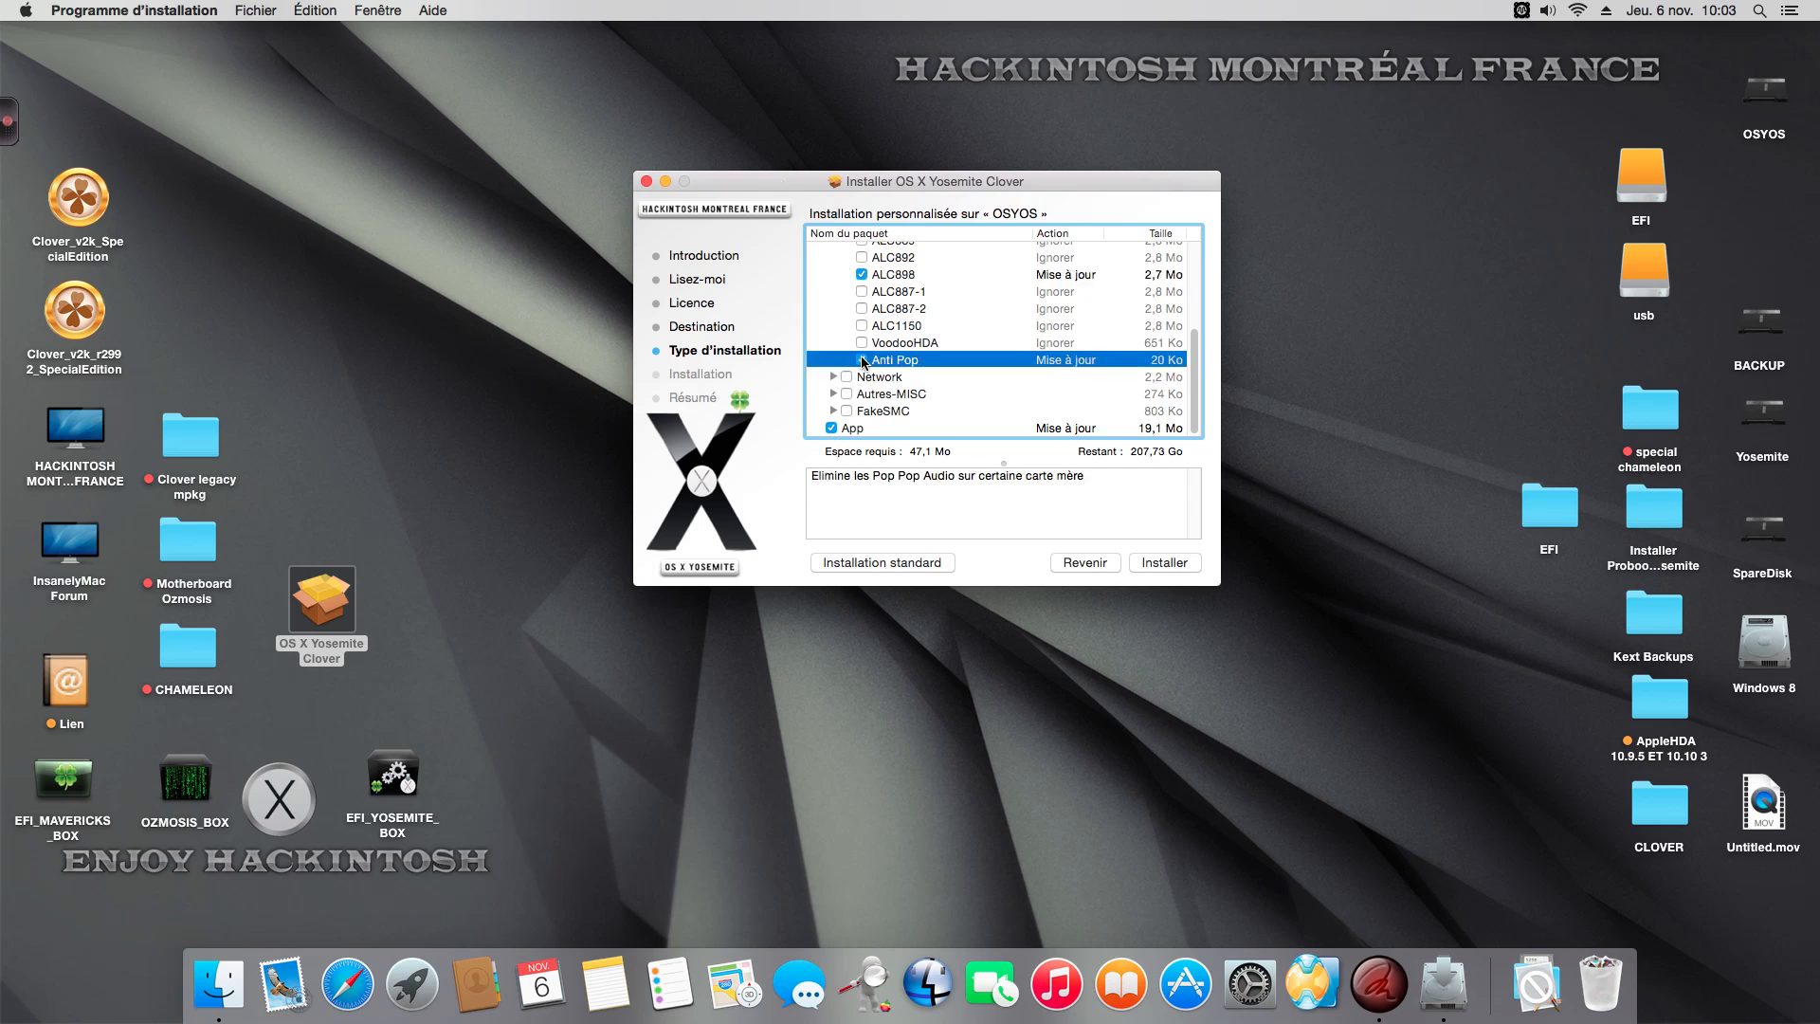
pyautogui.click(862, 360)
pyautogui.moveTo(787, 178); pyautogui.dragTo(790, 192)
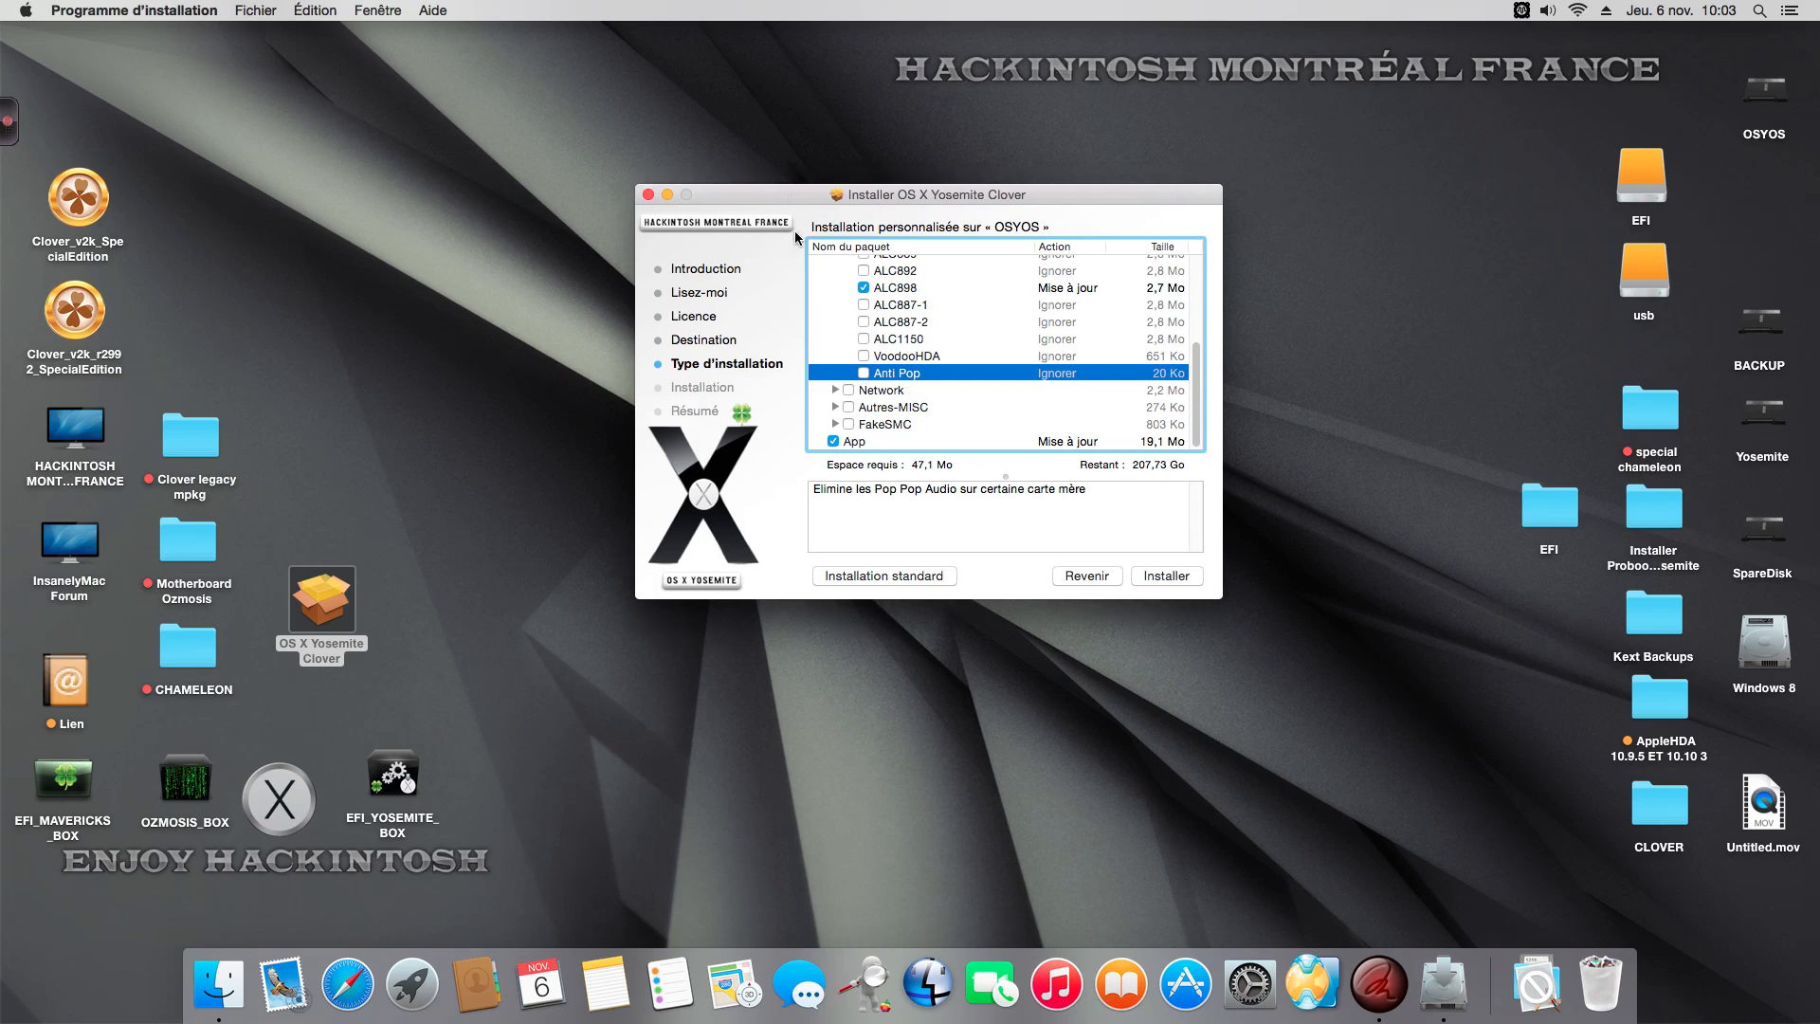
# - Expand the Network driver group and select IntelGB Ethernet
pyautogui.click(834, 389)
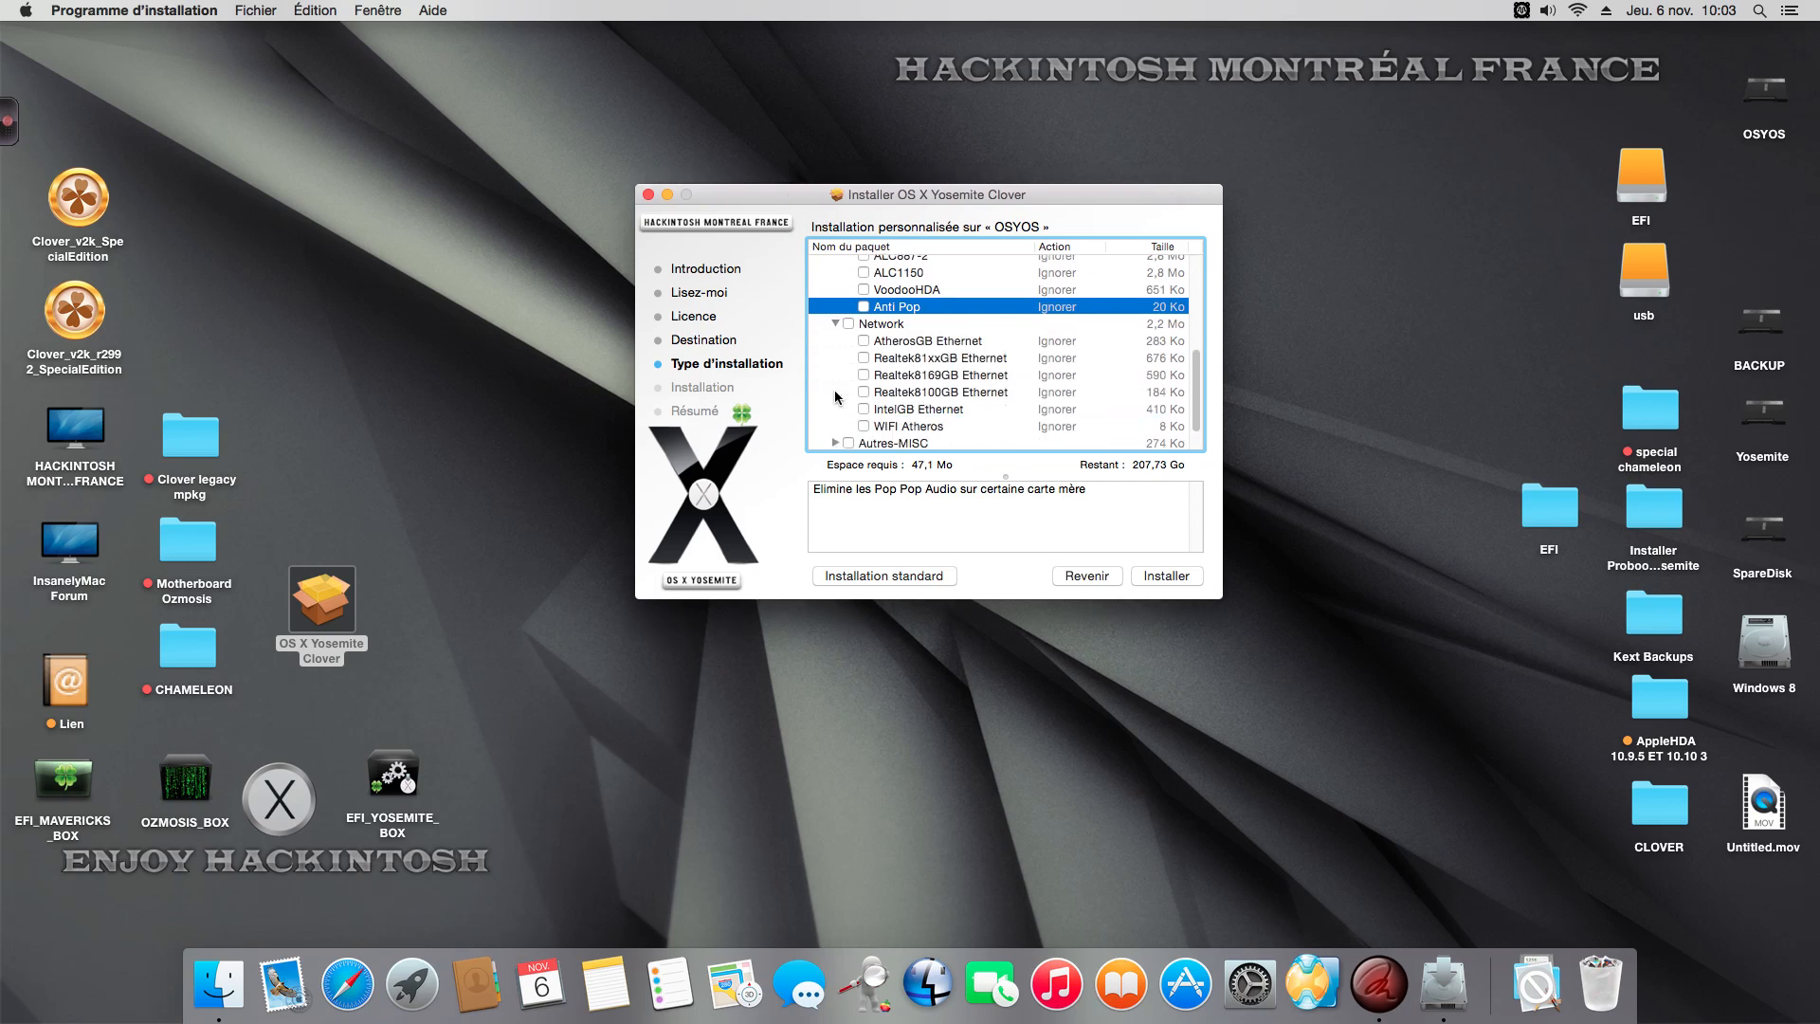
pyautogui.scroll(-2, 836, 396)
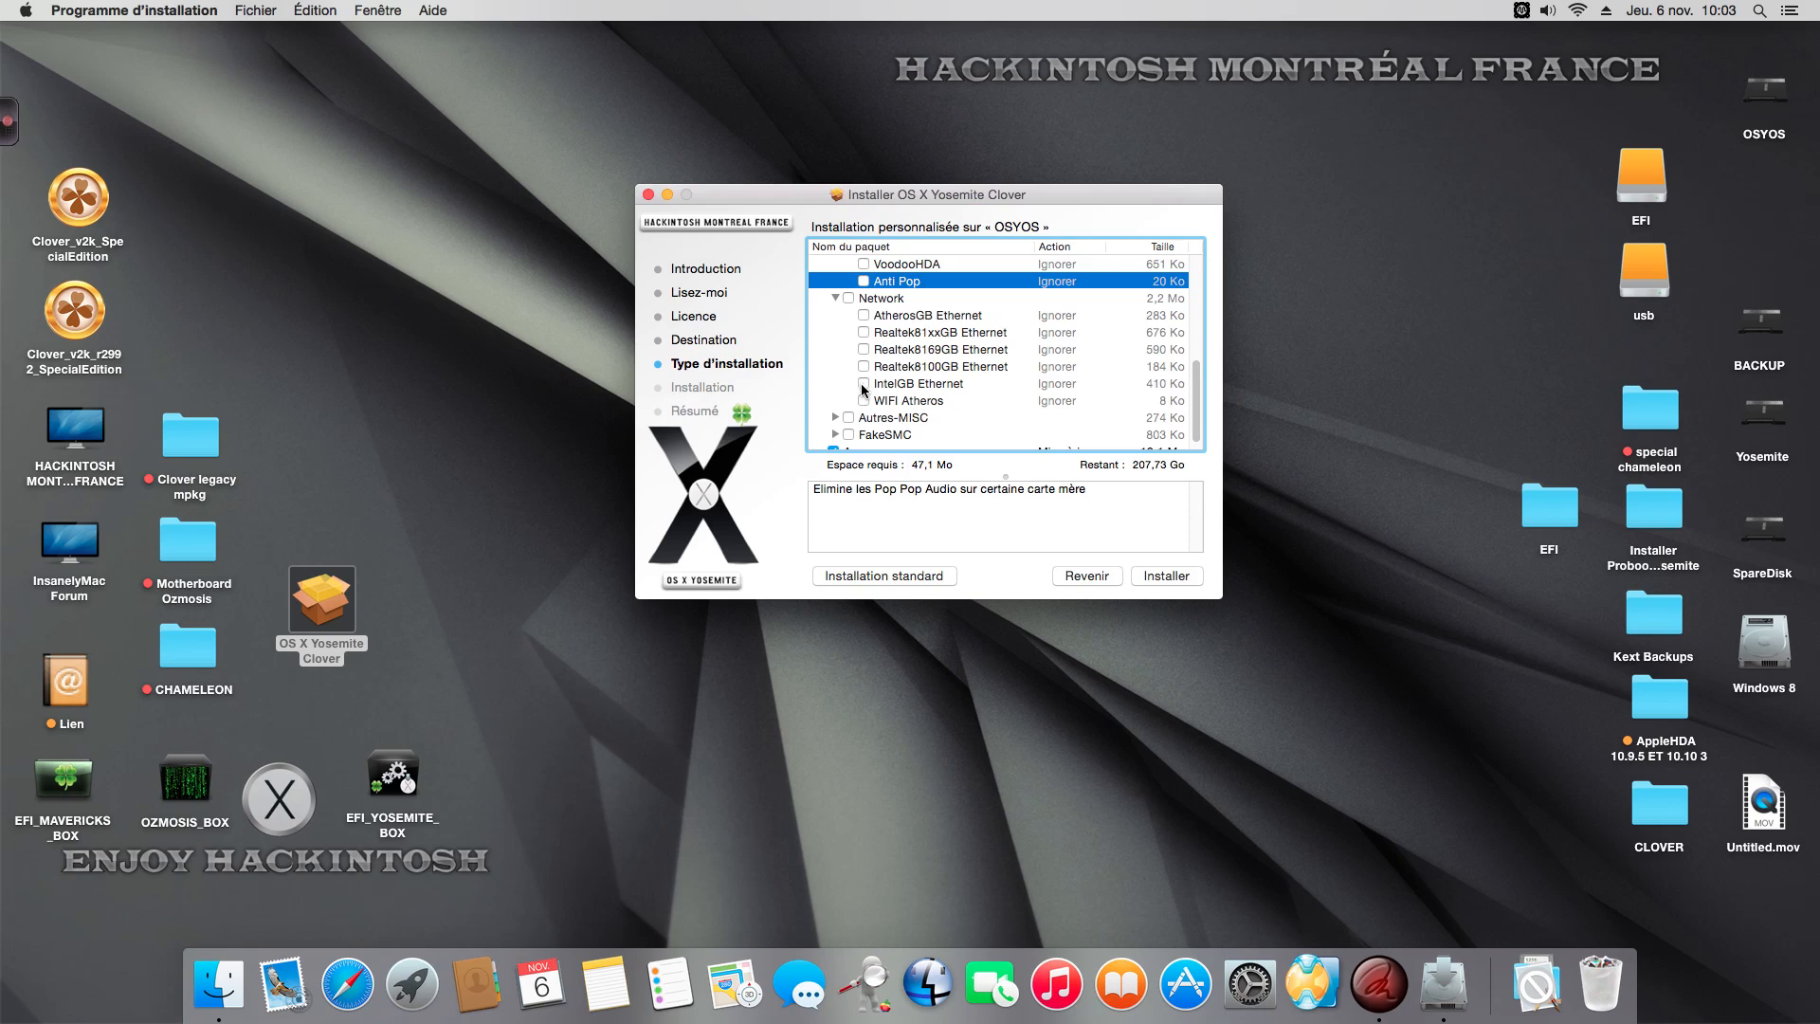
pyautogui.click(864, 384)
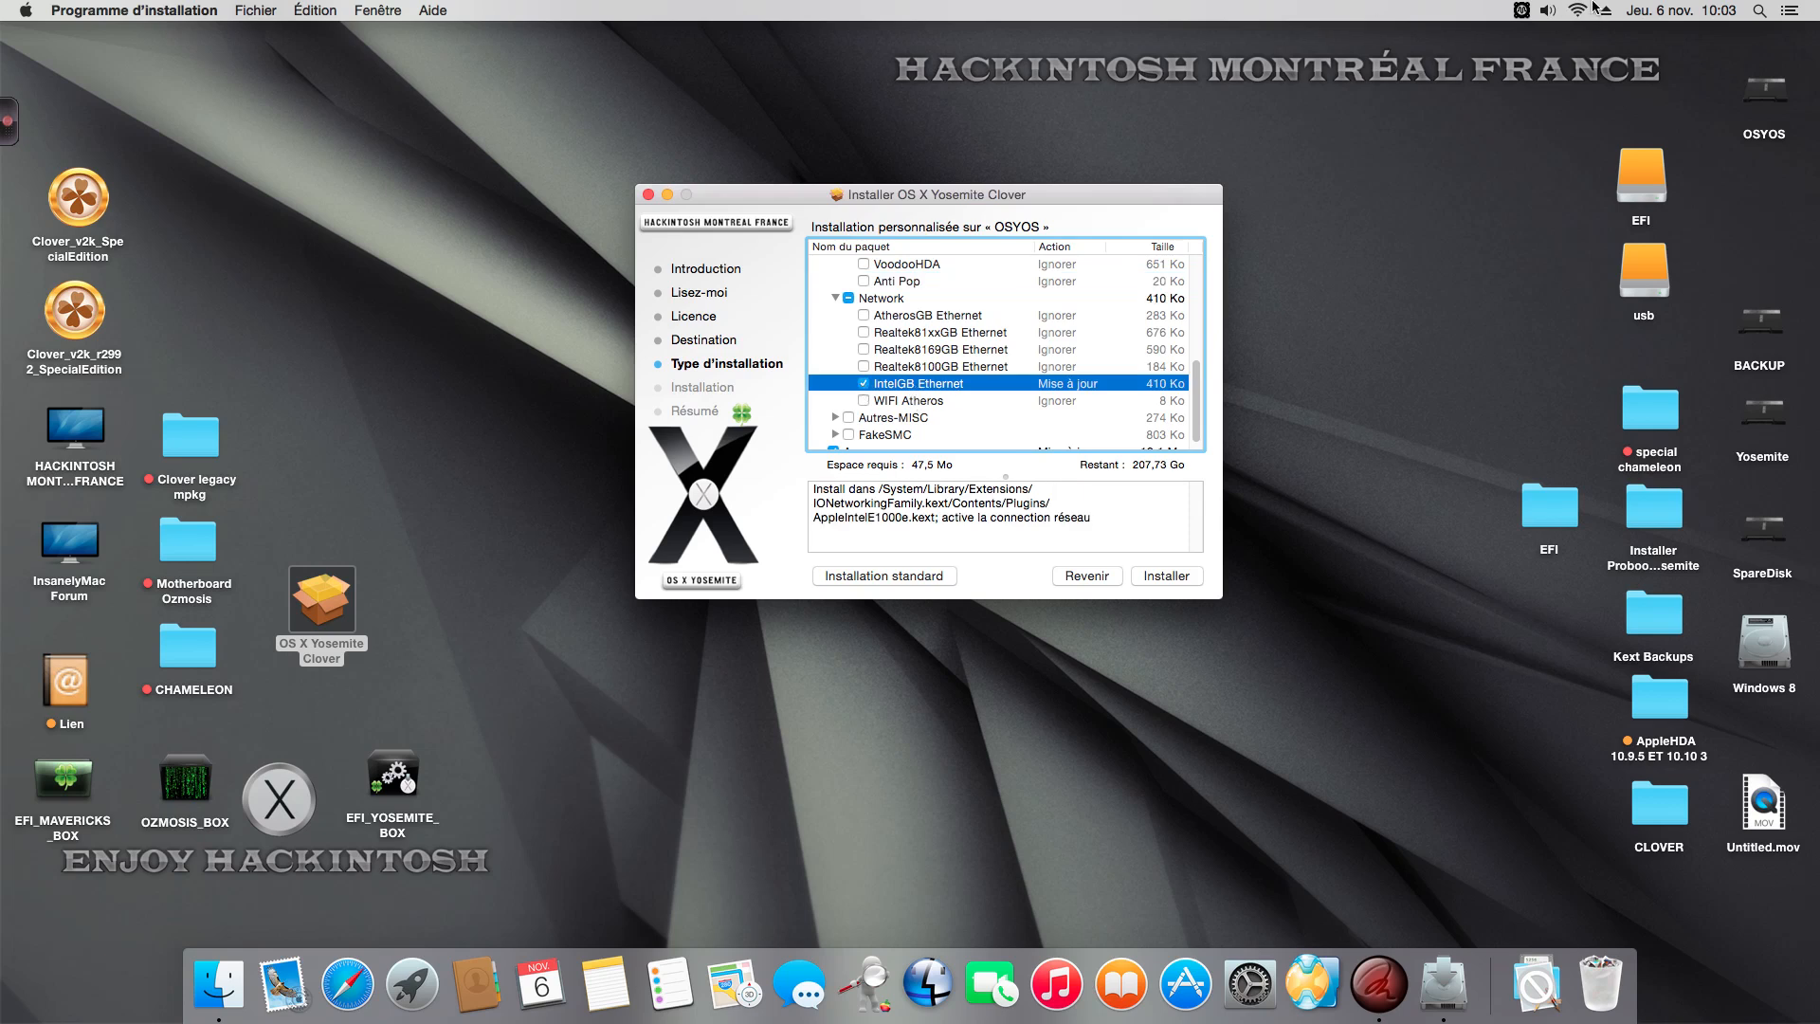
pyautogui.moveTo(1089, 190); pyautogui.dragTo(1068, 186)
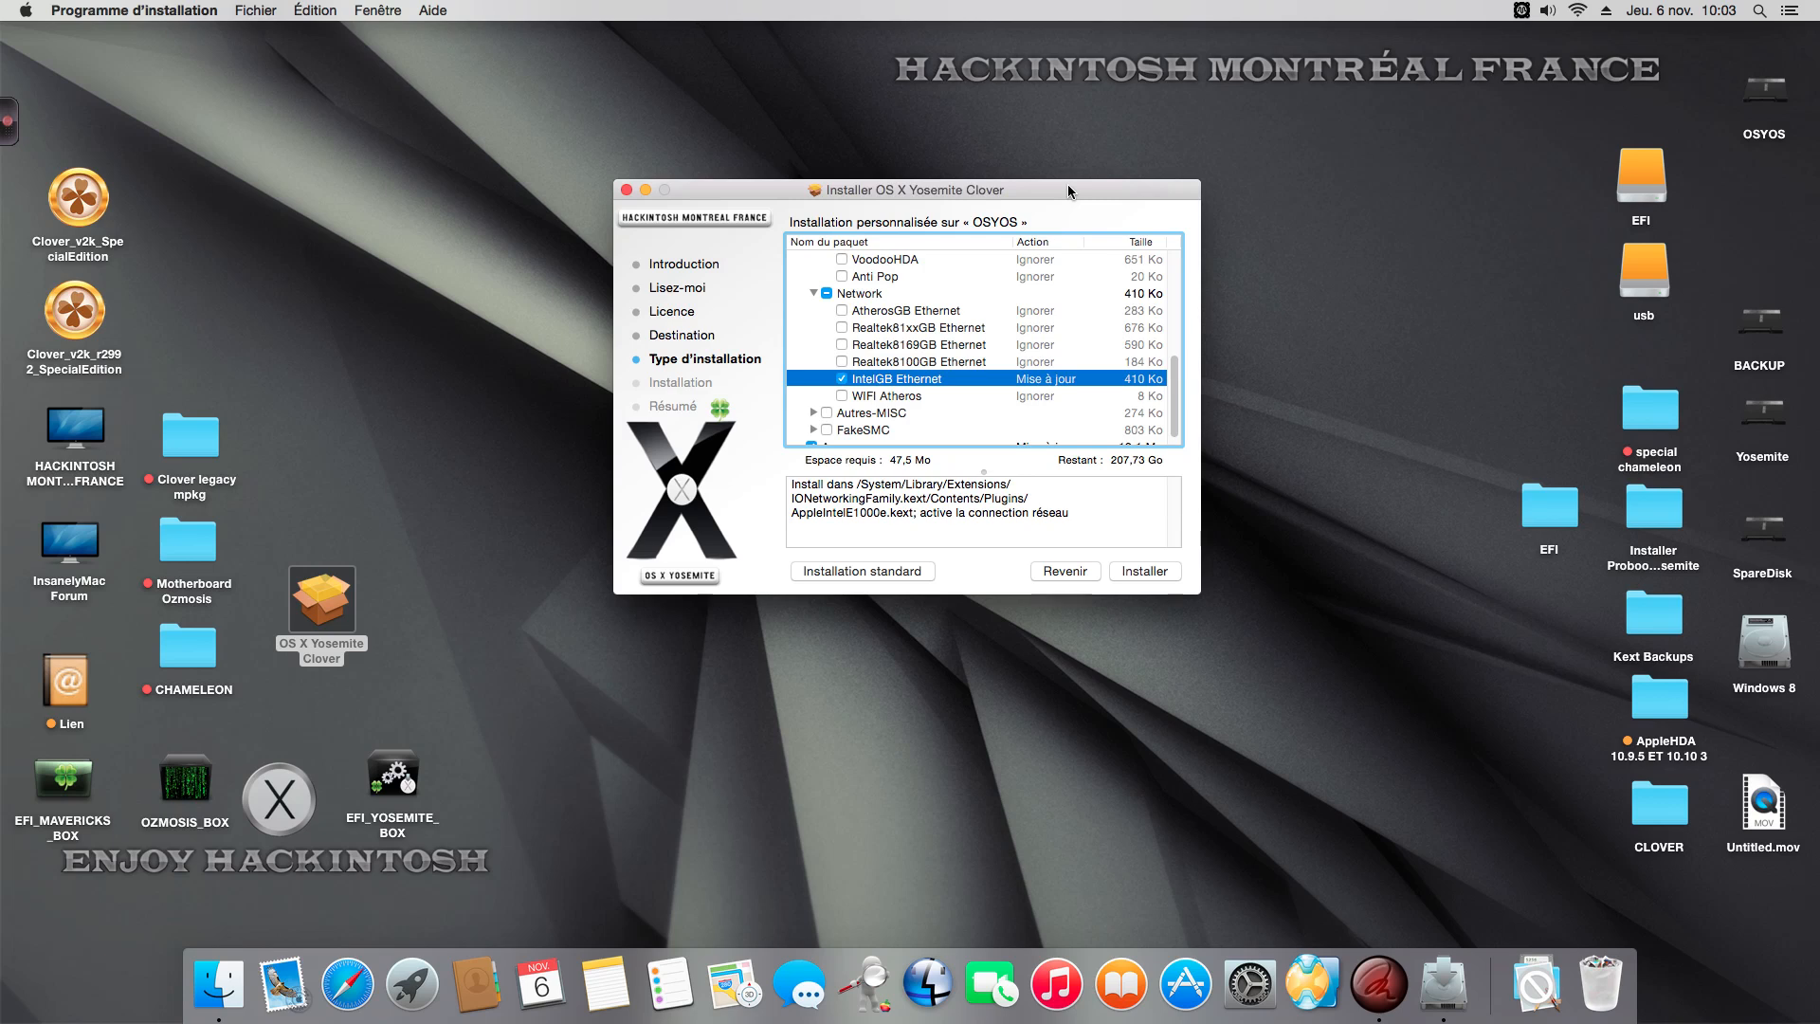
# - Expand the Autres-MISC and FakeSMC groups to view the driver packages they offer
pyautogui.click(814, 413)
pyautogui.scroll(-2, 820, 412)
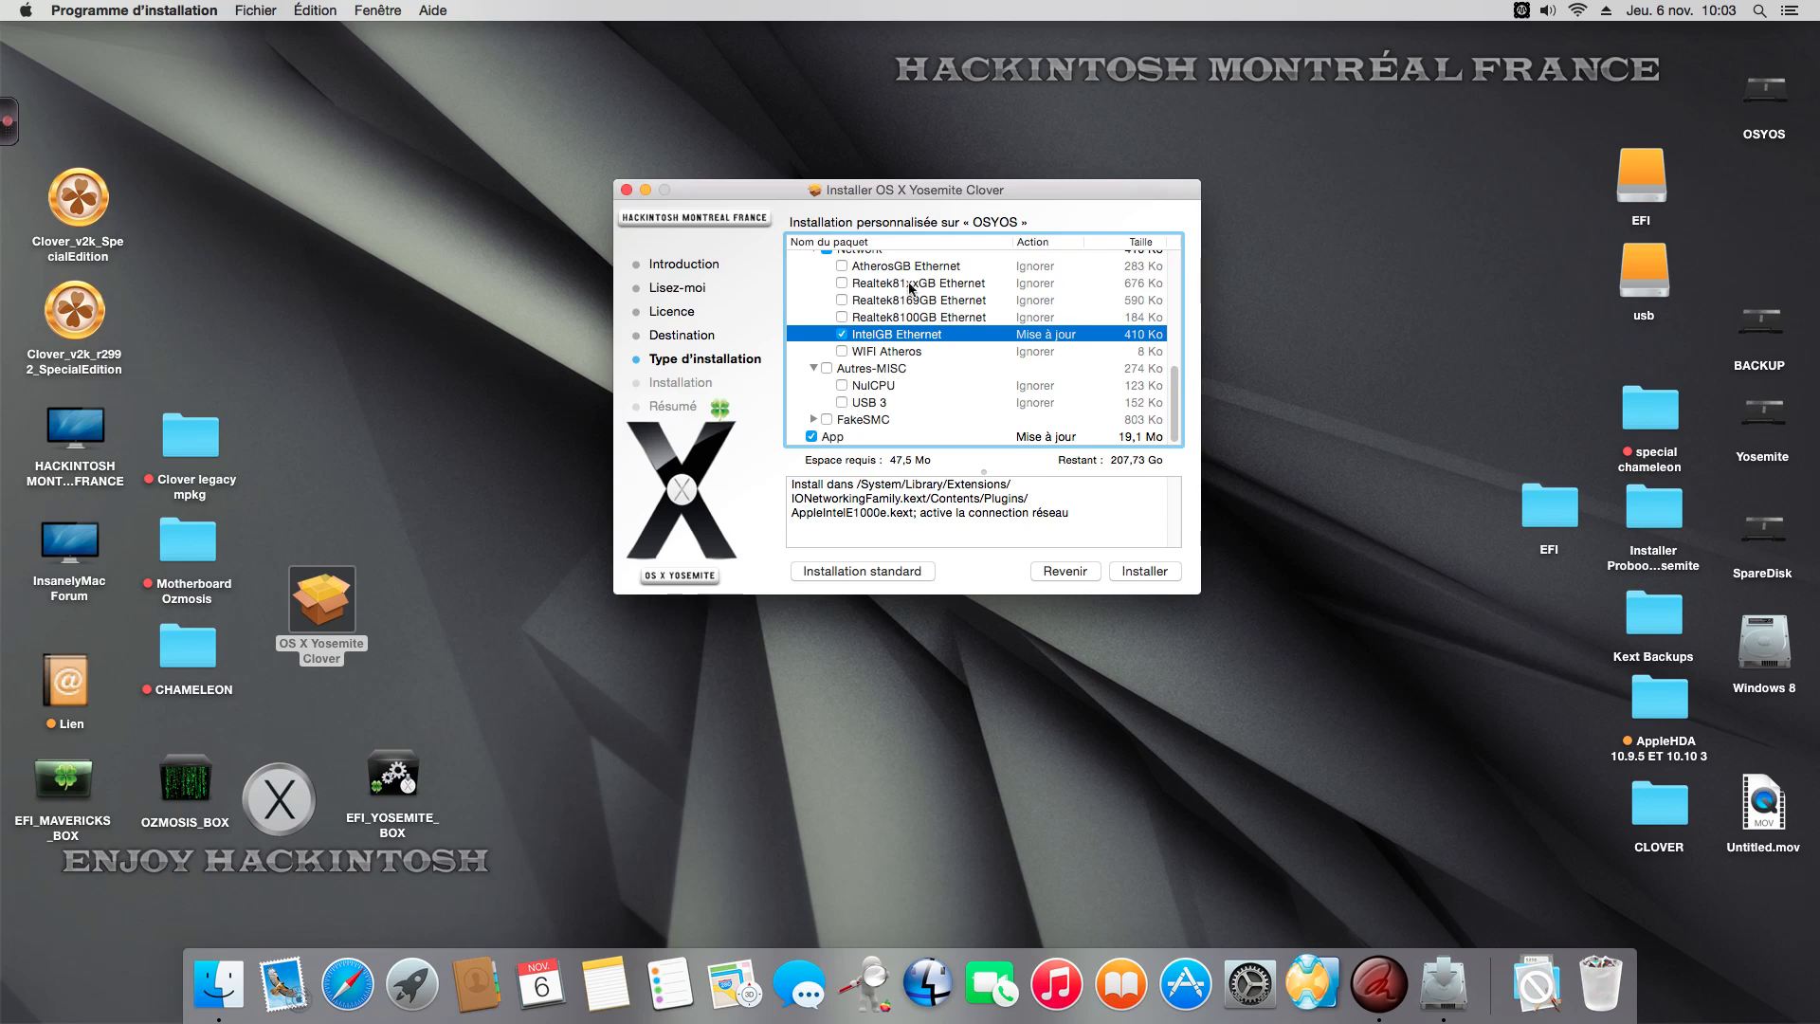
pyautogui.moveTo(778, 192); pyautogui.dragTo(783, 192)
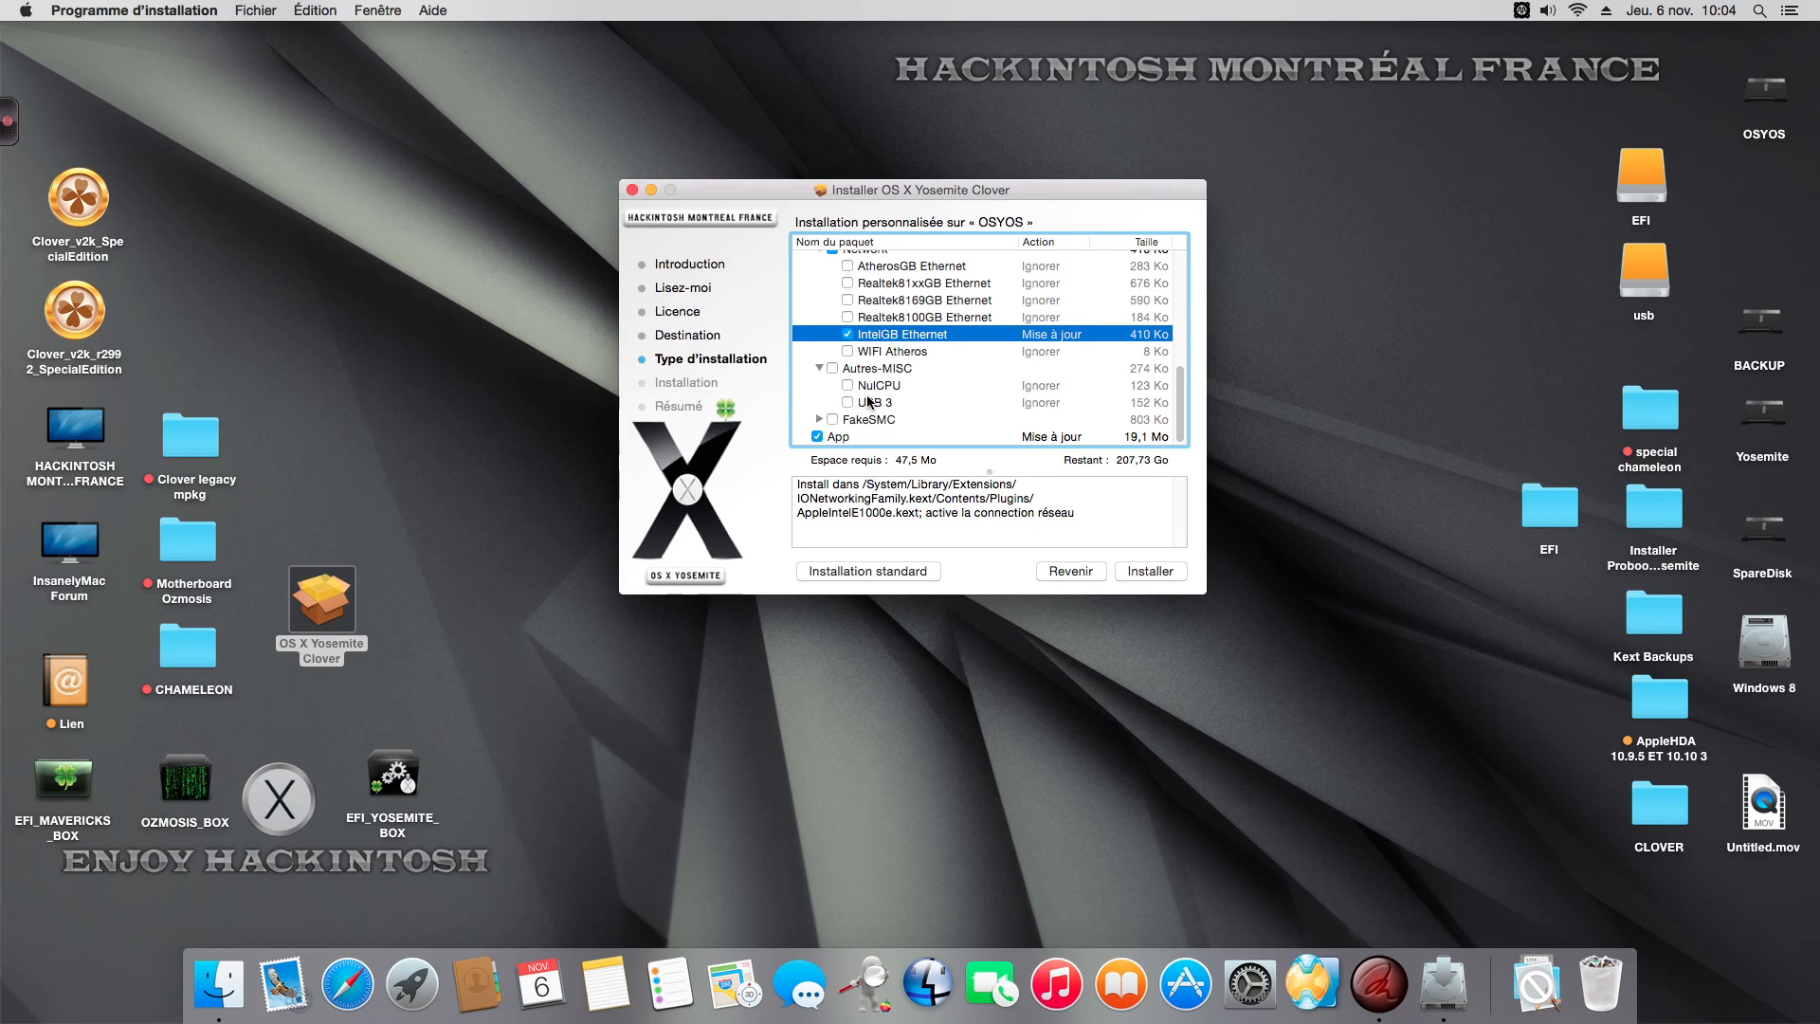
pyautogui.click(819, 419)
pyautogui.scroll(-1, 820, 417)
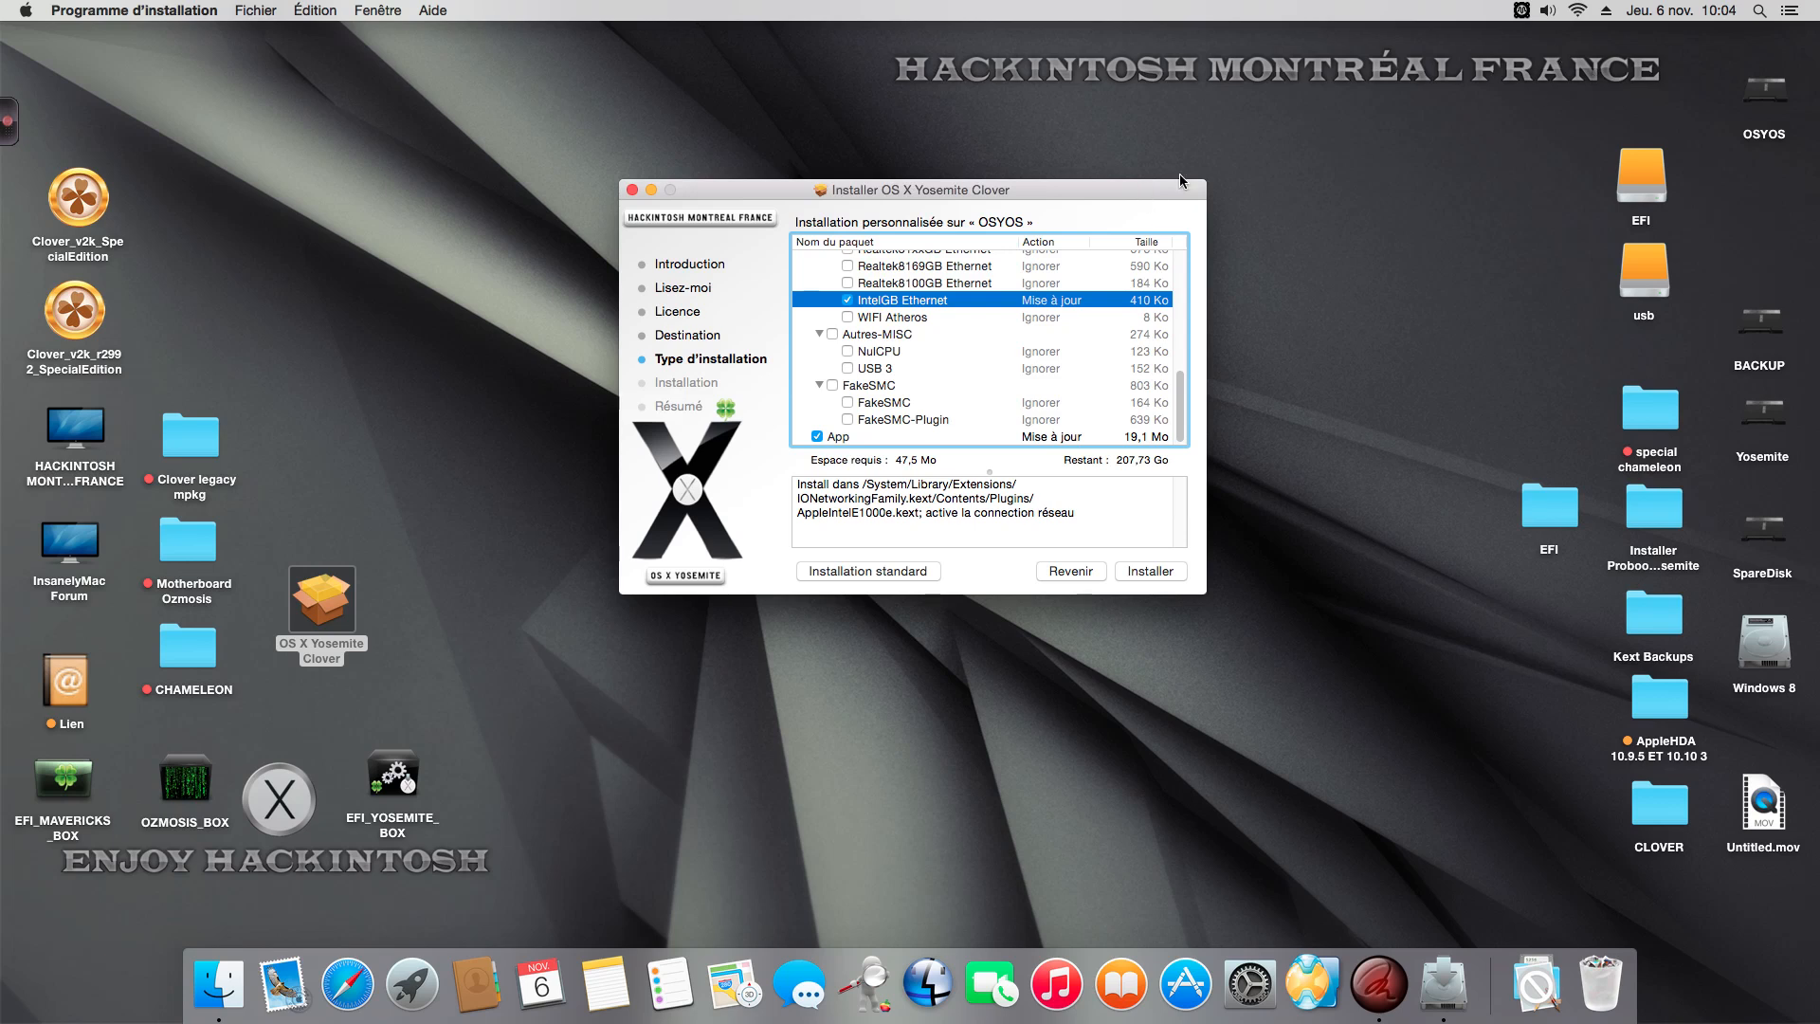
# - Check the HWMonitor temperature, frequency, fan and voltage readings, and return to the installer
pyautogui.click(1521, 10)
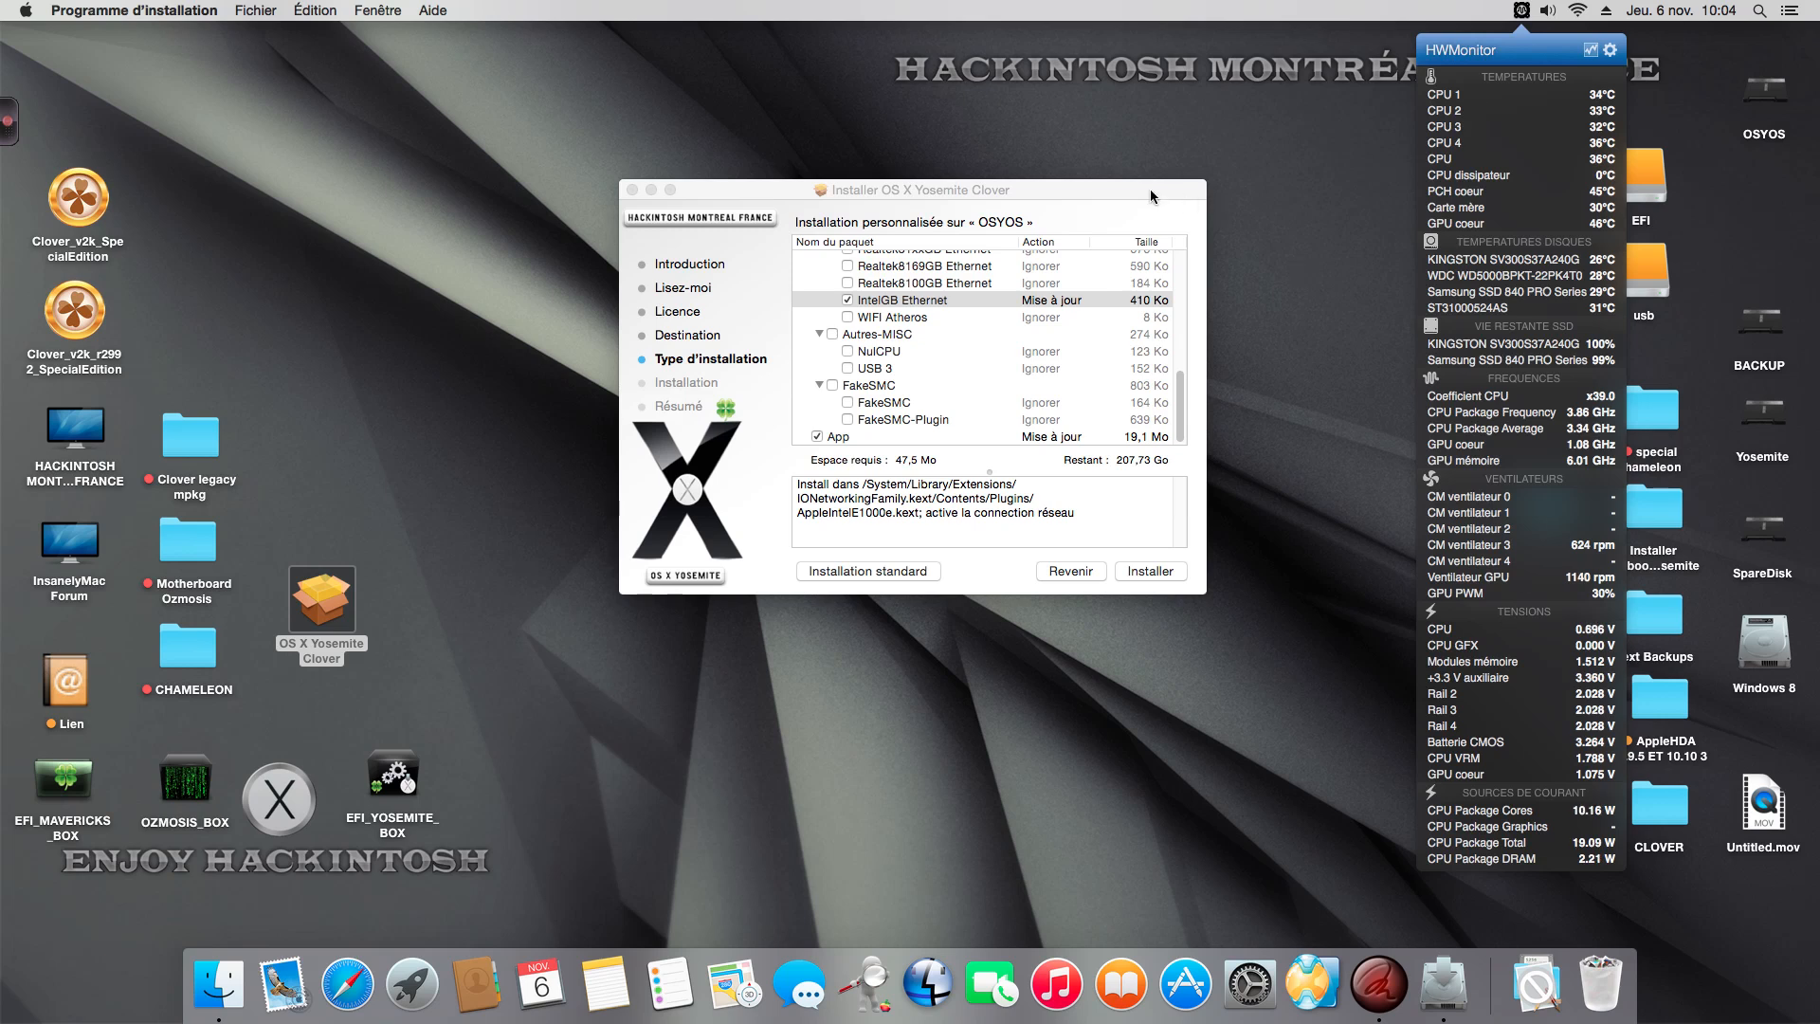
pyautogui.click(1107, 188)
pyautogui.moveTo(1108, 189); pyautogui.dragTo(1108, 172)
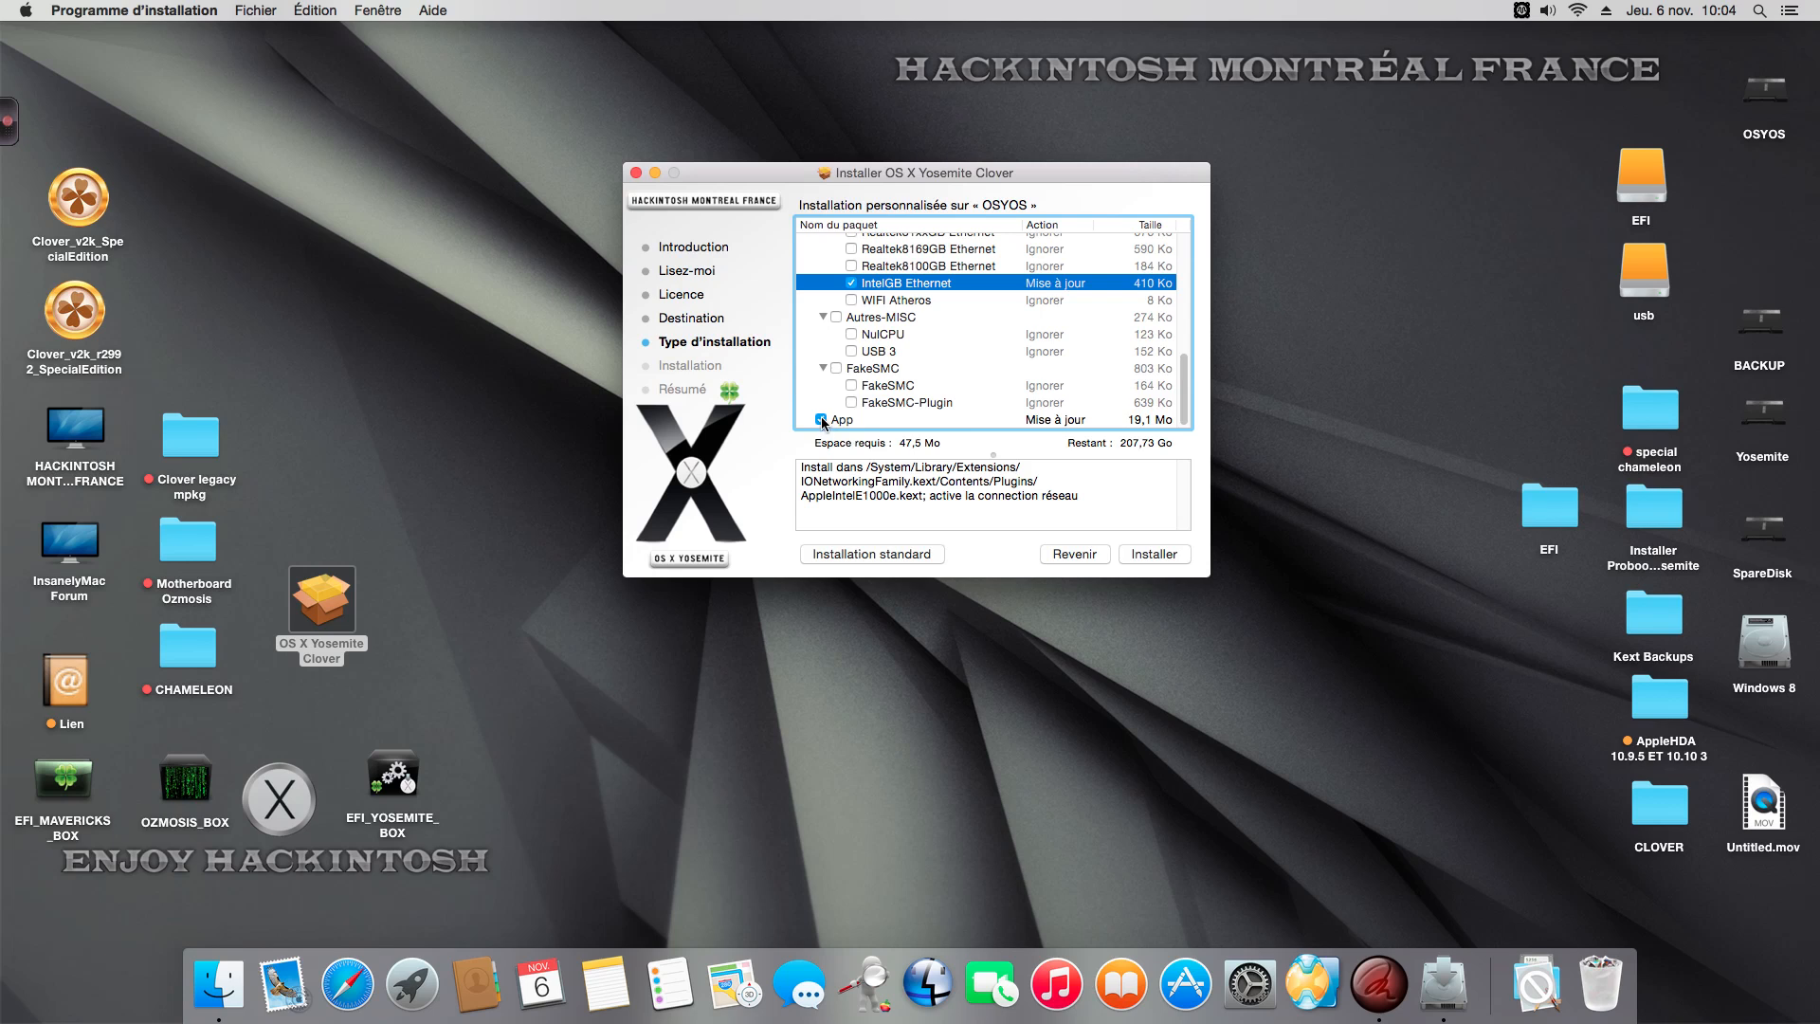
# - Deselect Clover V2K r2992 UEFI, ALC898 and IntelGB Ethernet, and check that only the App package is still selected
pyautogui.scroll(3, 852, 341)
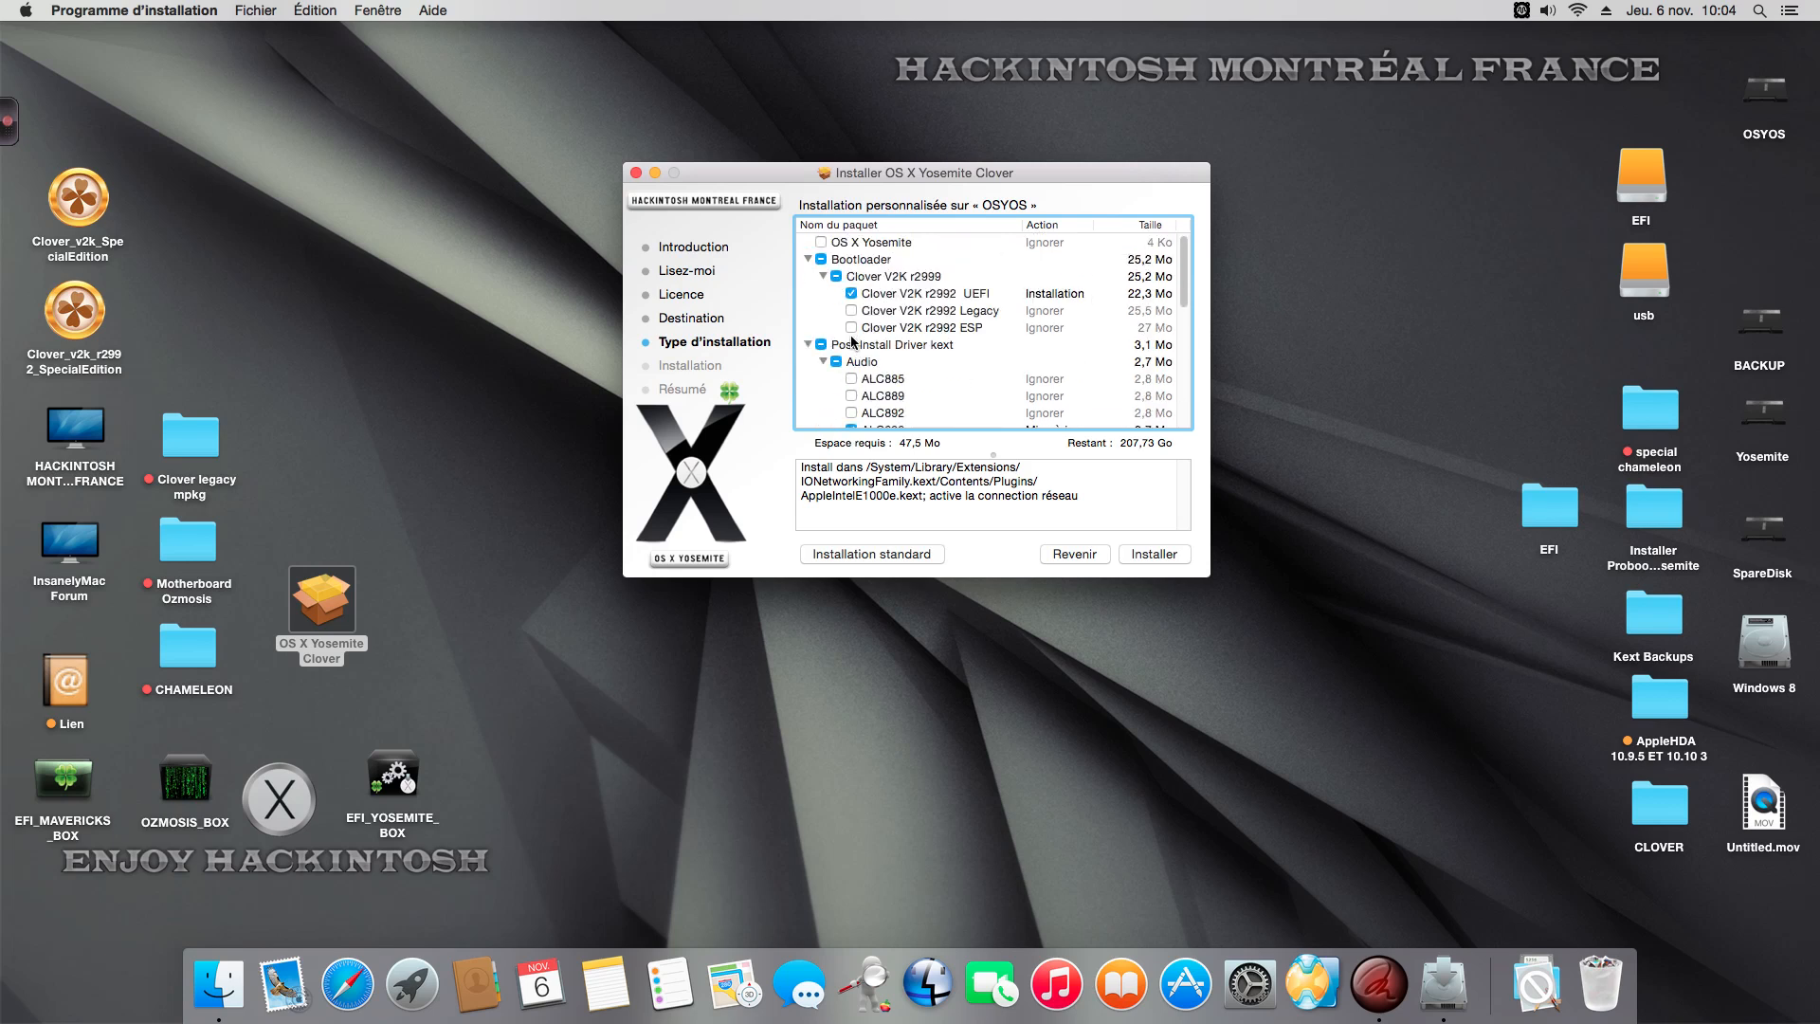
pyautogui.click(851, 293)
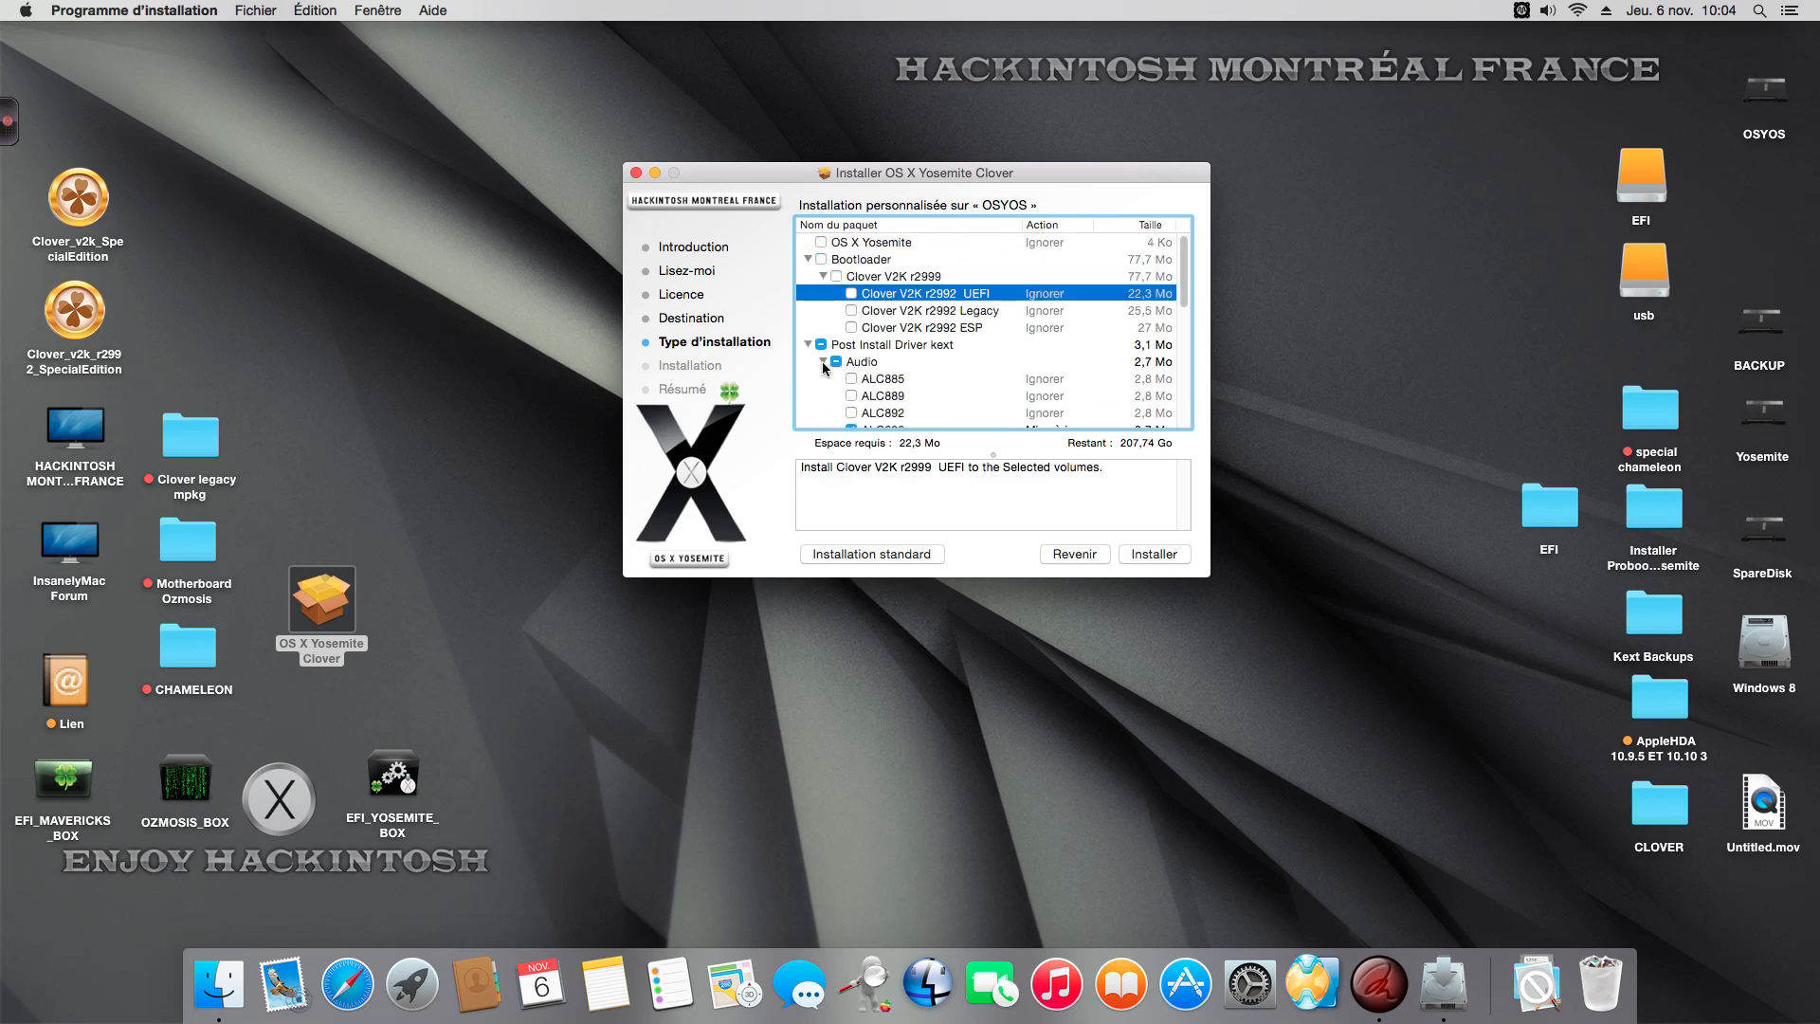
pyautogui.scroll(-3, 821, 361)
pyautogui.click(847, 371)
pyautogui.scroll(-5, 827, 365)
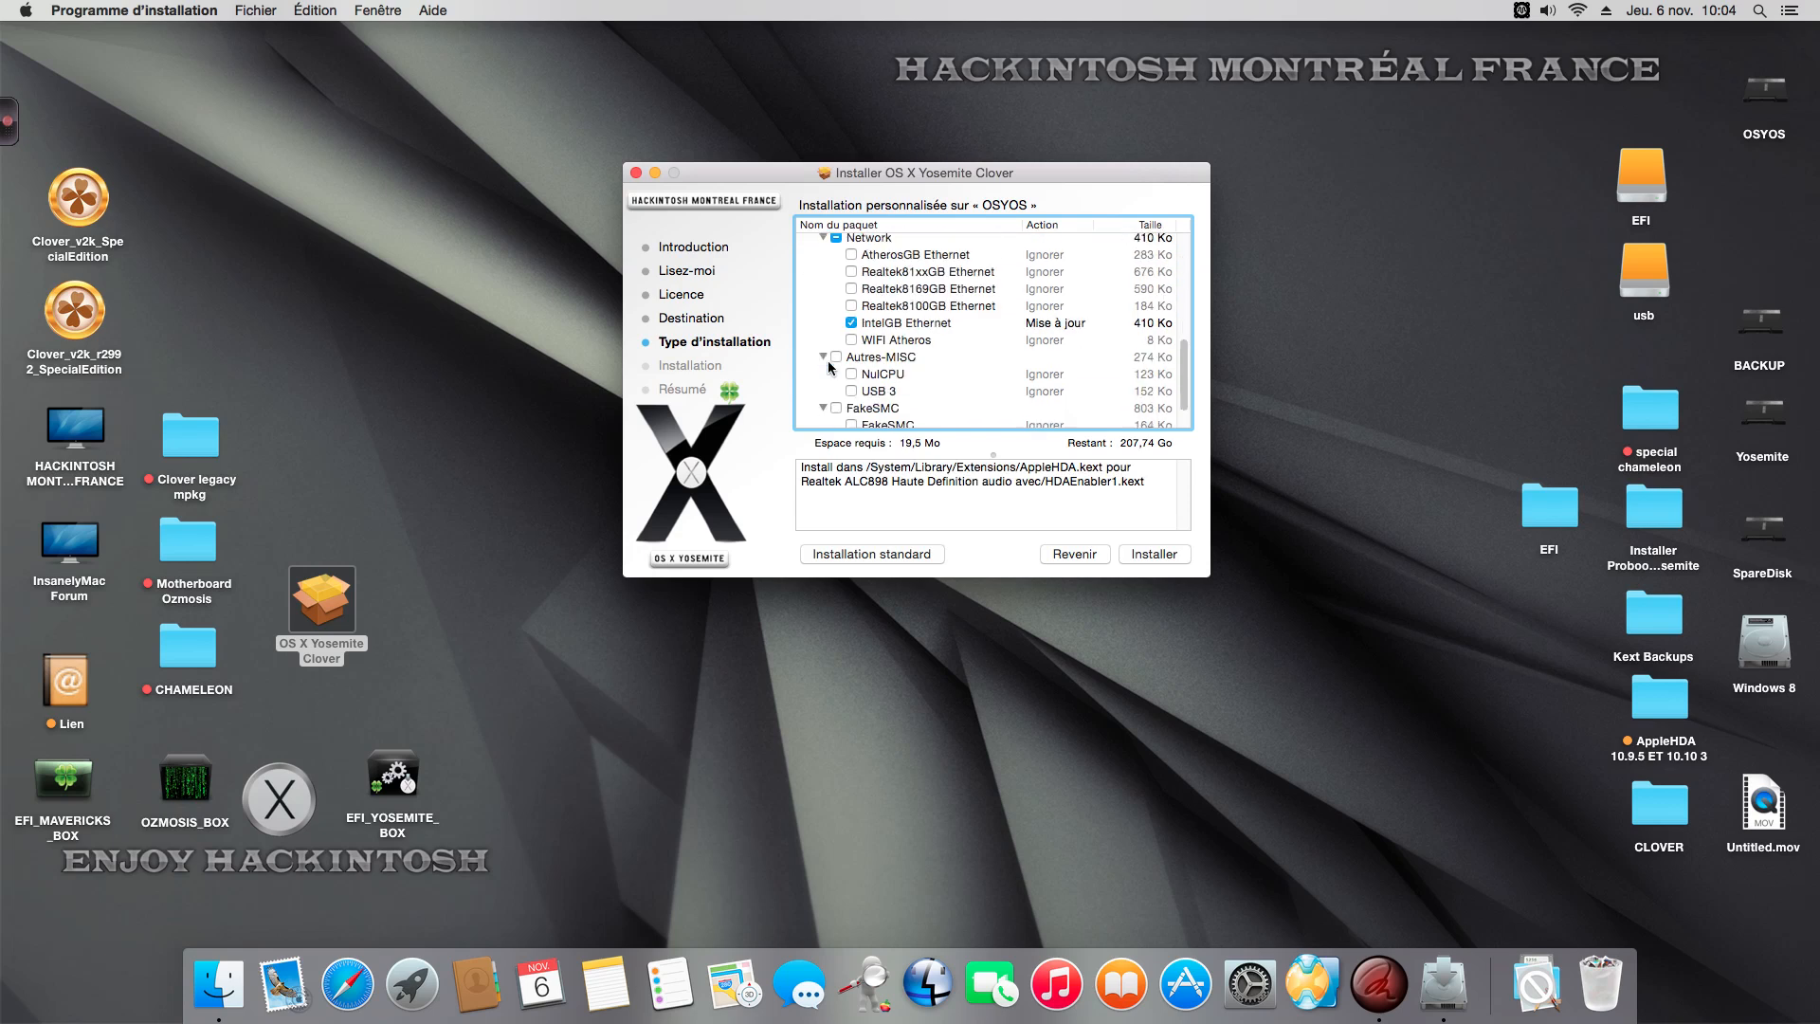
pyautogui.click(851, 323)
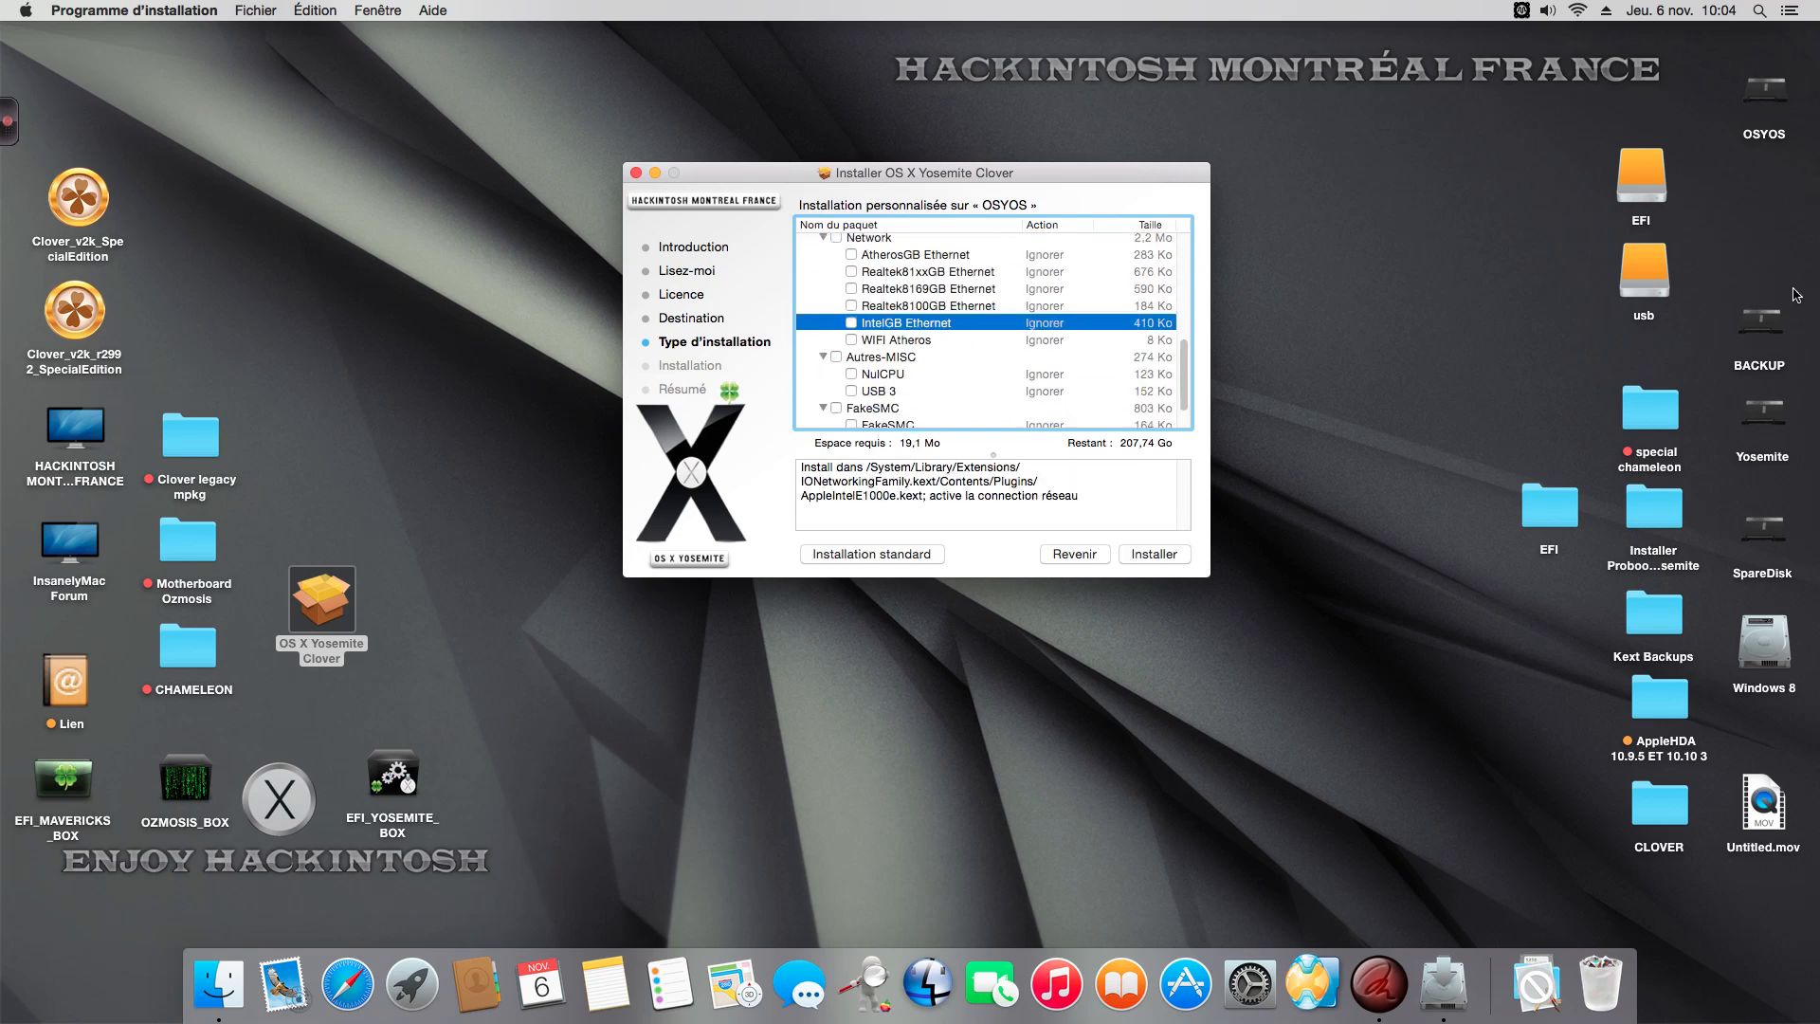
pyautogui.moveTo(732, 163); pyautogui.dragTo(714, 159)
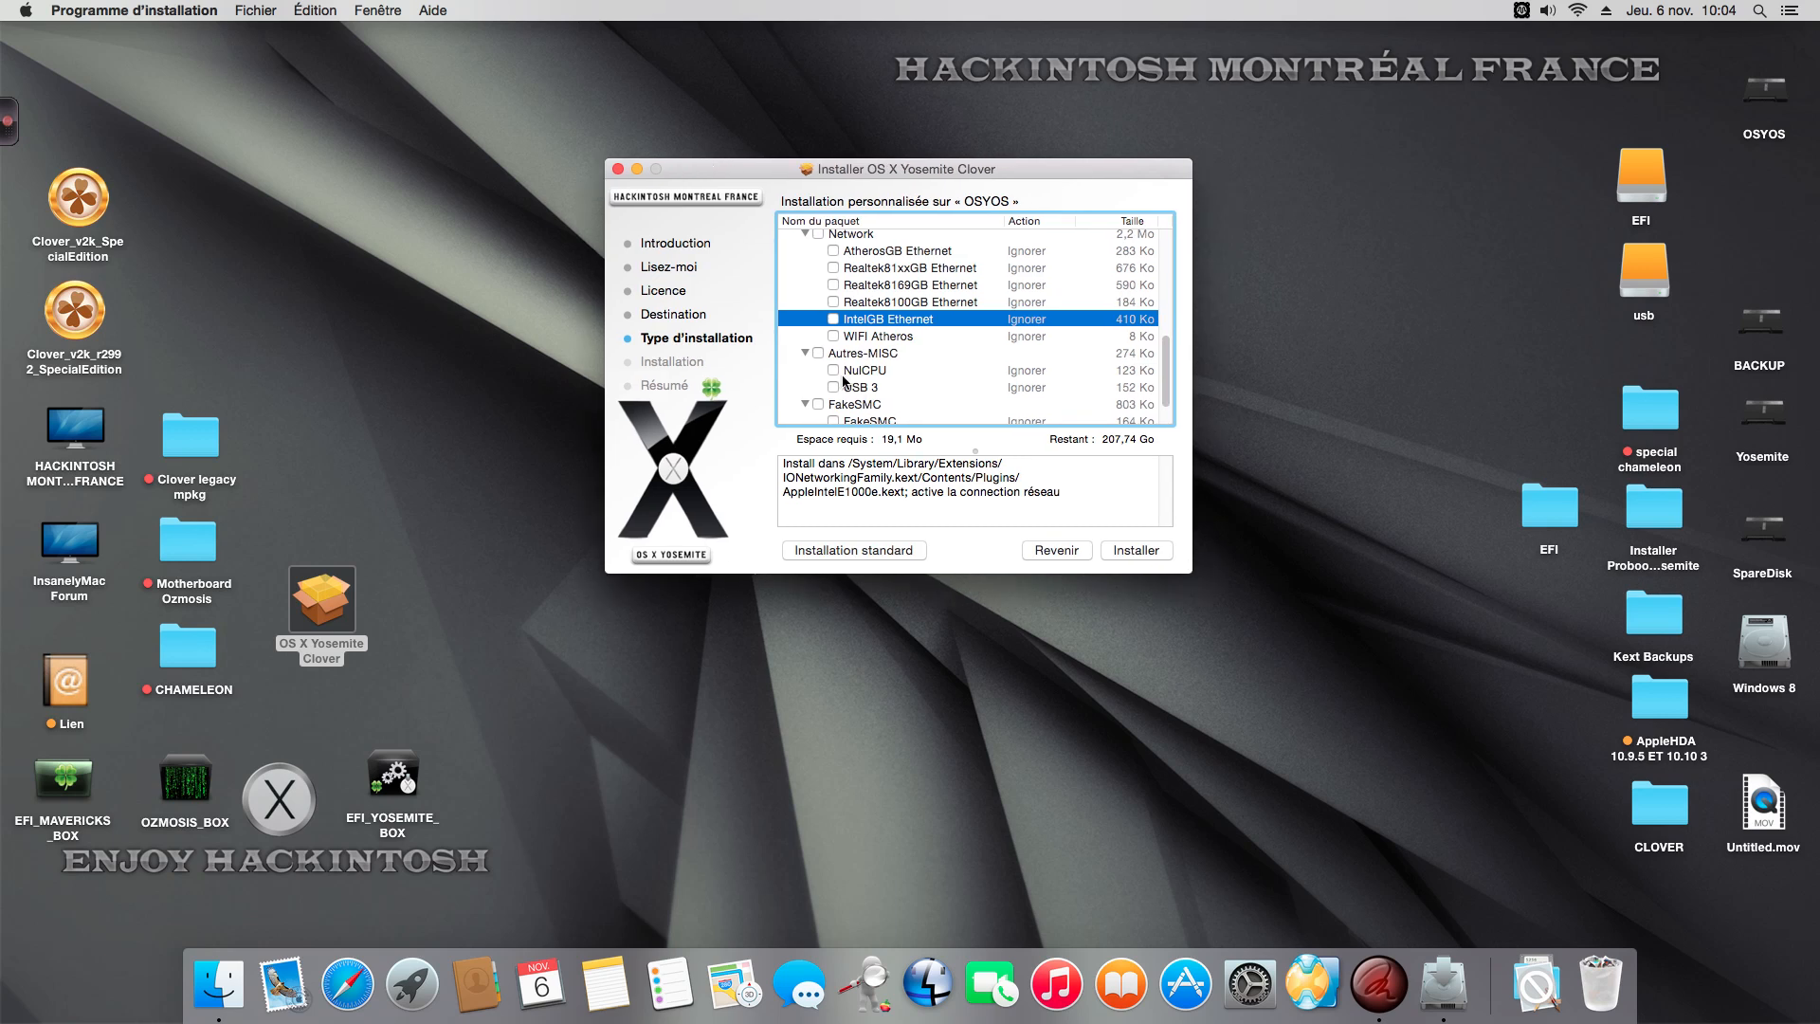
pyautogui.scroll(10, 839, 377)
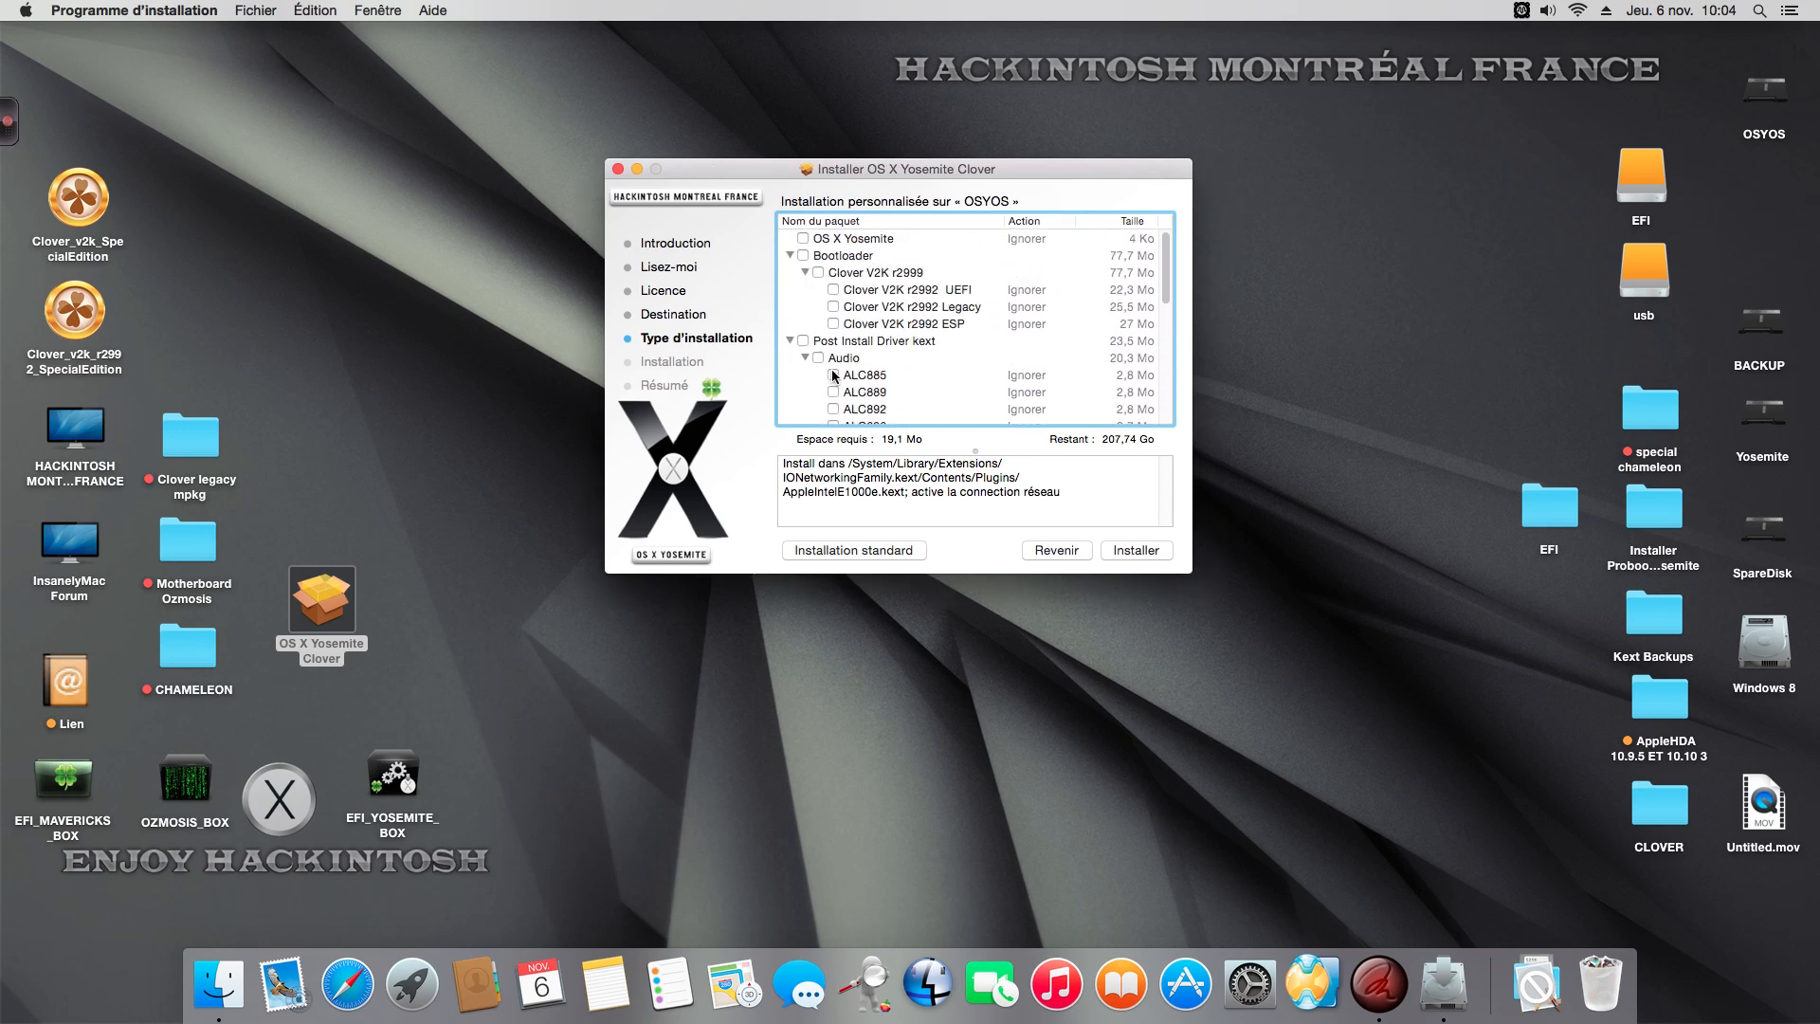
pyautogui.scroll(-10, 830, 370)
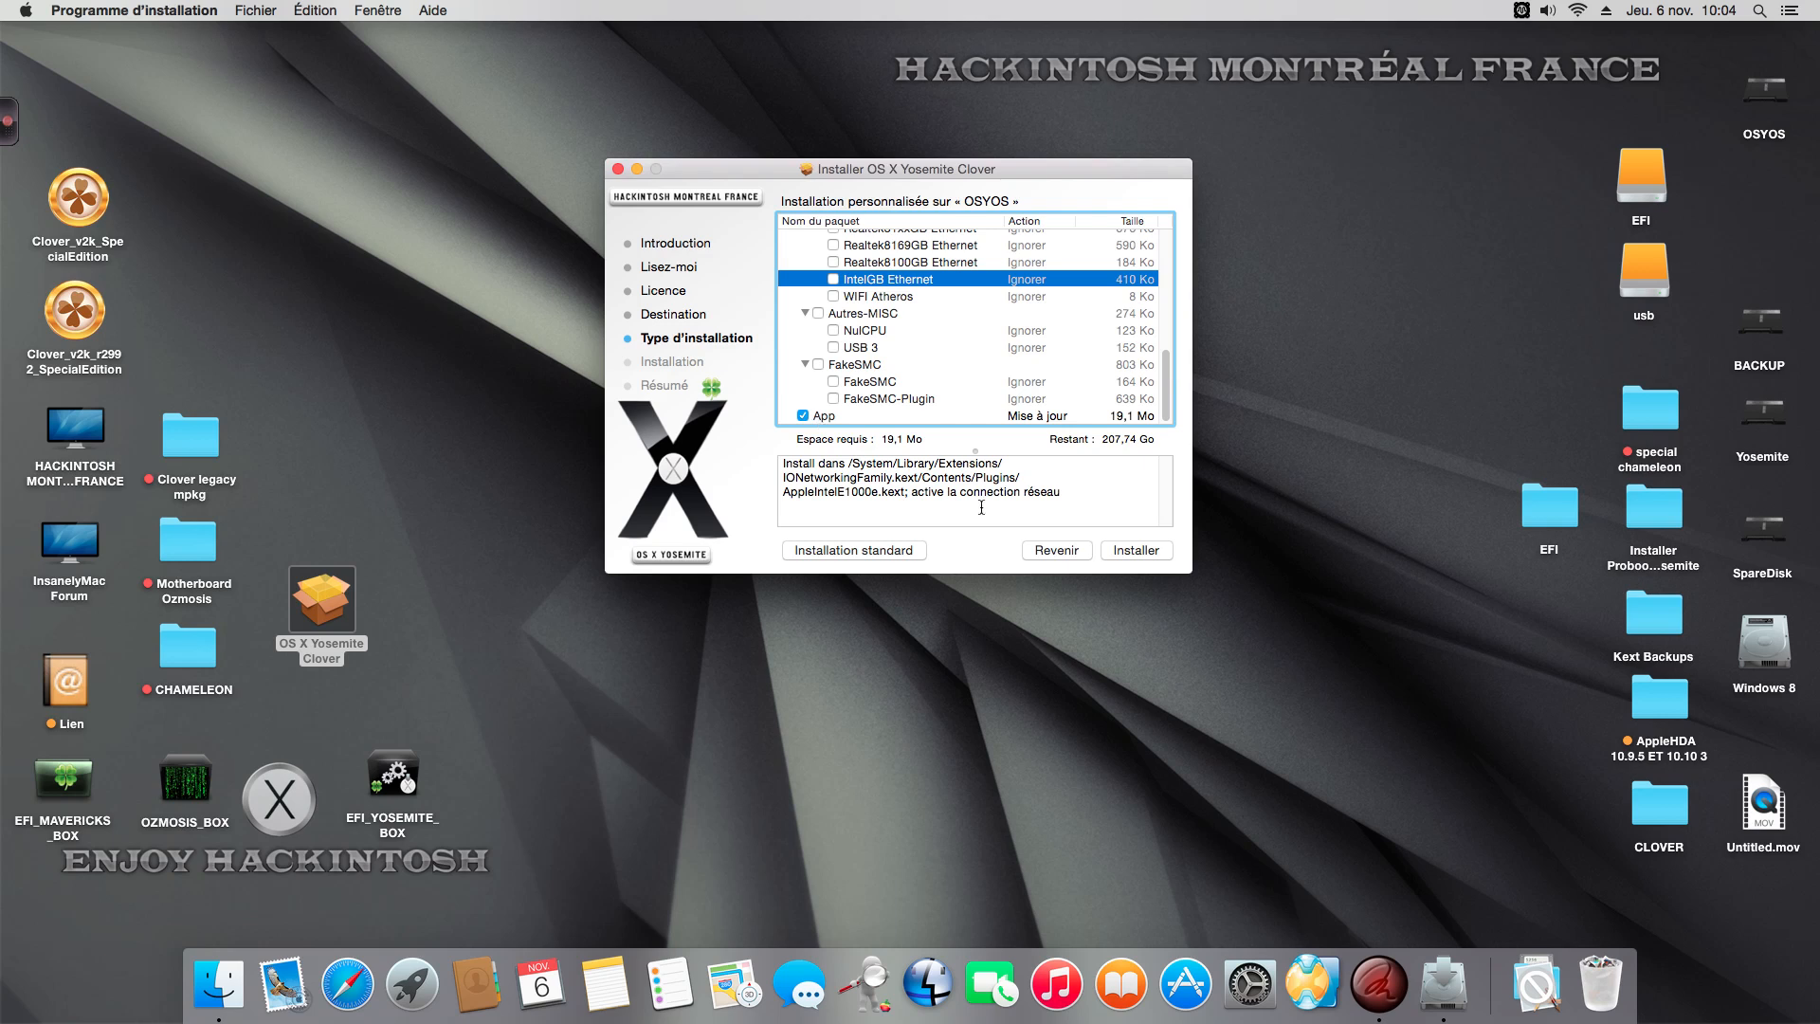
# - Install the App package on OSYOS, authorising the installation with the account password
pyautogui.click(1151, 555)
pyautogui.write('••')
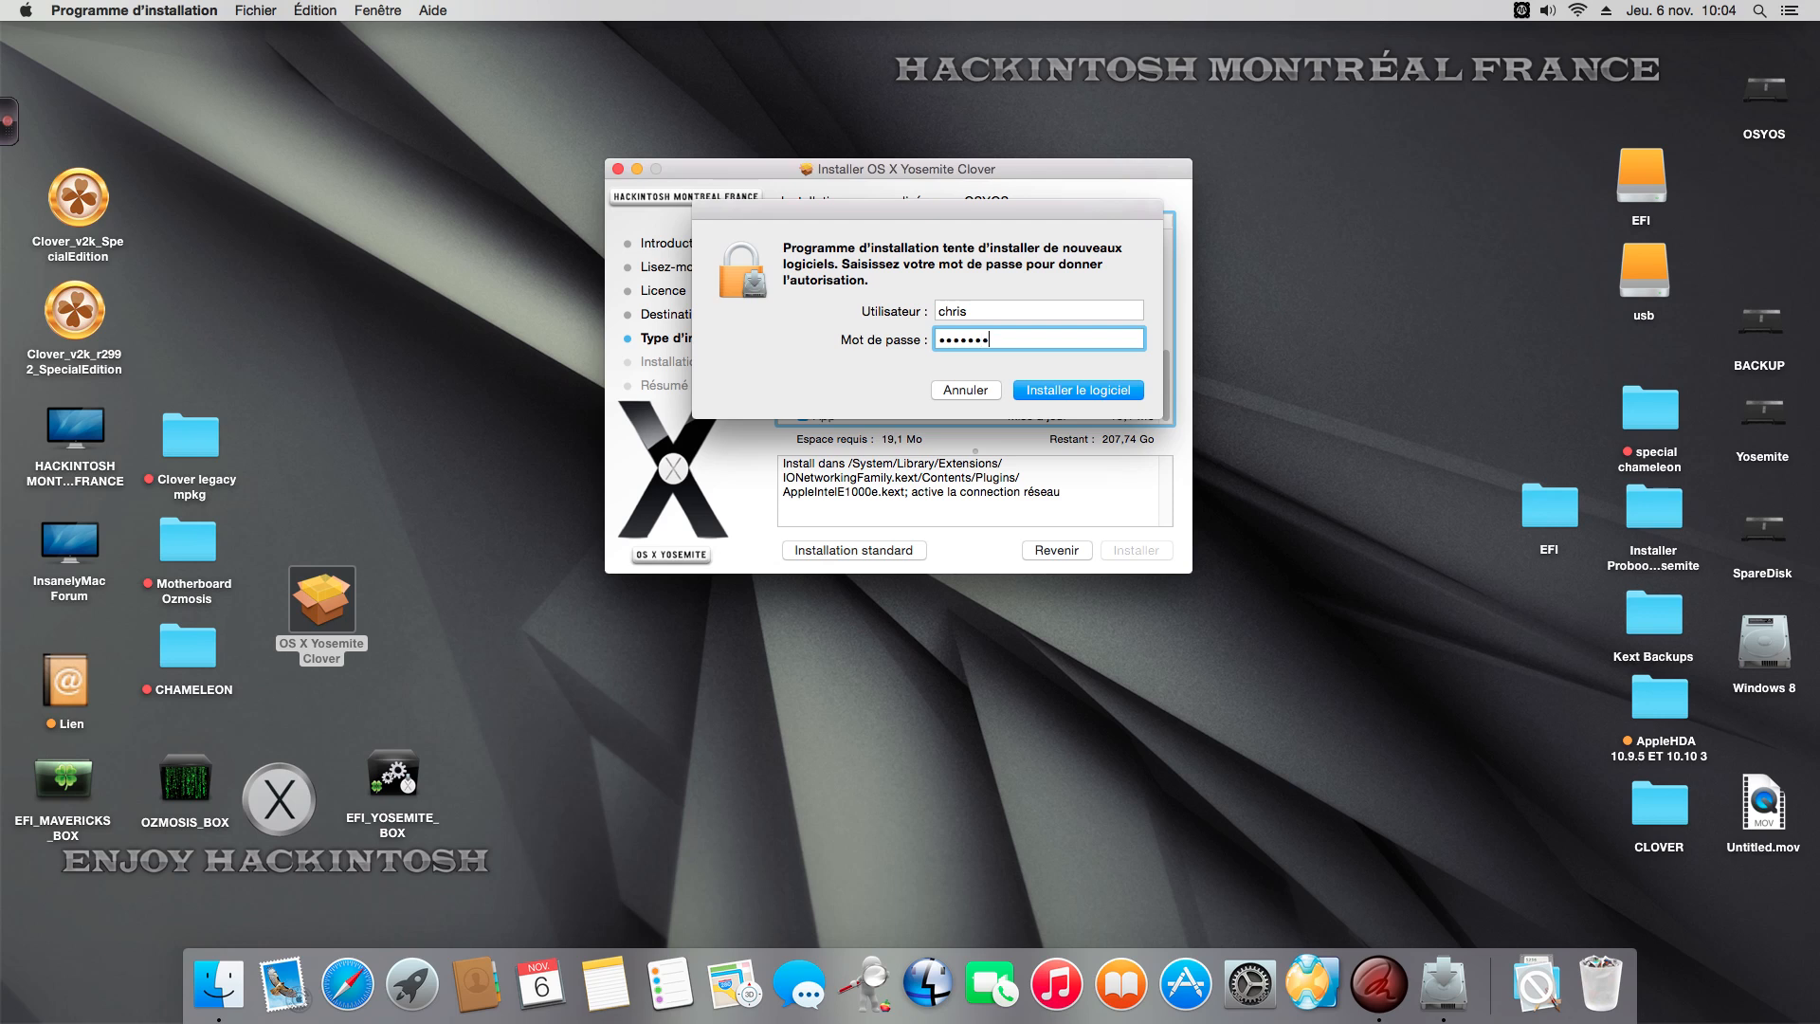
pyautogui.write('•••••')
pyautogui.press('Return')
# - Place the installed App folder above the EFI folder on the desktop, close the installer and open the App folder
pyautogui.moveTo(1669, 71); pyautogui.dragTo(1535, 402)
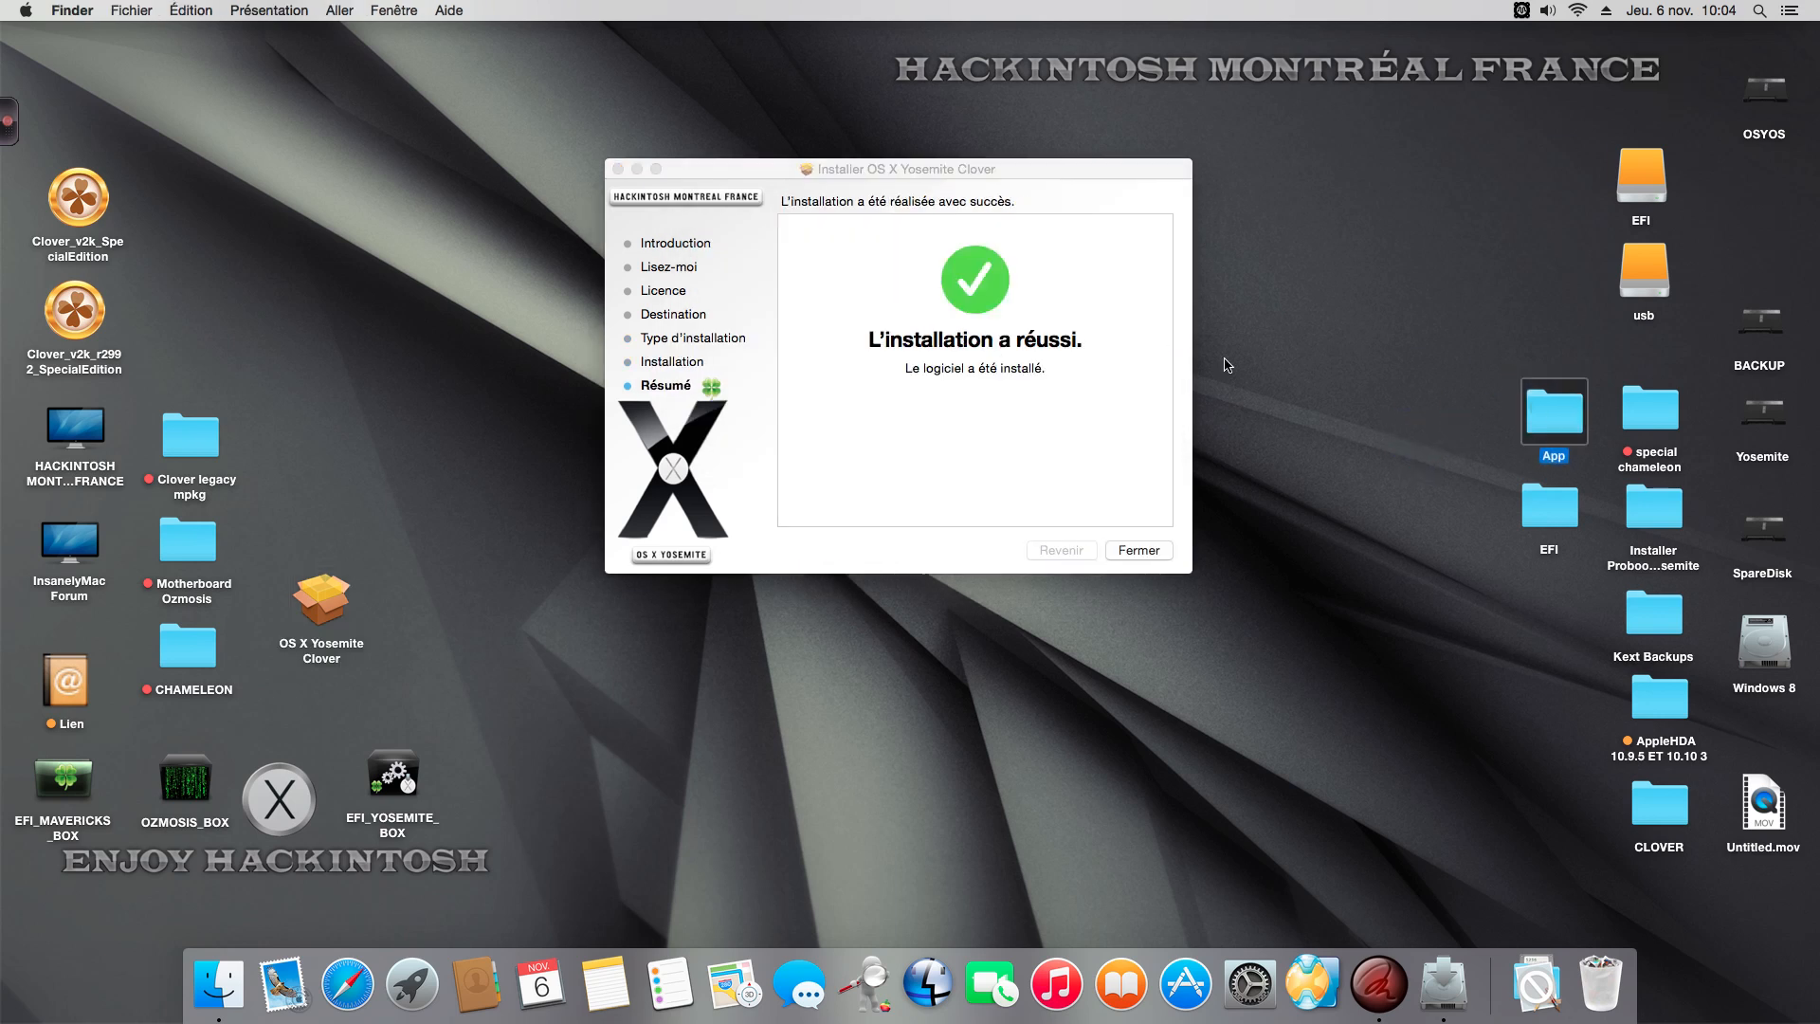
pyautogui.click(1133, 550)
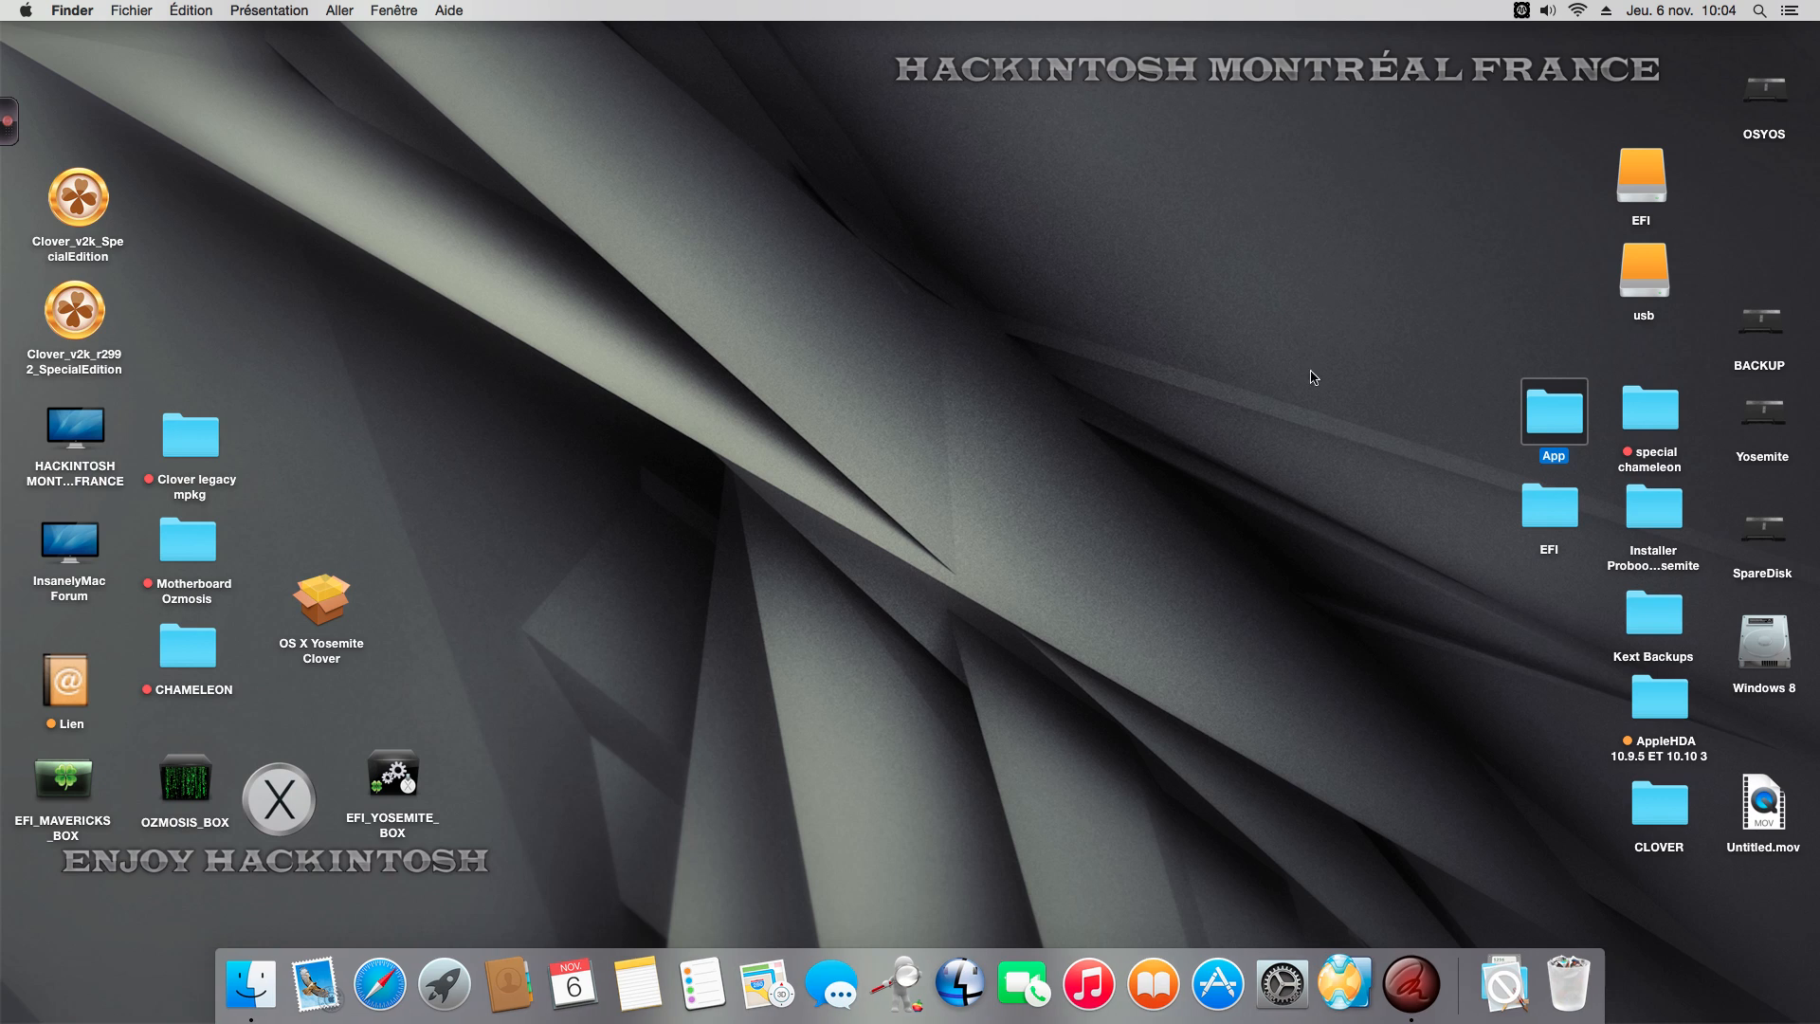
pyautogui.doubleClick(1551, 413)
pyautogui.moveTo(659, 179); pyautogui.dragTo(661, 171)
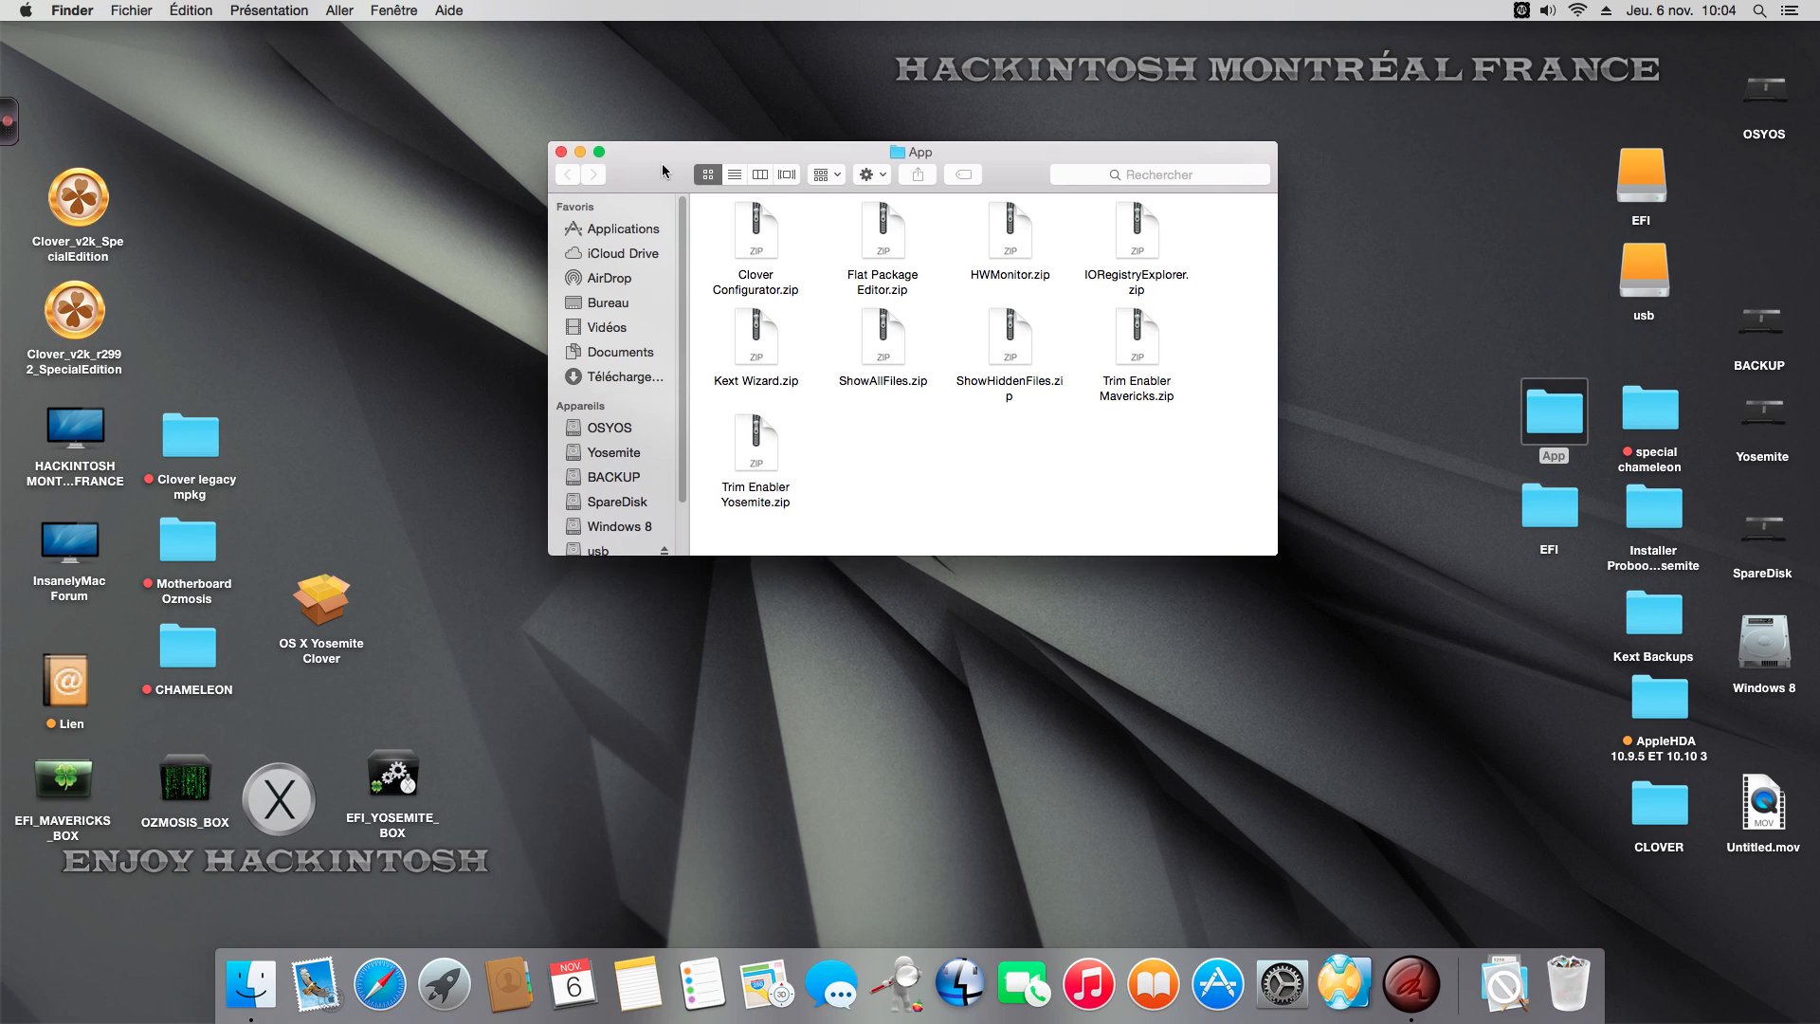
# - Extract Clover Configurator.zip and HWMonitor.zip from the App folder, and close the Téléchargements window each time
pyautogui.doubleClick(749, 238)
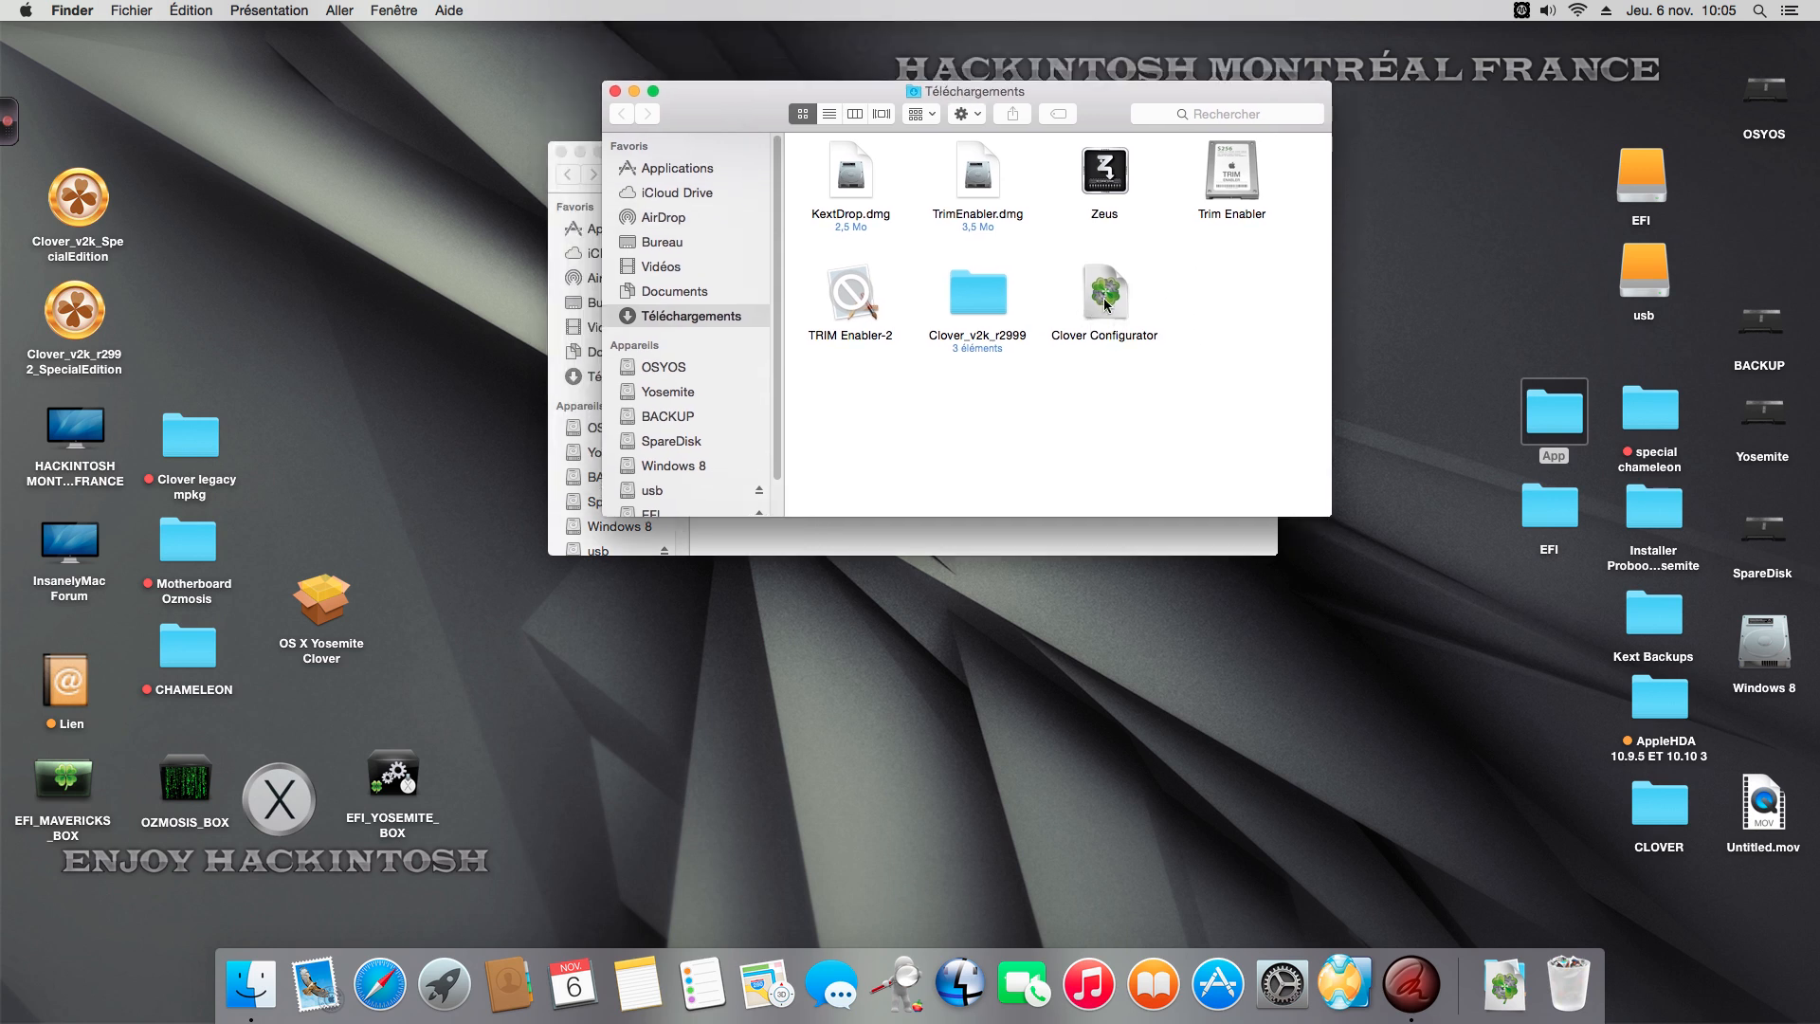
pyautogui.click(616, 91)
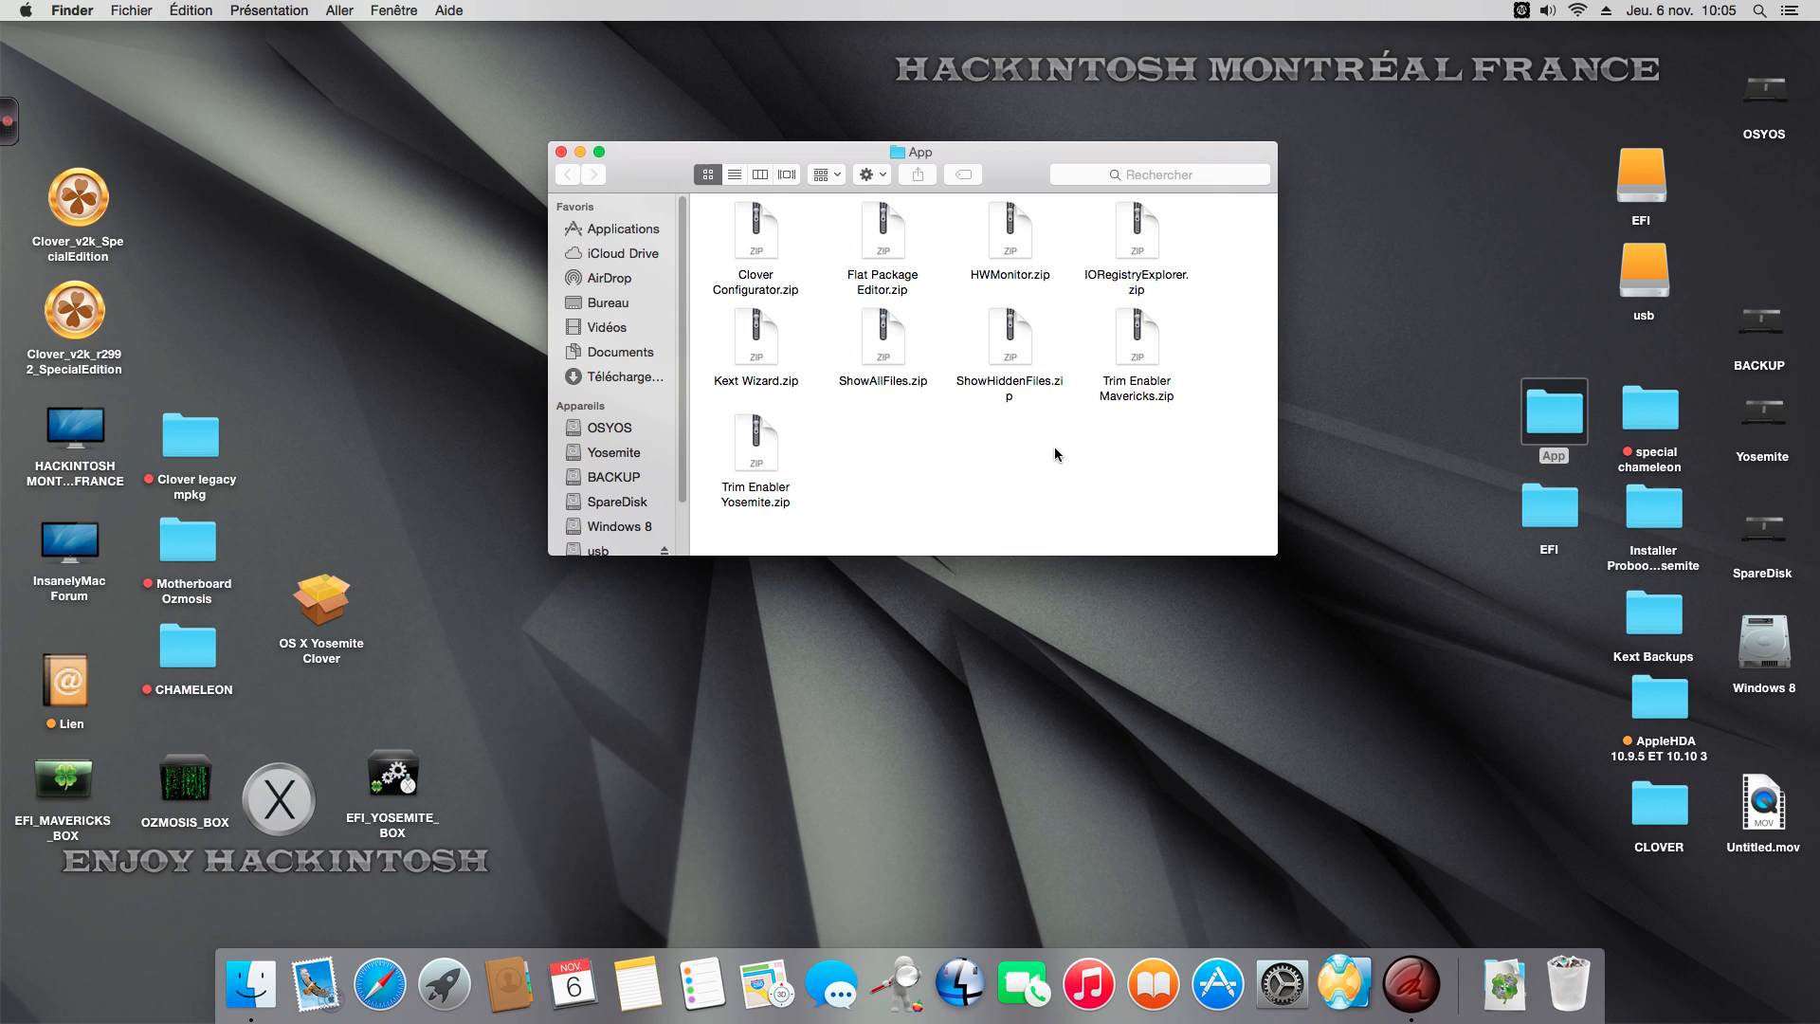
pyautogui.doubleClick(997, 228)
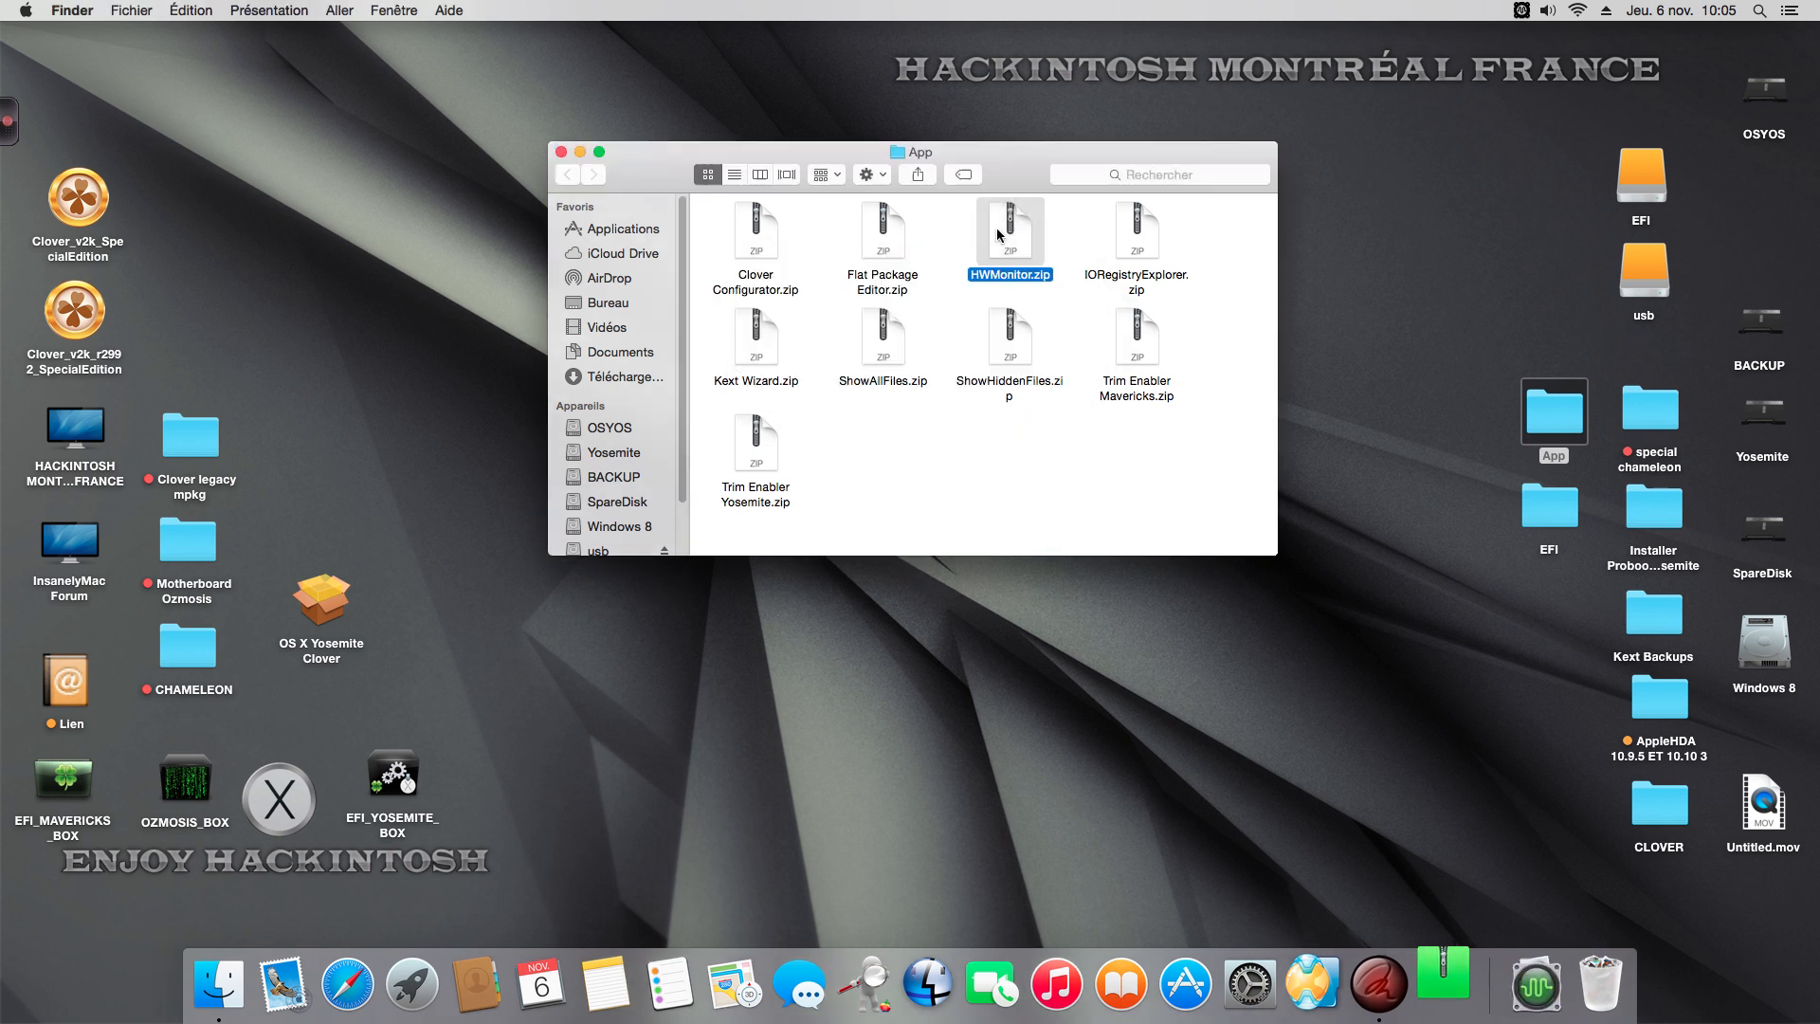
pyautogui.moveTo(1223, 302); pyautogui.dragTo(1228, 343)
pyautogui.click(1067, 414)
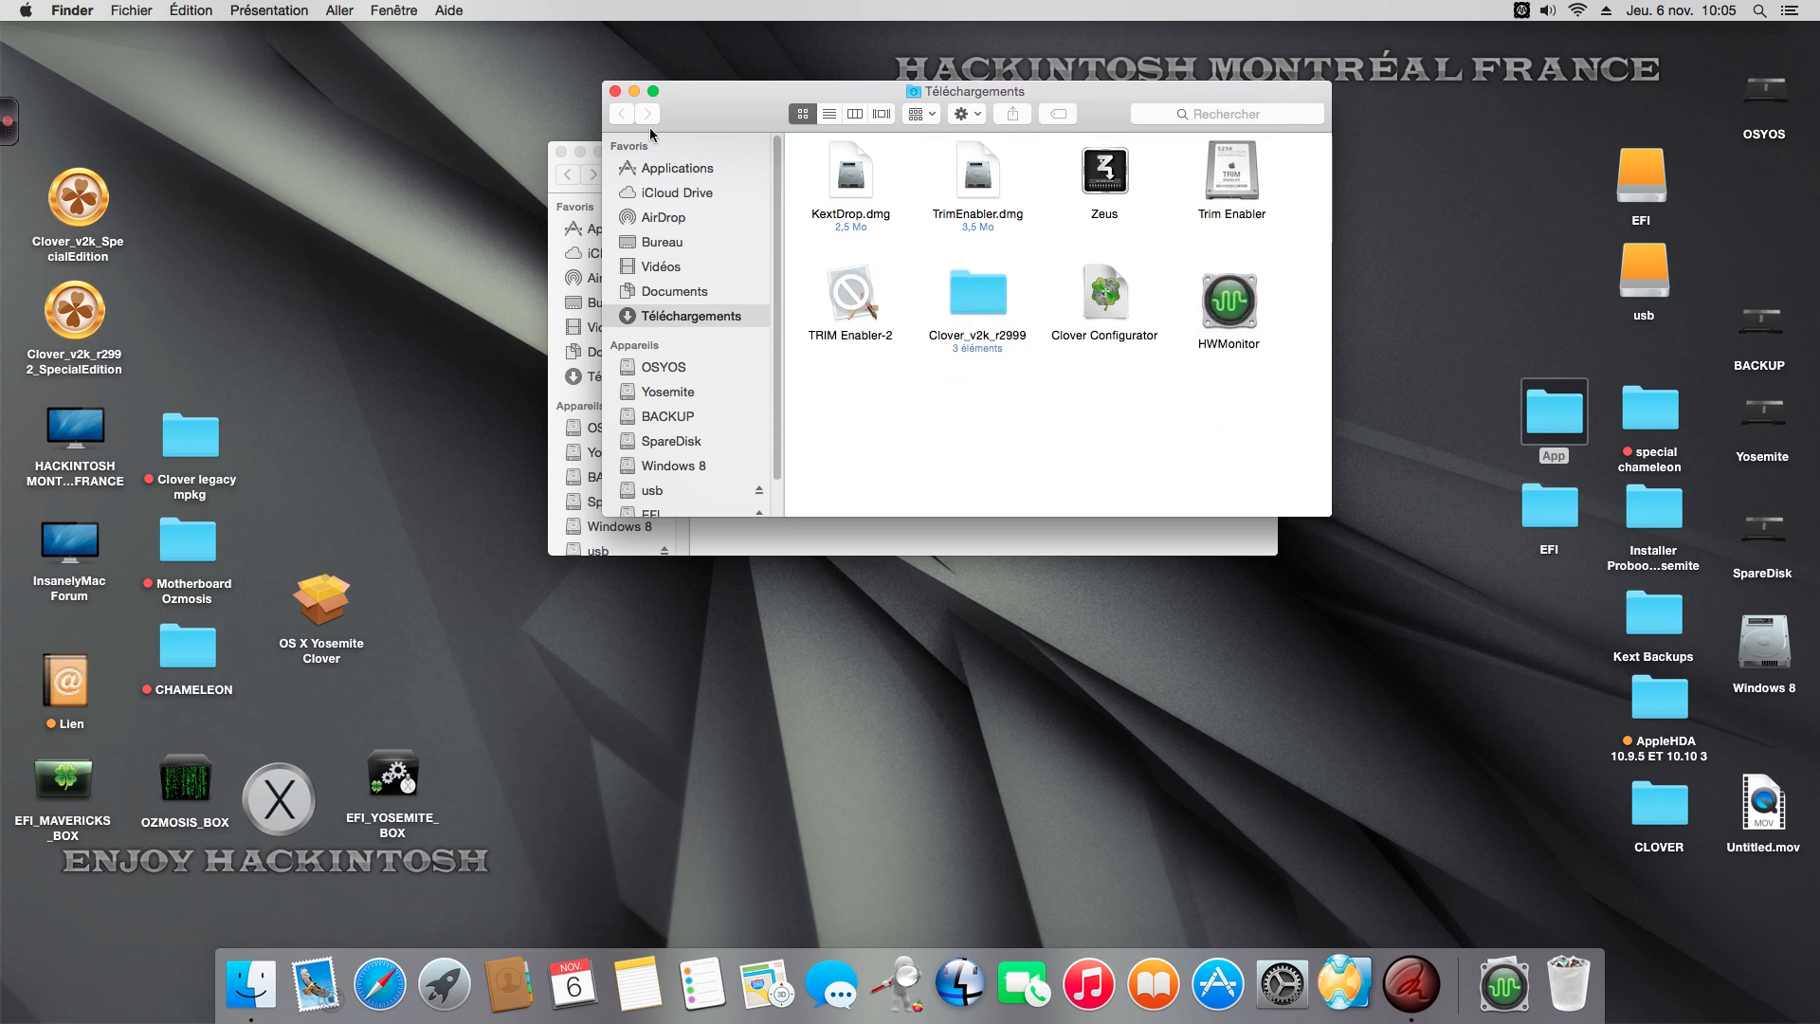
pyautogui.click(615, 91)
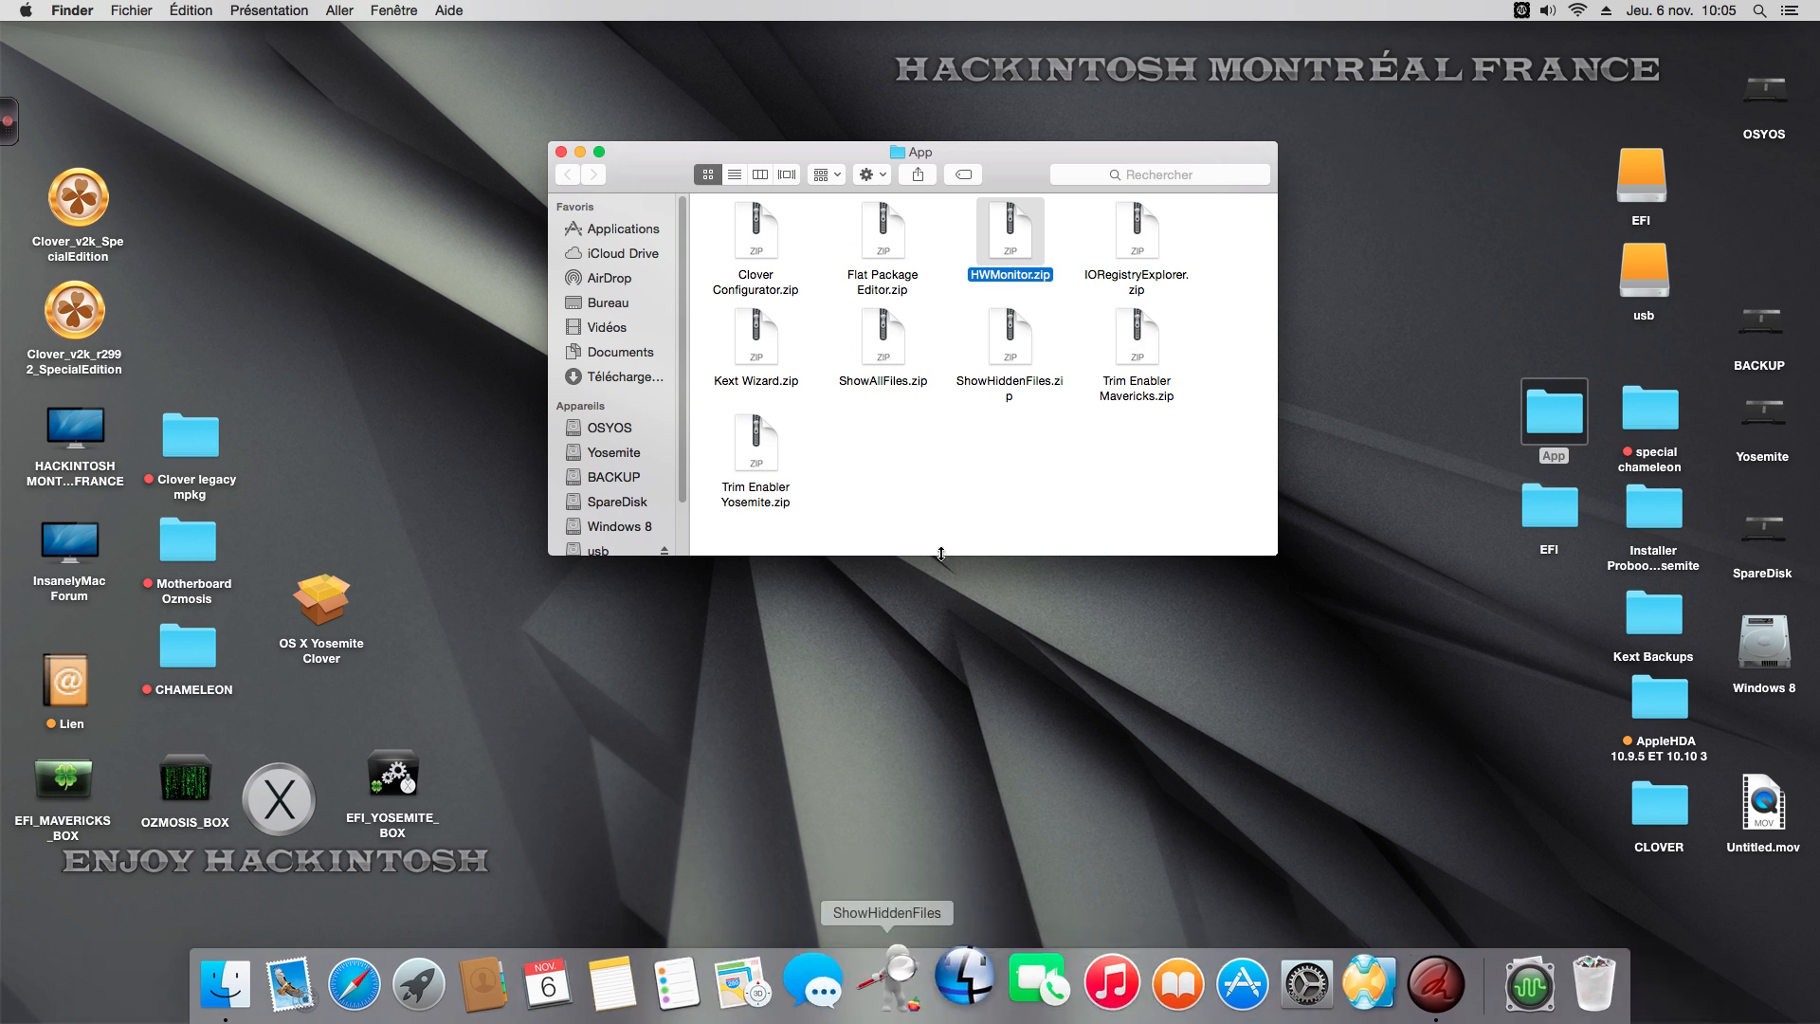
# - Close the App folder window and open Préférences Système
pyautogui.click(946, 485)
pyautogui.moveTo(655, 160); pyautogui.dragTo(652, 156)
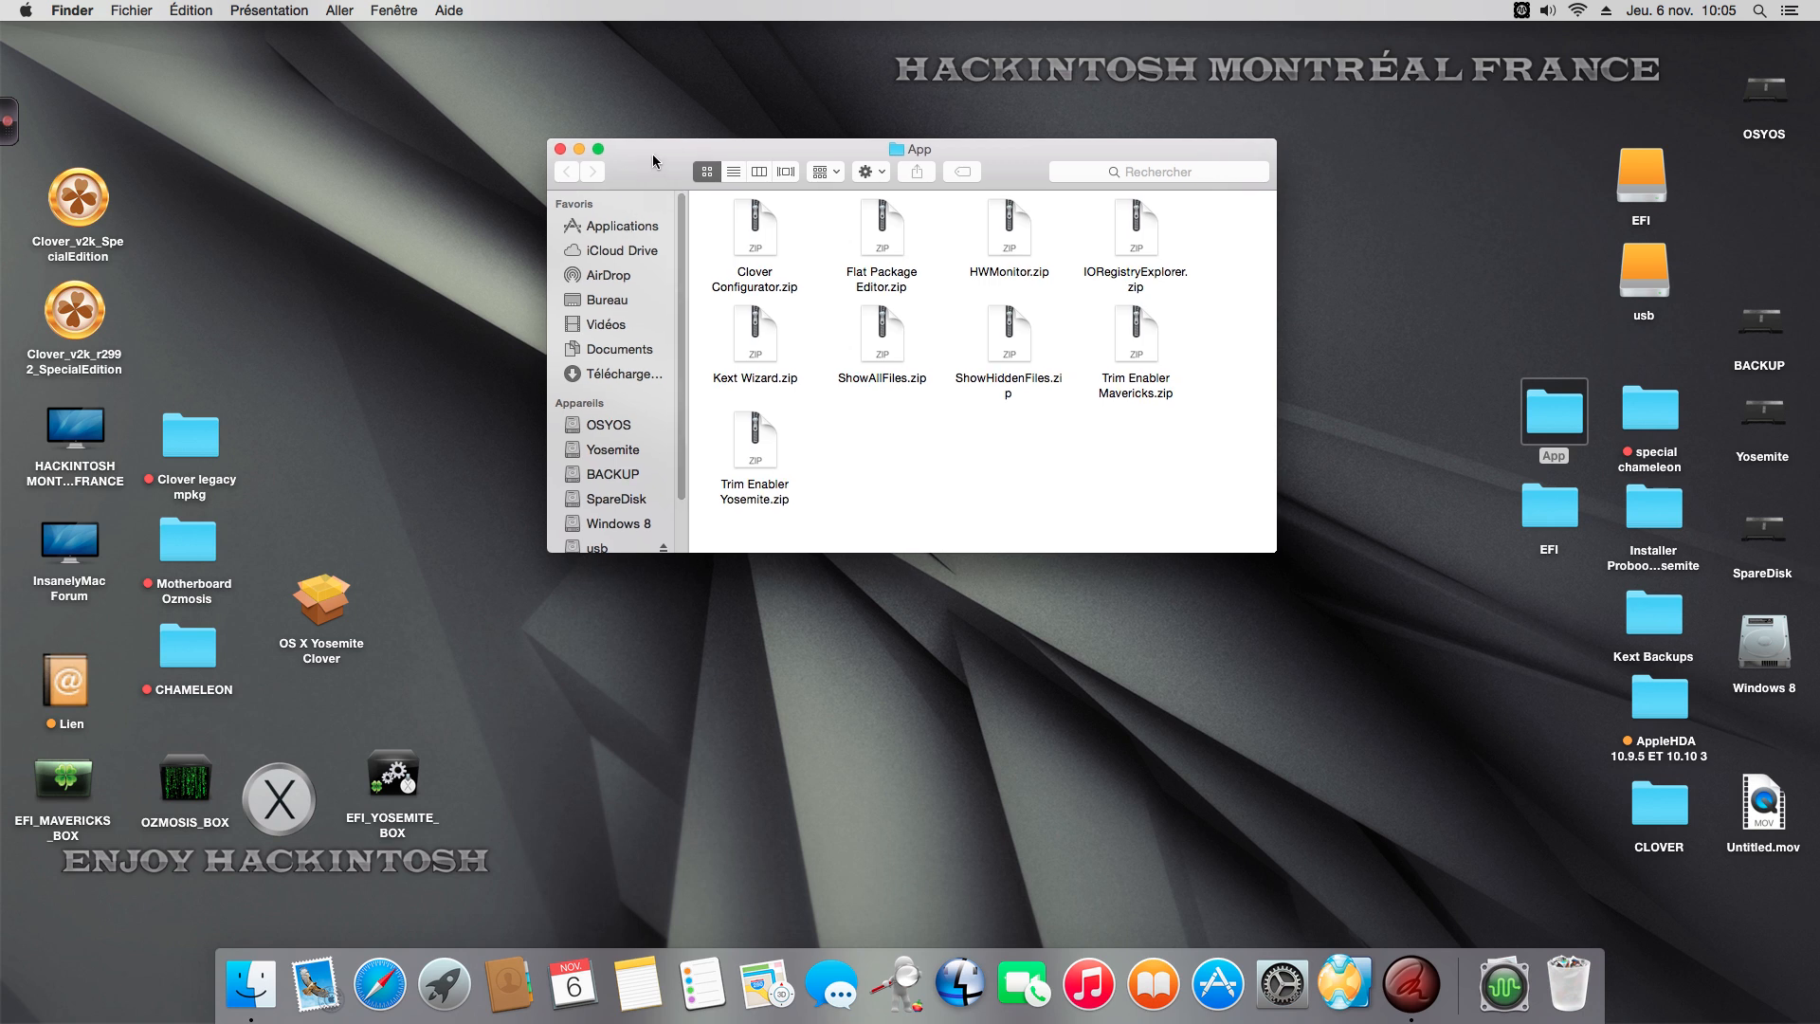
pyautogui.click(561, 150)
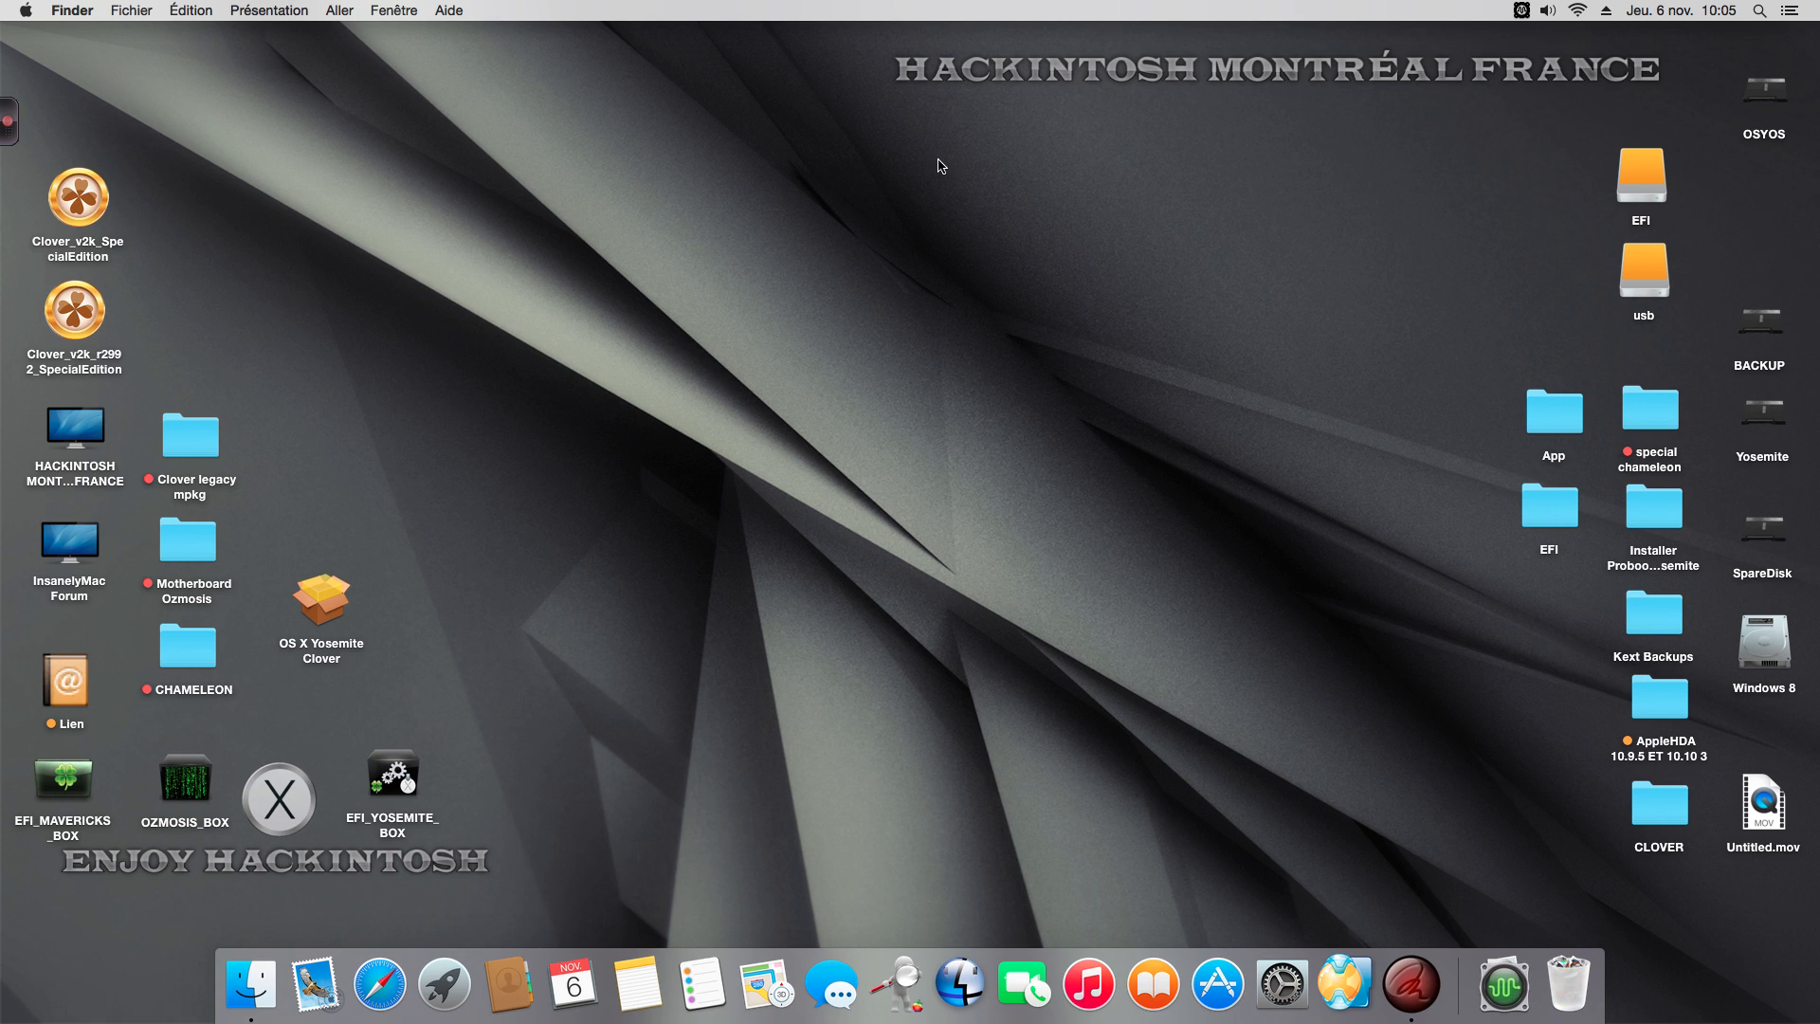
pyautogui.click(1282, 982)
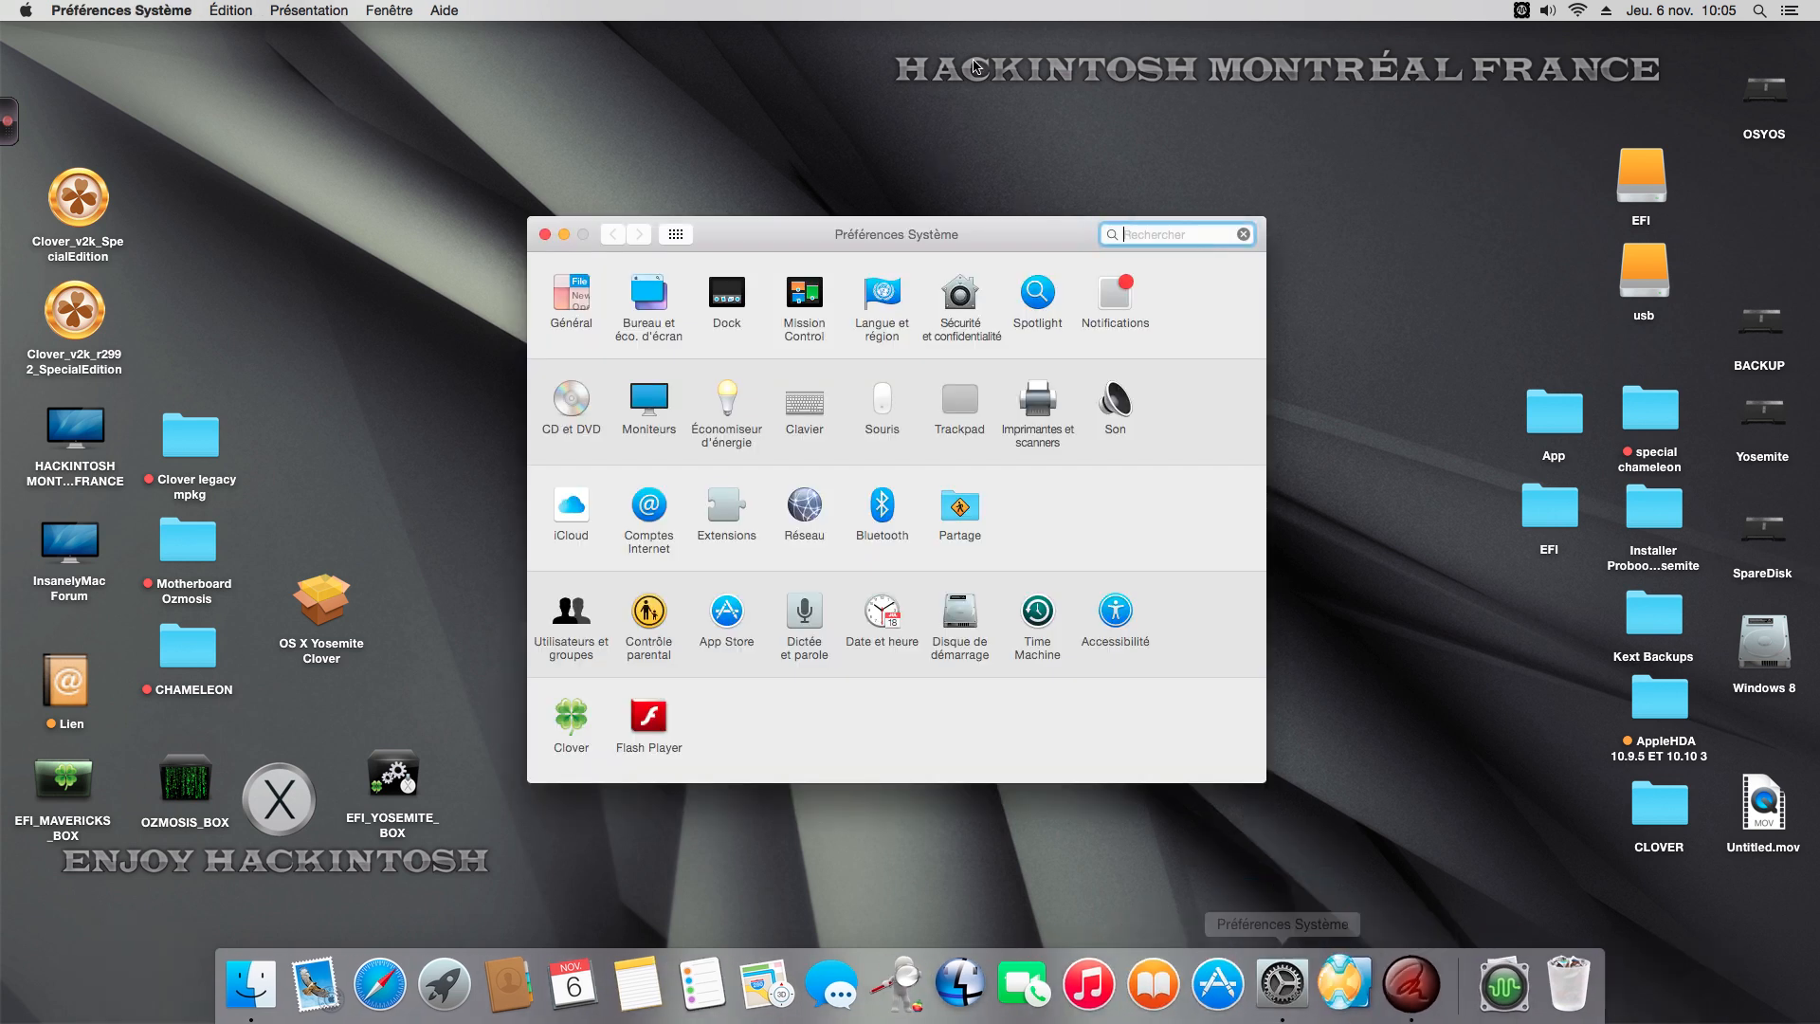
# - Review the sound settings and the Ethernet and Ethernet 2 connections in the network settings, and close Préférences Système
pyautogui.click(1115, 400)
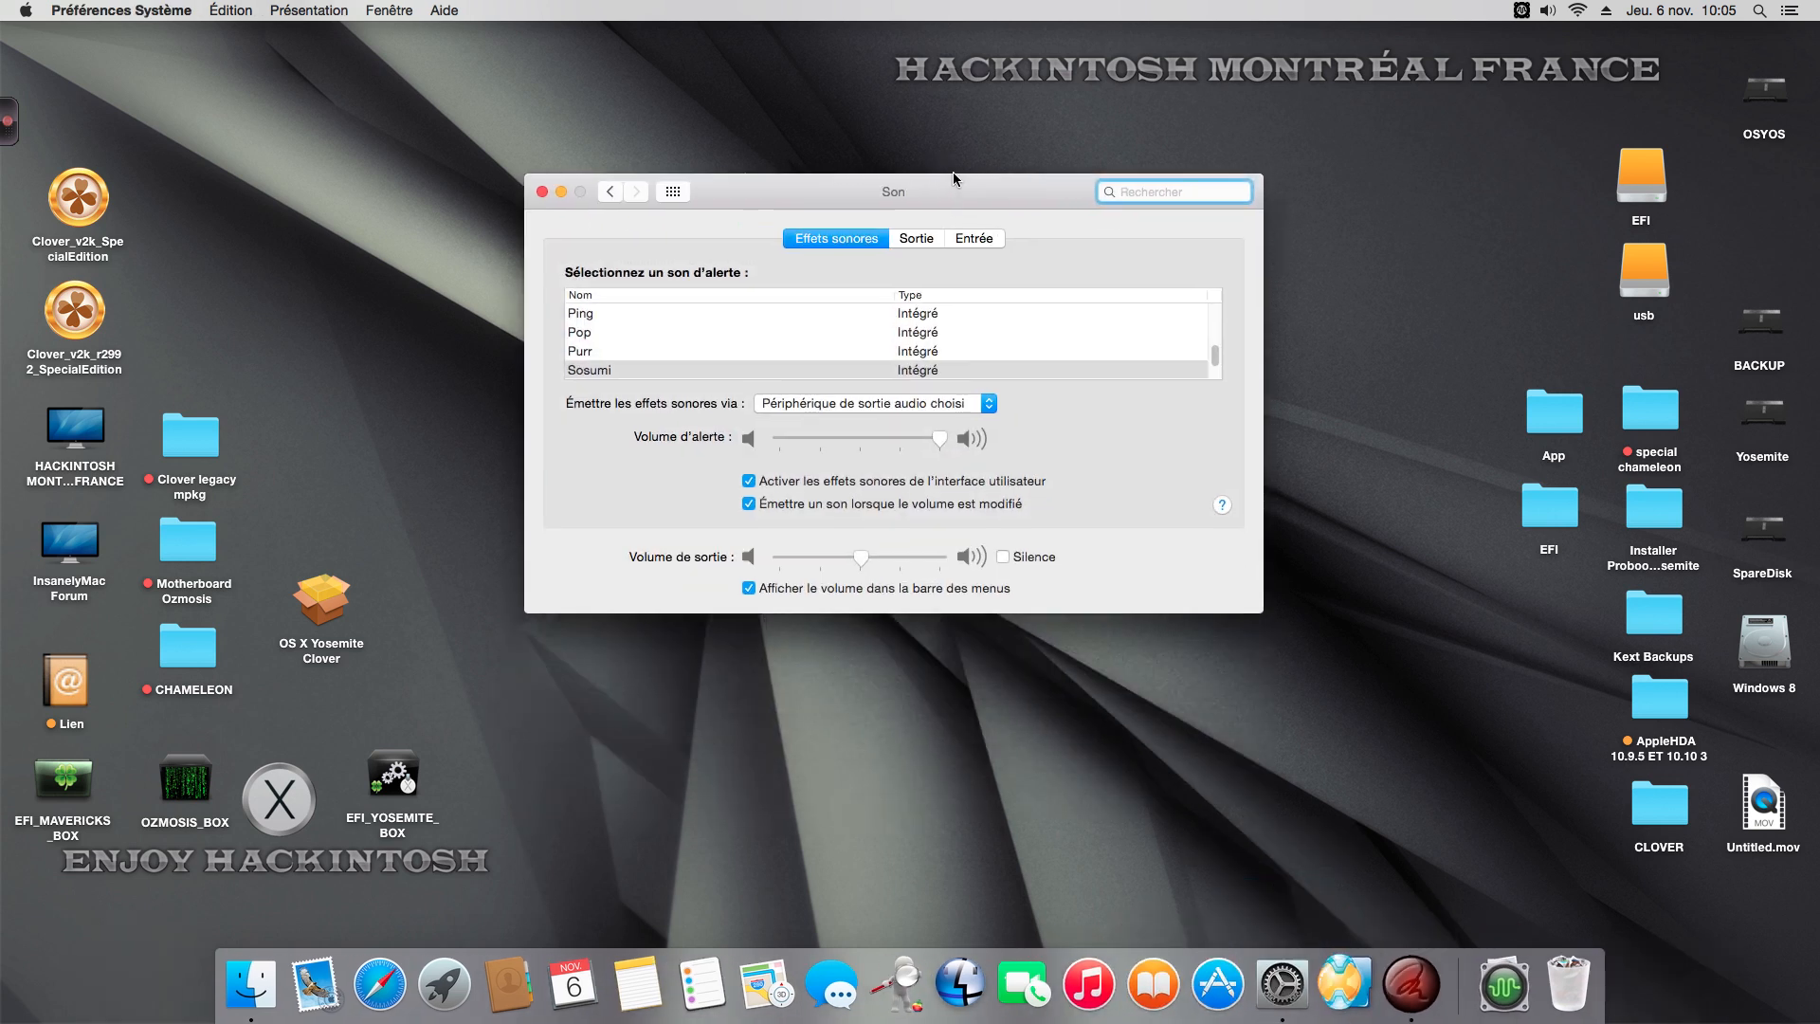
pyautogui.moveTo(952, 174); pyautogui.dragTo(945, 155)
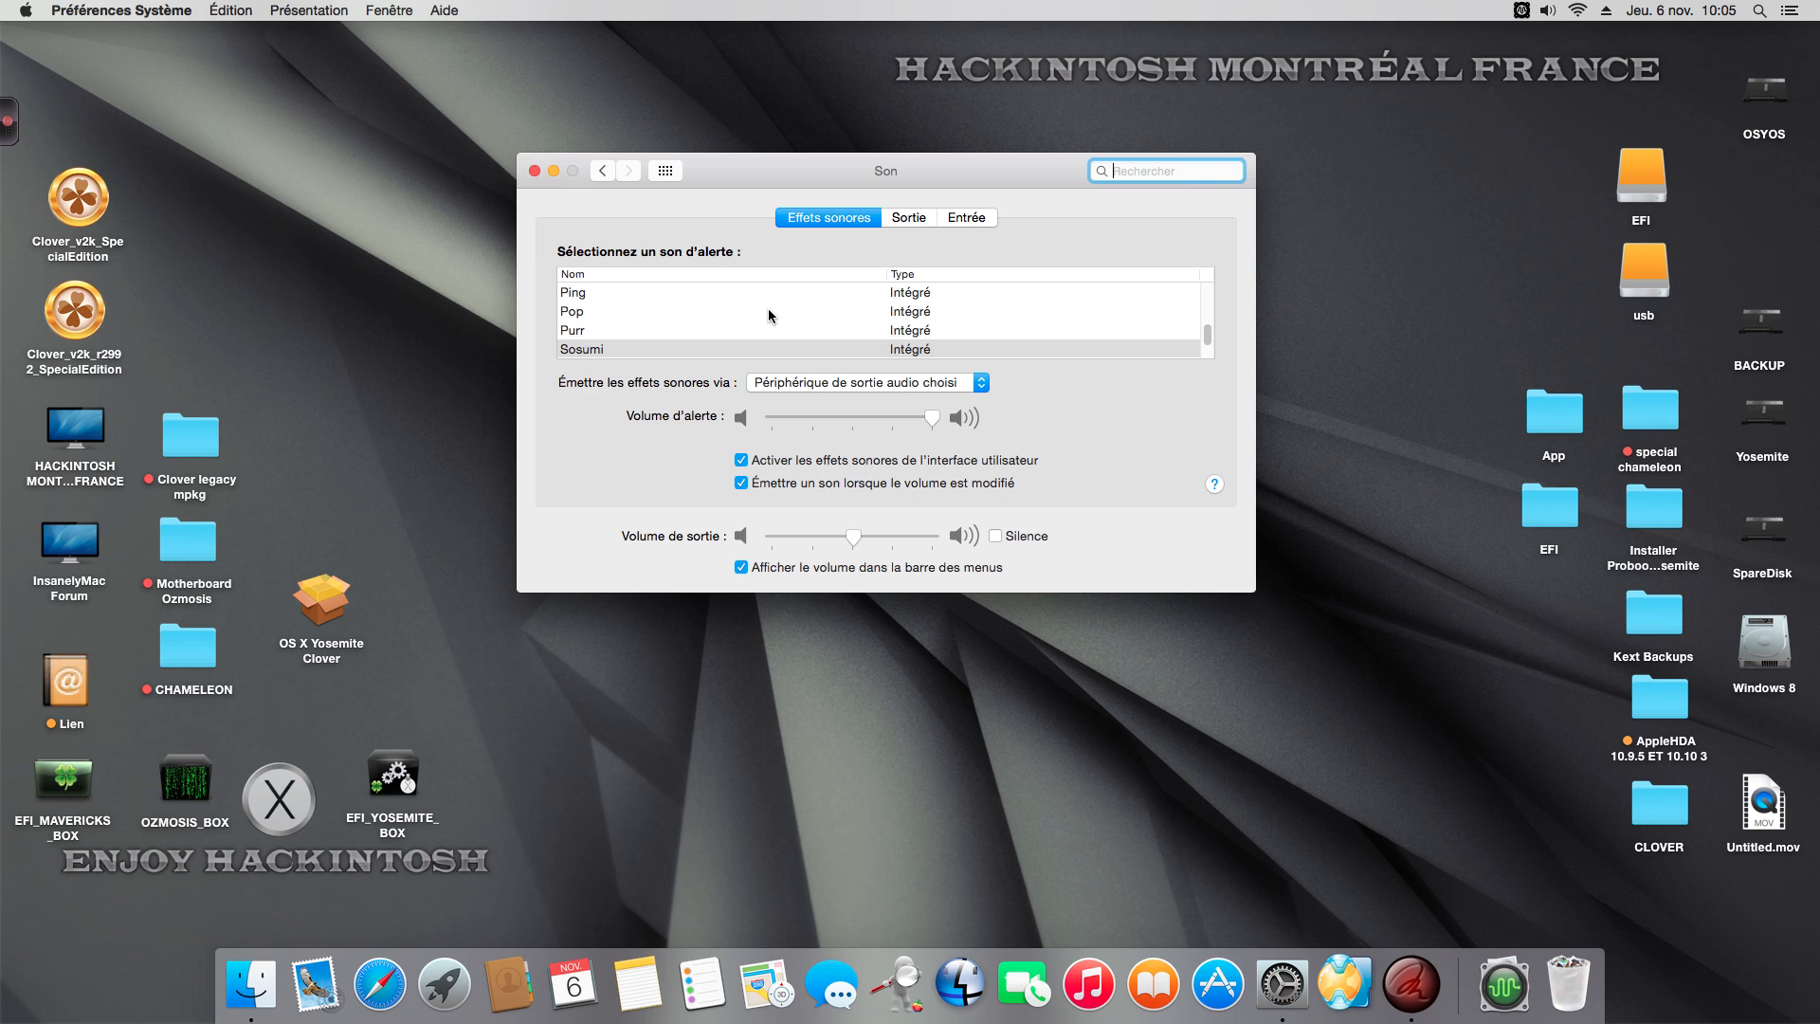
pyautogui.click(671, 170)
pyautogui.click(806, 439)
pyautogui.moveTo(751, 160); pyautogui.dragTo(817, 152)
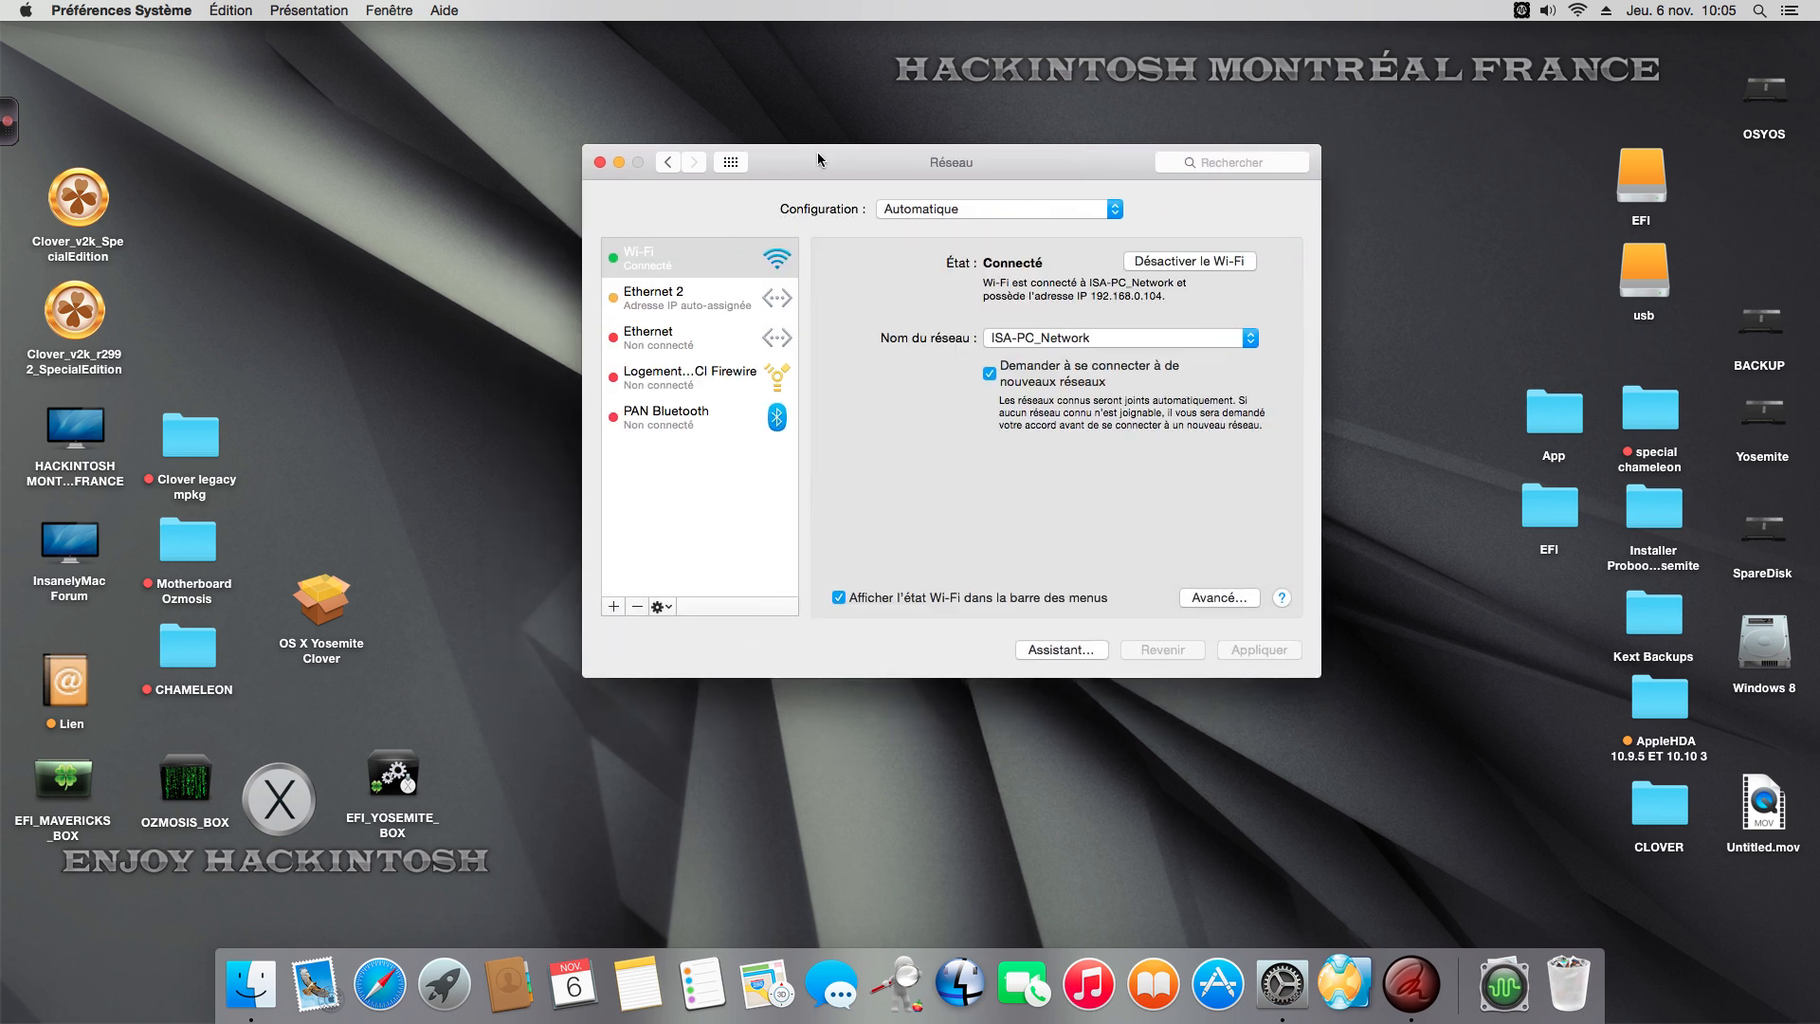
pyautogui.click(672, 303)
pyautogui.click(662, 345)
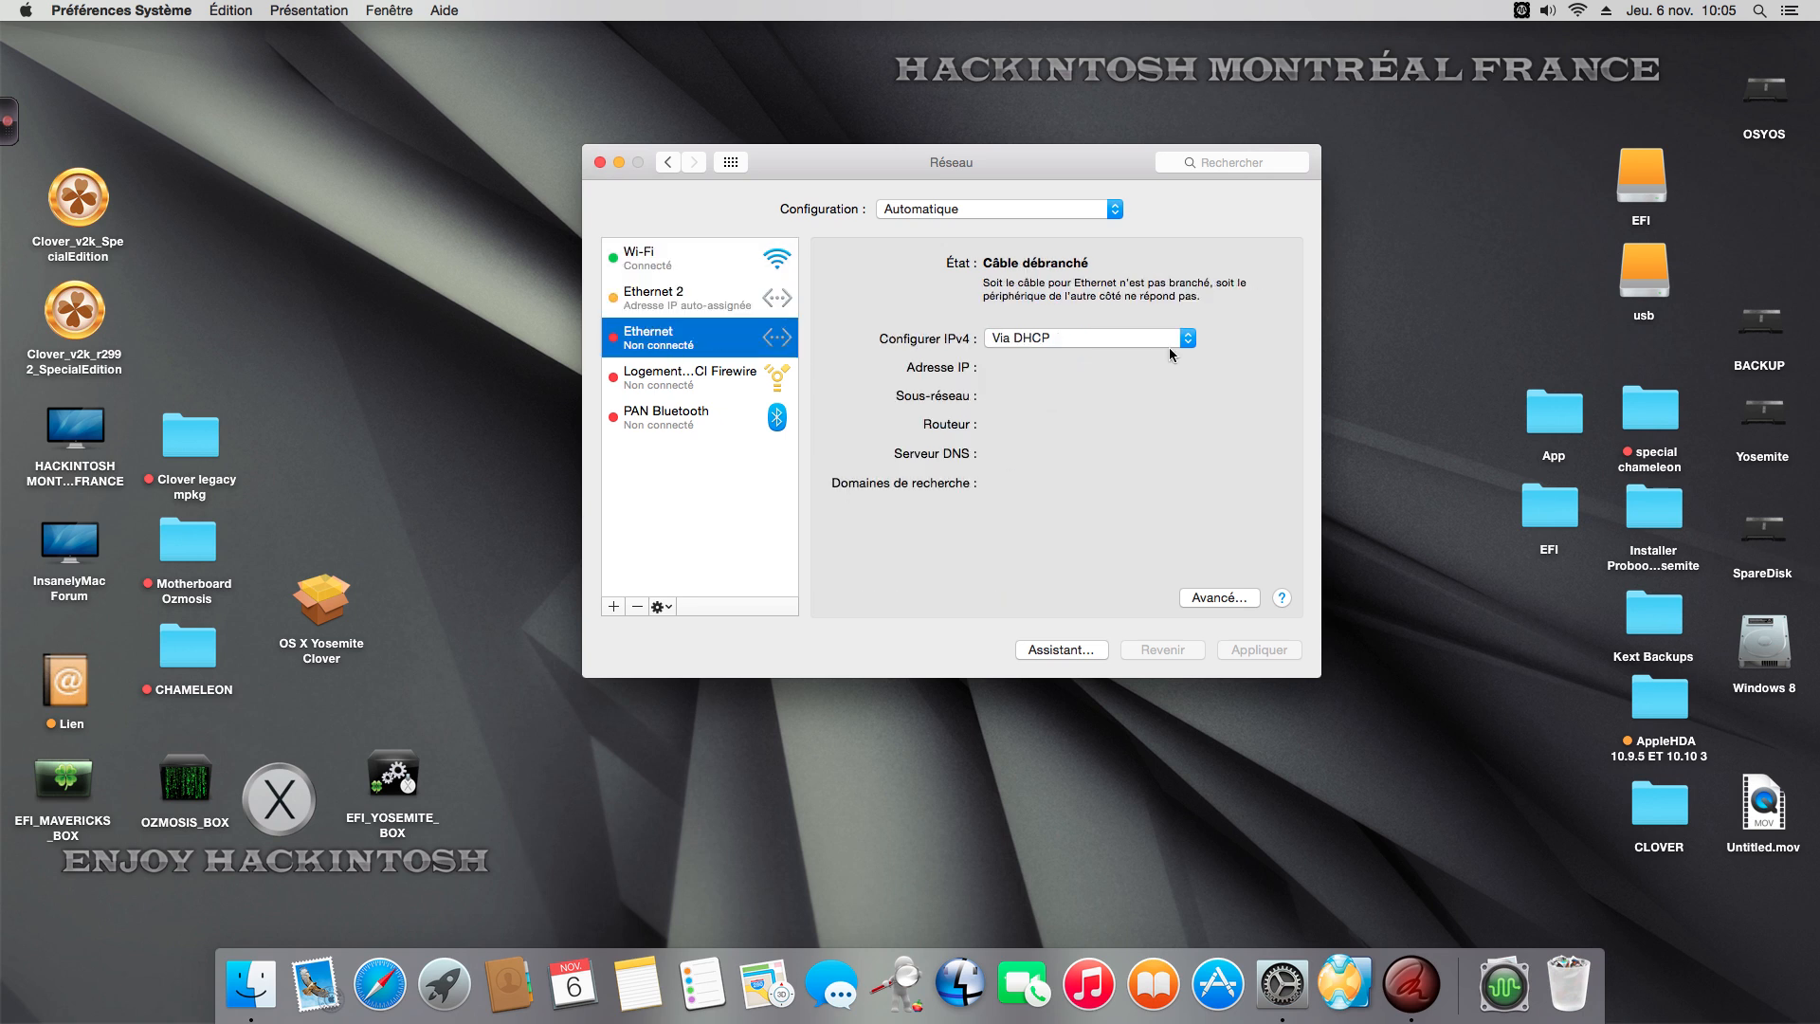
pyautogui.click(657, 308)
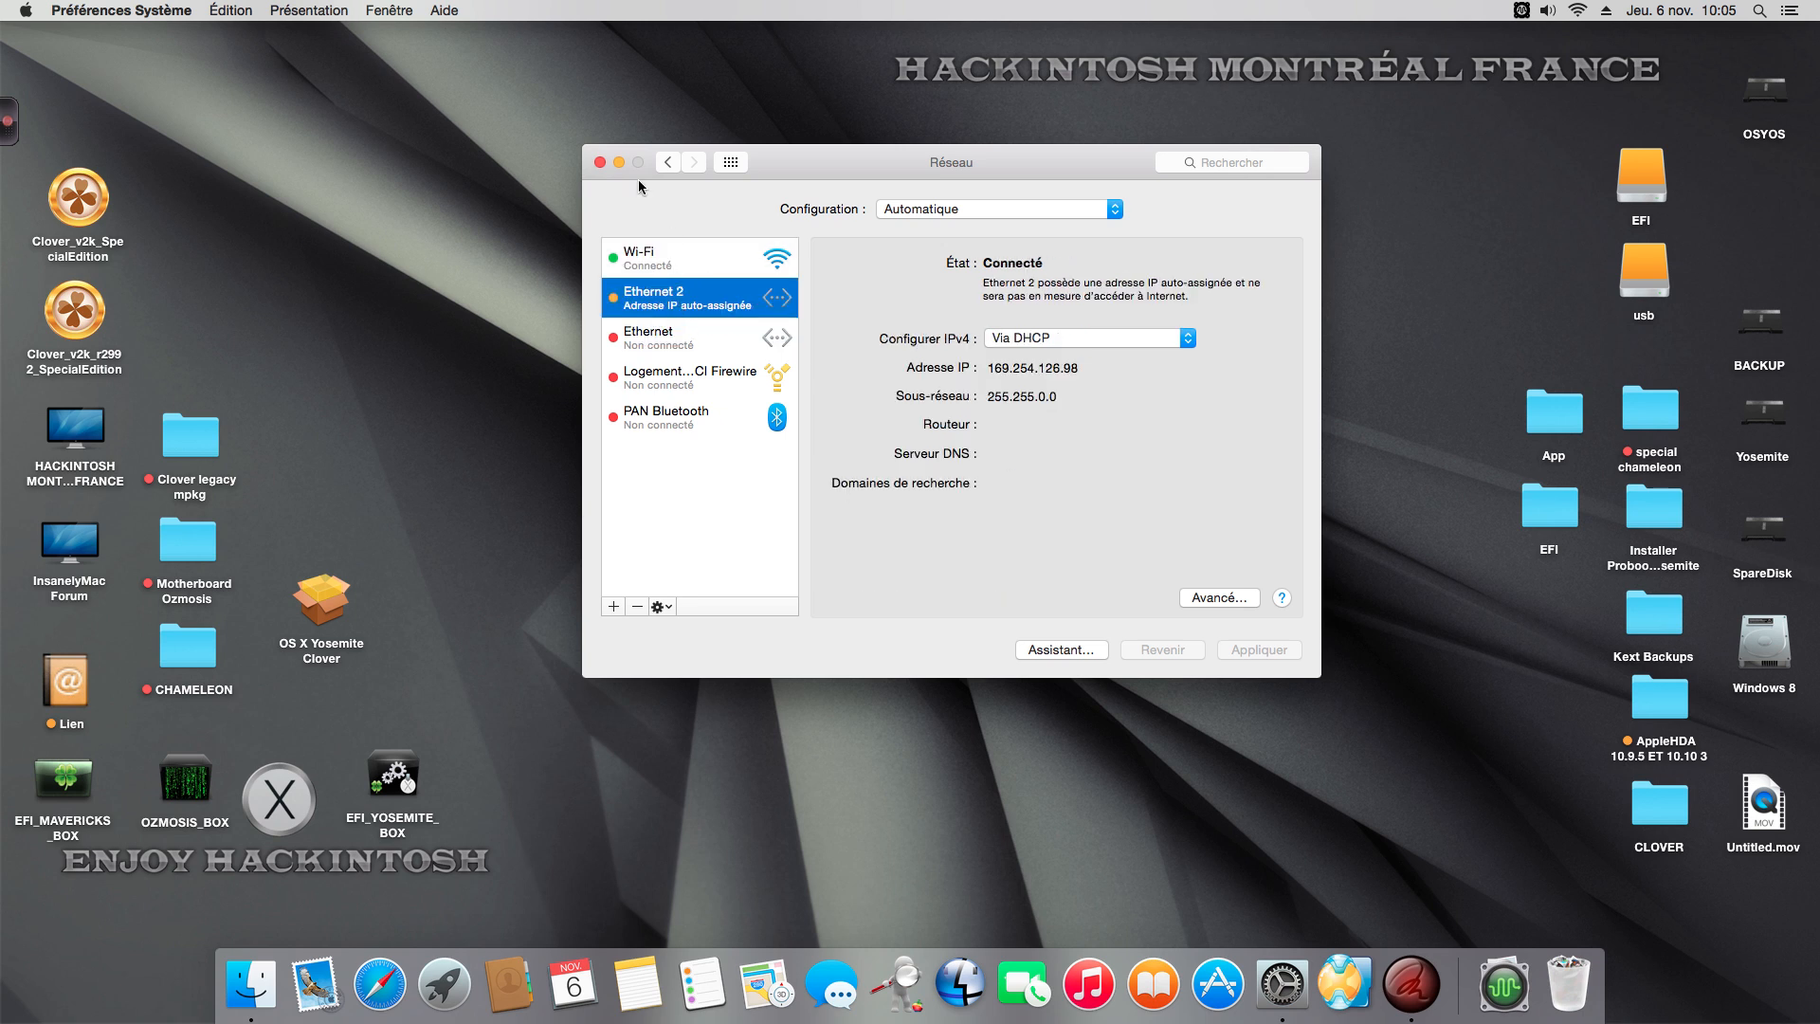
pyautogui.click(599, 163)
# - Open the full system report from À propos de ce Mac and examine the audio hardware details
pyautogui.click(31, 9)
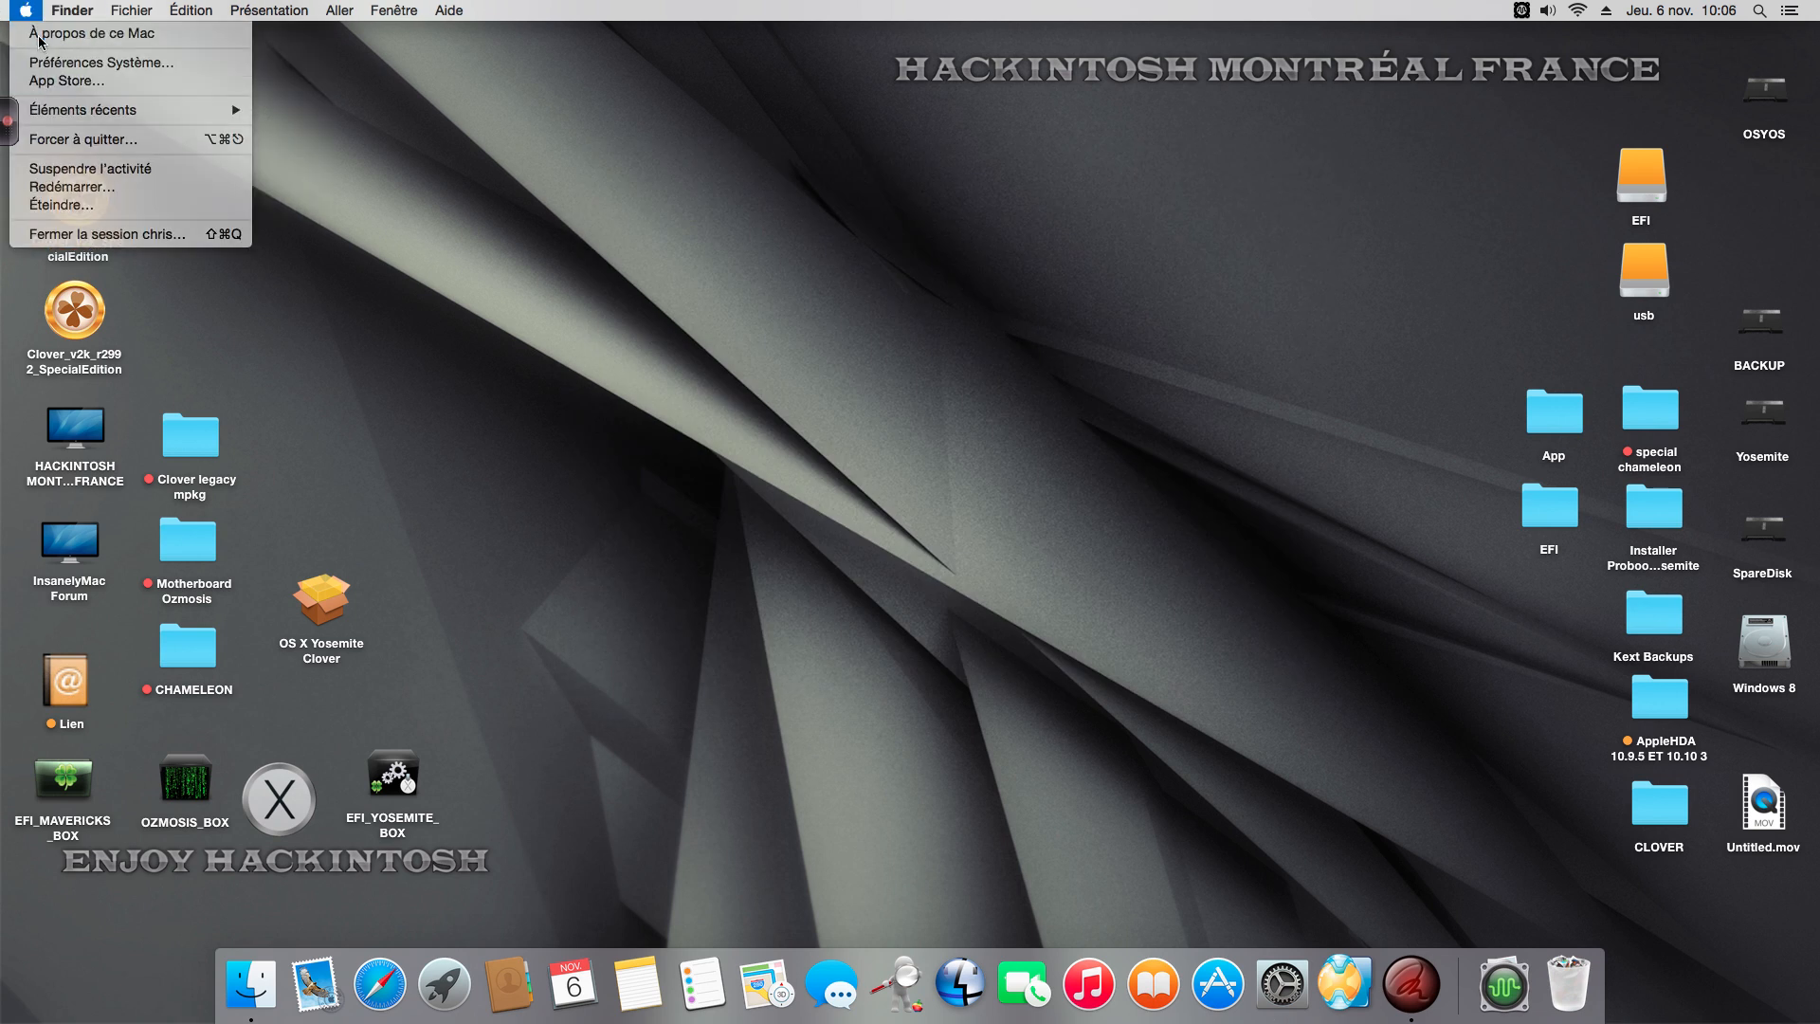
pyautogui.click(40, 35)
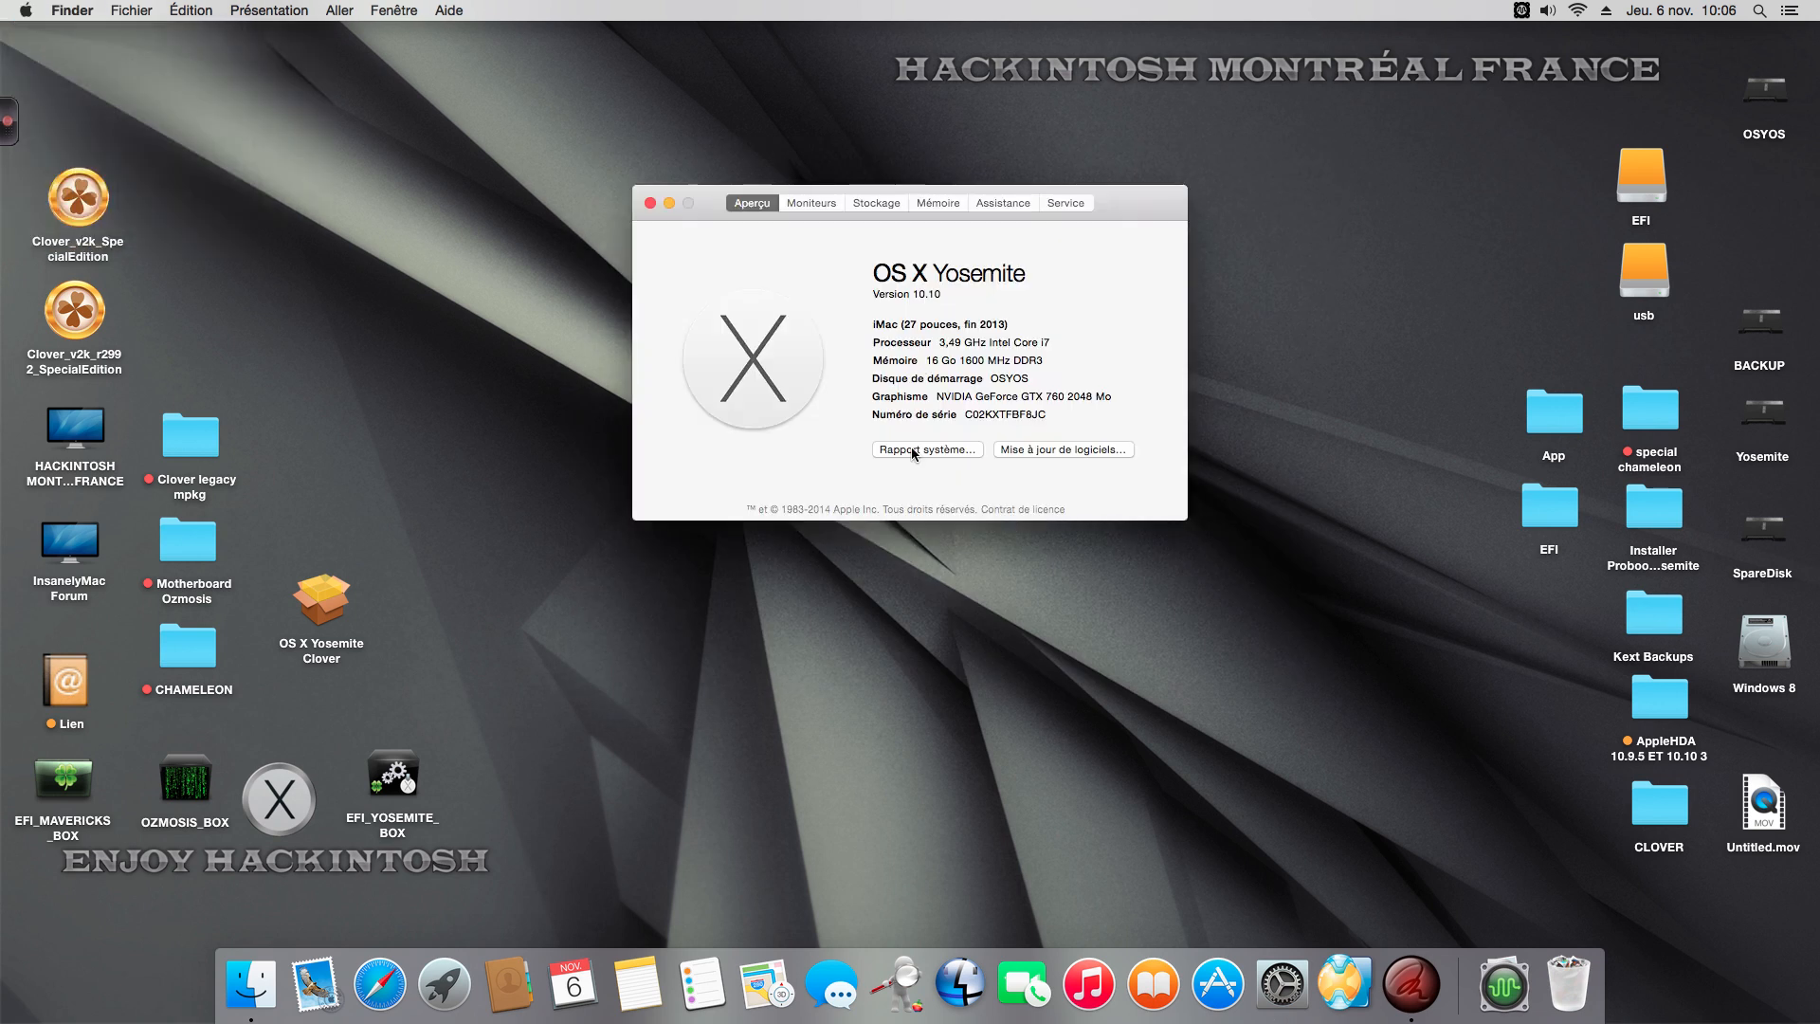
pyautogui.click(912, 451)
pyautogui.click(599, 221)
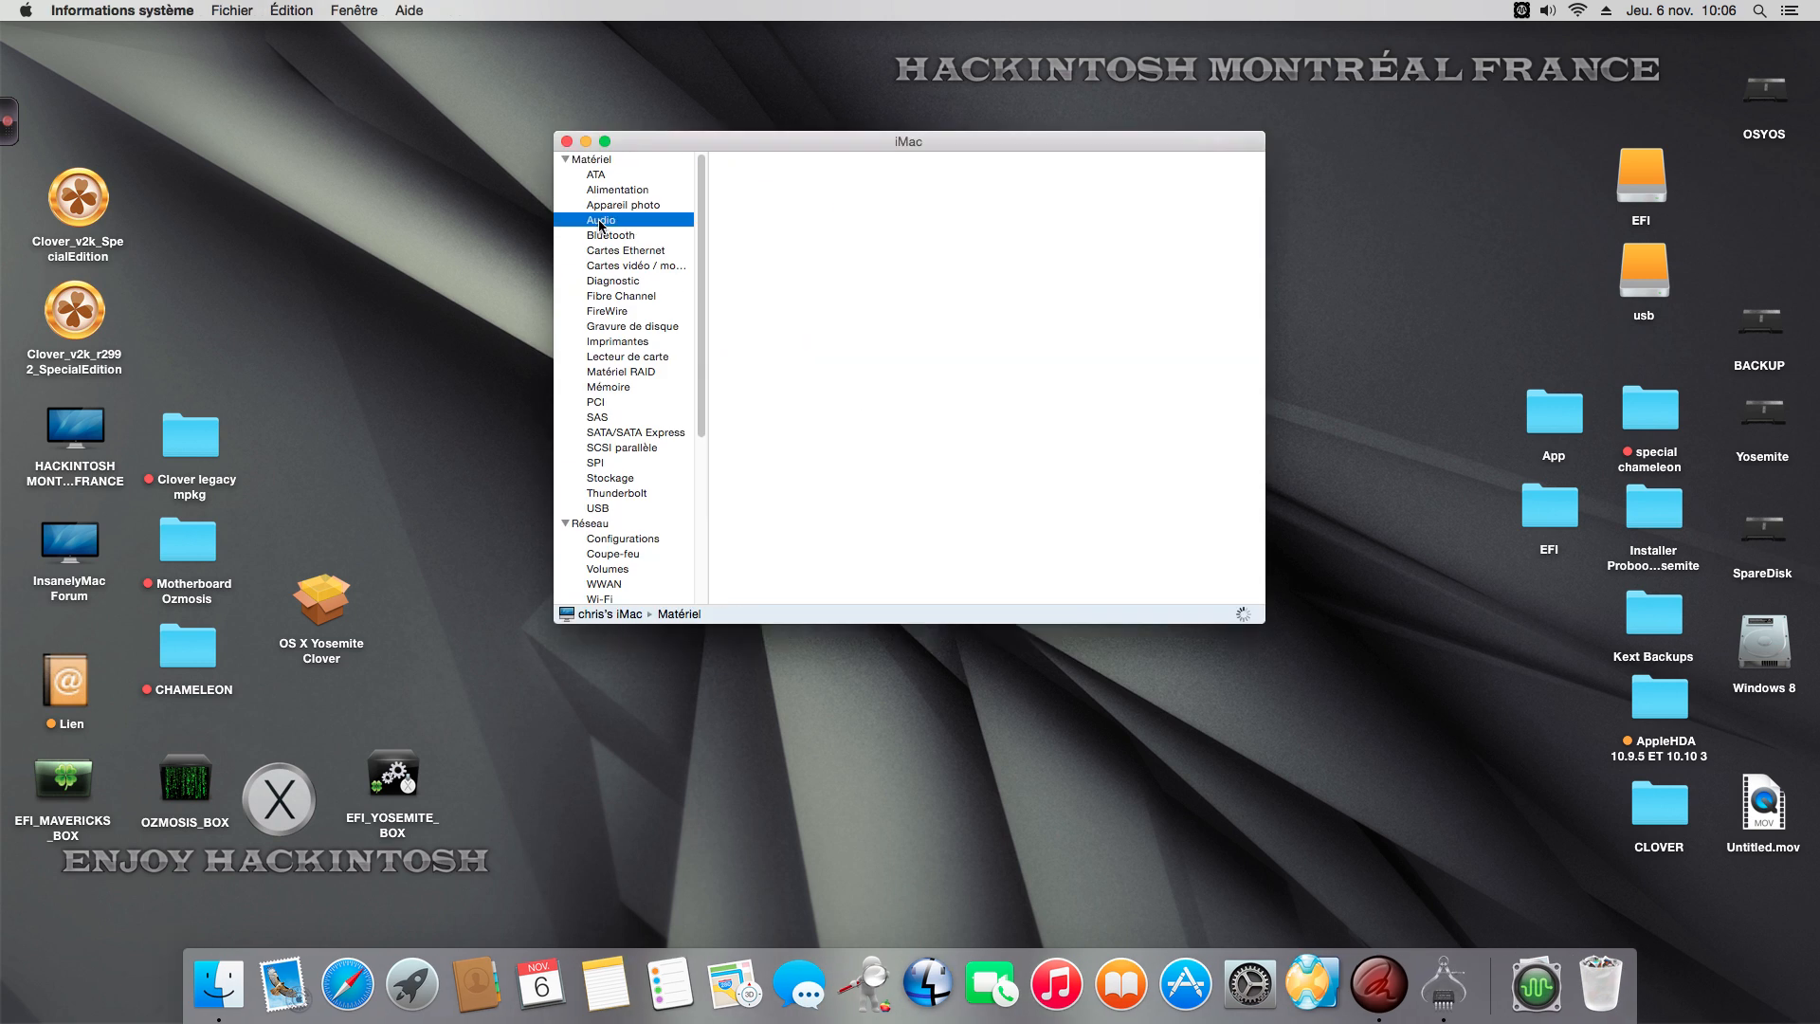
pyautogui.scroll(-5, 804, 464)
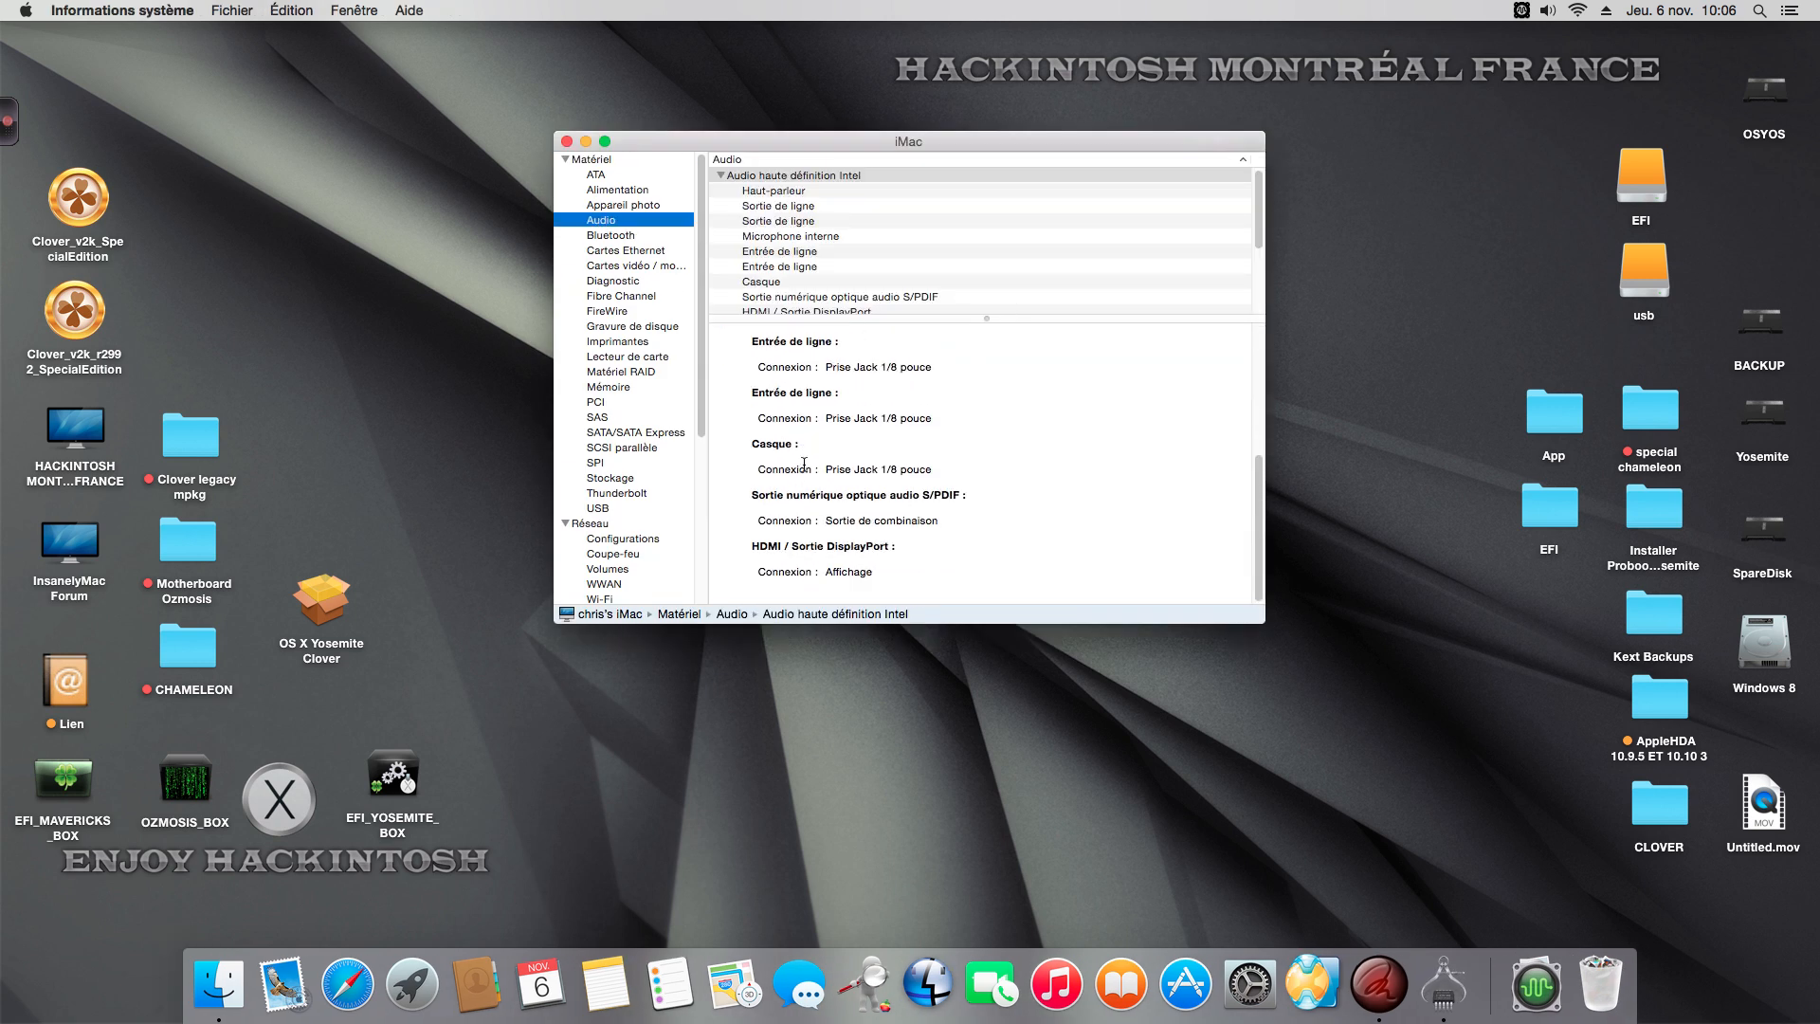
# - Examine the details of both Ethernet cards and of the graphics card in the system report
pyautogui.click(605, 253)
pyautogui.click(747, 190)
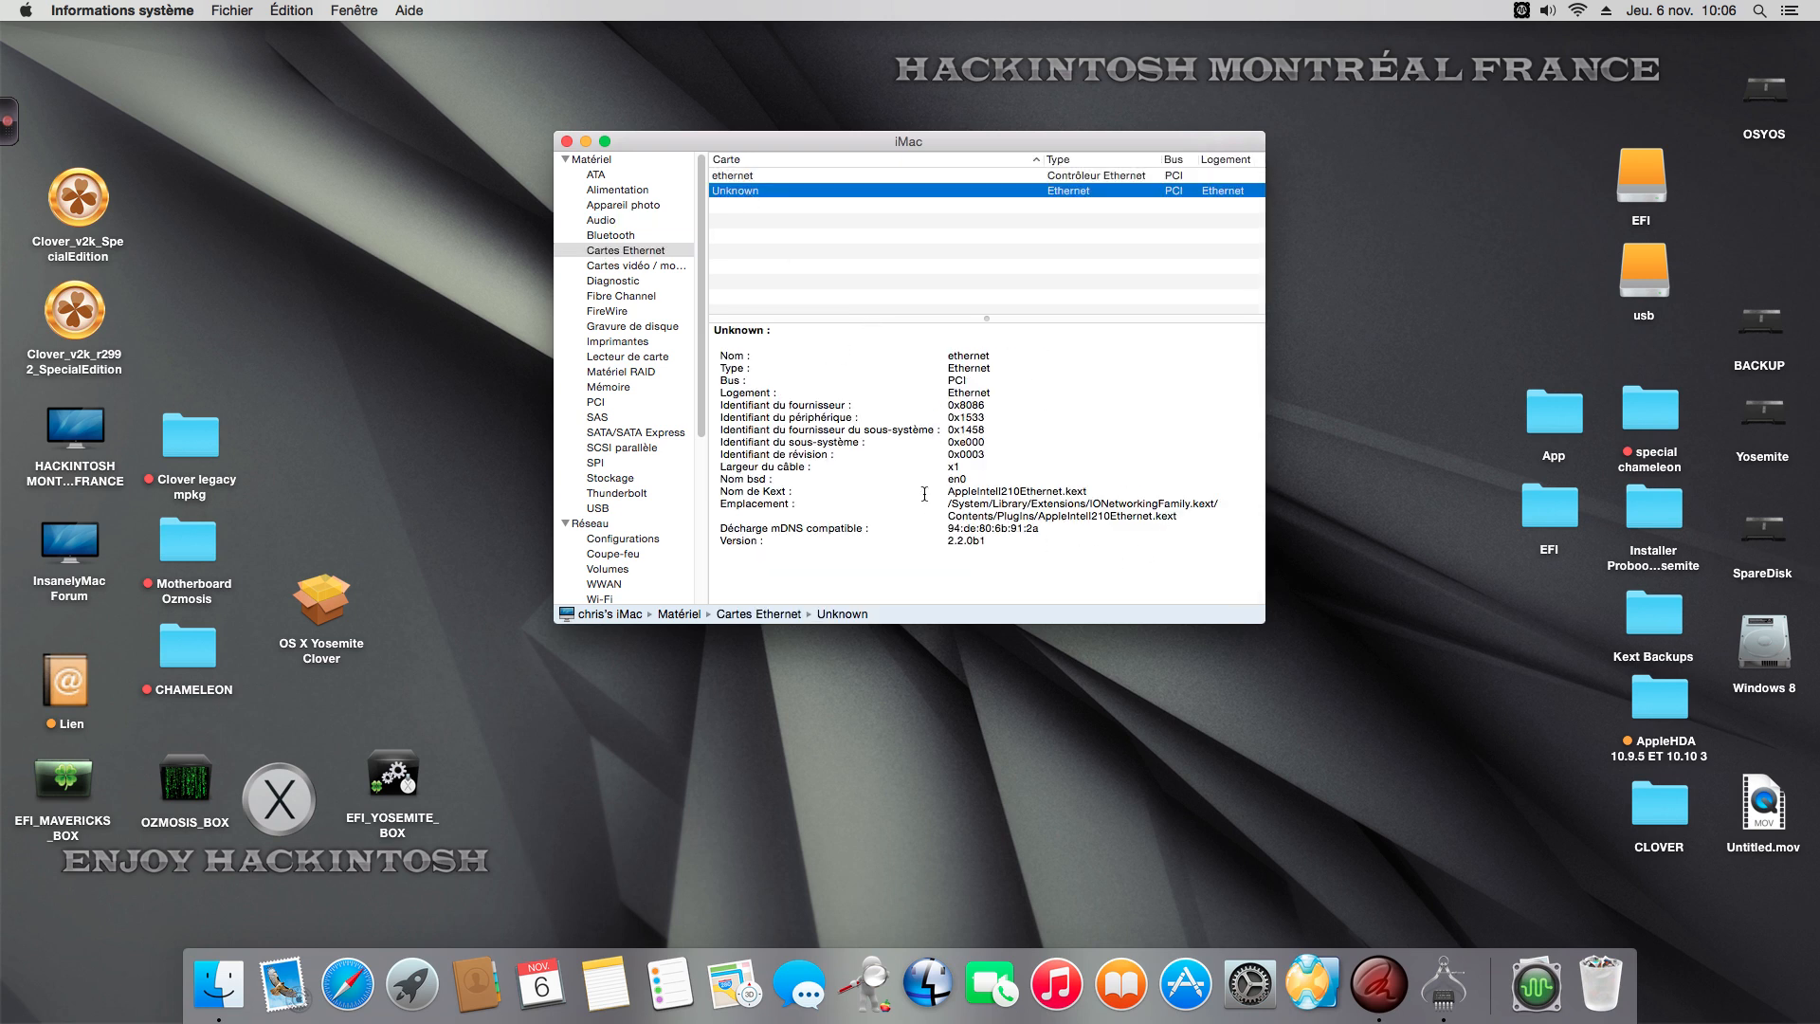
pyautogui.click(740, 176)
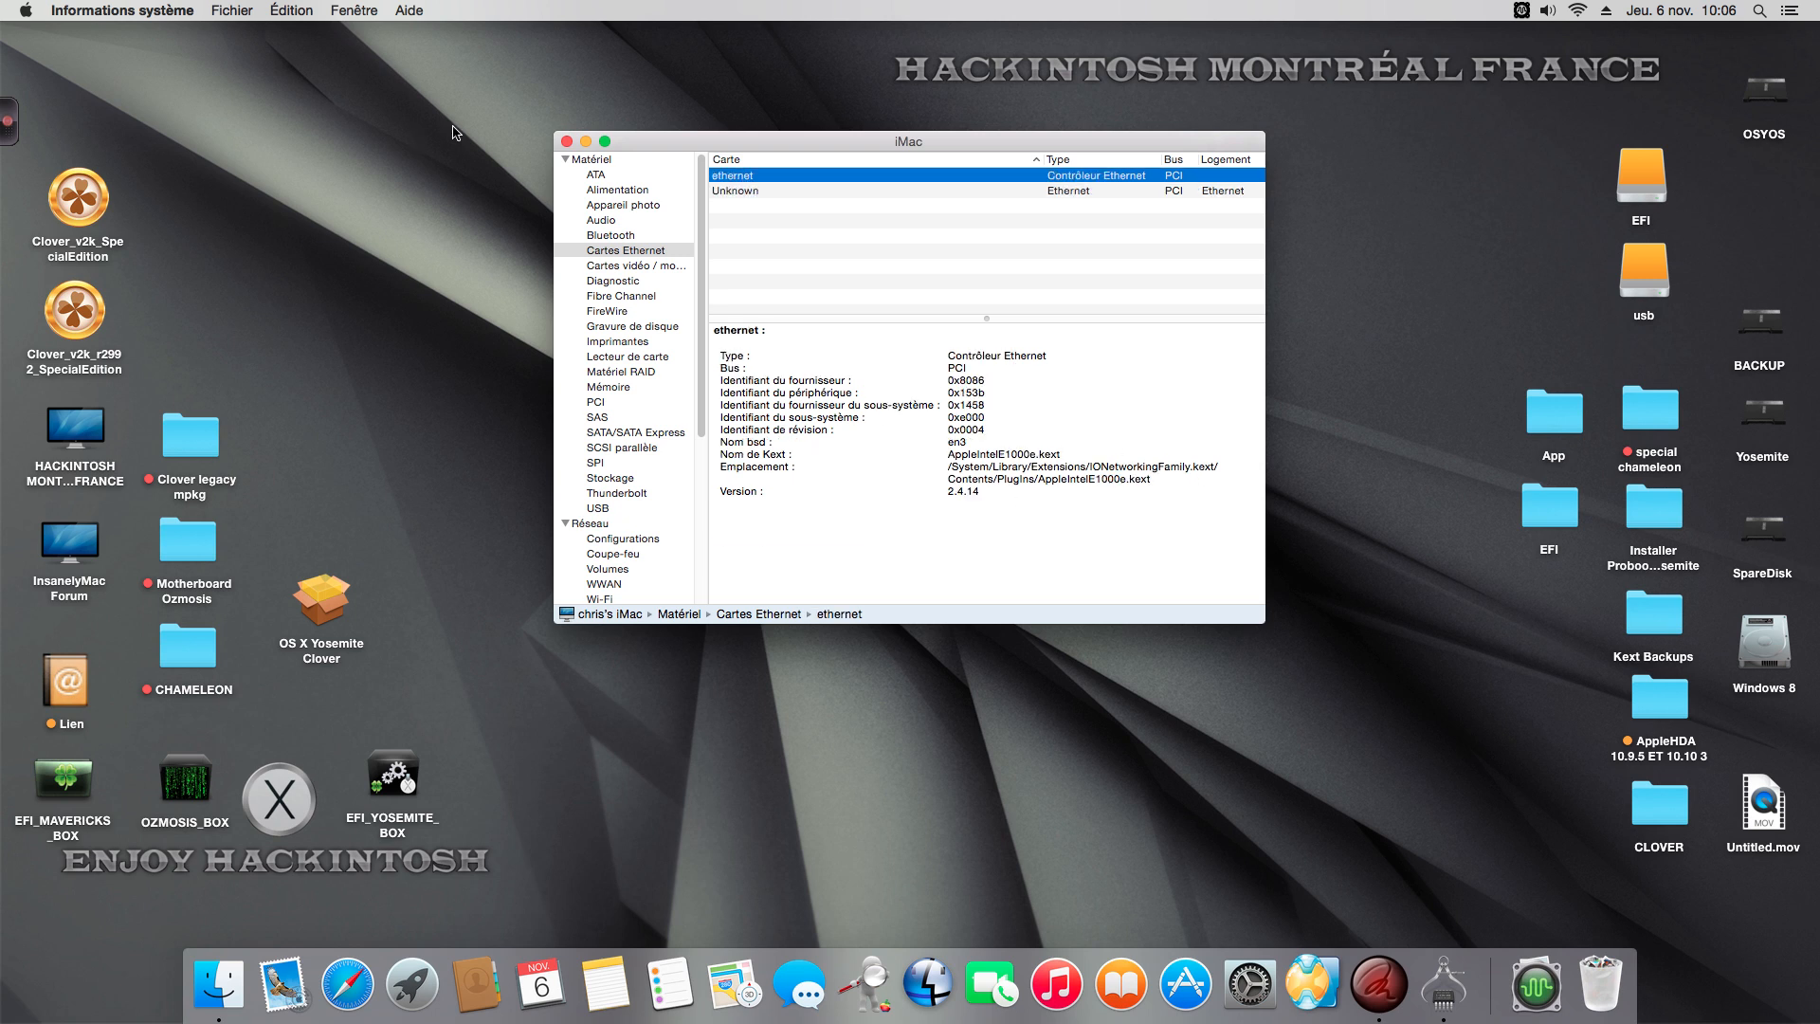
pyautogui.moveTo(653, 144); pyautogui.dragTo(661, 138)
pyautogui.click(663, 262)
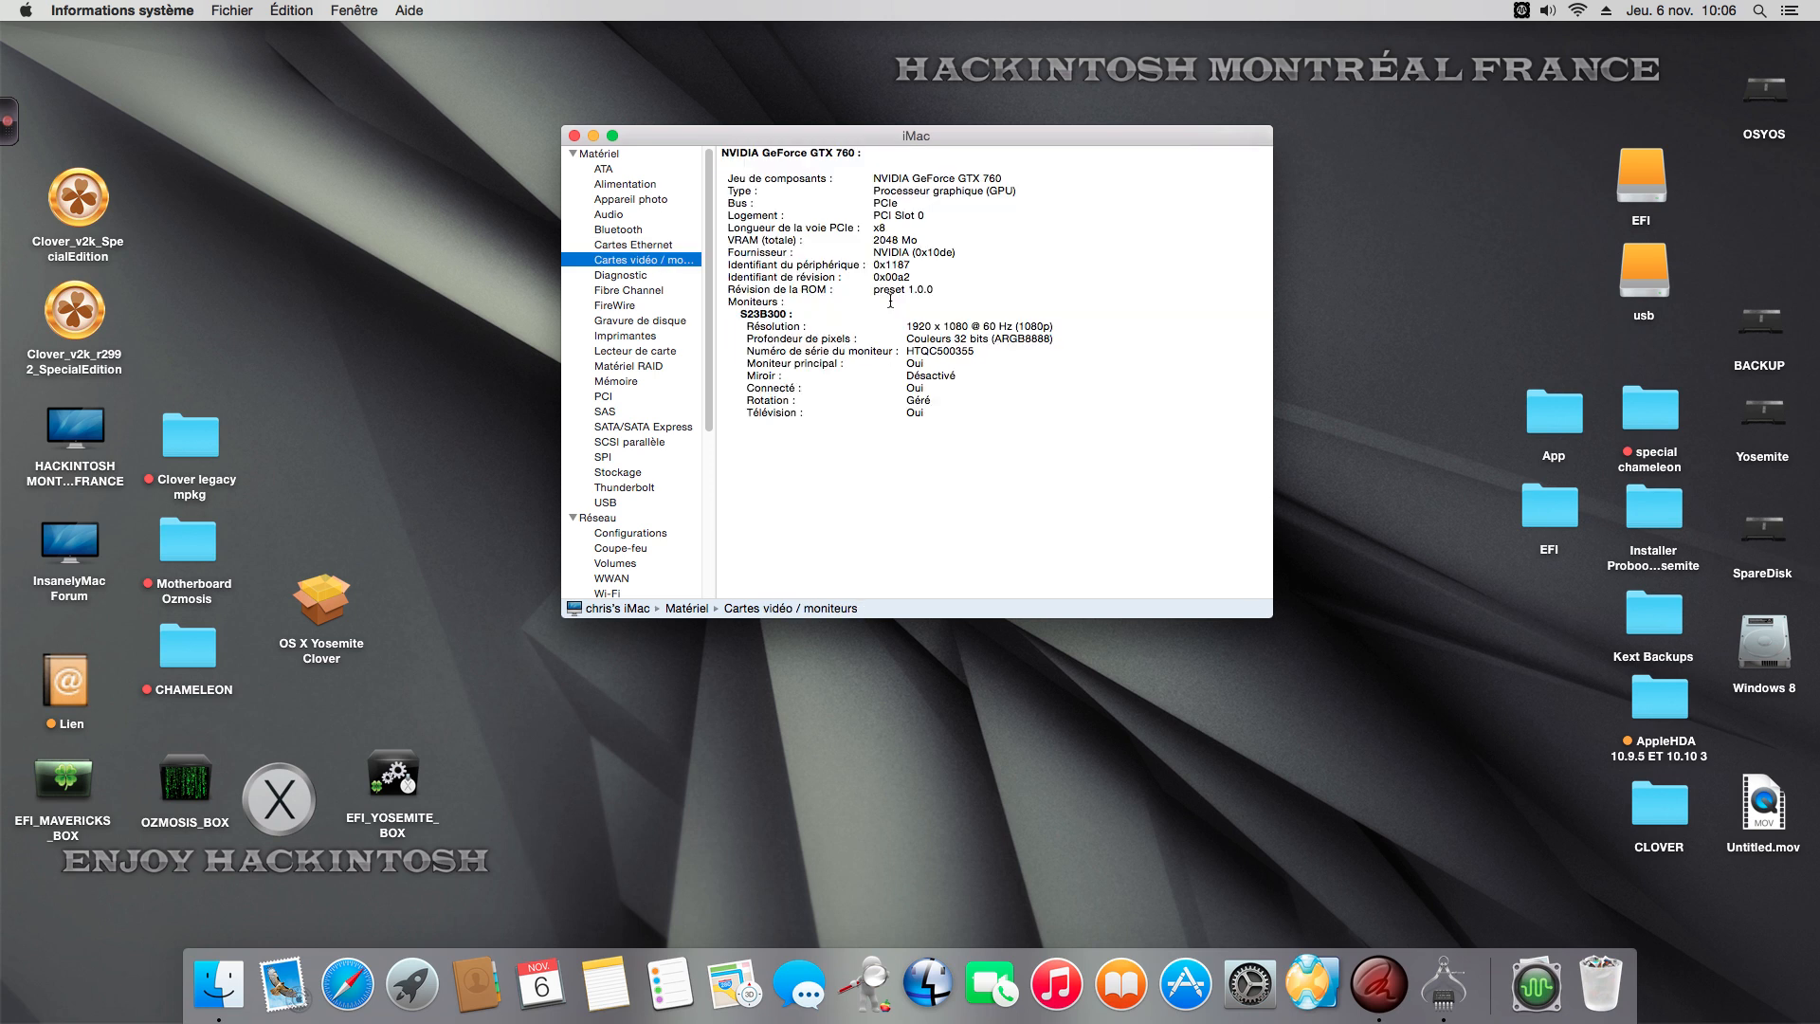
# - Examine the SATA details of the KINGSTON SV300S37A240G drive, including its TRIM support, and close the system report
pyautogui.scroll(-3, 656, 375)
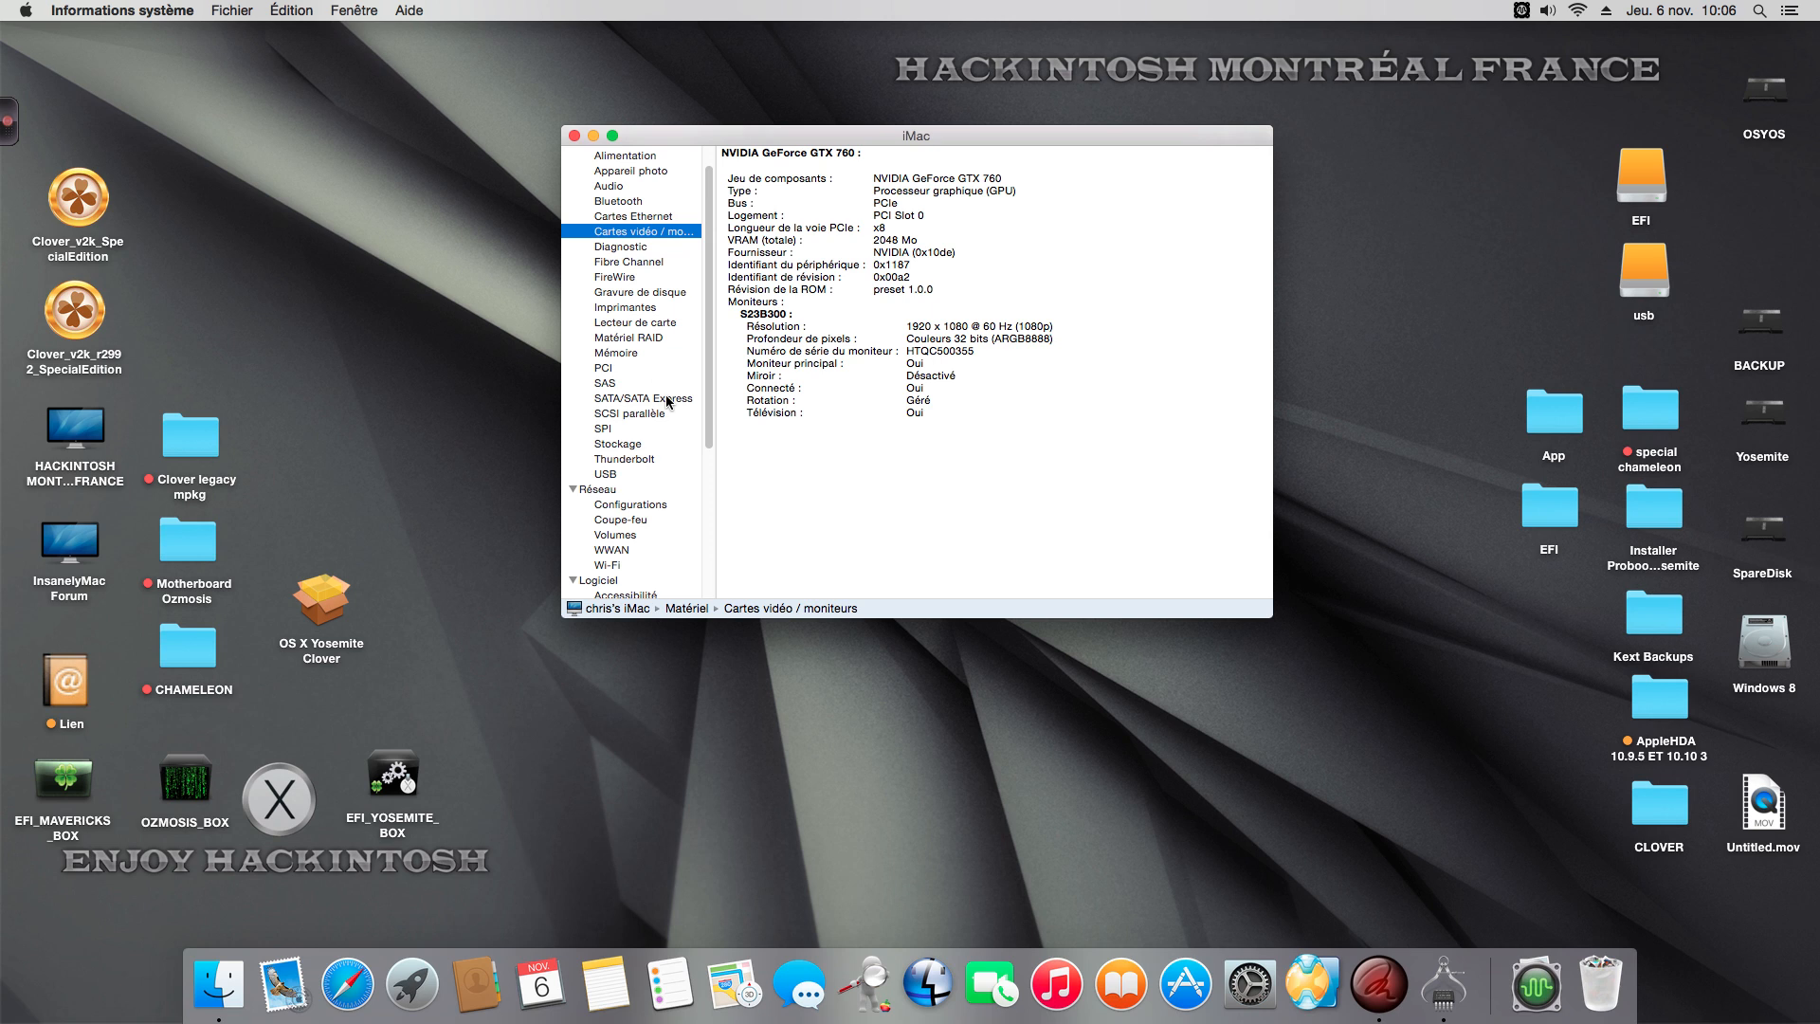
pyautogui.click(667, 399)
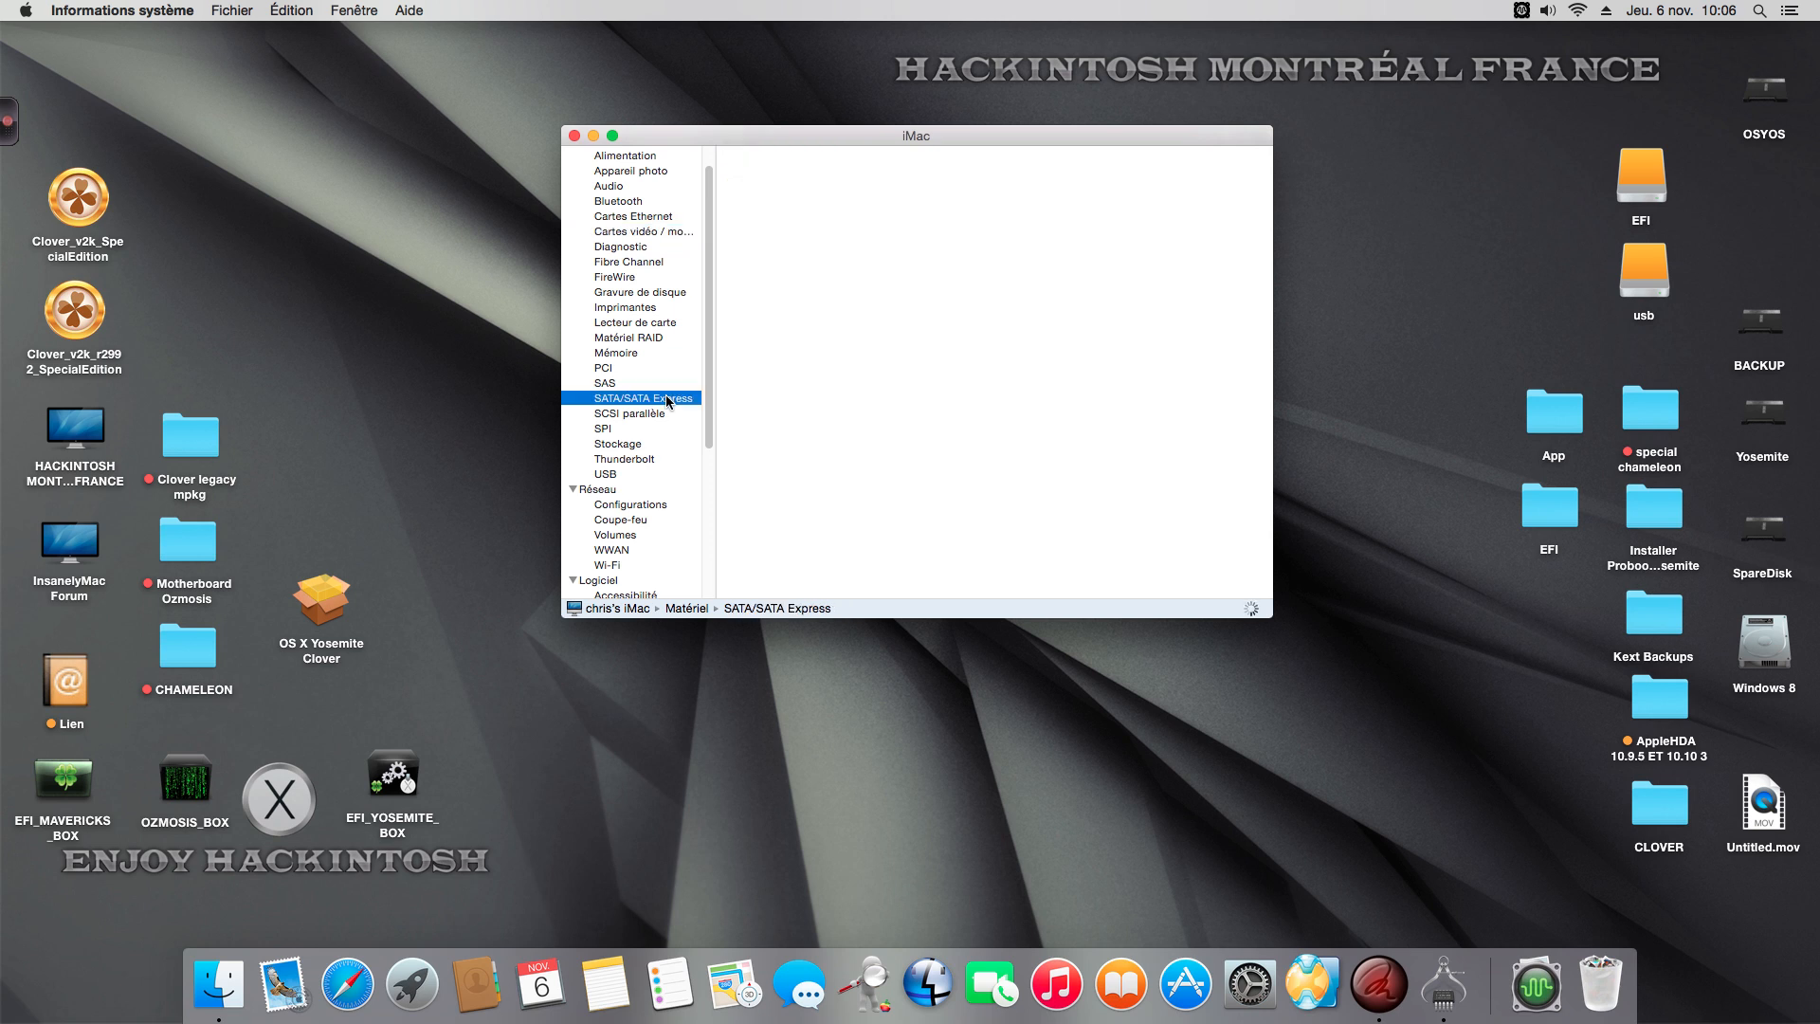
pyautogui.moveTo(993, 266); pyautogui.dragTo(992, 423)
pyautogui.click(886, 322)
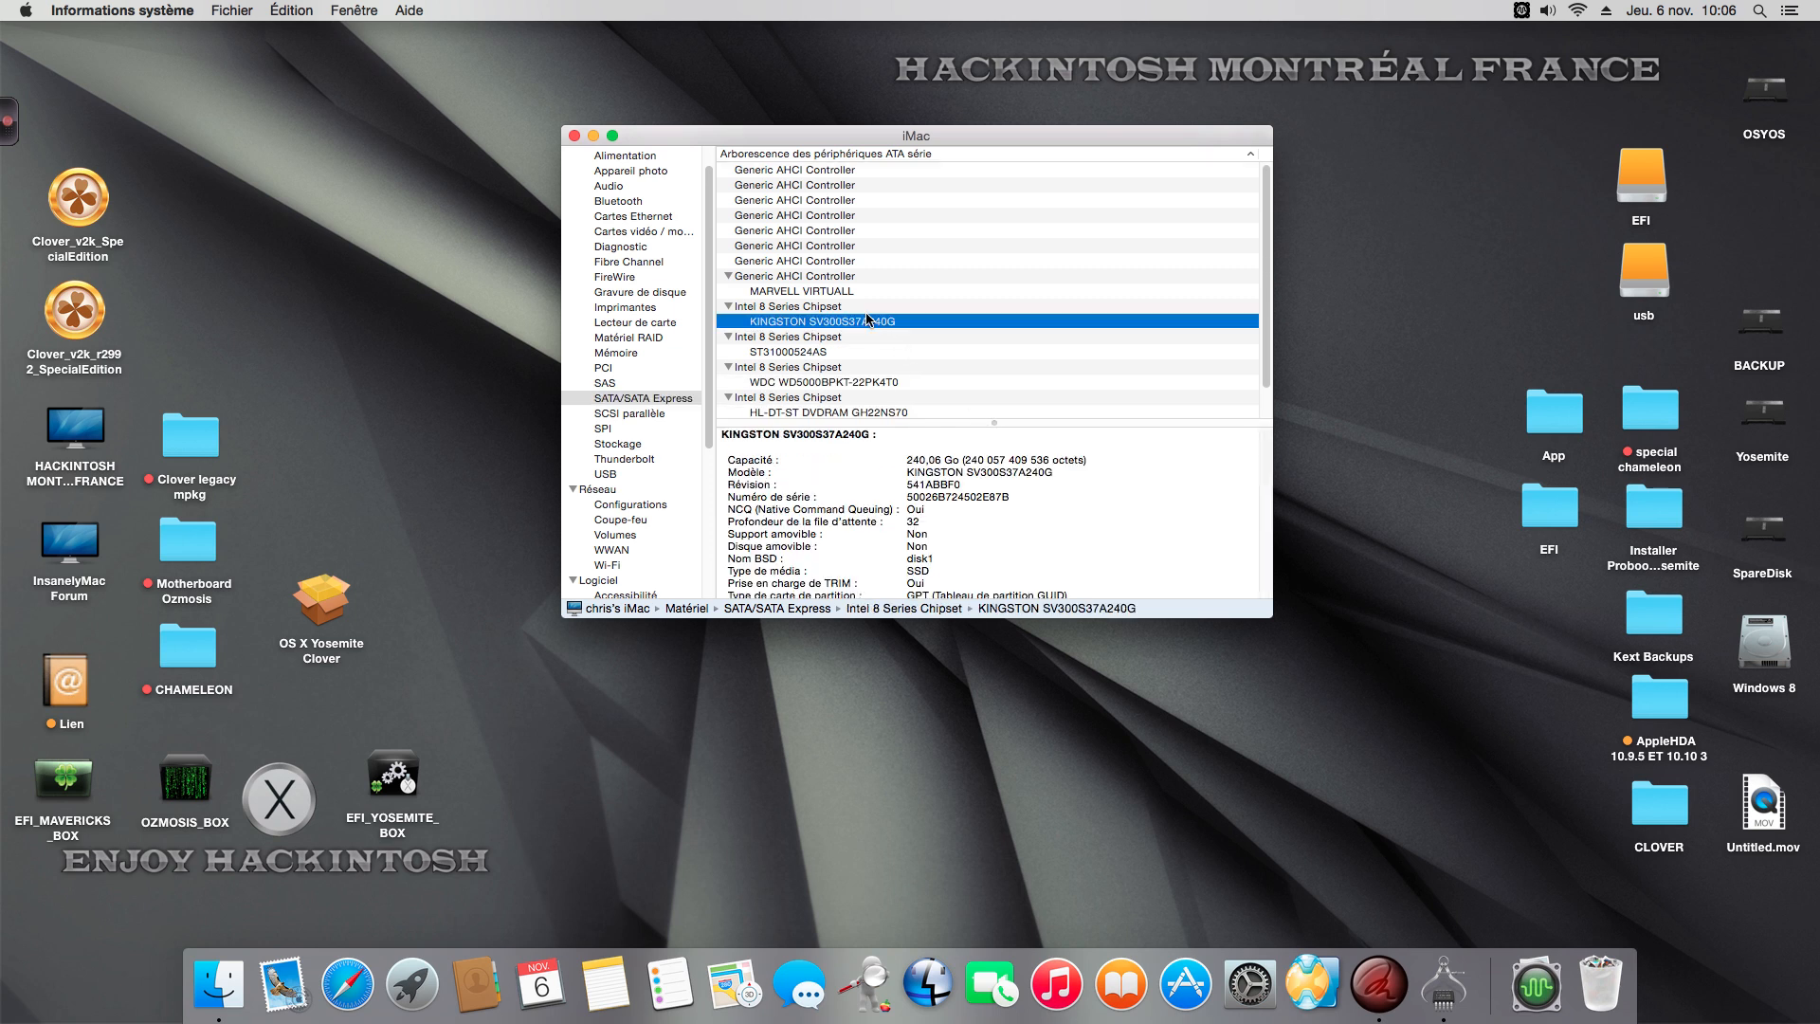
pyautogui.scroll(-3, 830, 470)
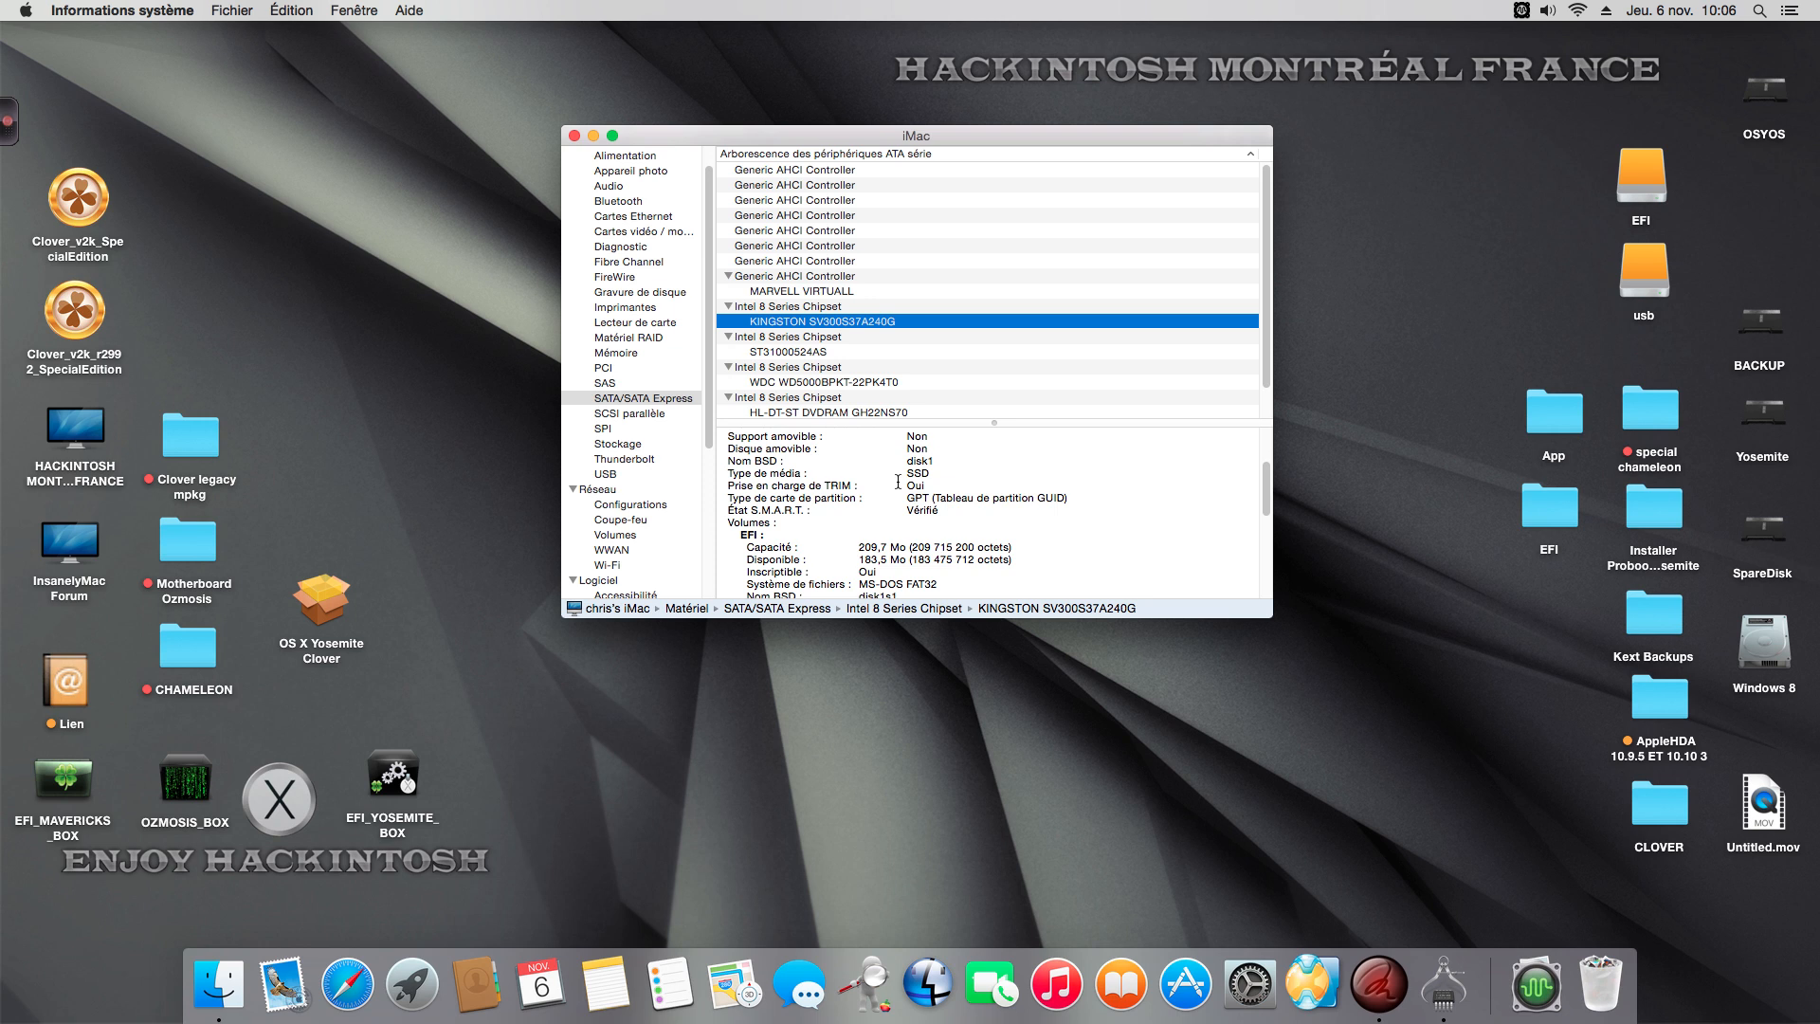
pyautogui.click(574, 138)
# - Extract Trim Enabler Yosemite.zip from the desktop's App folder, and close the Téléchargements, App and À propos de ce Mac windows
pyautogui.doubleClick(1553, 415)
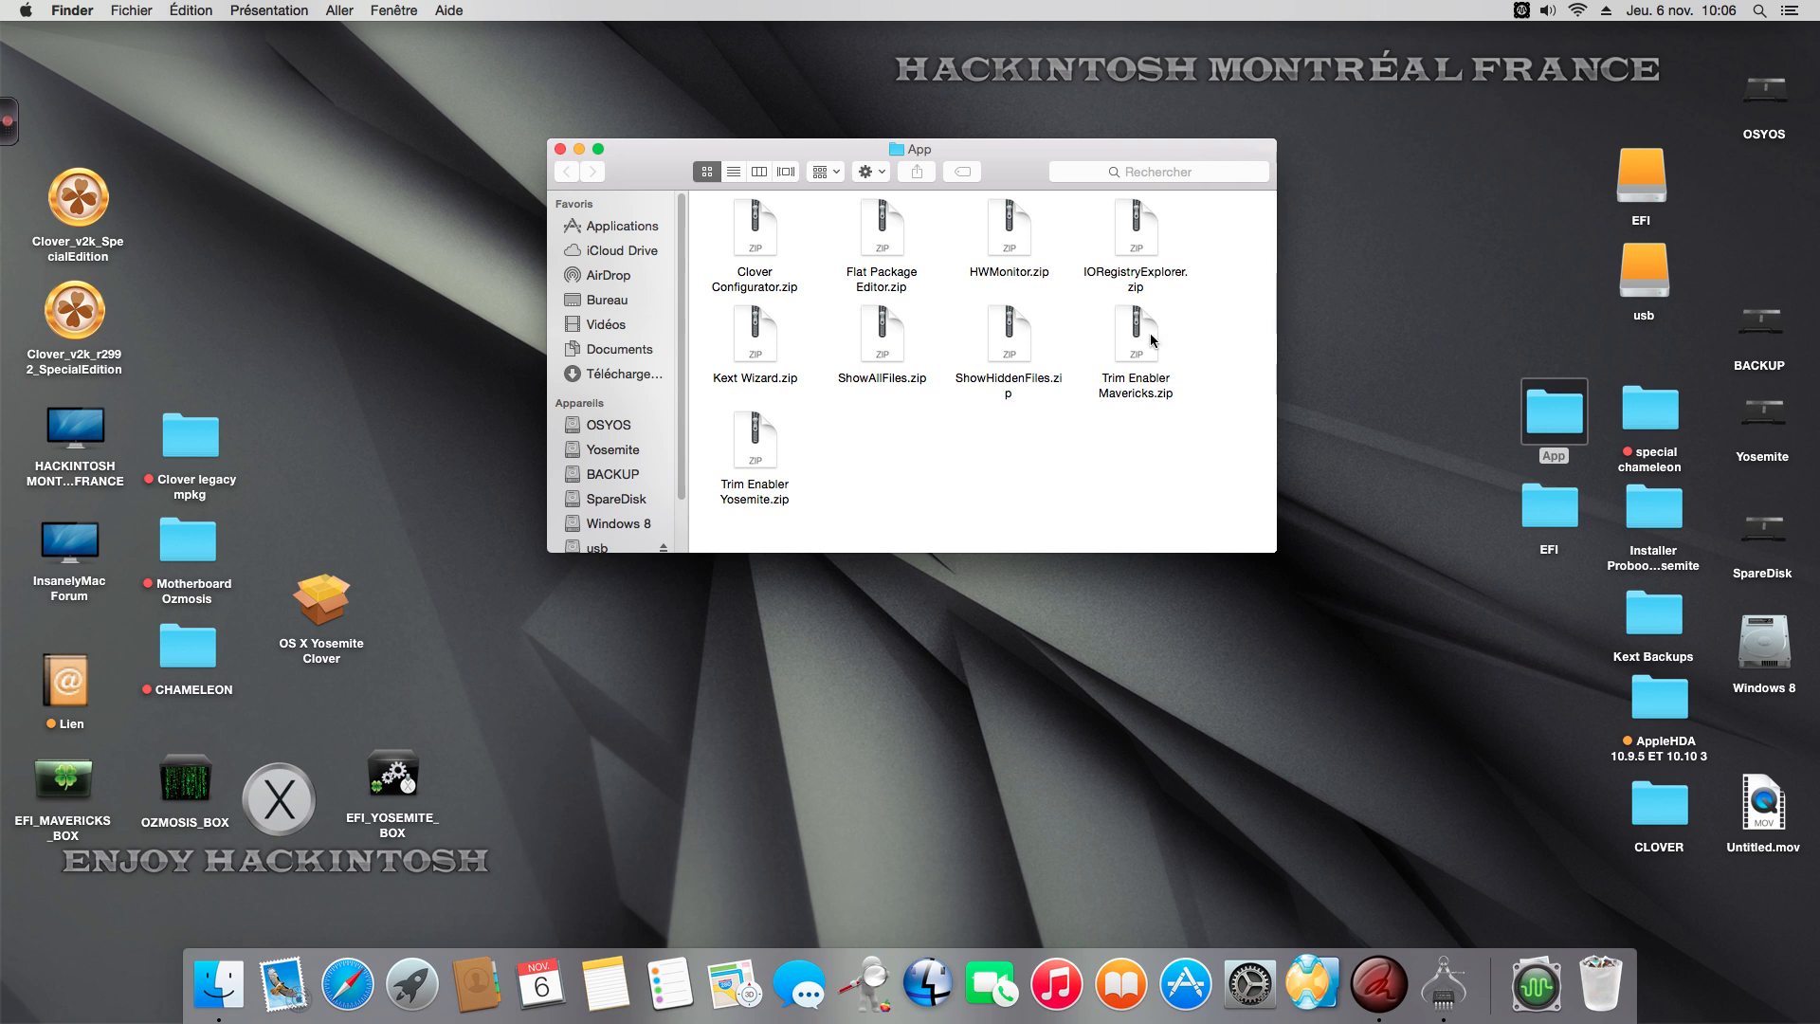
pyautogui.doubleClick(758, 441)
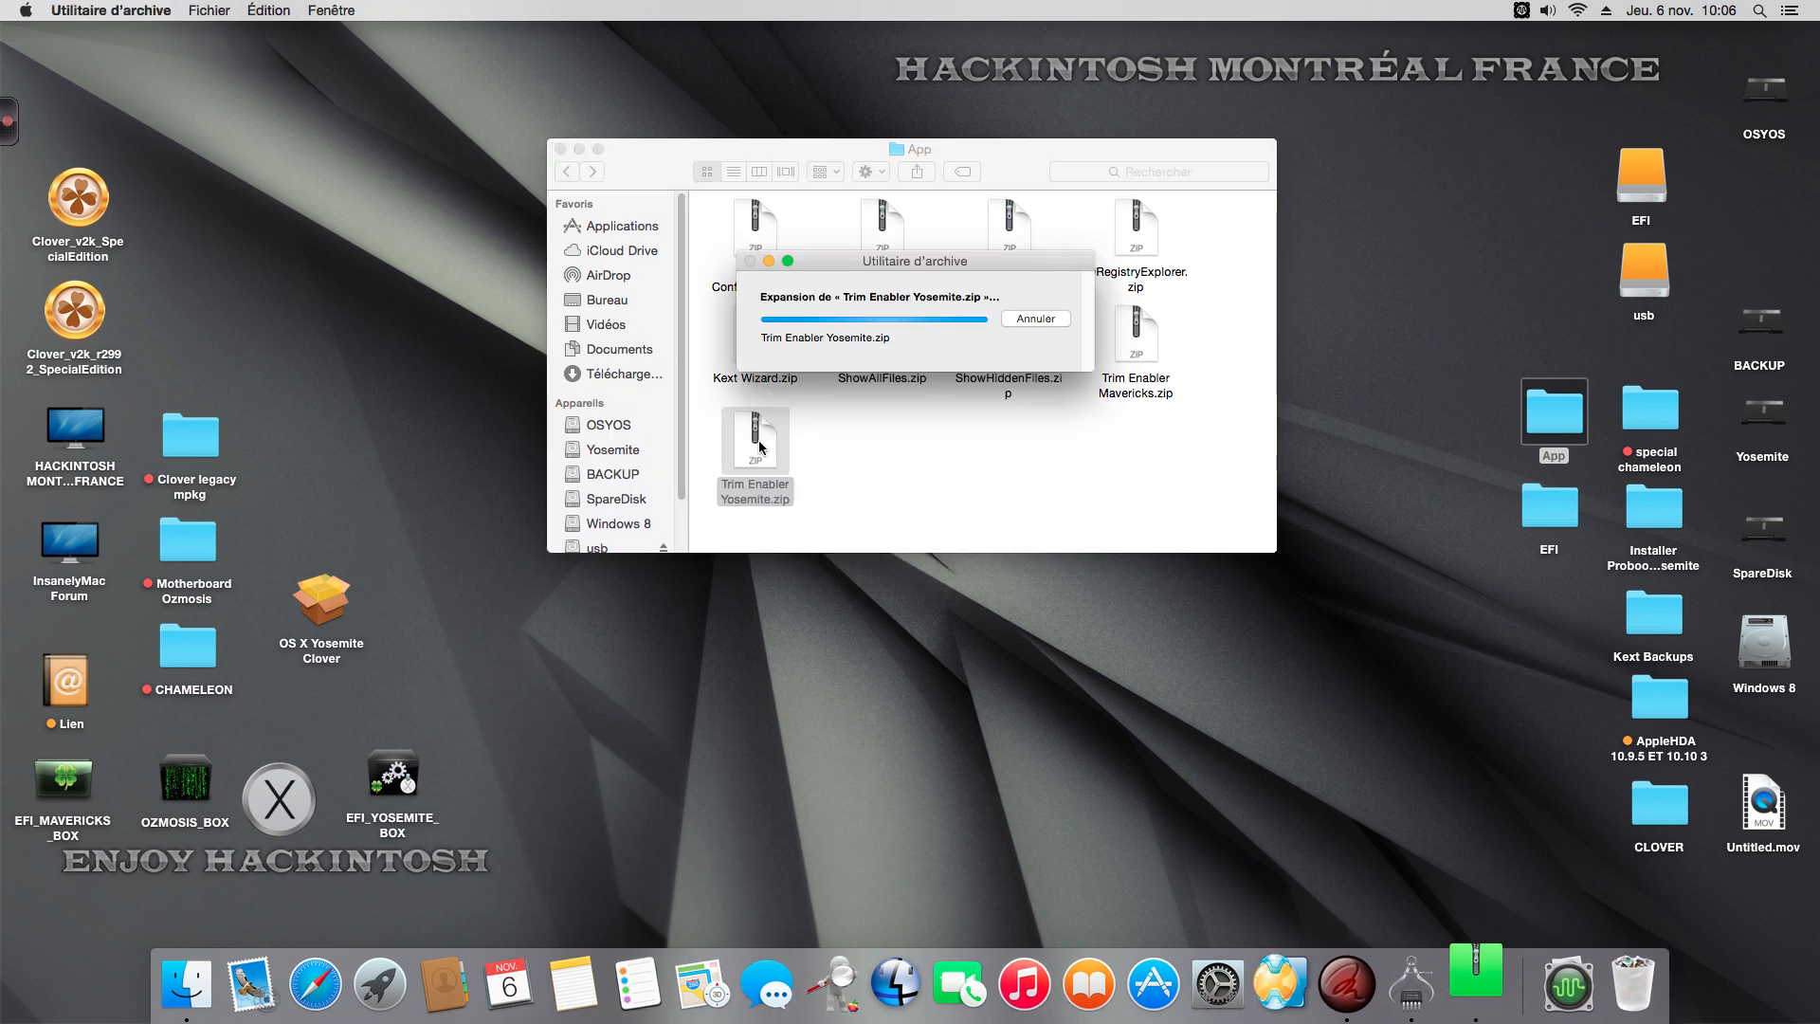
pyautogui.moveTo(864, 415)
pyautogui.mouseDown()
pyautogui.moveTo(862, 275)
pyautogui.moveTo(725, 171)
pyautogui.moveTo(858, 424)
pyautogui.mouseUp()
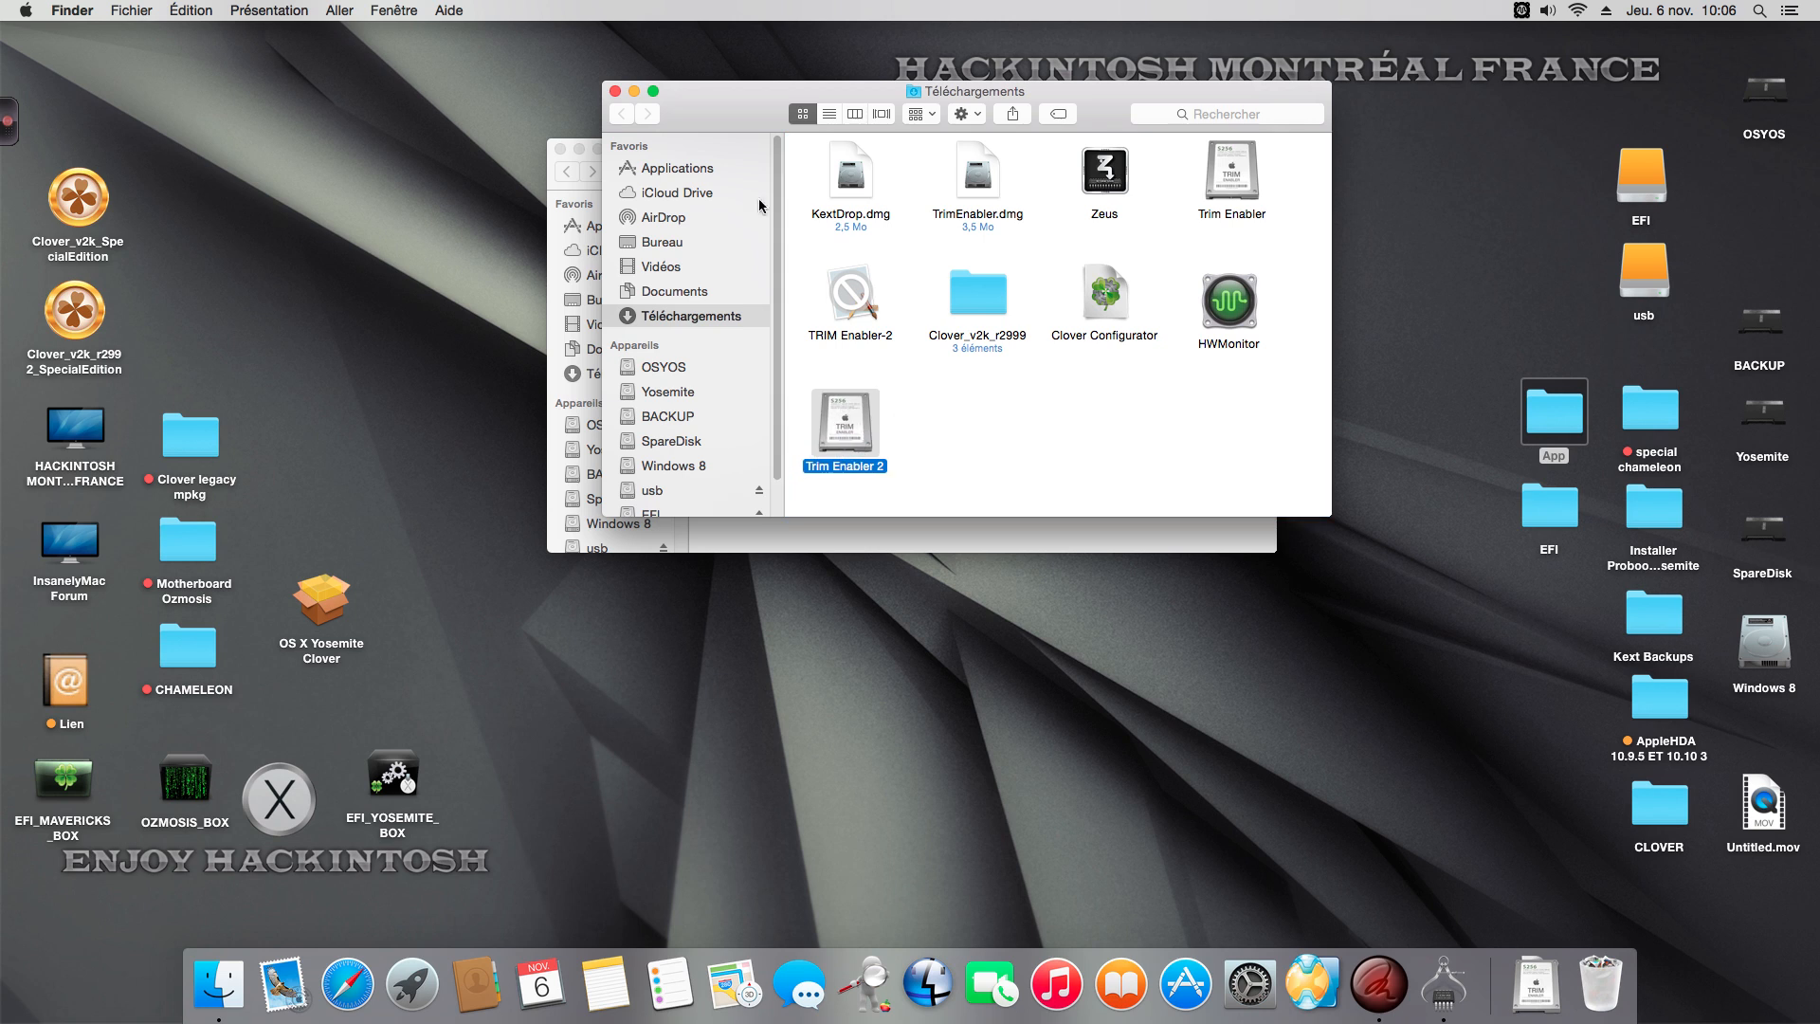
pyautogui.moveTo(697, 111); pyautogui.dragTo(655, 150)
pyautogui.click(575, 129)
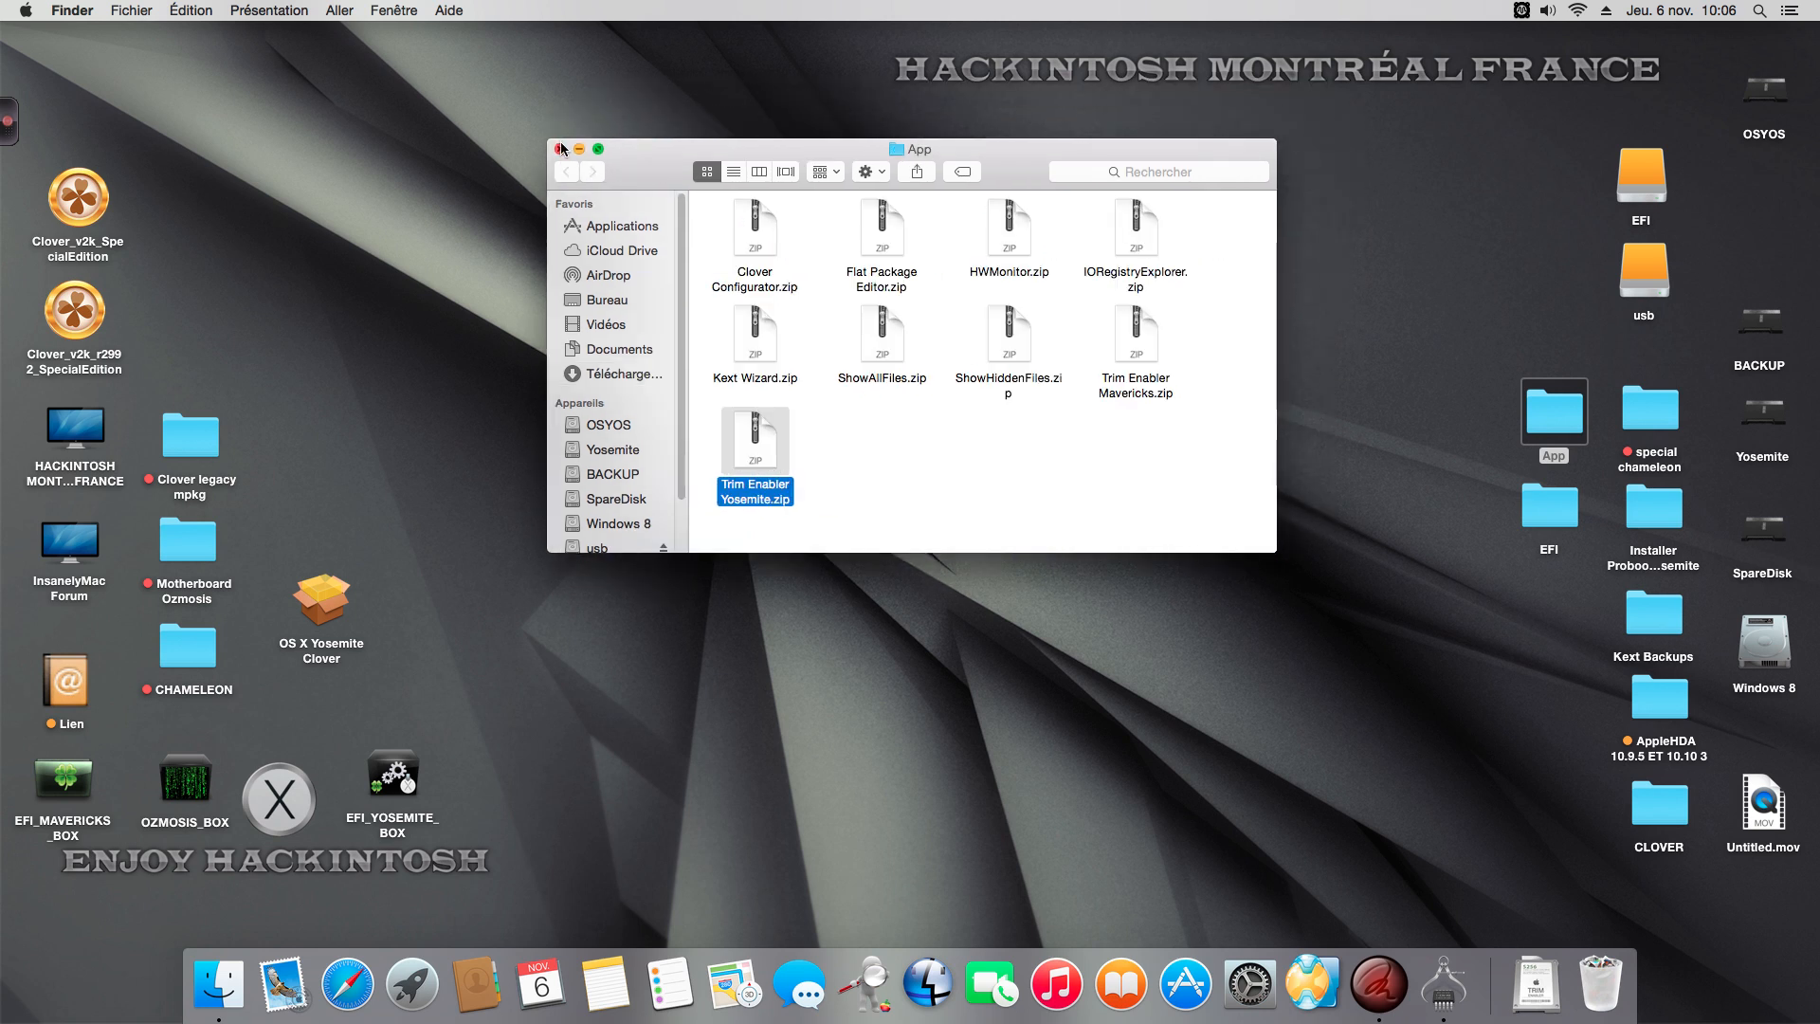
pyautogui.click(561, 148)
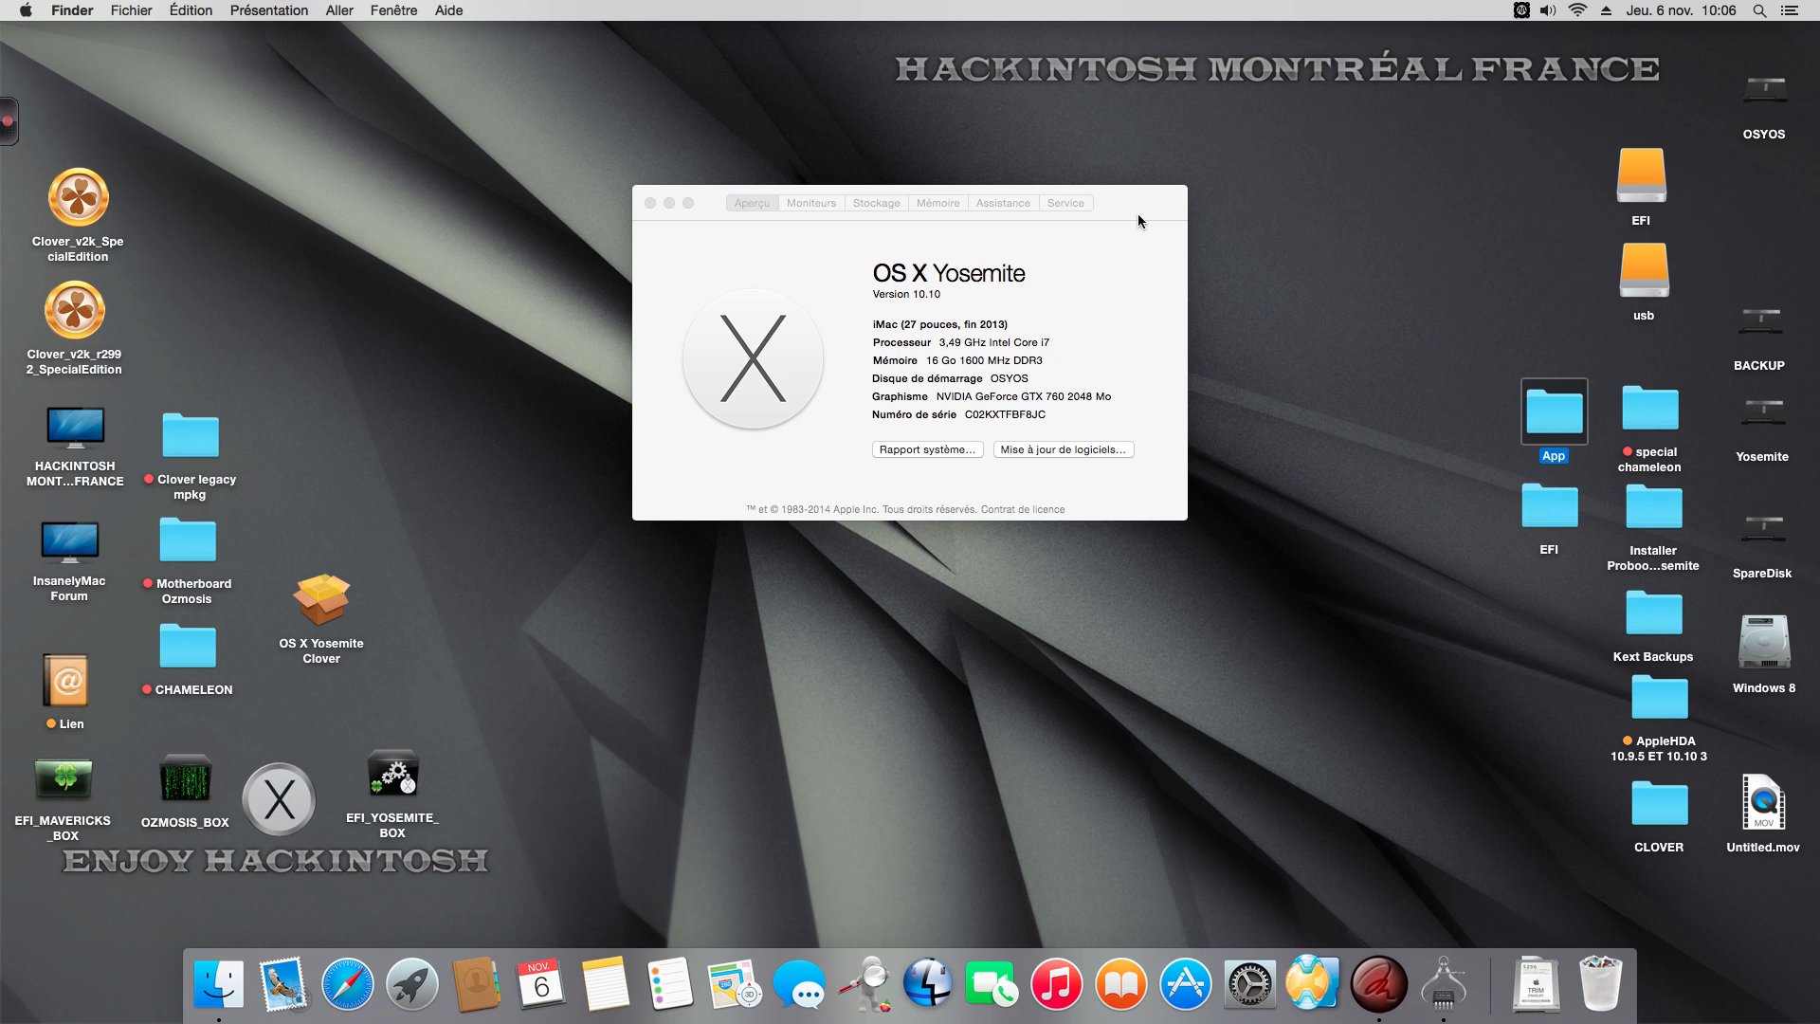
pyautogui.click(705, 197)
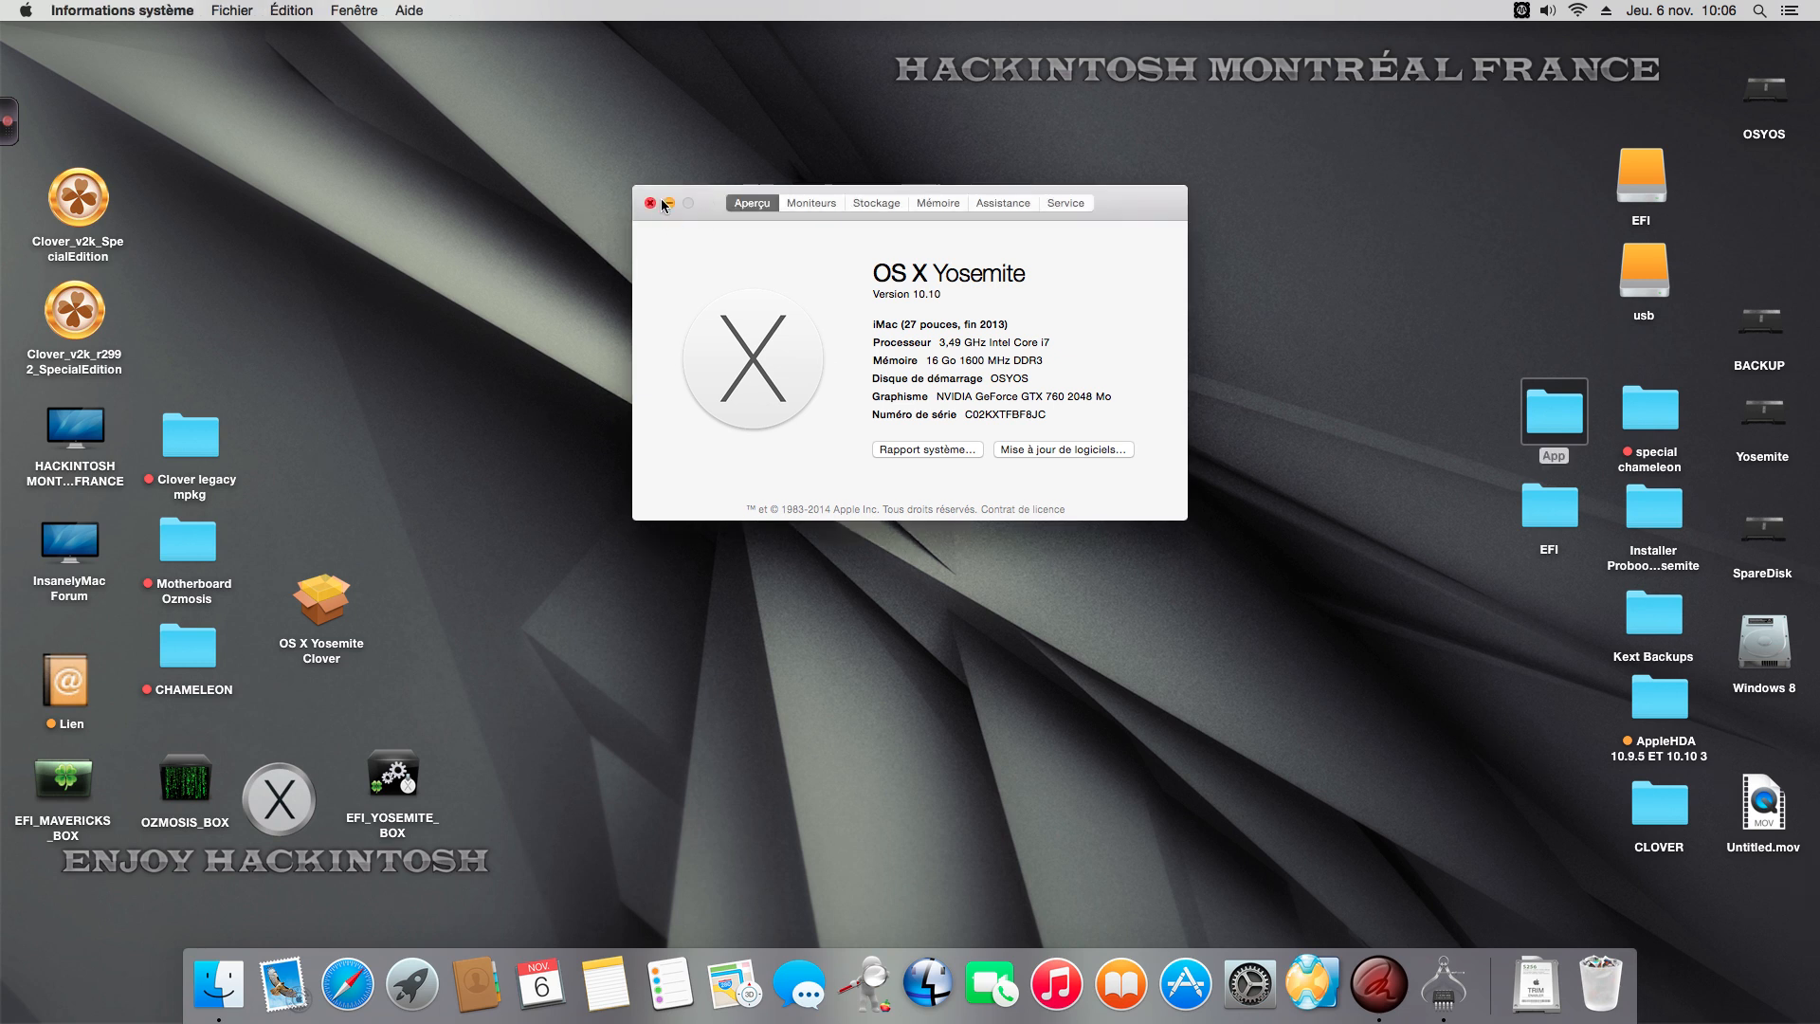
pyautogui.click(651, 202)
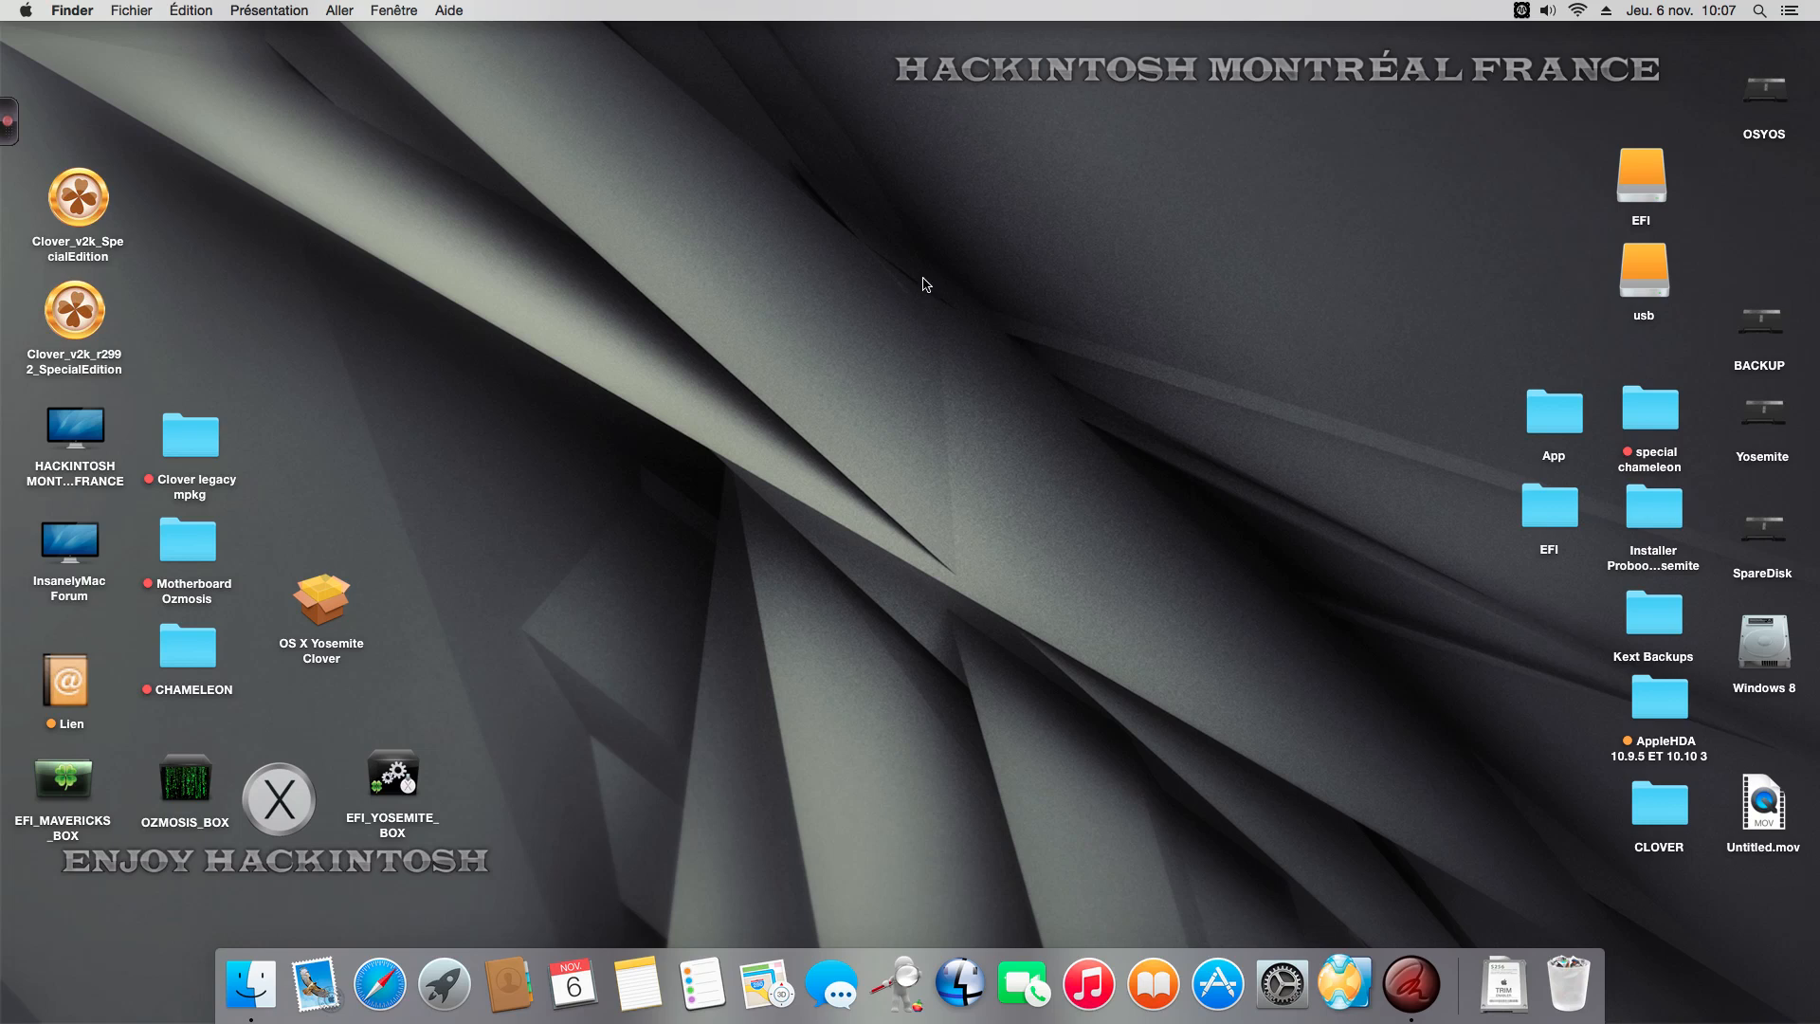
# - Eject both partitions of the usb disk and place the remaining EFI volume between OSYOS and BACKUP on the desktop
pyautogui.rightClick(1648, 269)
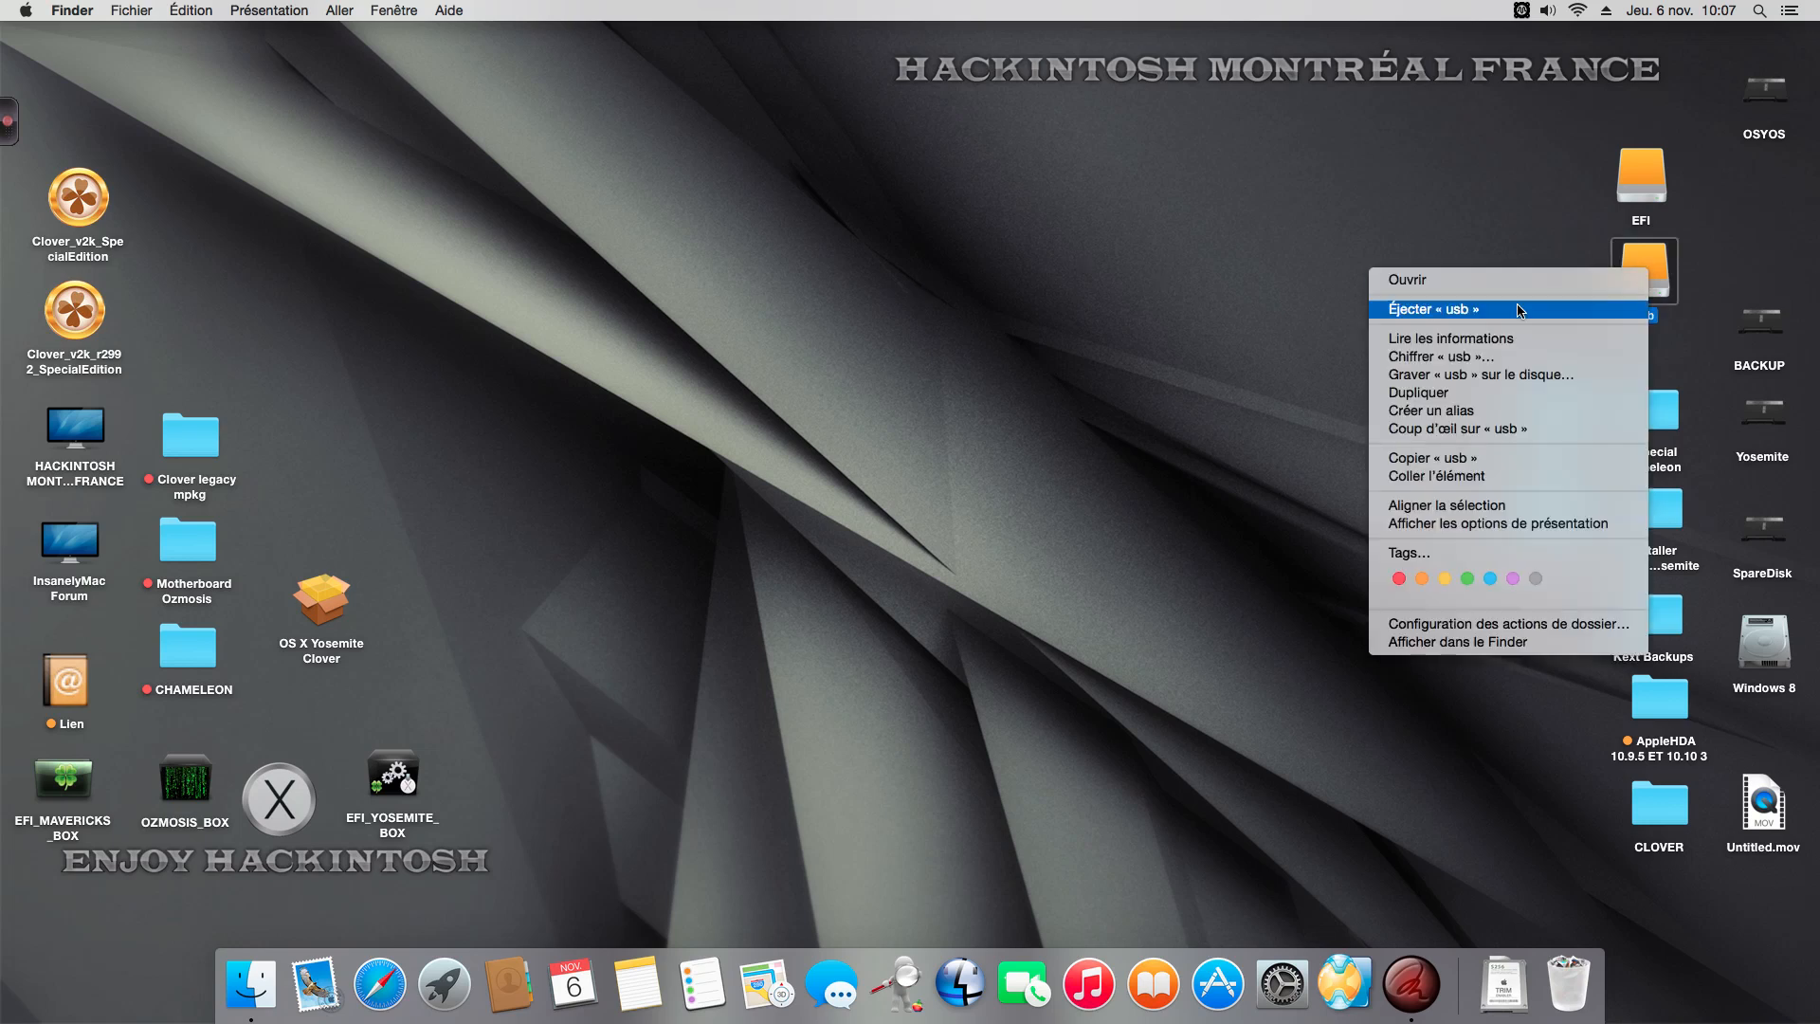
pyautogui.click(1494, 312)
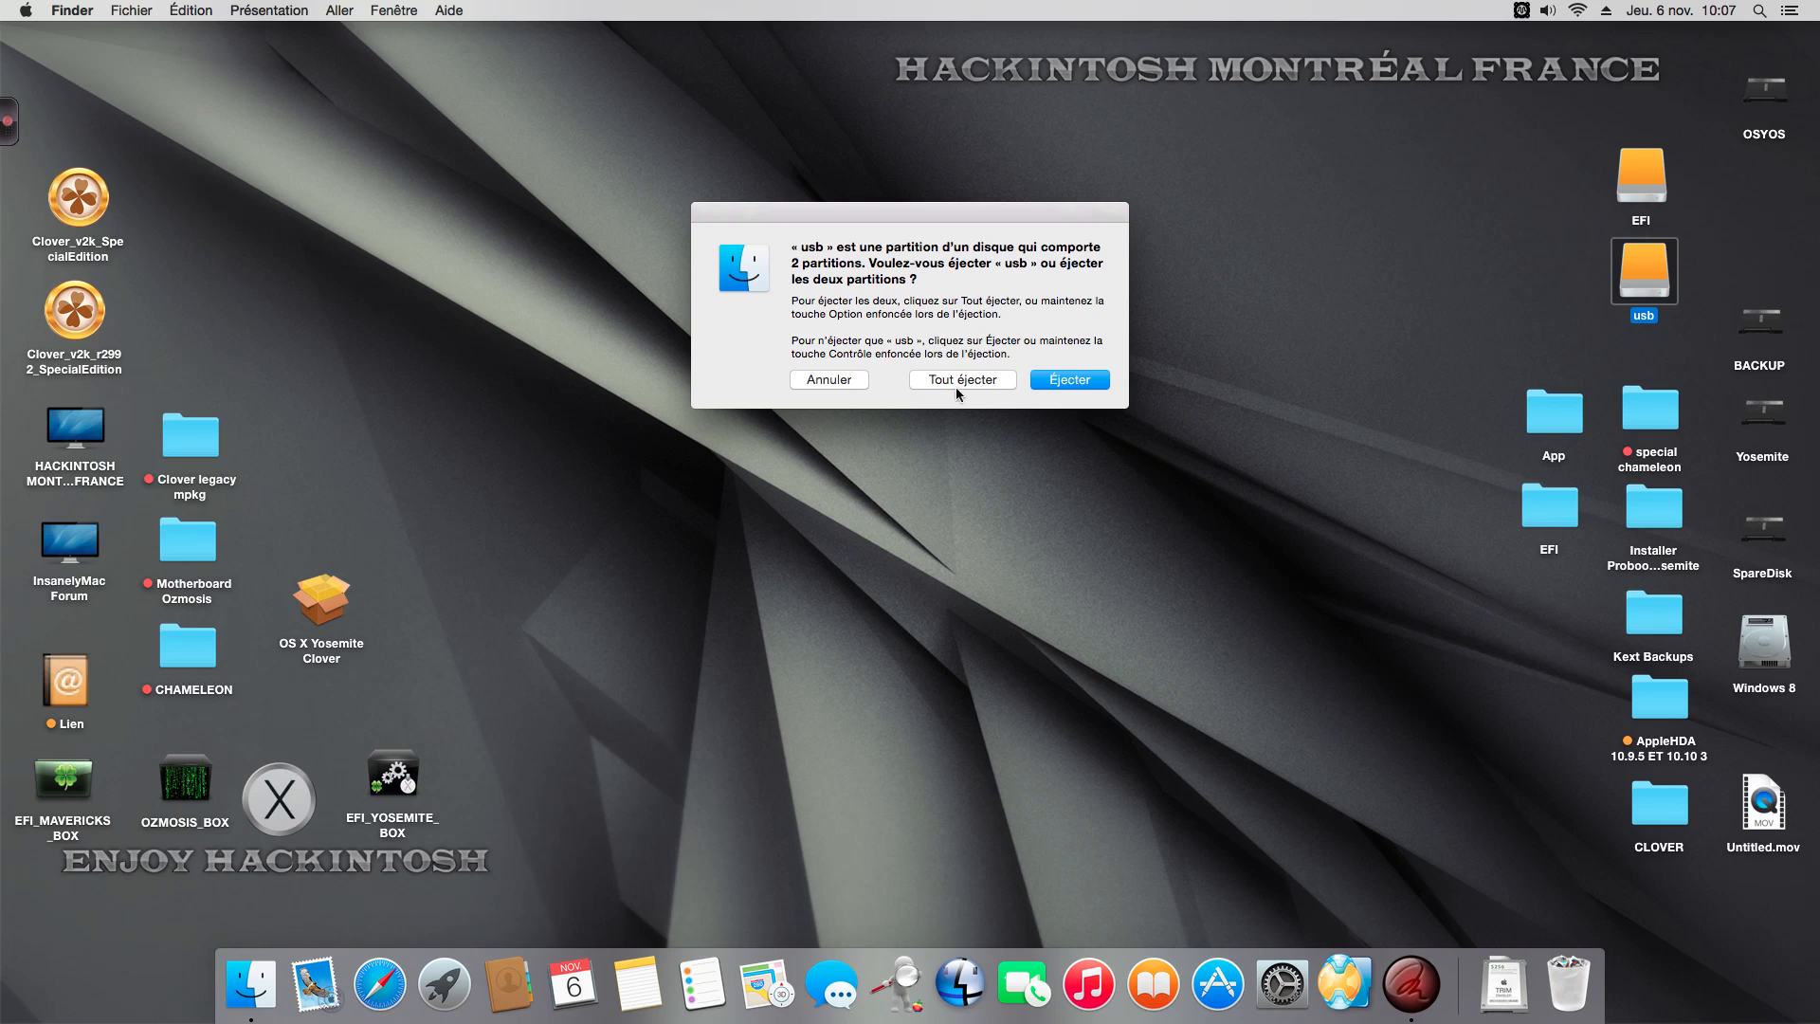
pyautogui.click(985, 380)
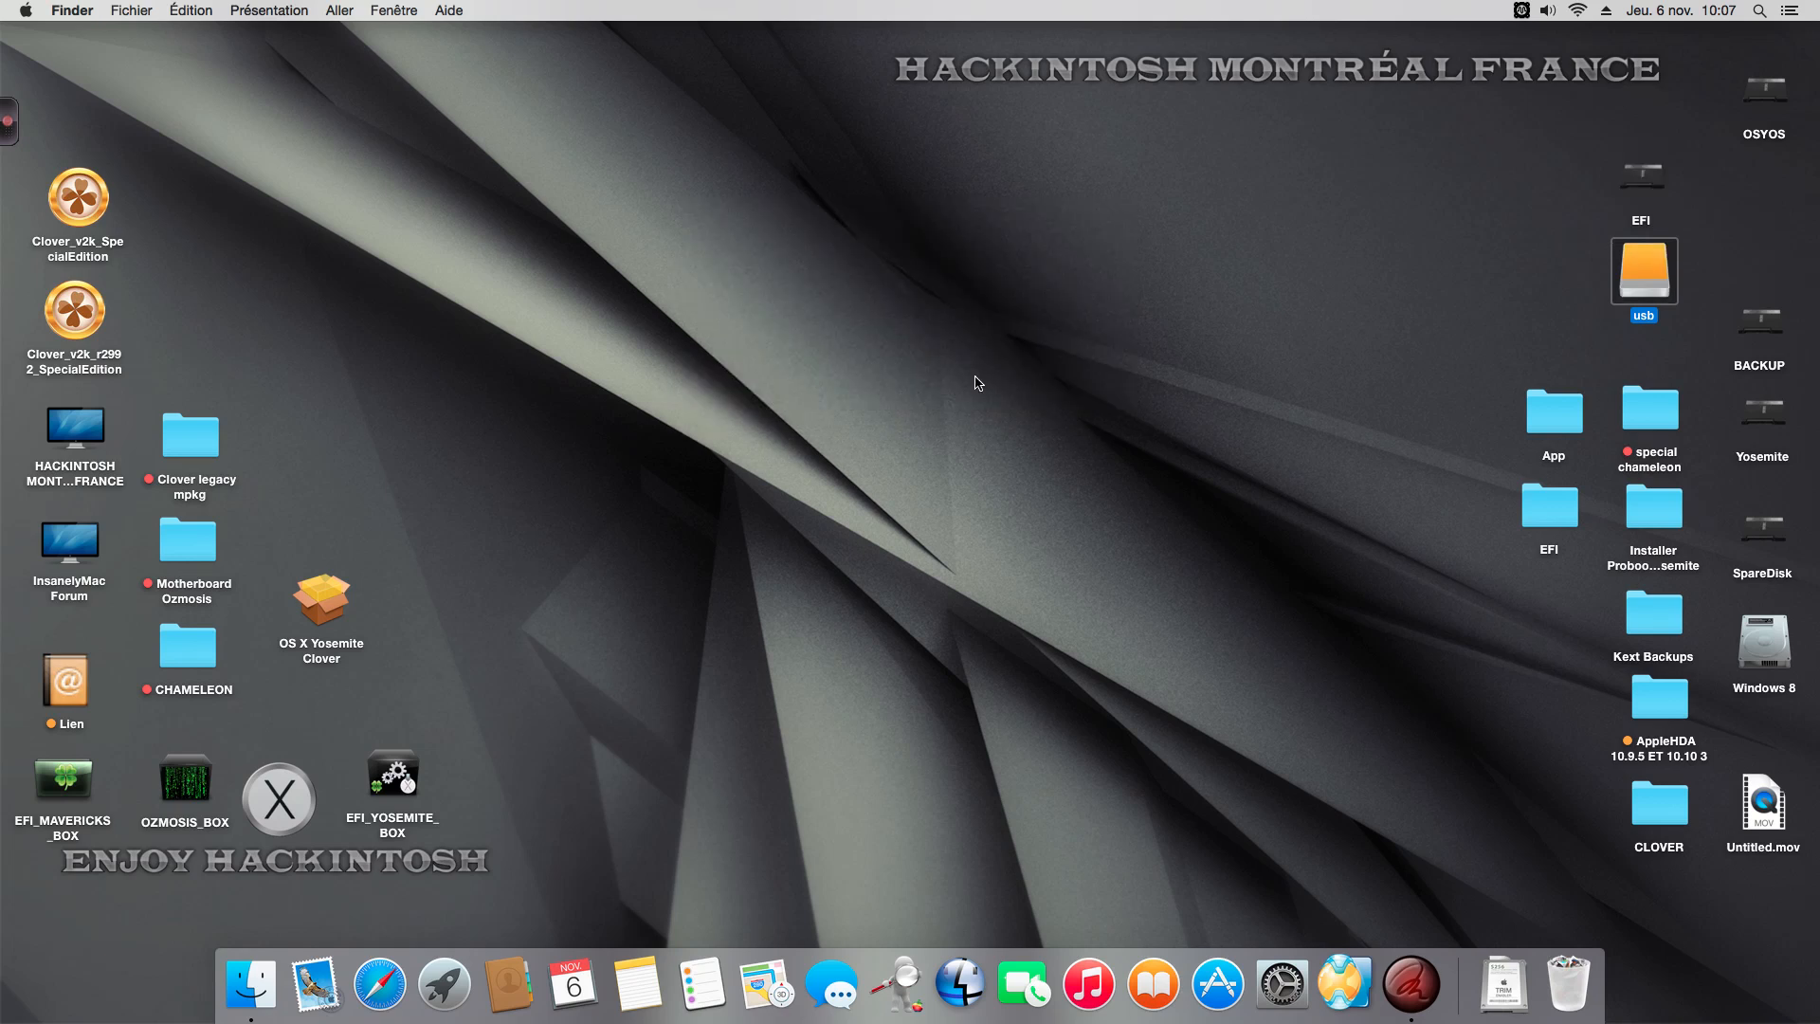
pyautogui.moveTo(1641, 178); pyautogui.dragTo(1768, 208)
pyautogui.click(1591, 227)
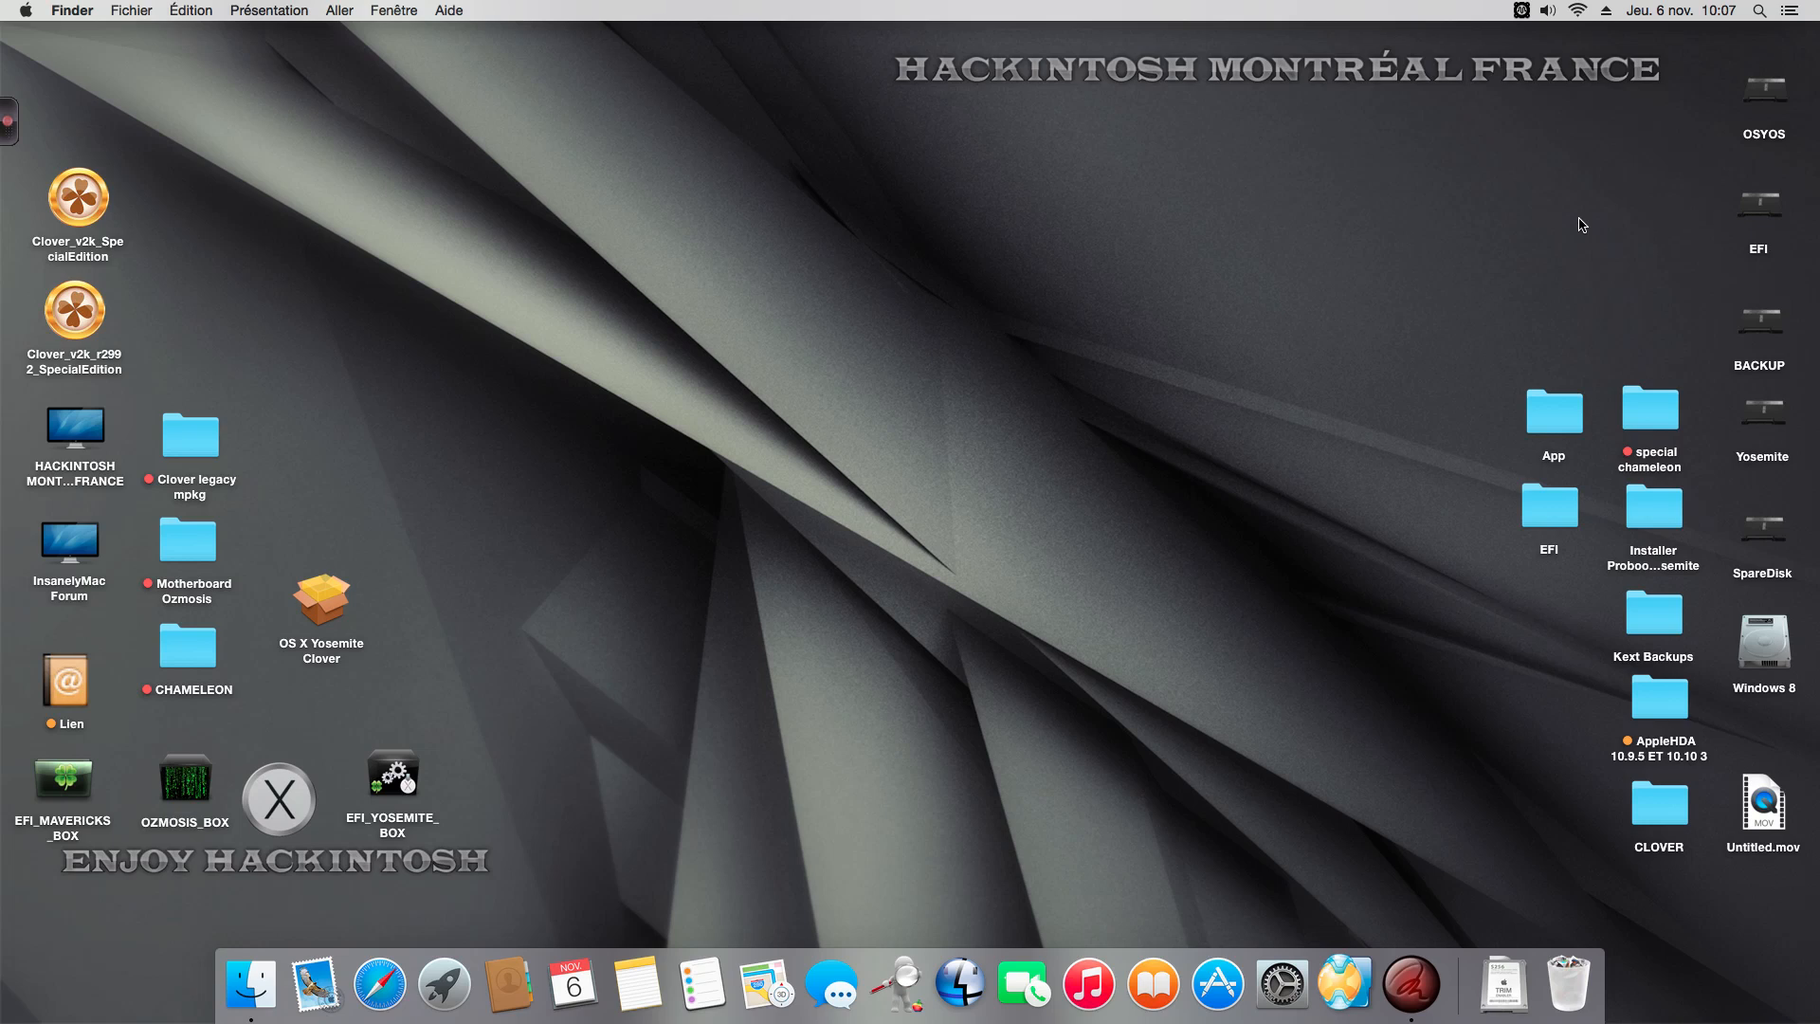
# - Open the Clover pane in Préférences Système, check for Clover updates and dismiss the update result
pyautogui.click(1291, 995)
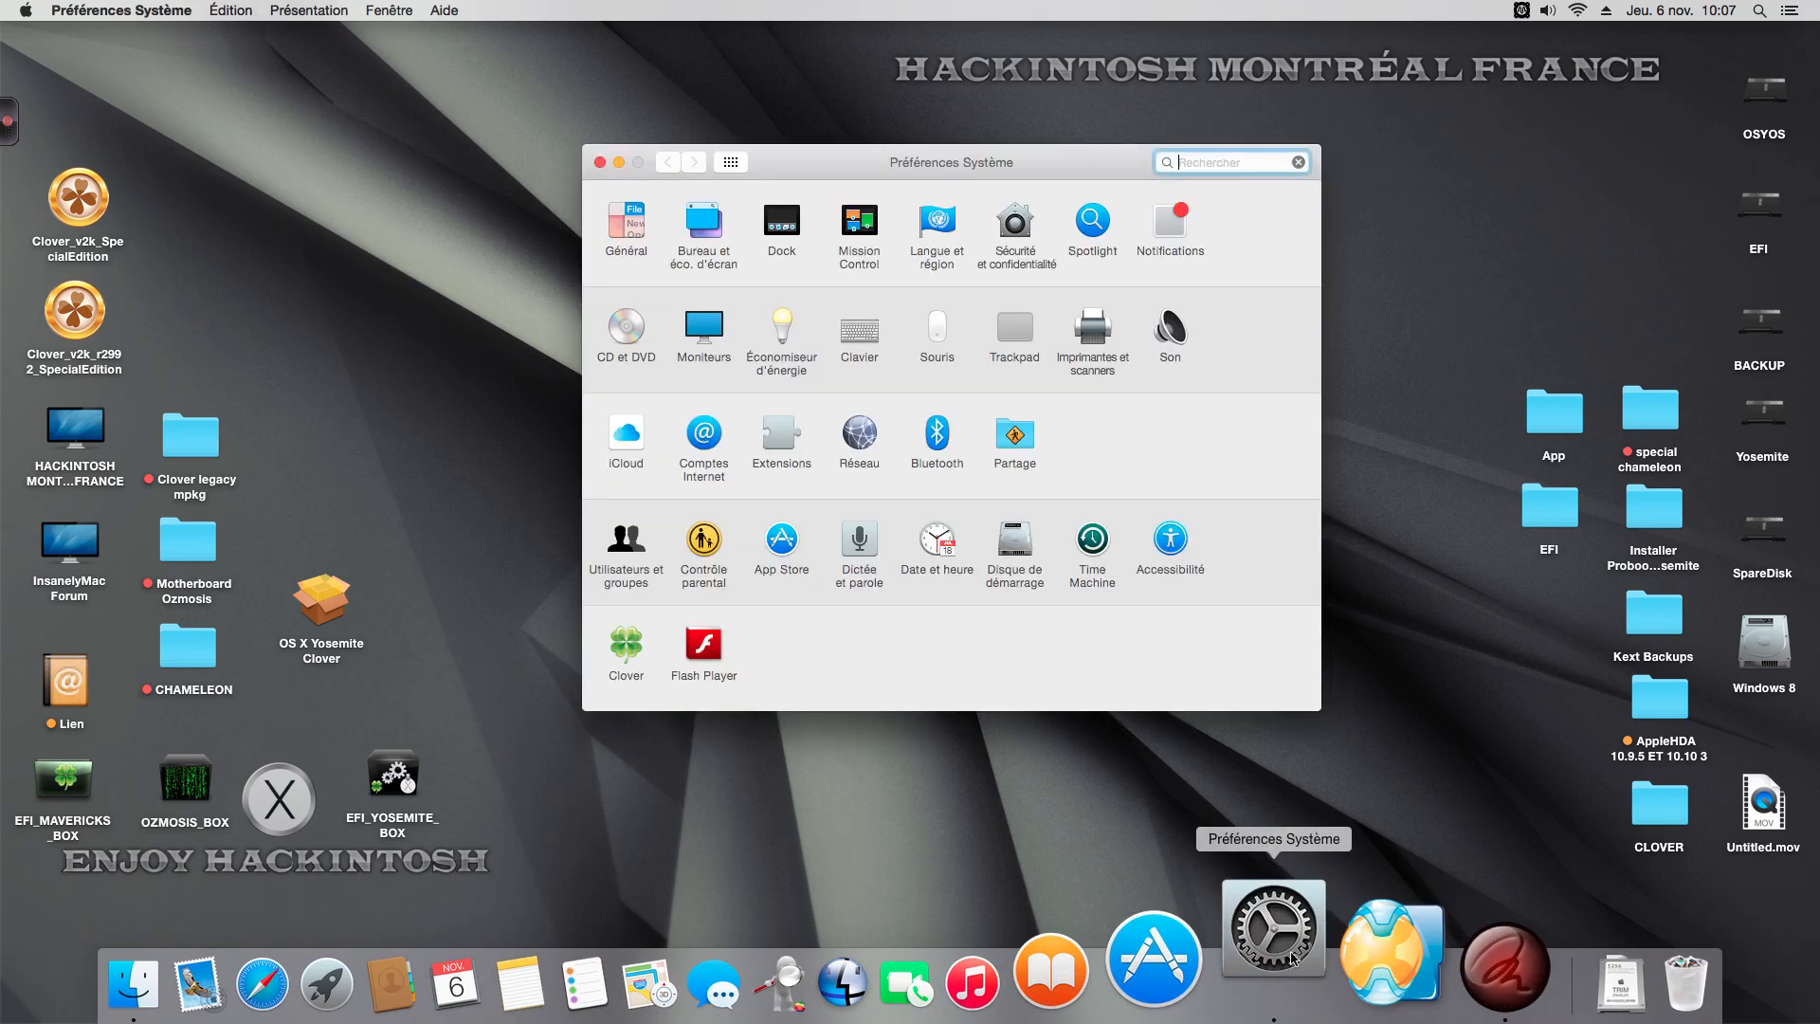
pyautogui.moveTo(842, 162); pyautogui.dragTo(774, 134)
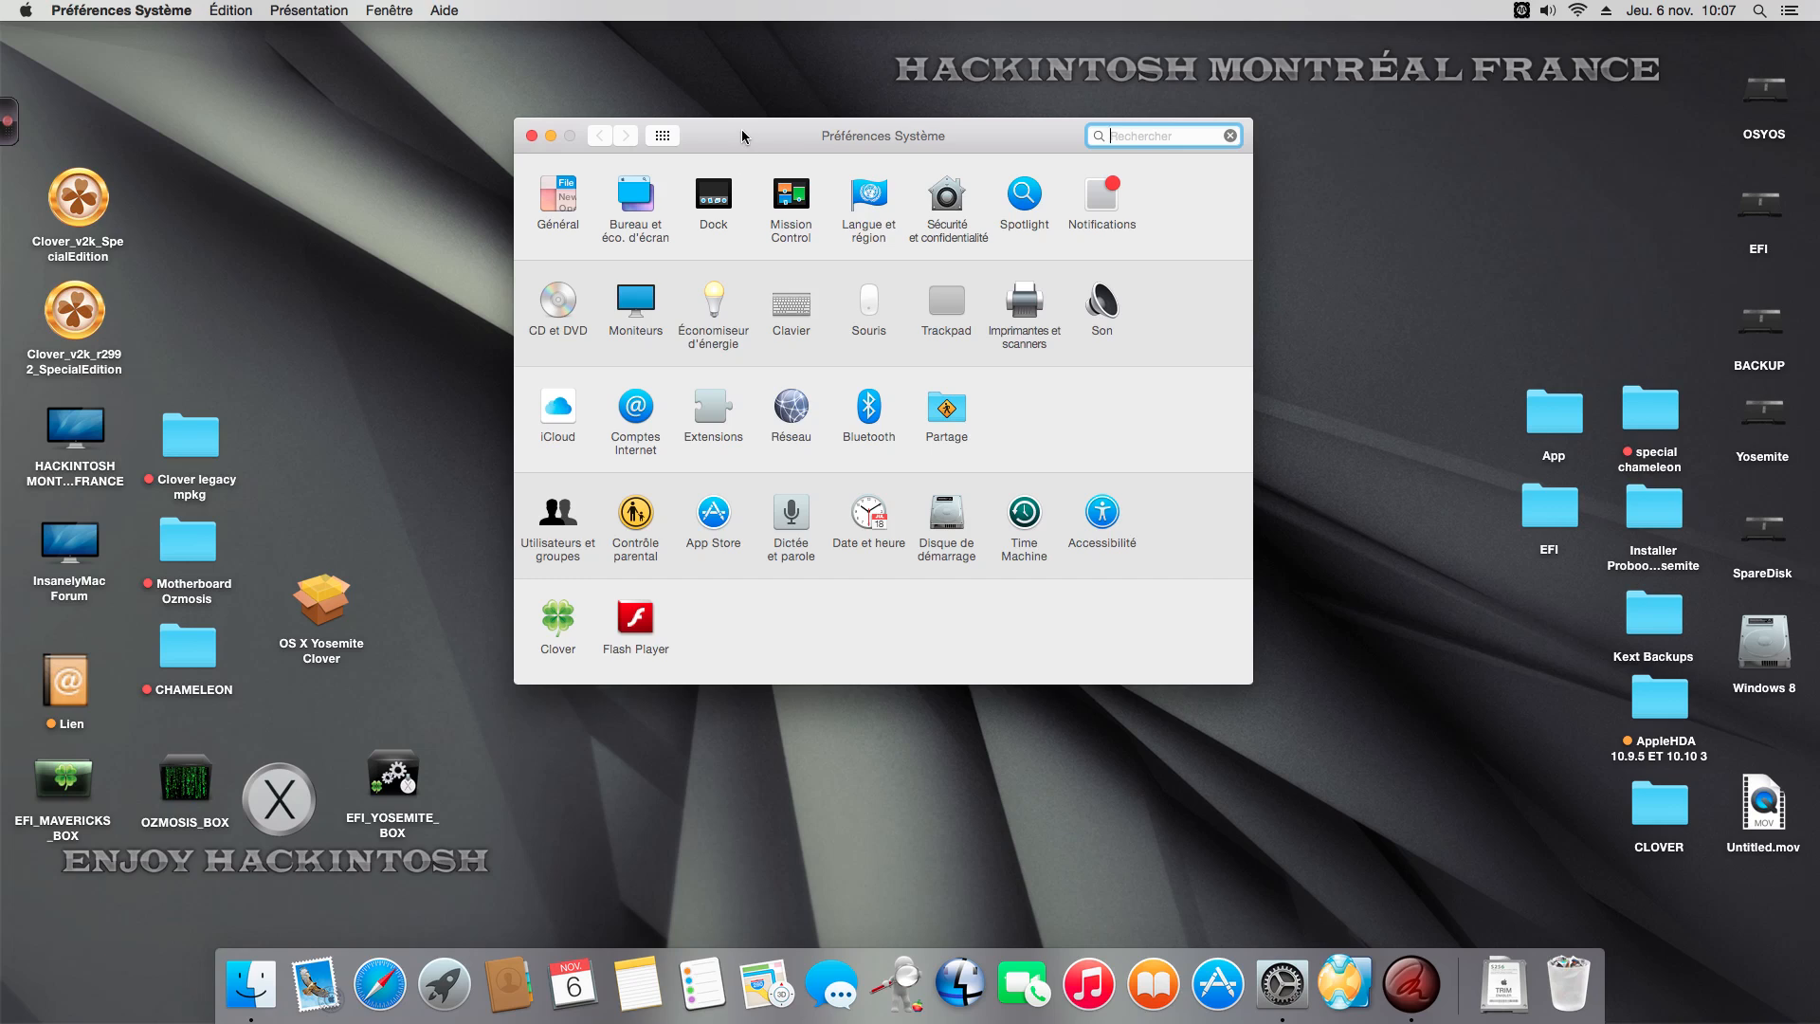
pyautogui.click(567, 616)
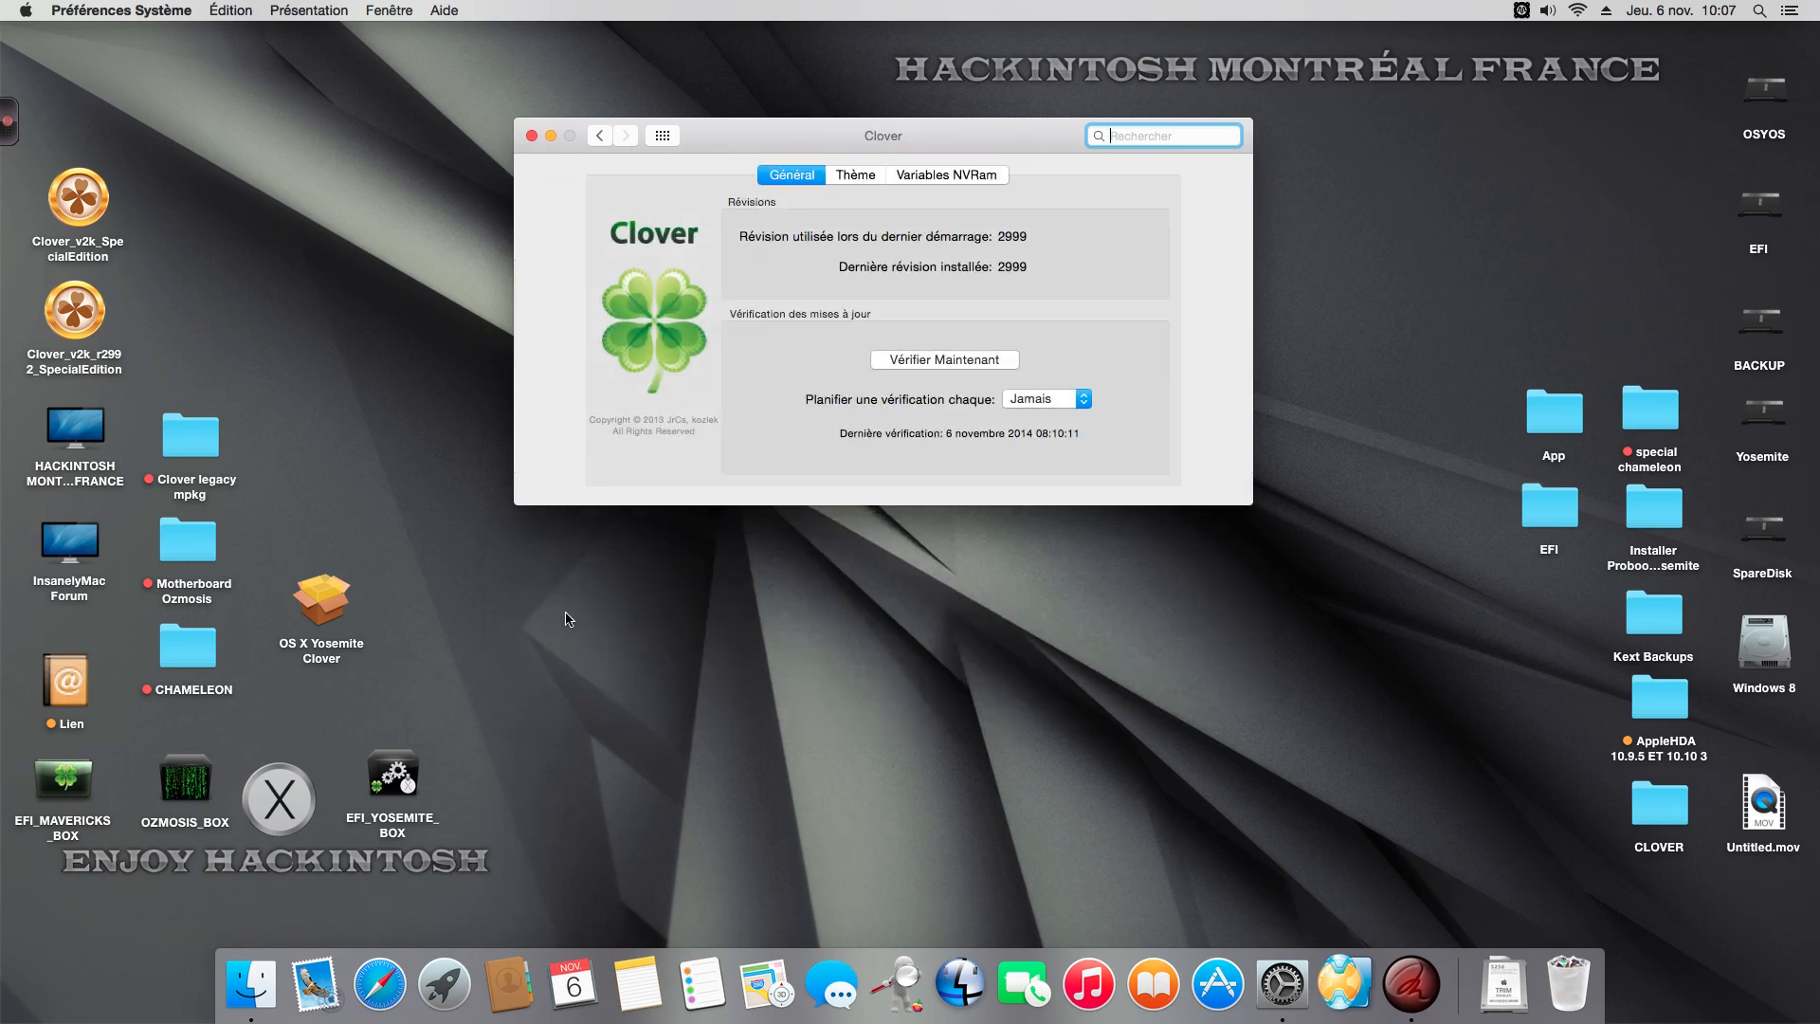
pyautogui.moveTo(745, 135); pyautogui.dragTo(743, 151)
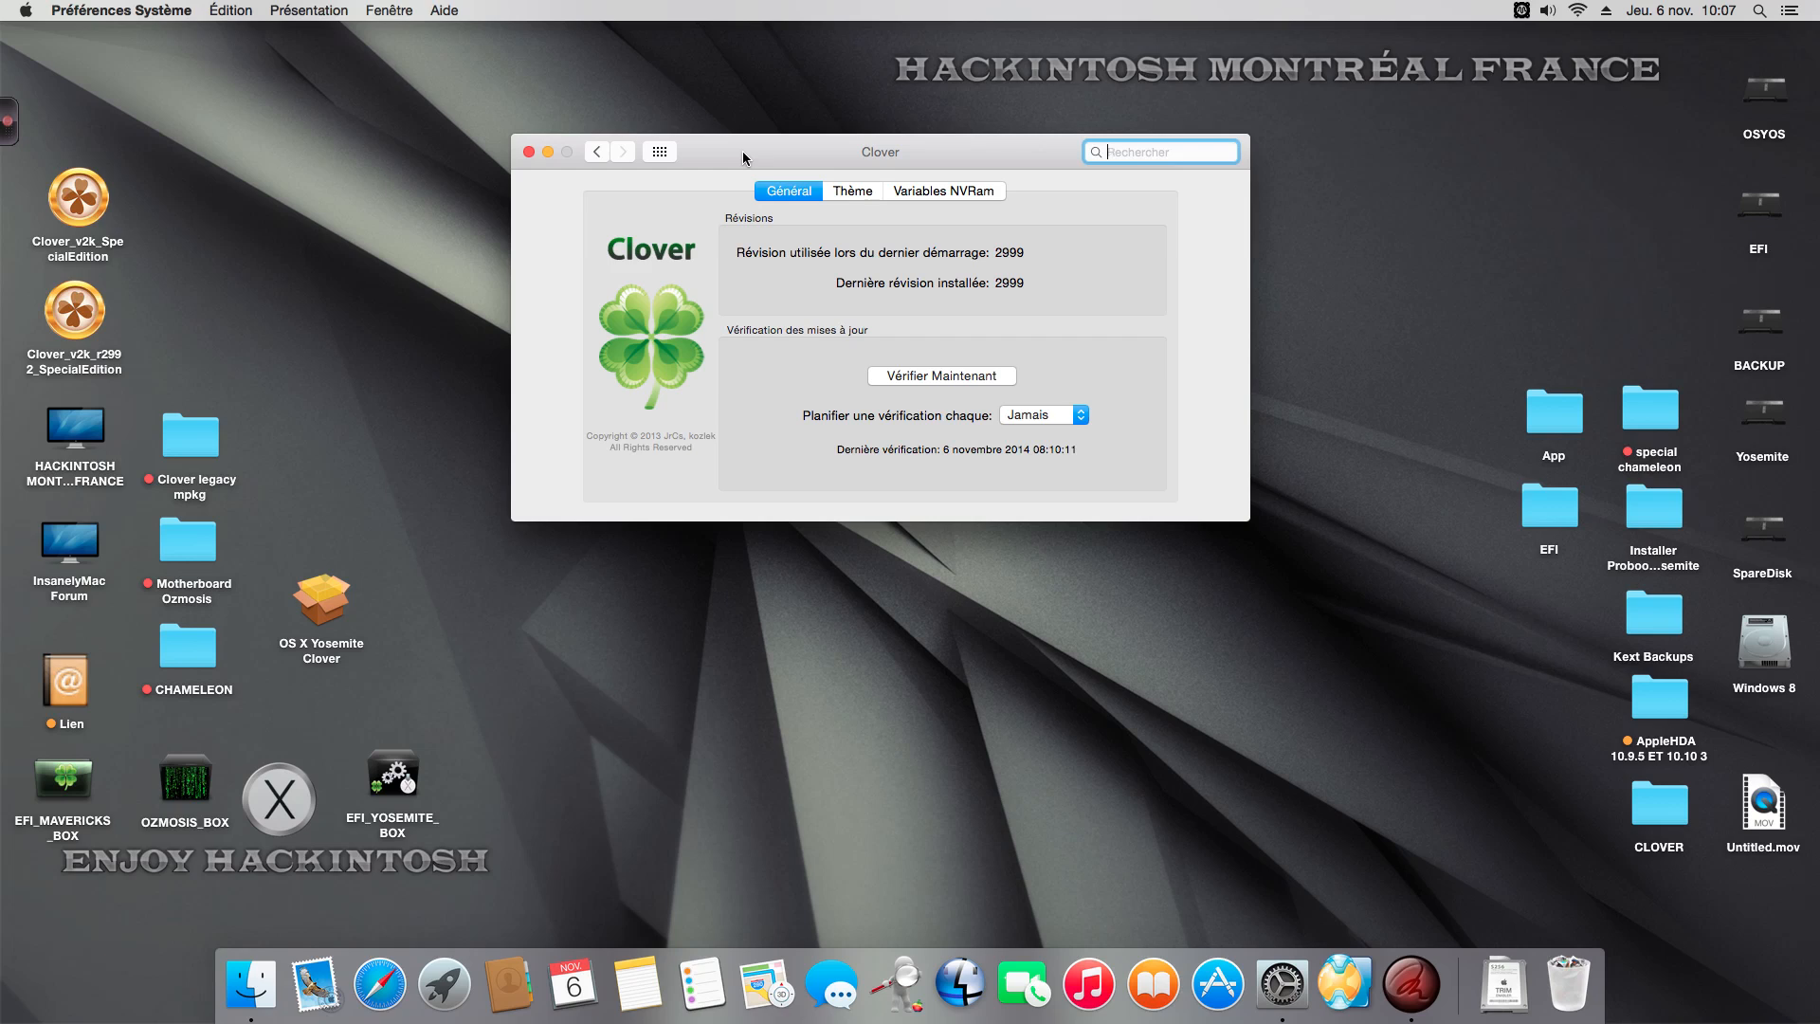
pyautogui.click(938, 374)
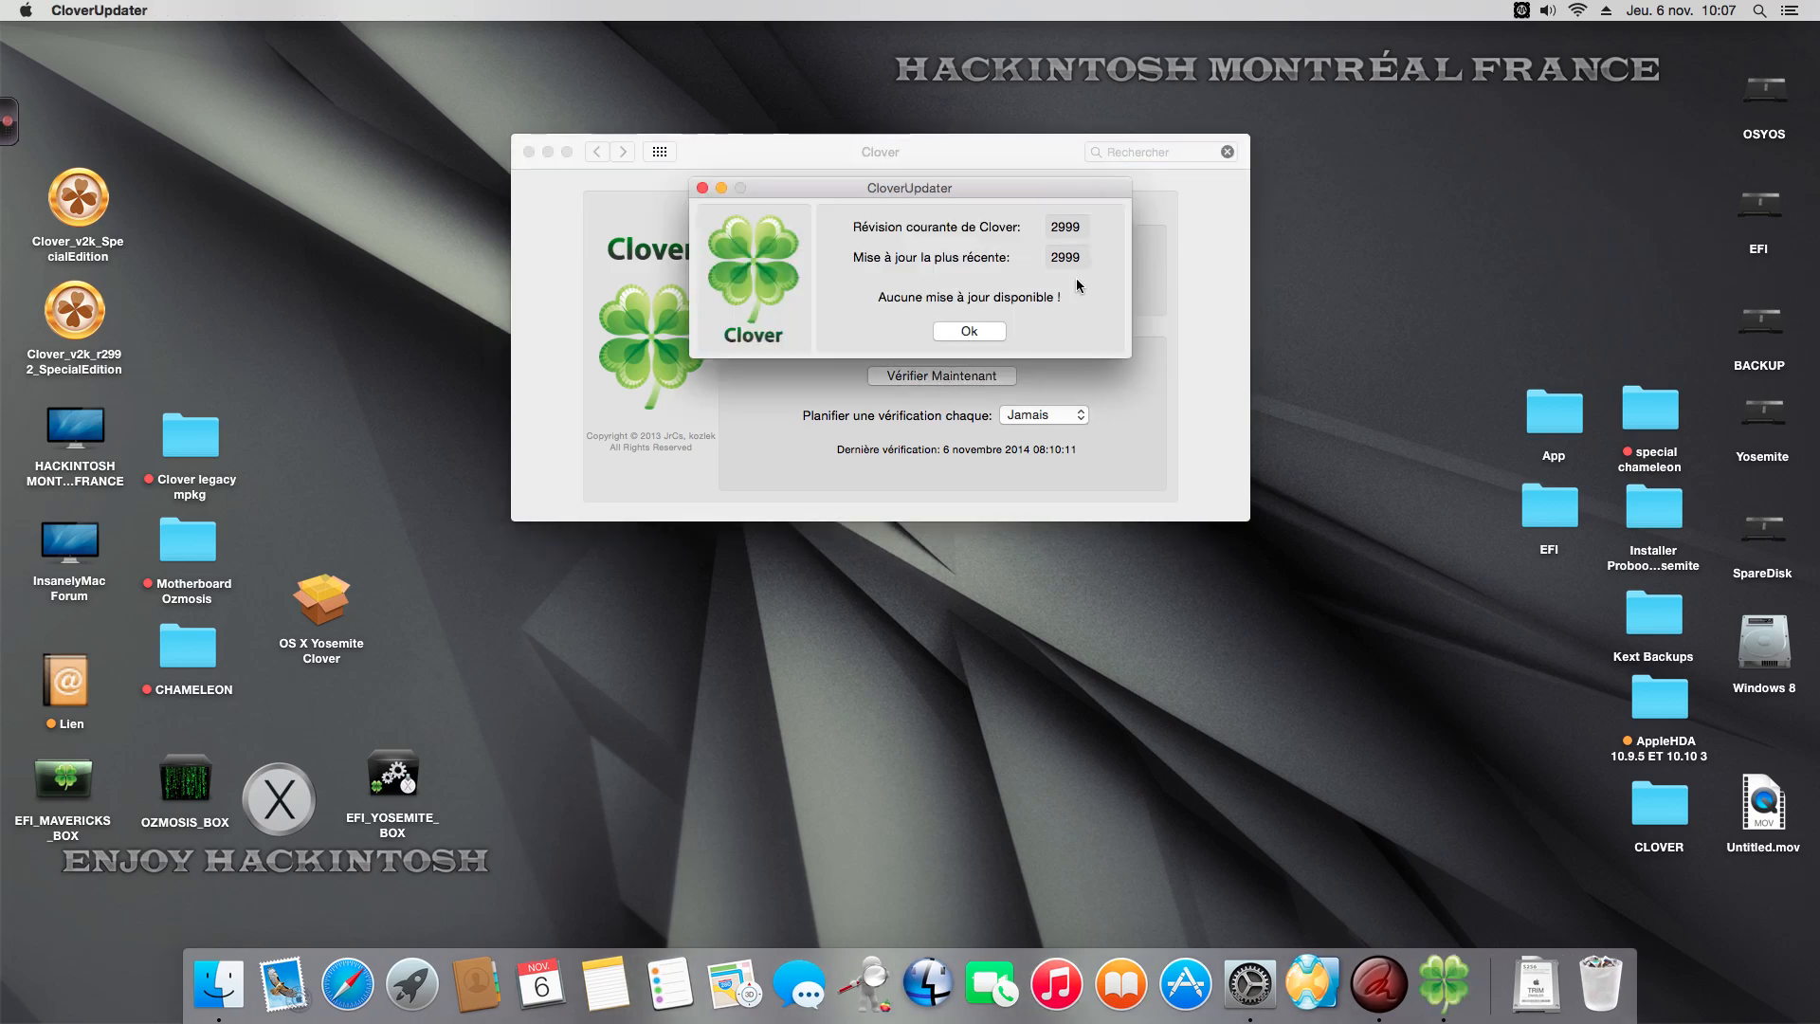
pyautogui.click(973, 331)
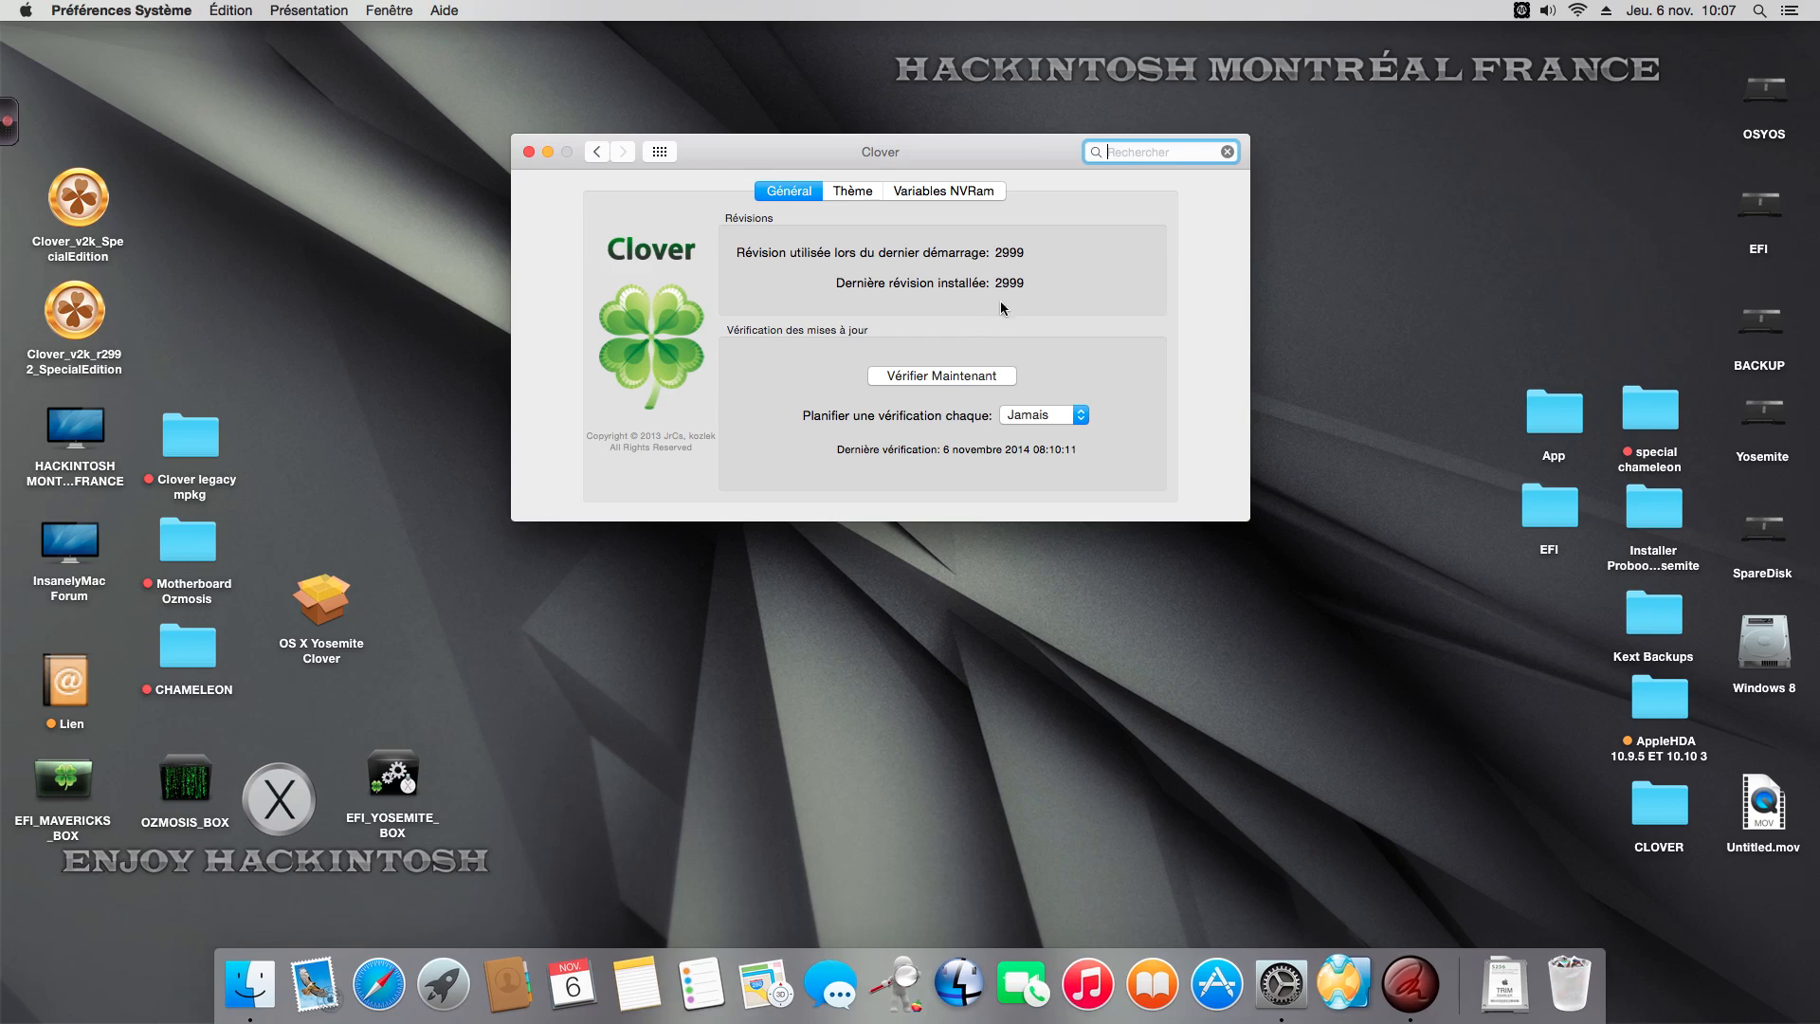
# - In Clover's NVRAM variables, choose ESP sur [disk1] EFI, OSYOS, Recovery HD for forced mounting at startup, and close the preferences
pyautogui.click(969, 195)
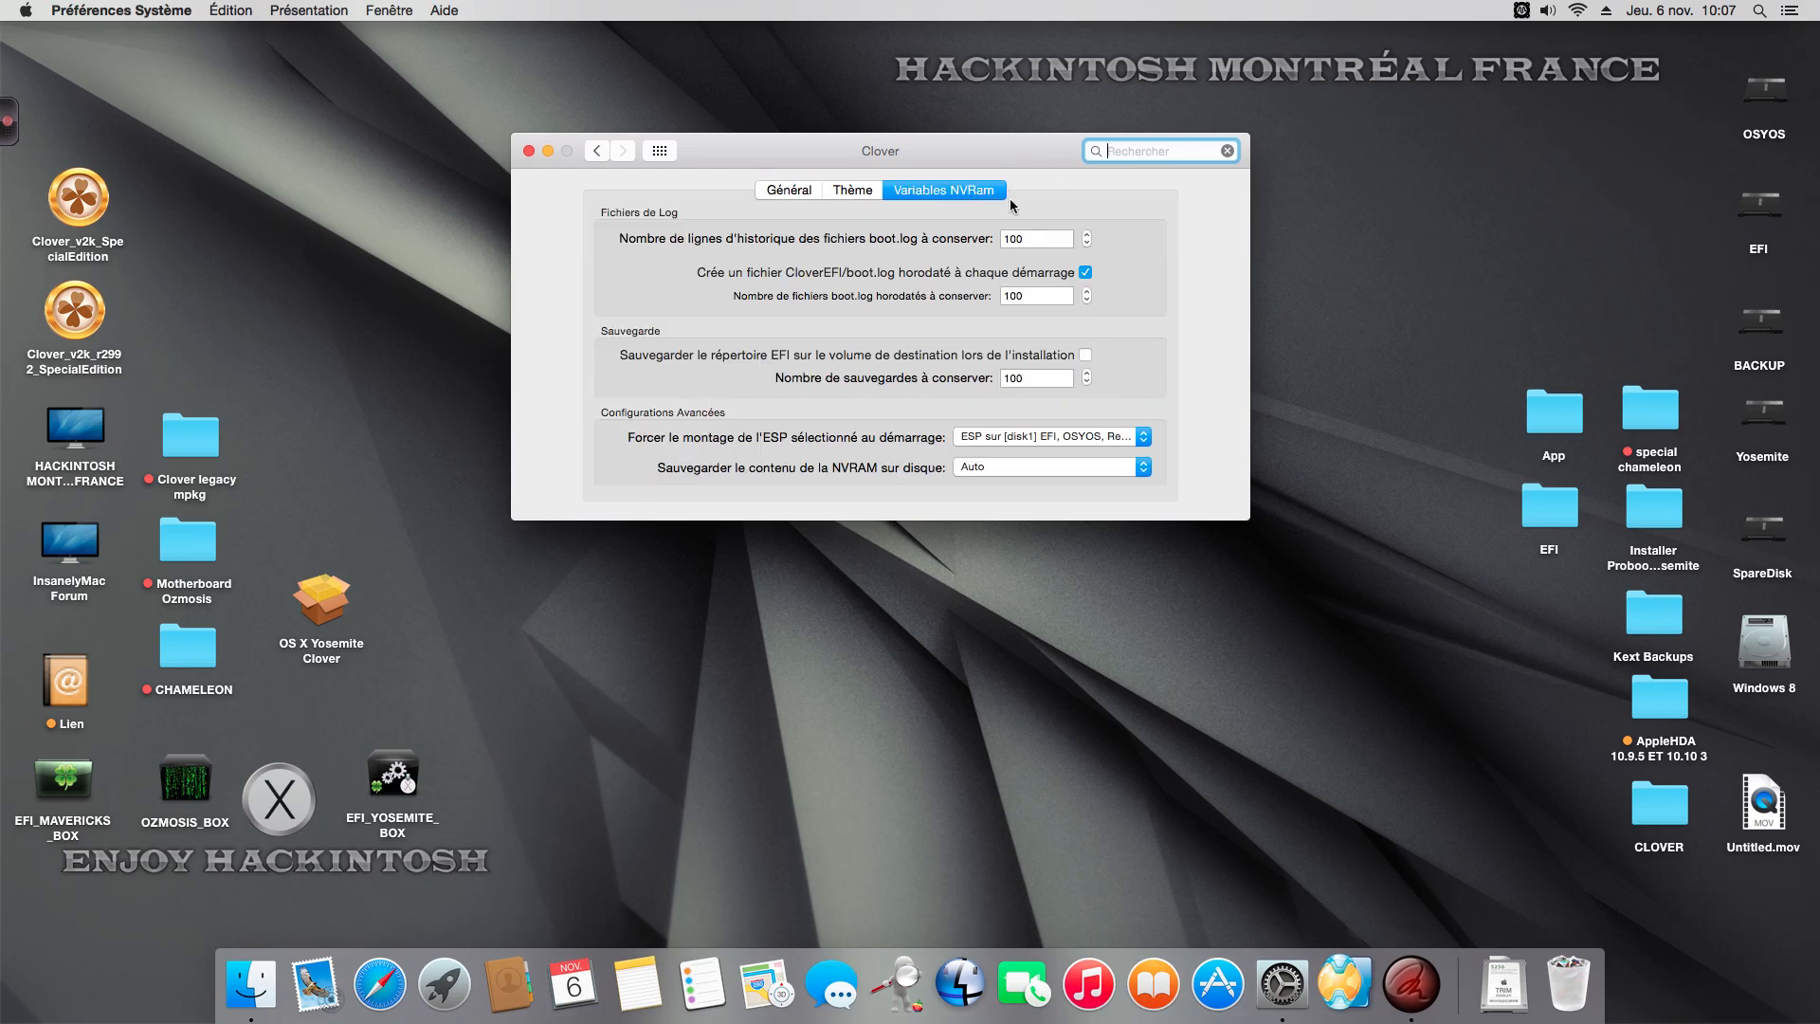
pyautogui.click(1102, 441)
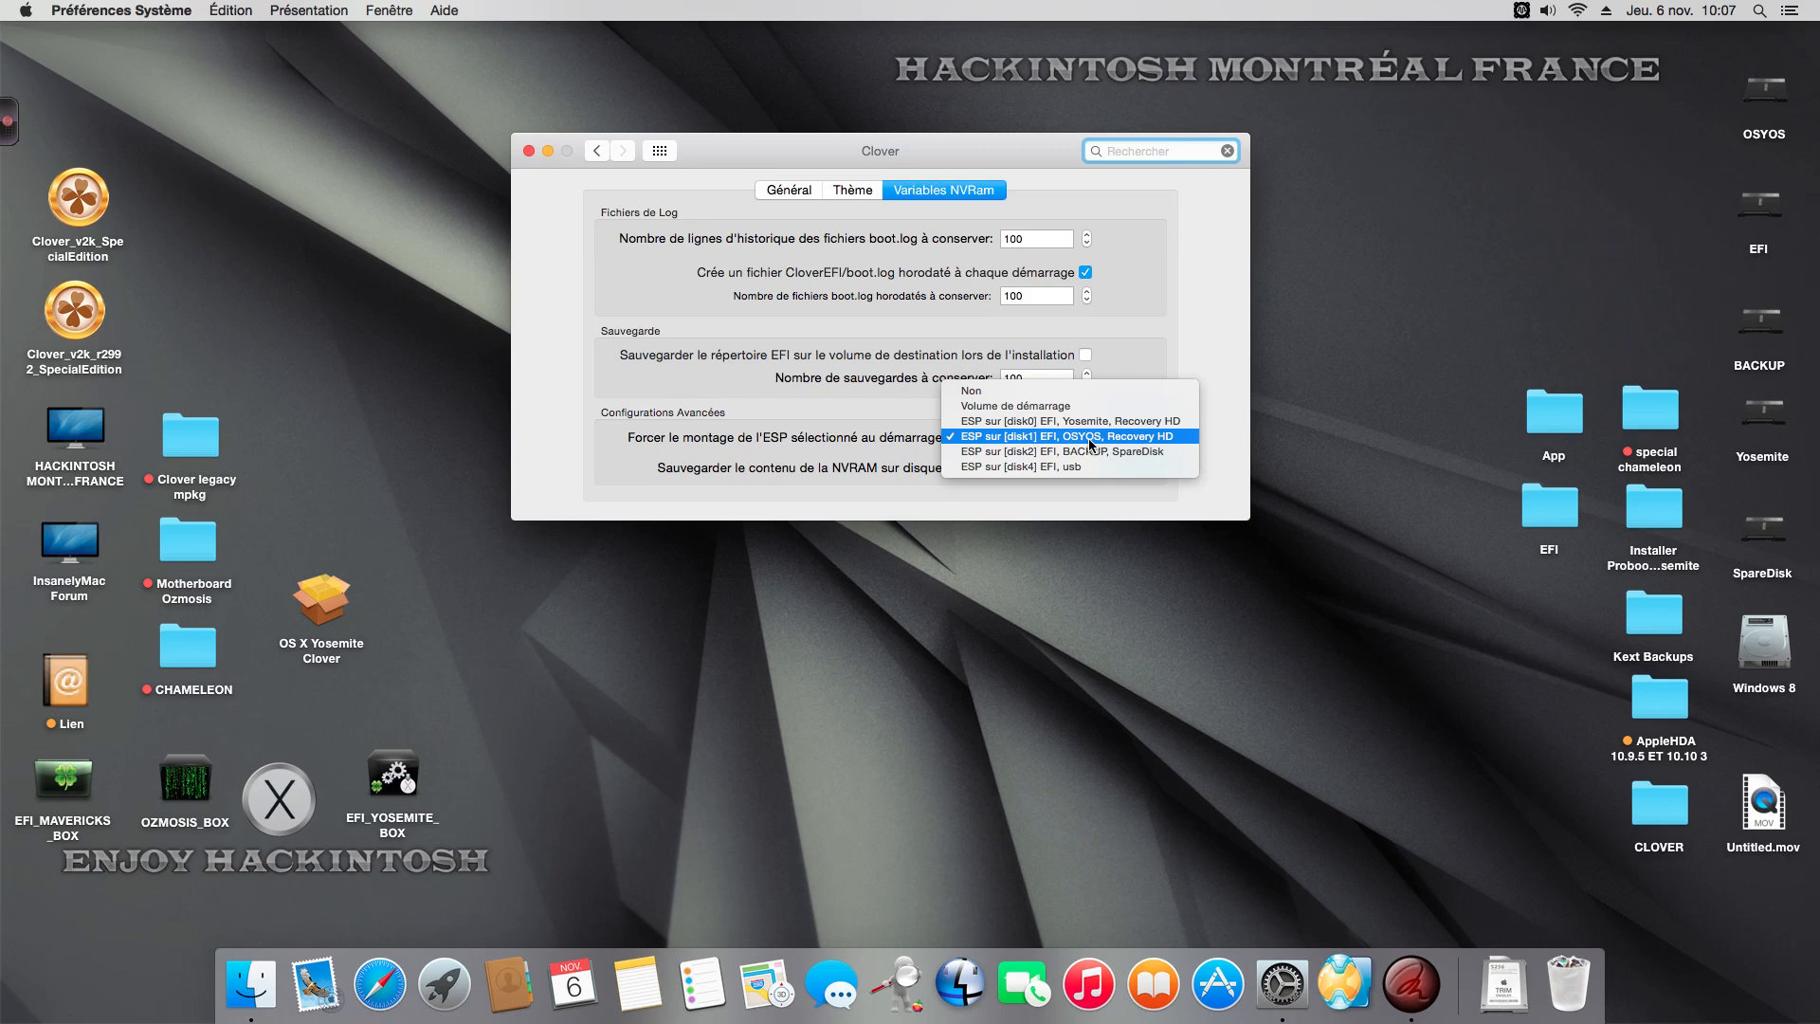
pyautogui.click(1086, 440)
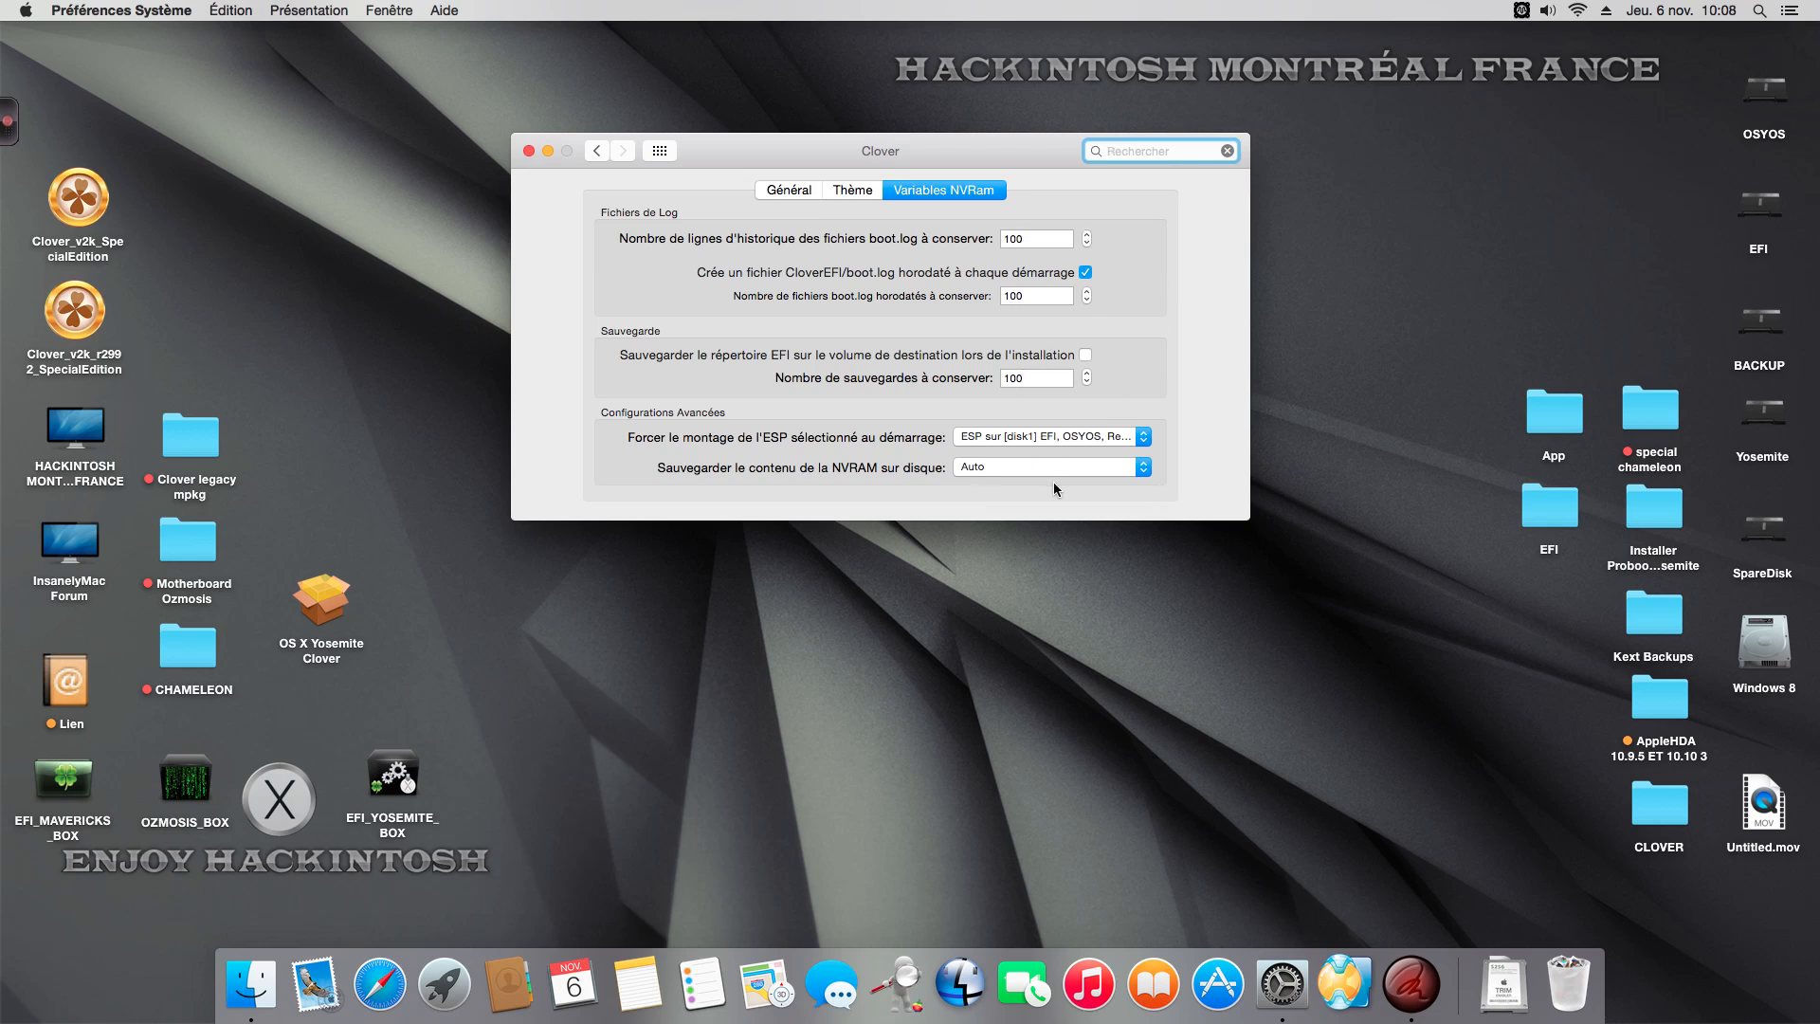
pyautogui.click(529, 151)
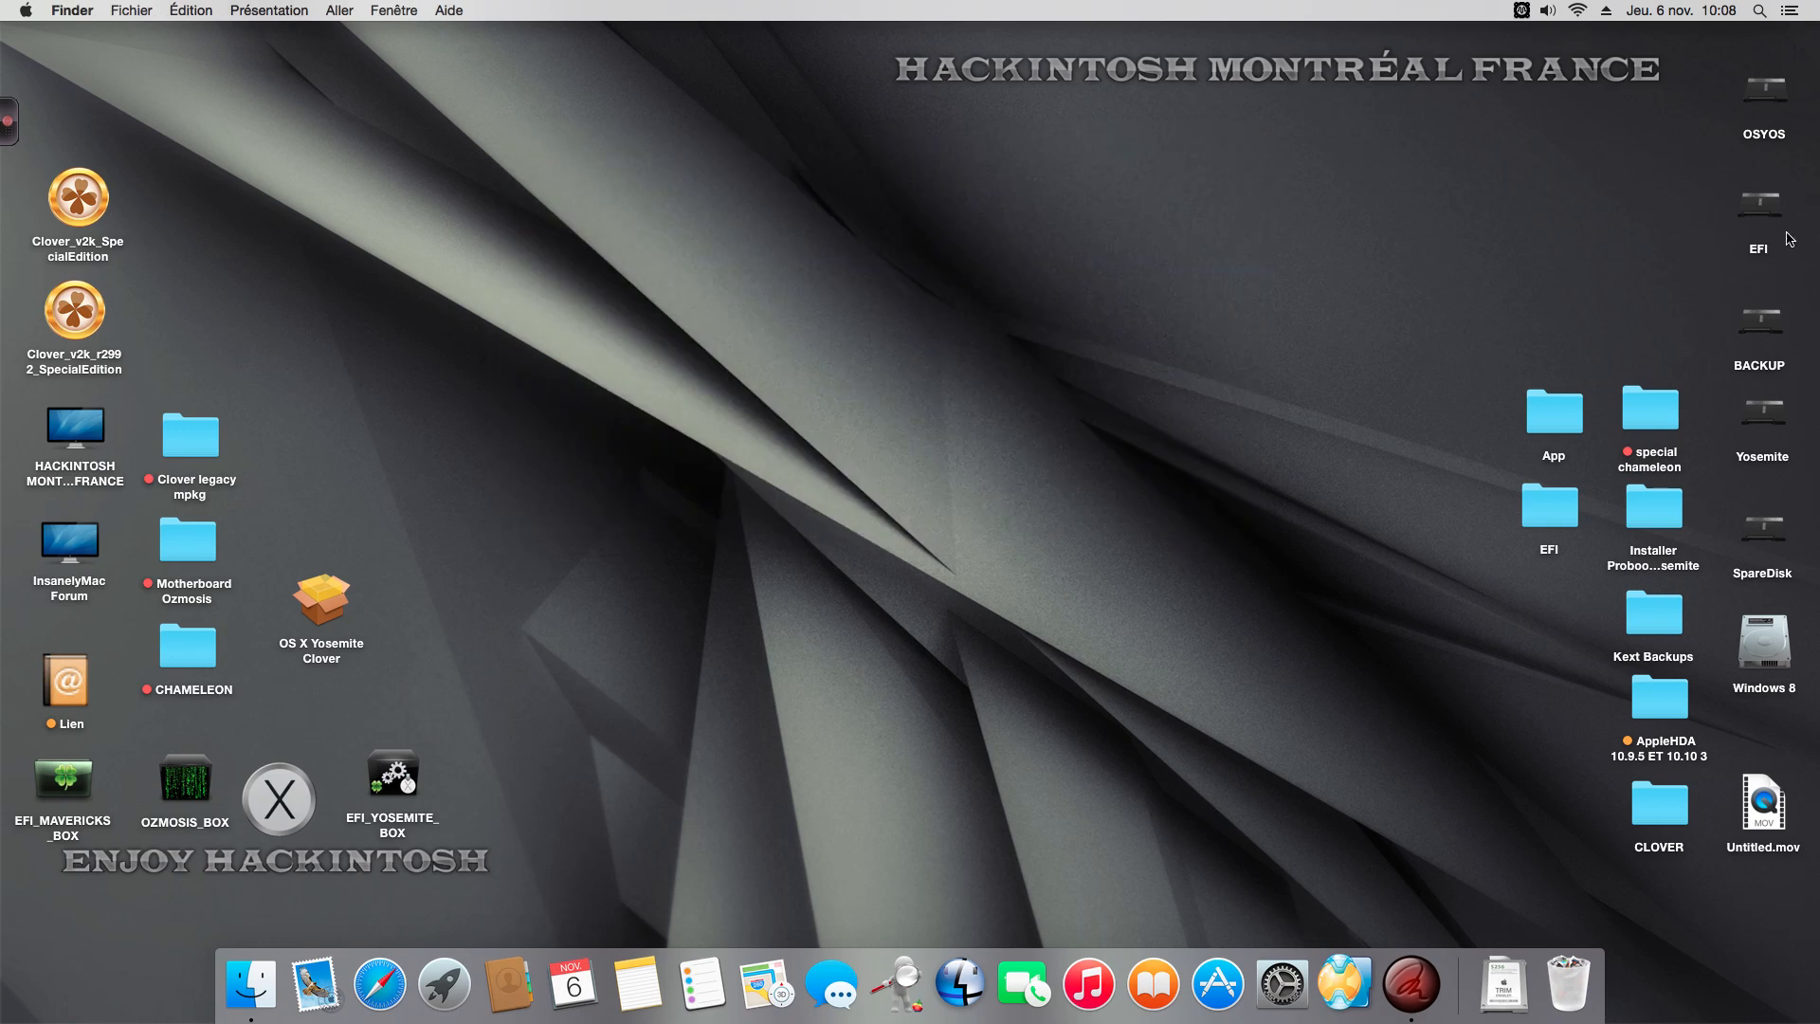
# - Open config.plist from the EFI volume's CLOVER folder with TextEdit
pyautogui.doubleClick(1762, 201)
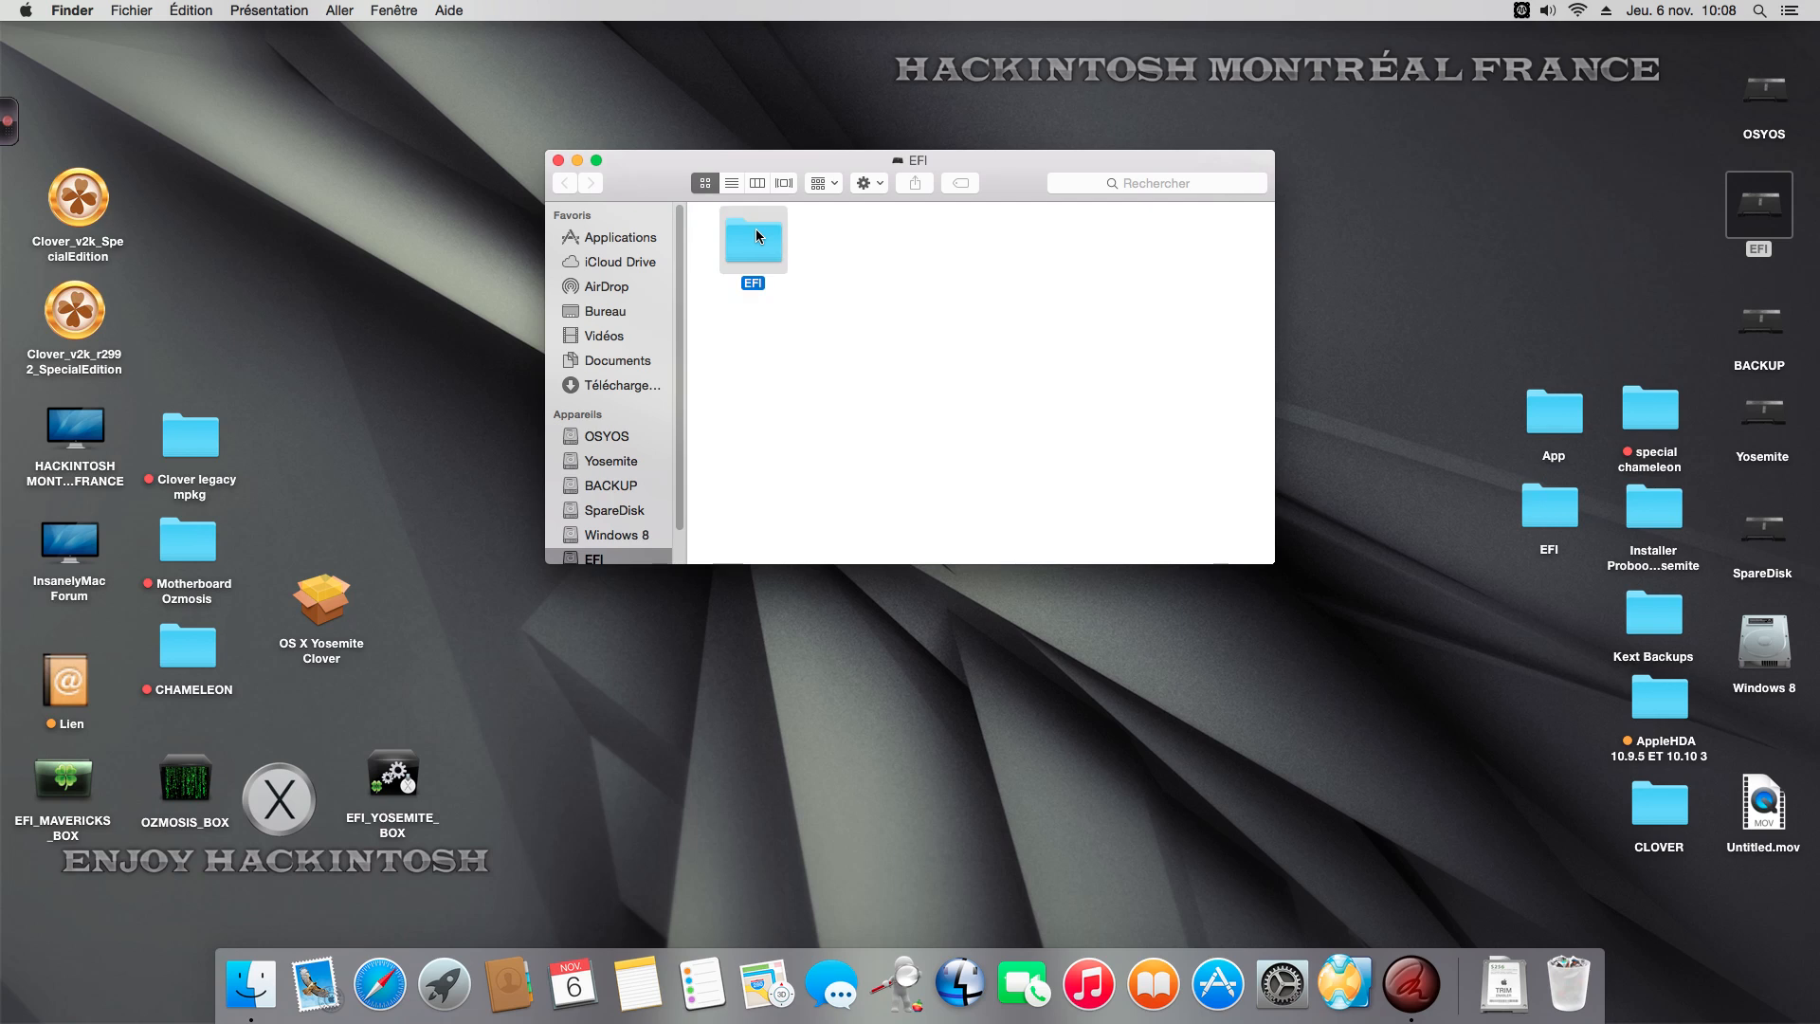
pyautogui.doubleClick(880, 242)
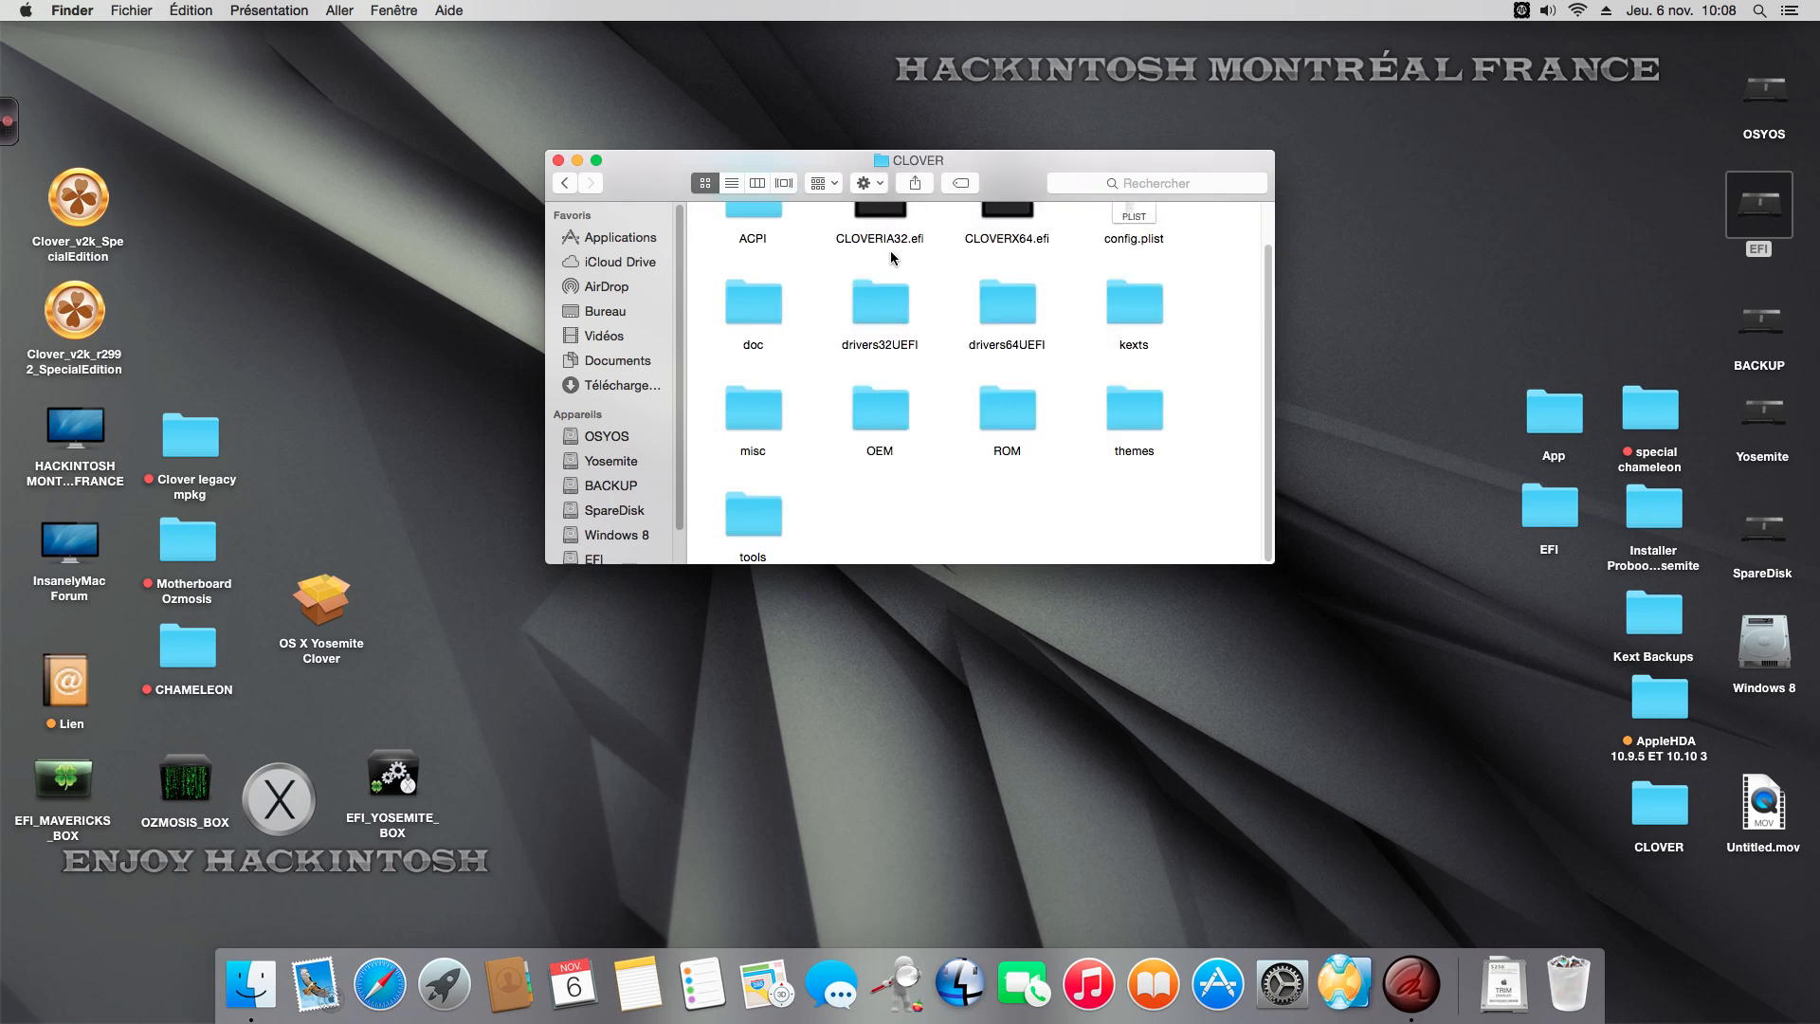
pyautogui.rightClick(1130, 219)
pyautogui.moveTo(1171, 243)
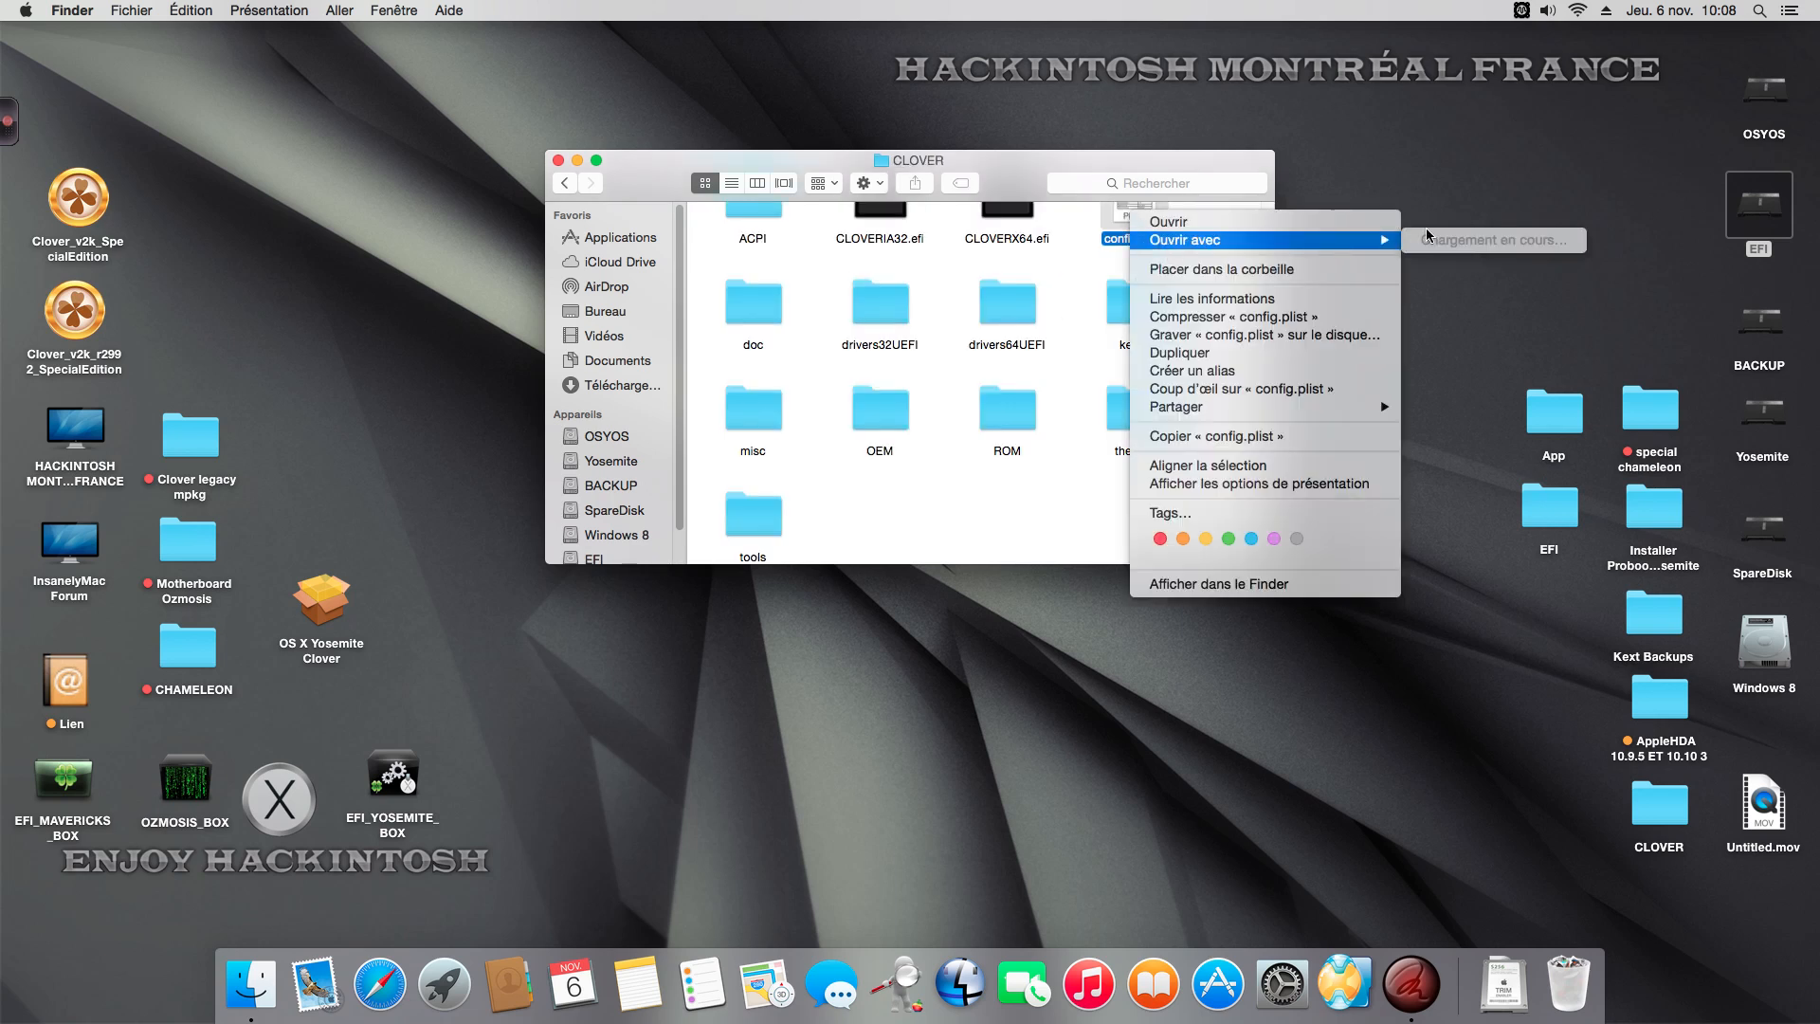
pyautogui.press('Escape')
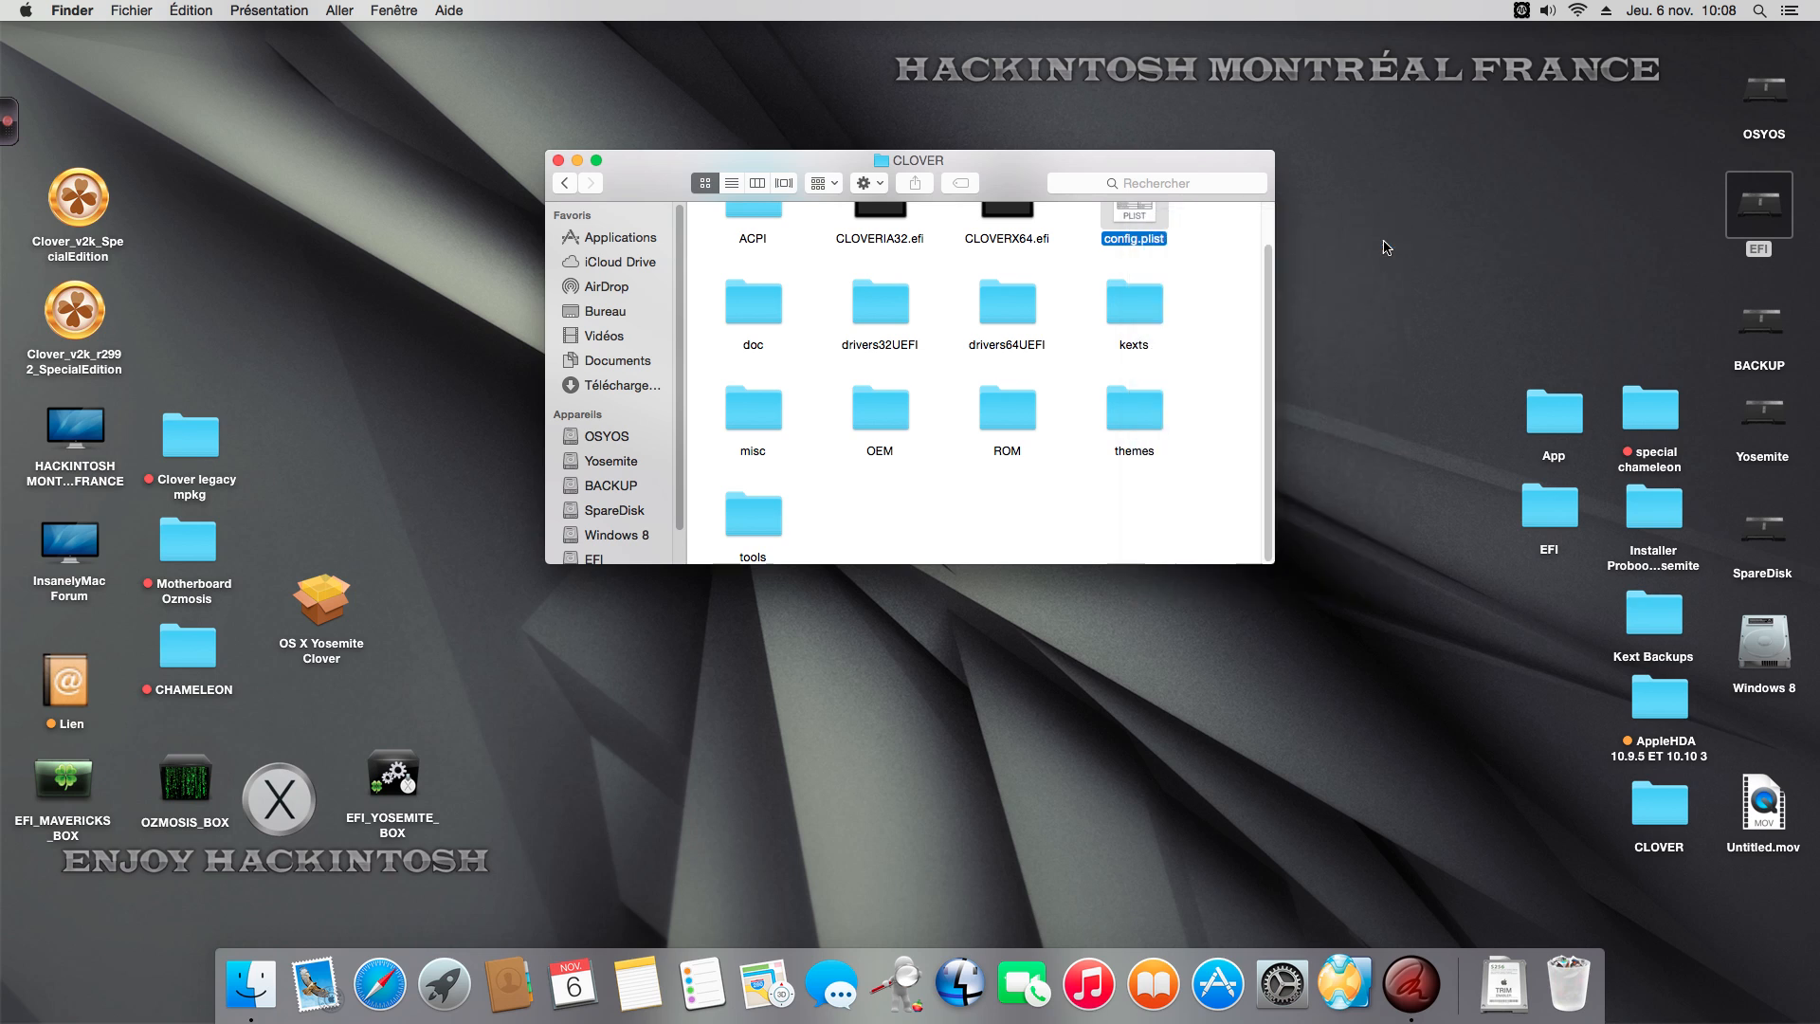
pyautogui.rightClick(1139, 211)
pyautogui.moveTo(1169, 238)
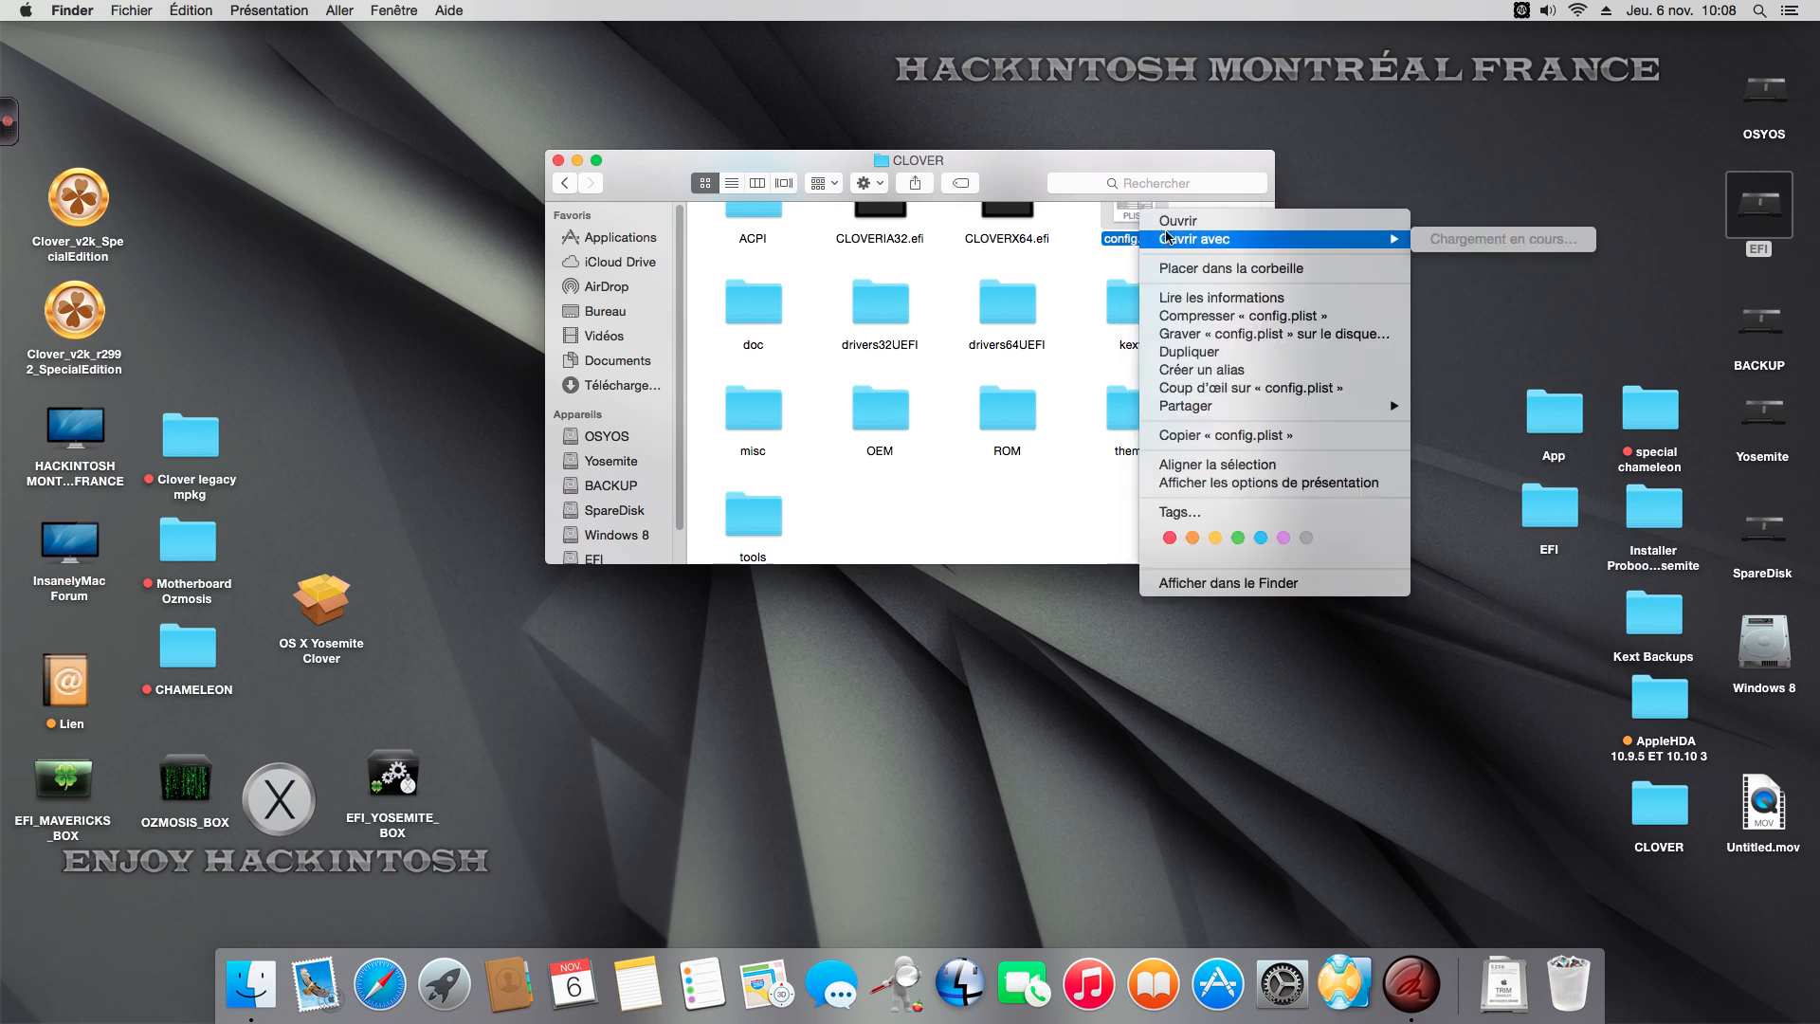
pyautogui.click(1447, 347)
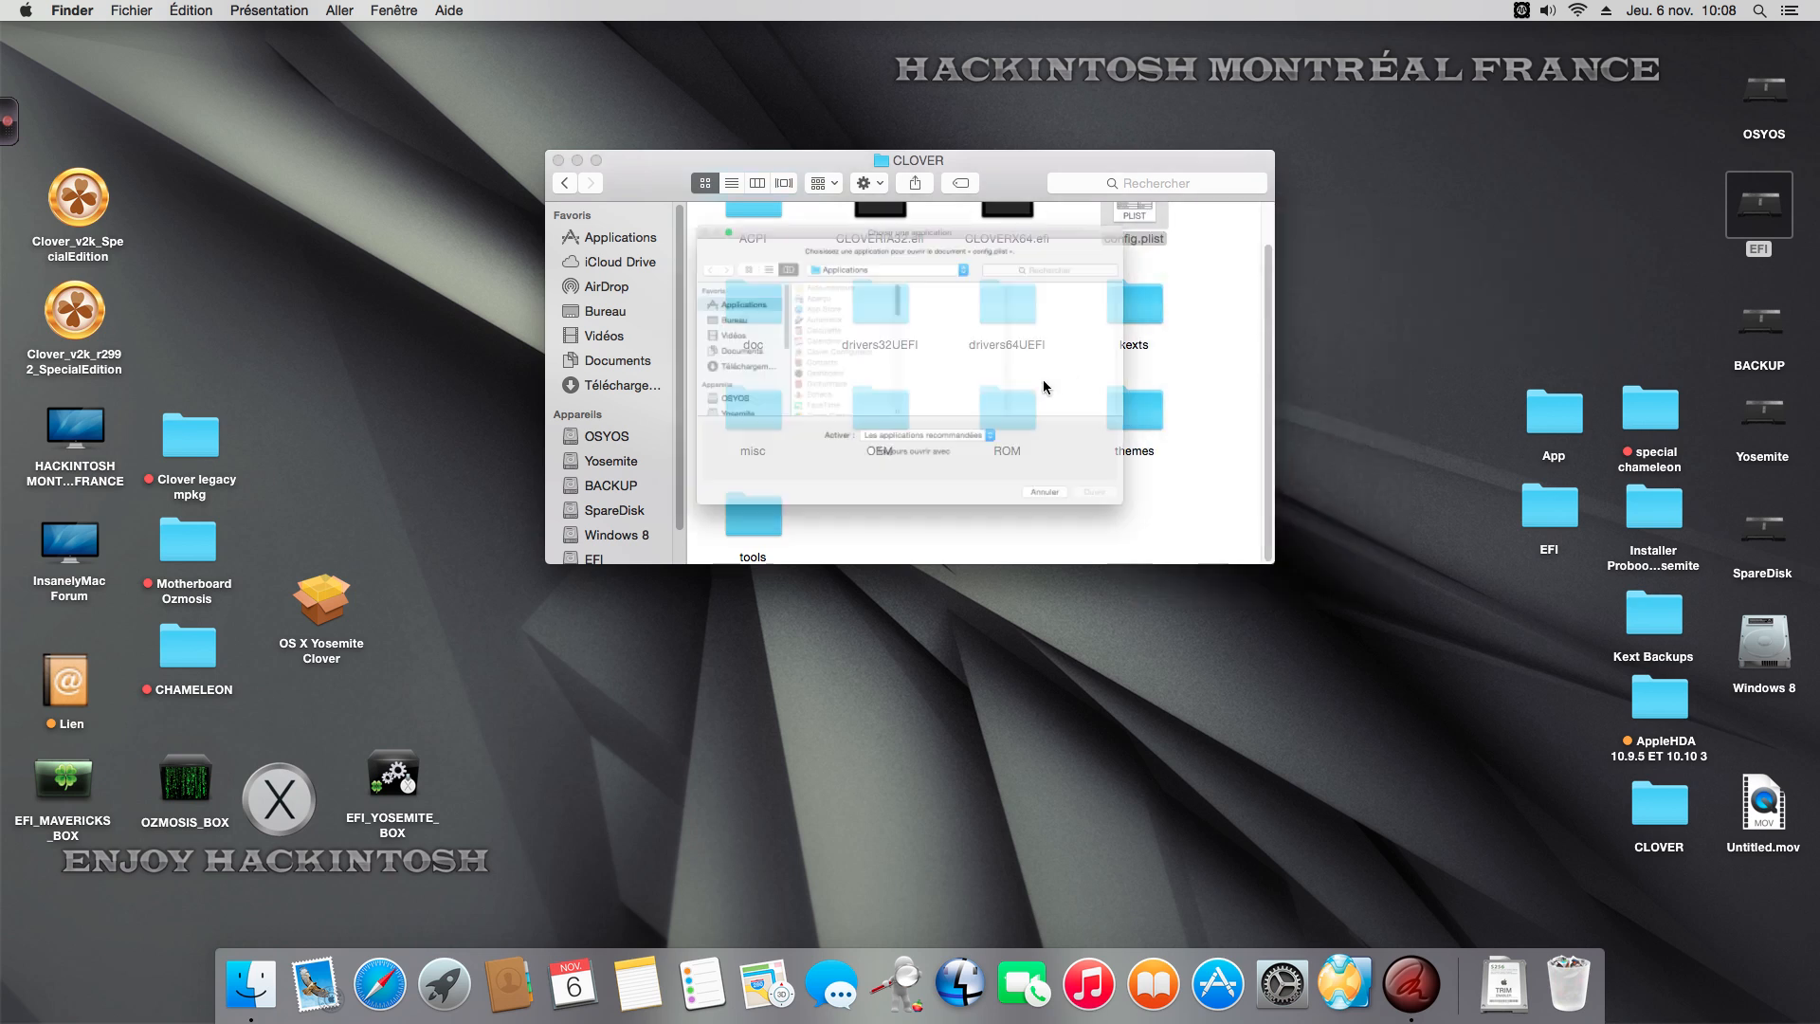
pyautogui.scroll(-5, 811, 367)
pyautogui.click(774, 318)
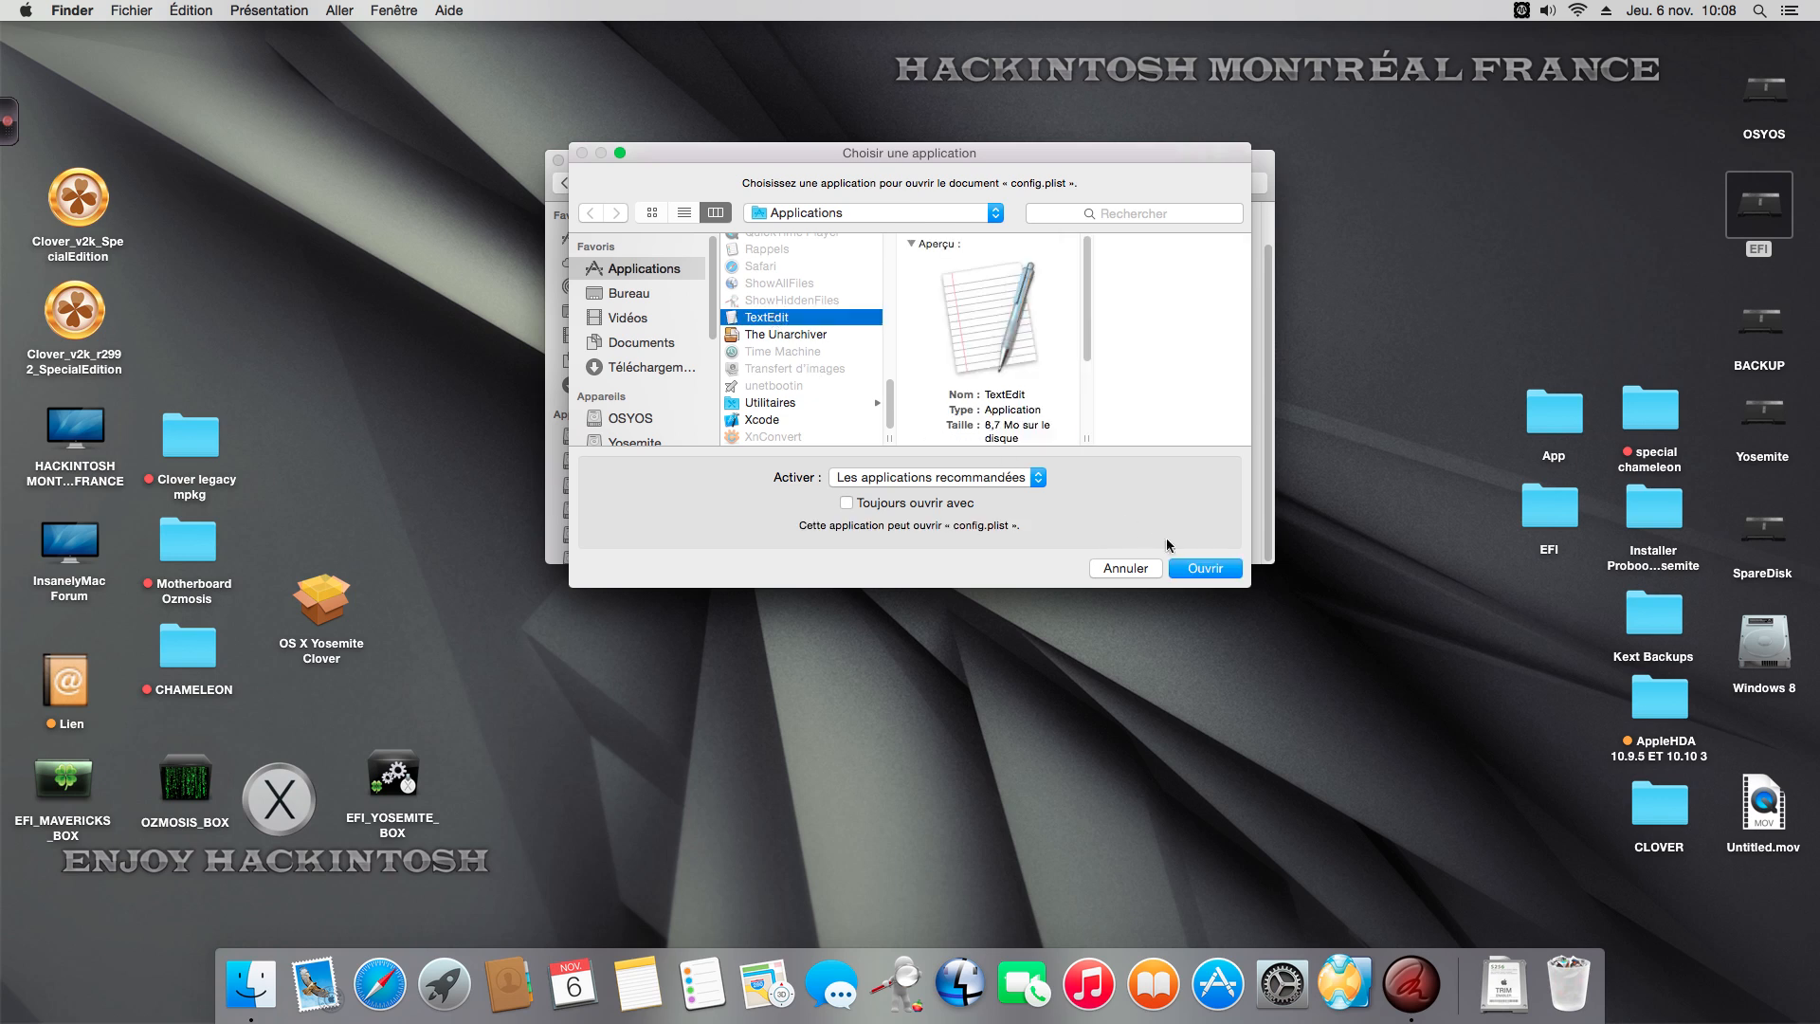
pyautogui.click(1202, 568)
pyautogui.moveTo(612, 280); pyautogui.dragTo(938, 152)
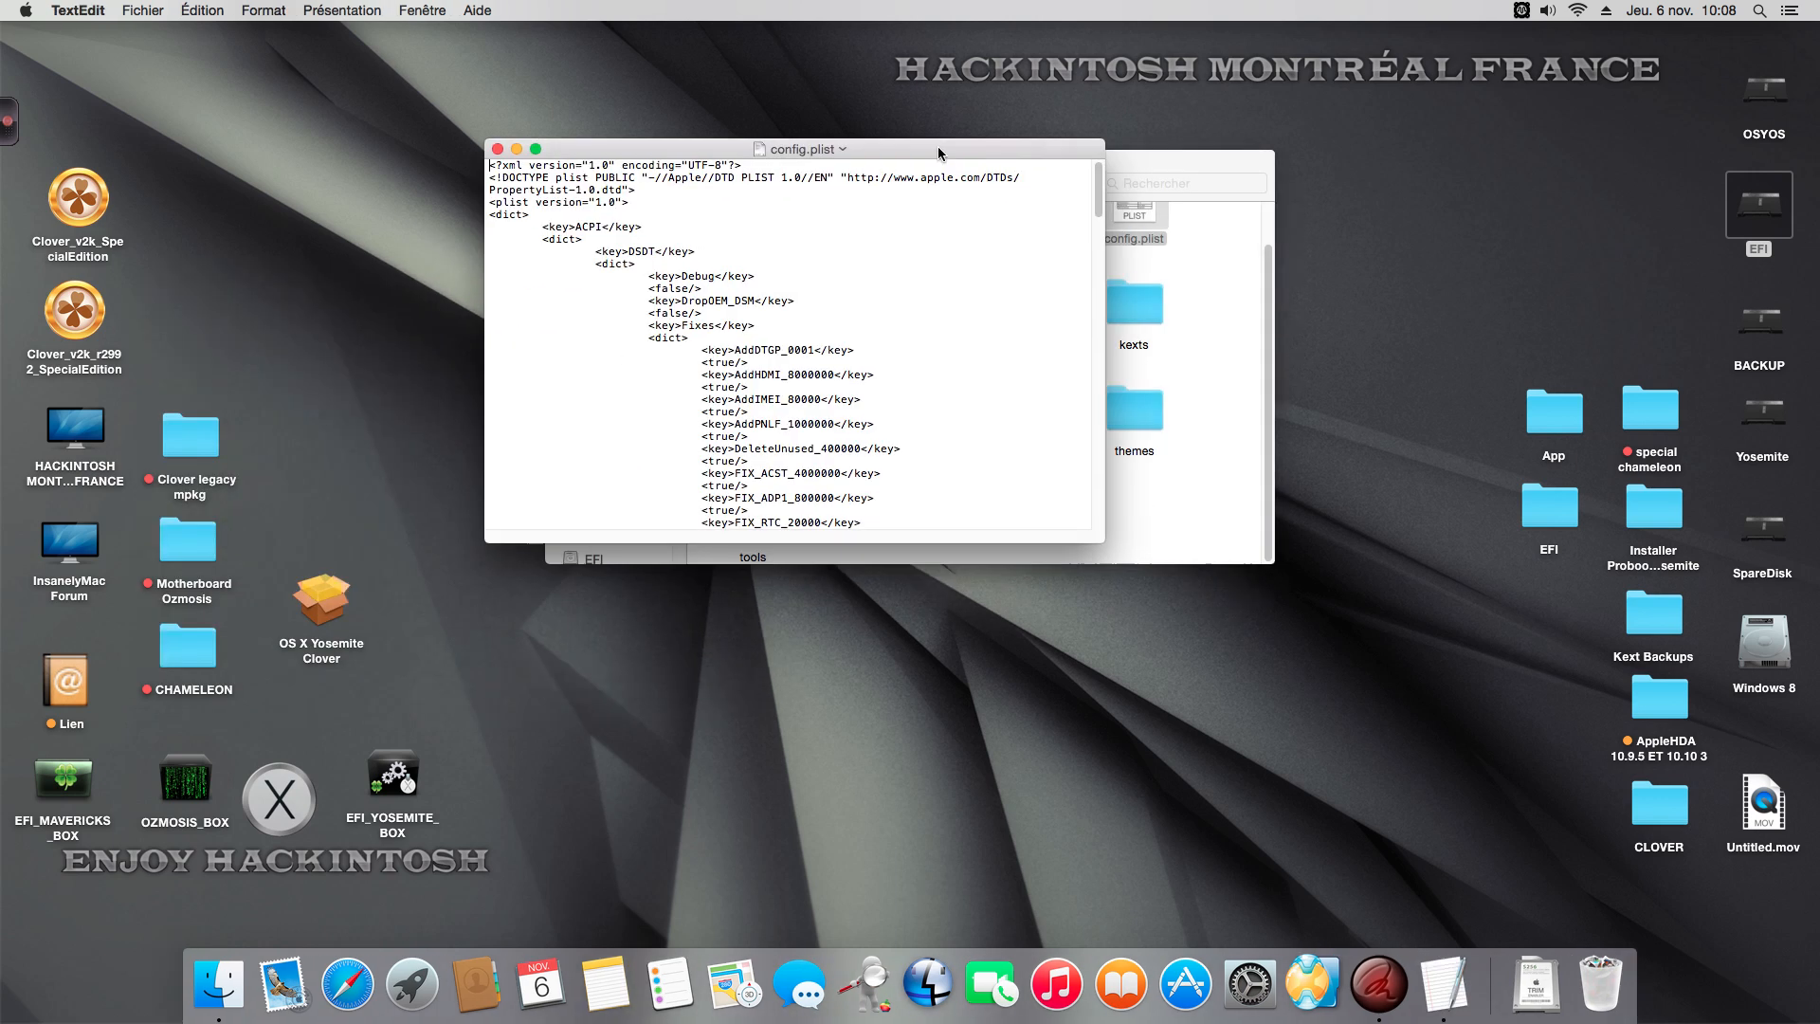
# - Examine the Boot section of config.plist, including the default volume and timeout, and close the file and the CLOVER folder
pyautogui.scroll(-8, 586, 474)
pyautogui.scroll(-10, 579, 415)
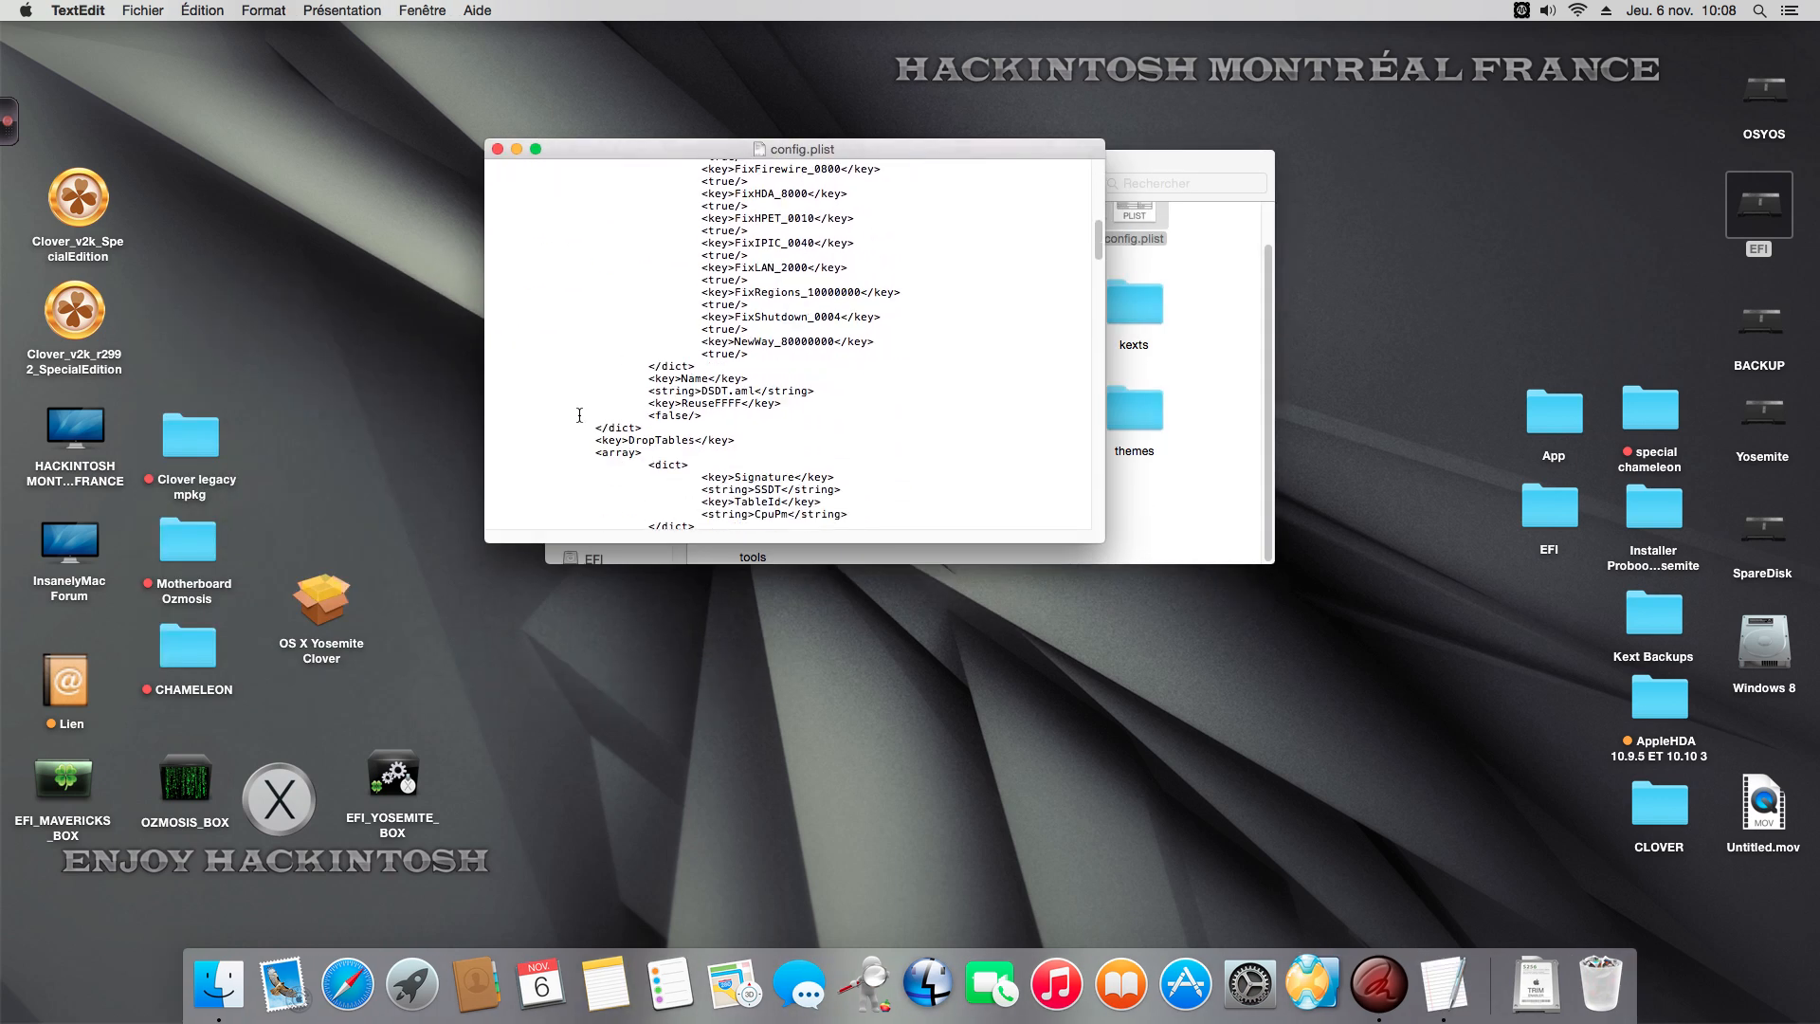
pyautogui.scroll(-7, 579, 415)
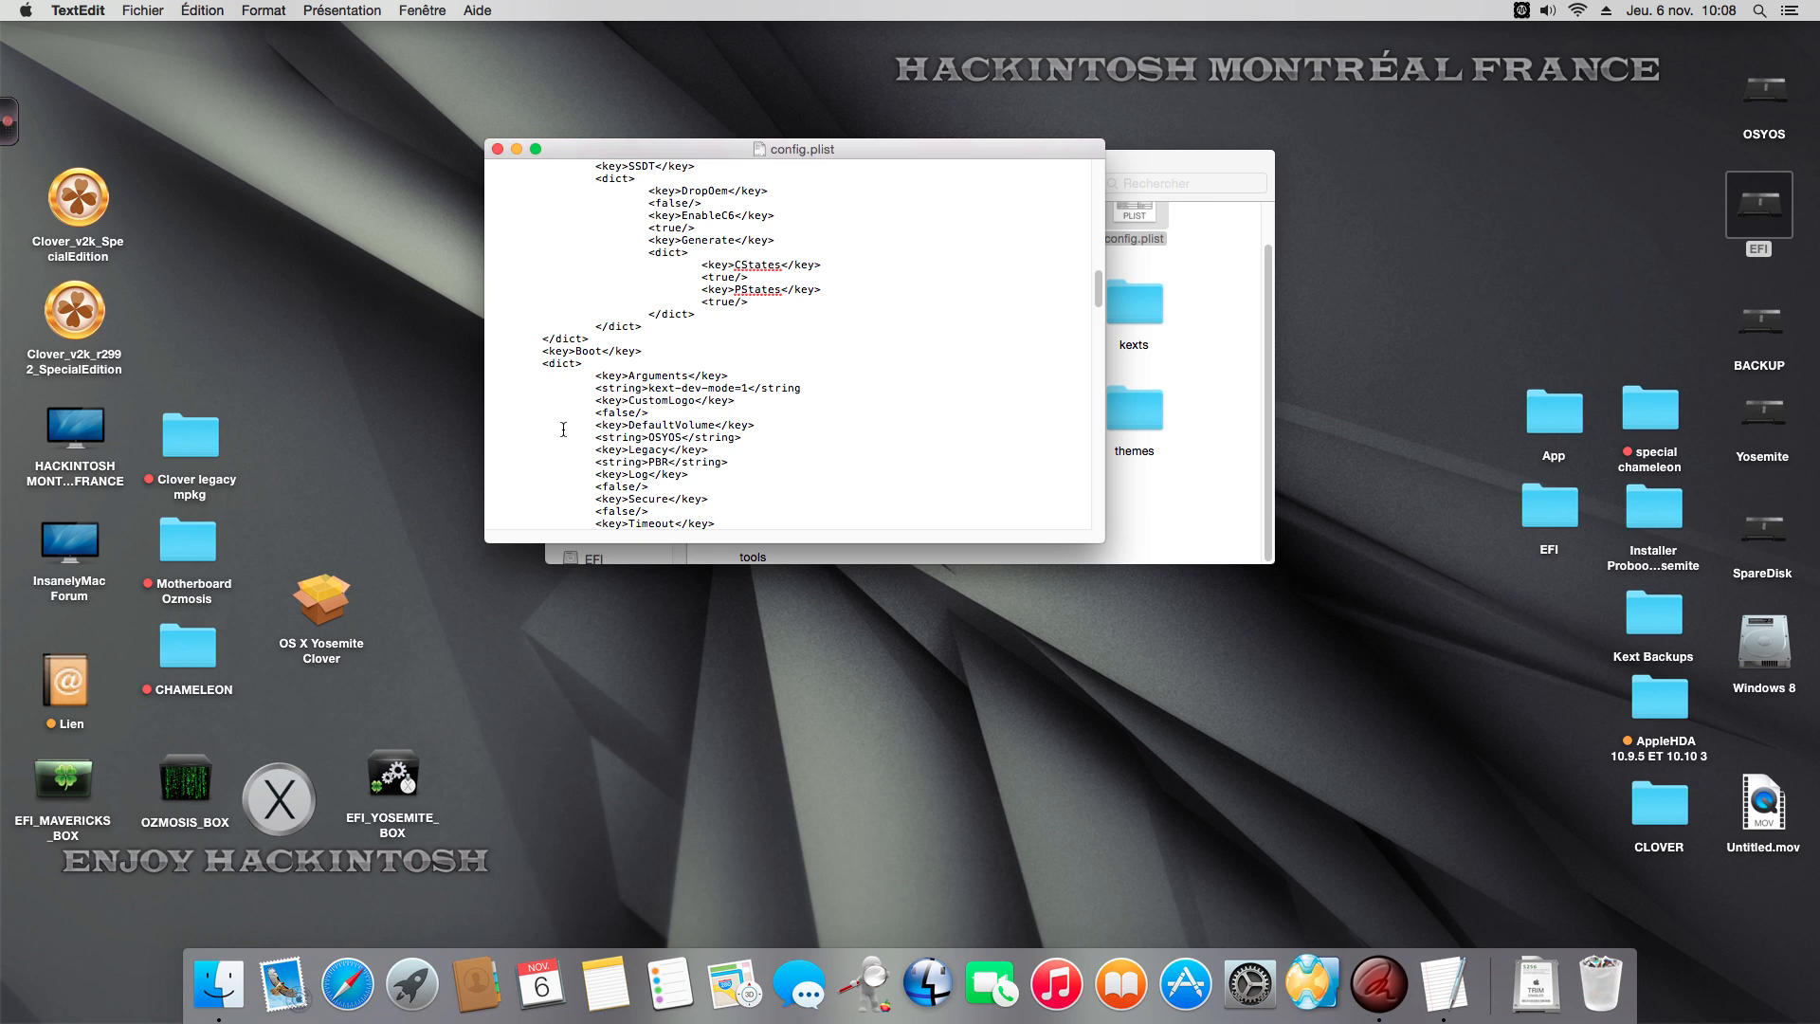
pyautogui.scroll(-1, 699, 401)
pyautogui.doubleClick(673, 417)
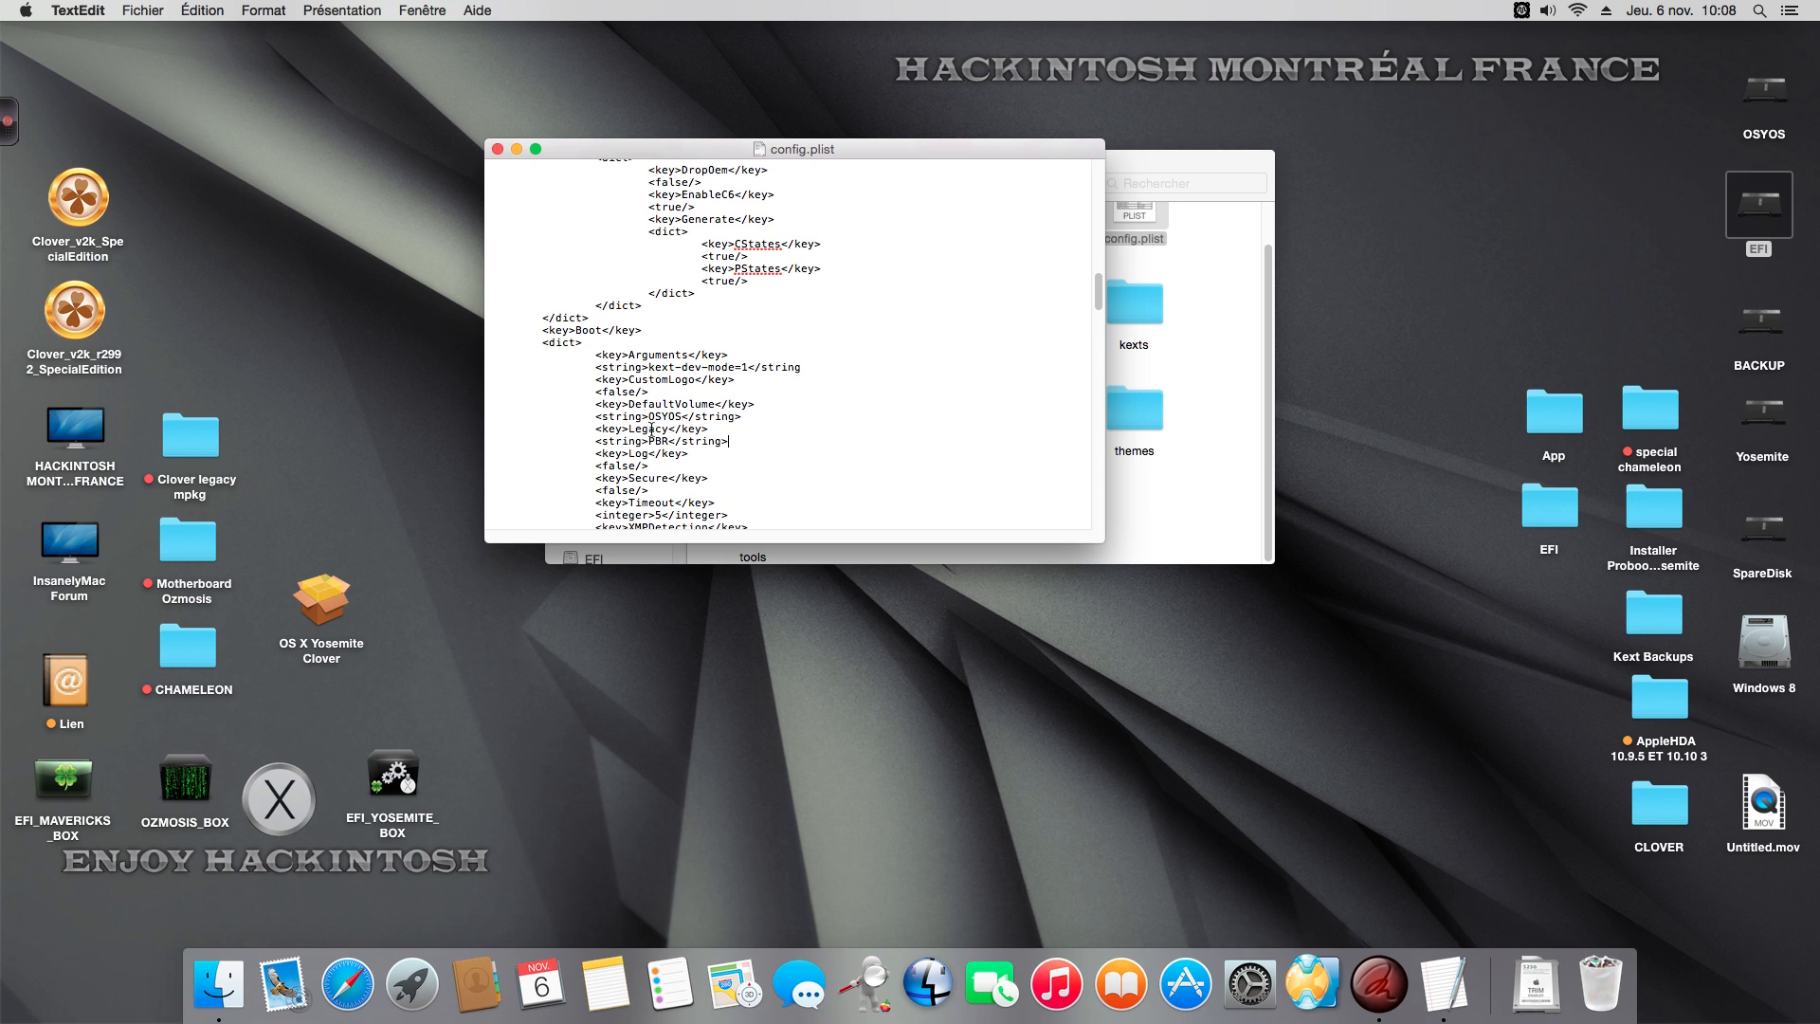
pyautogui.scroll(-10, 548, 414)
pyautogui.scroll(-12, 548, 414)
pyautogui.scroll(-7, 548, 414)
pyautogui.scroll(20, 548, 414)
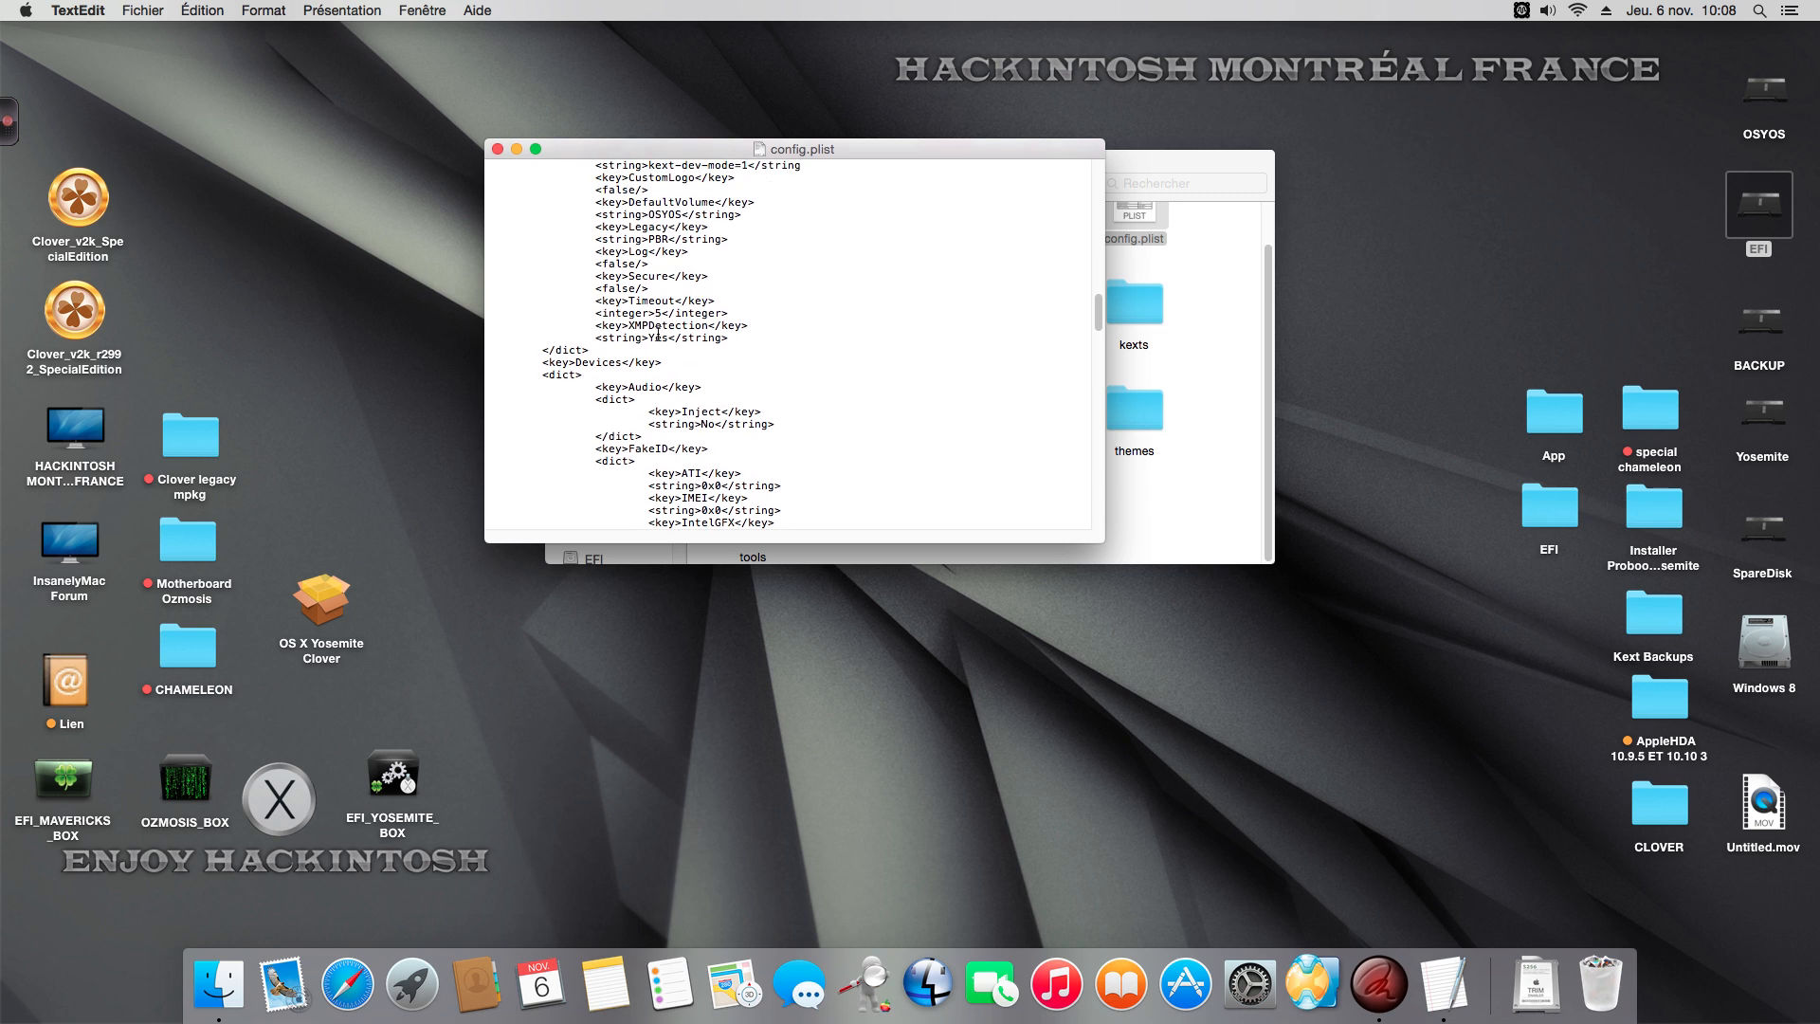
pyautogui.click(661, 313)
pyautogui.moveTo(607, 150); pyautogui.dragTo(618, 153)
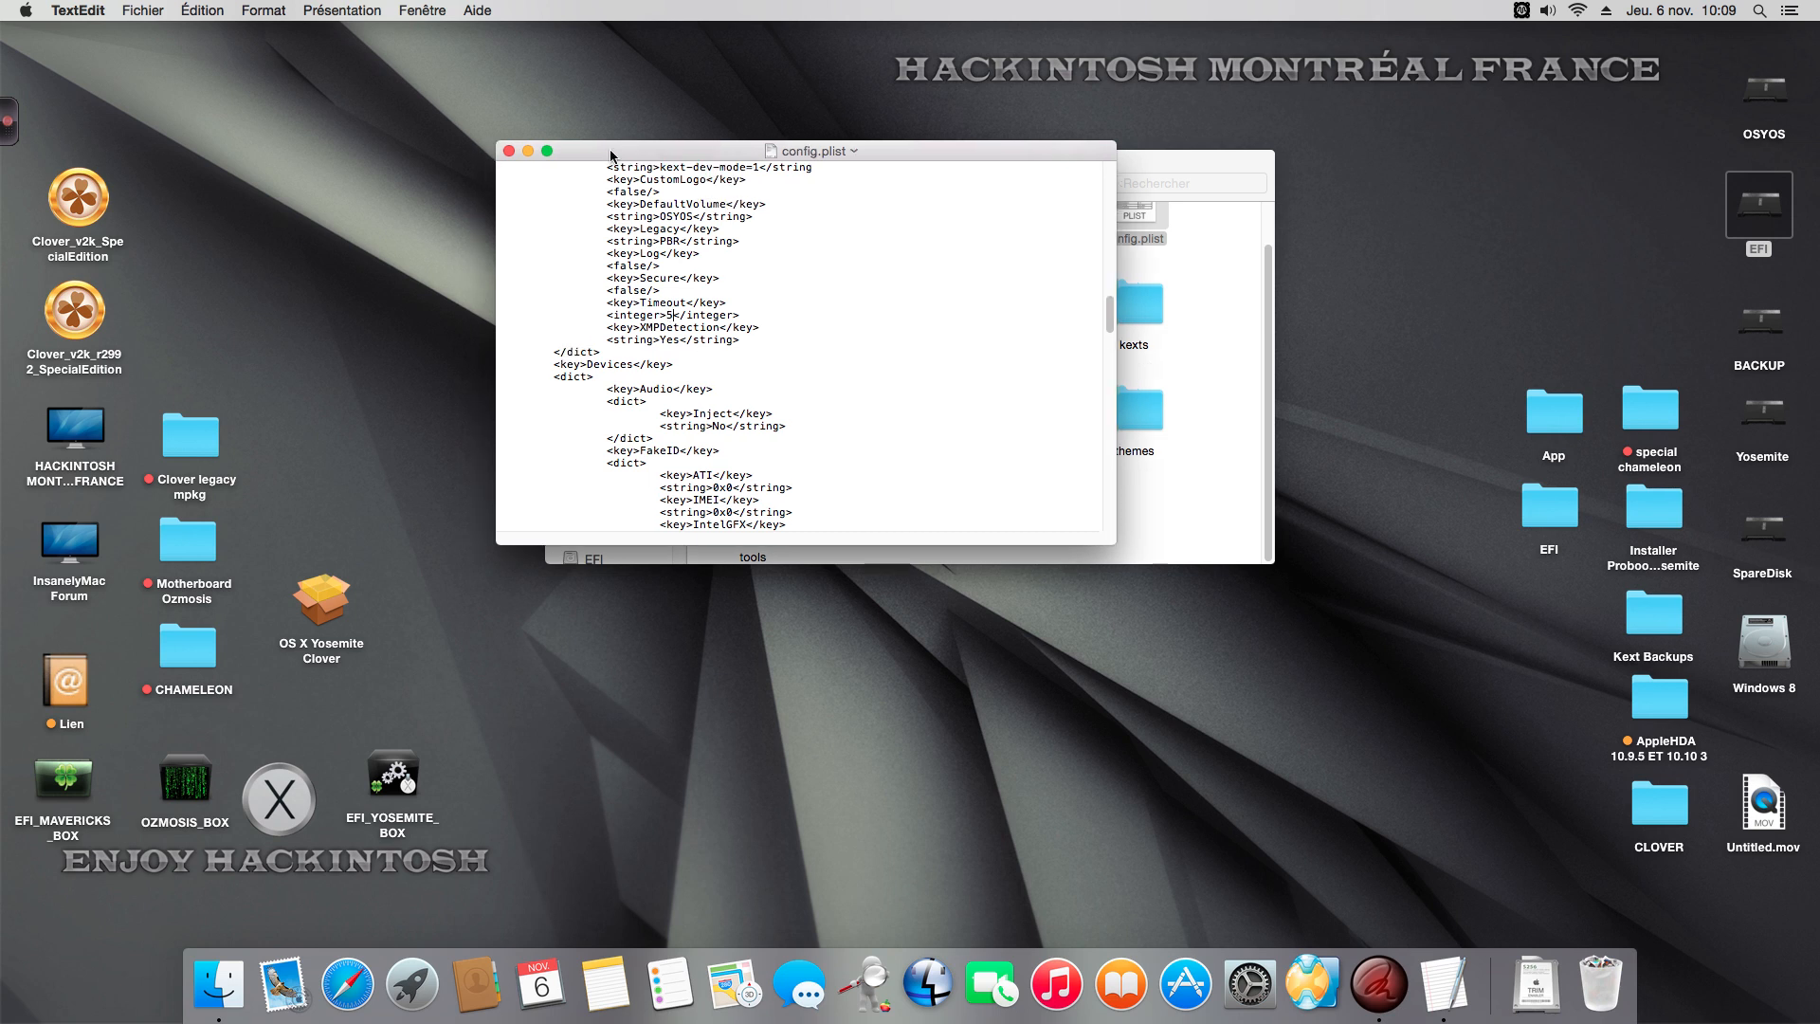
pyautogui.click(510, 150)
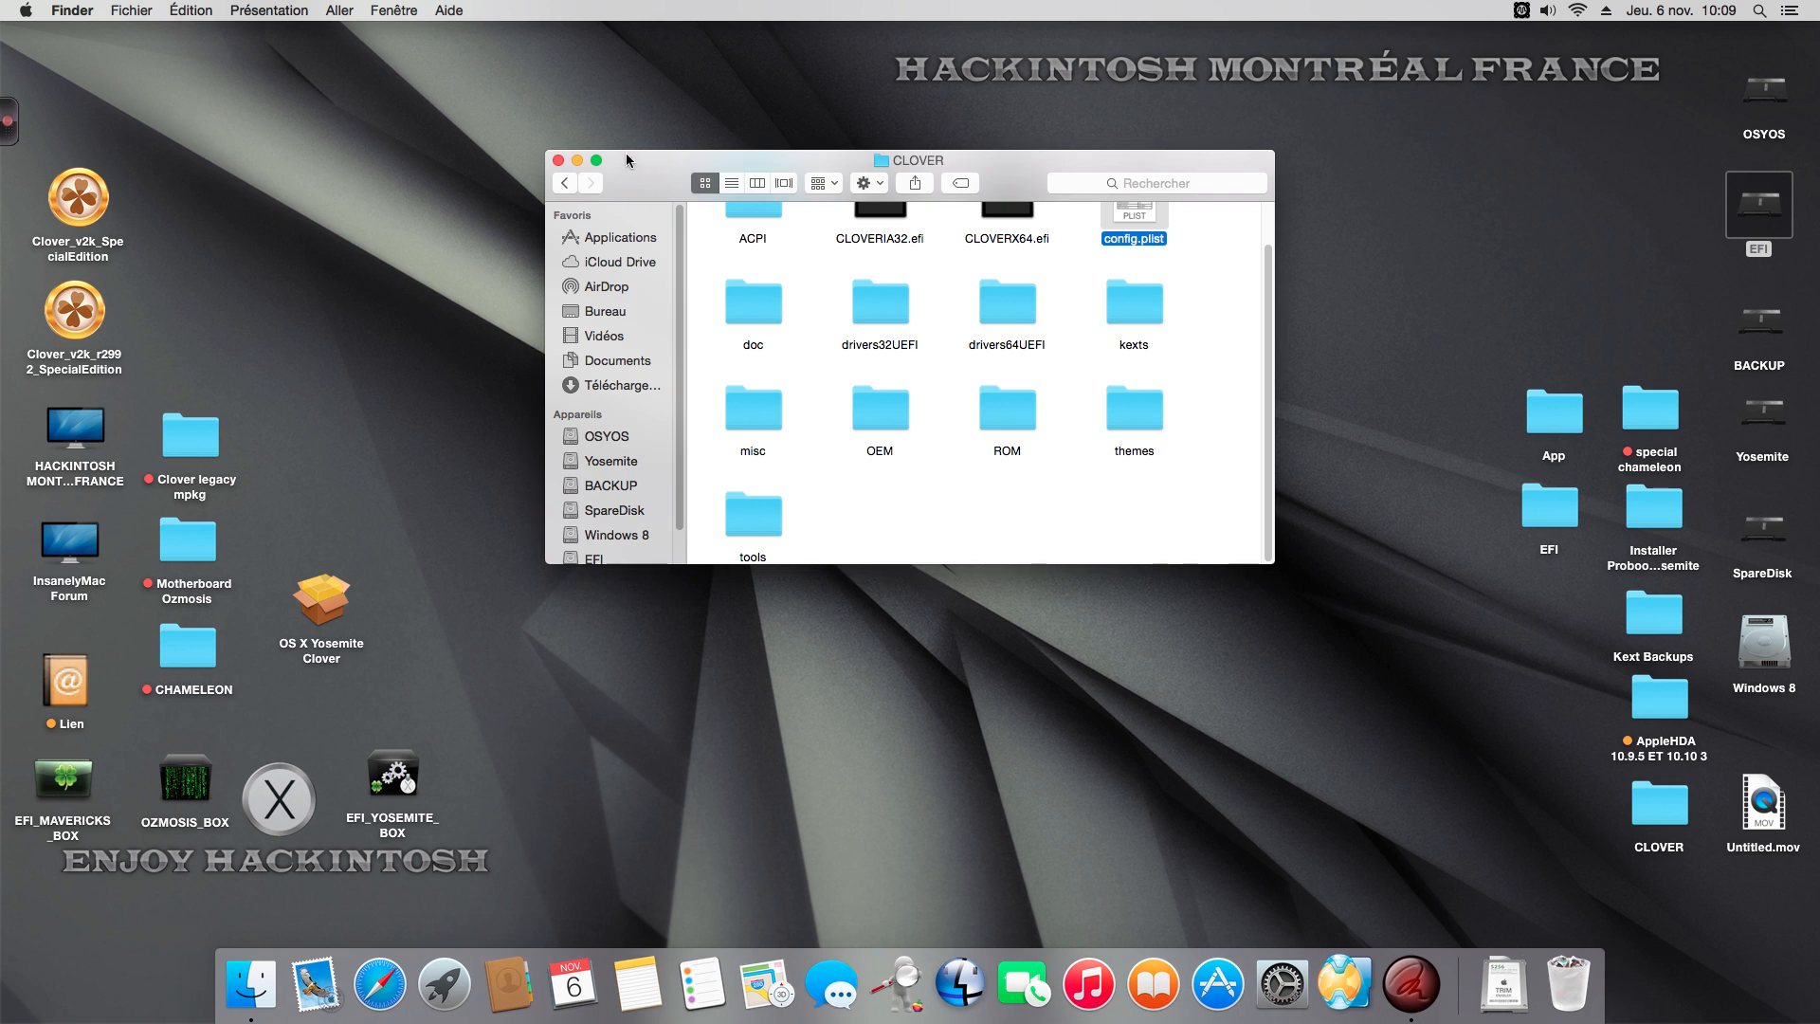
pyautogui.click(558, 160)
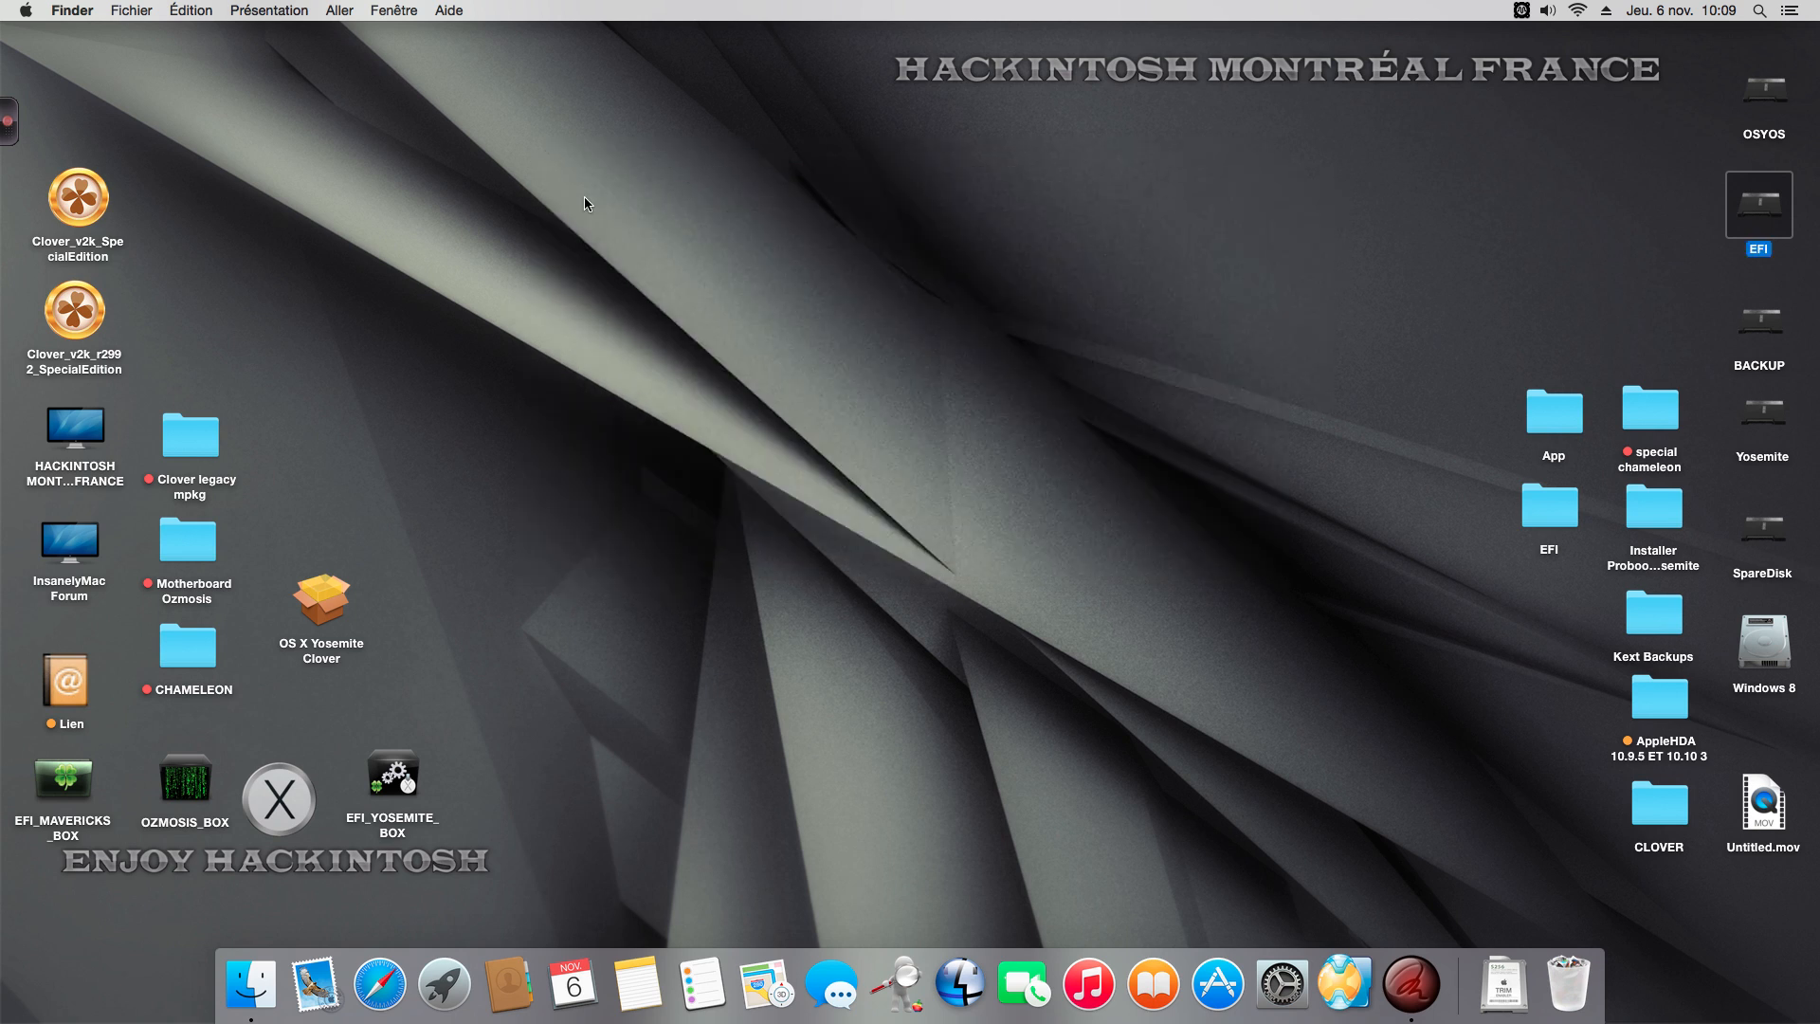
# - Select OSYOS (OS X, 10.10) as the startup disk in Préférences Système and close the window
pyautogui.click(1280, 983)
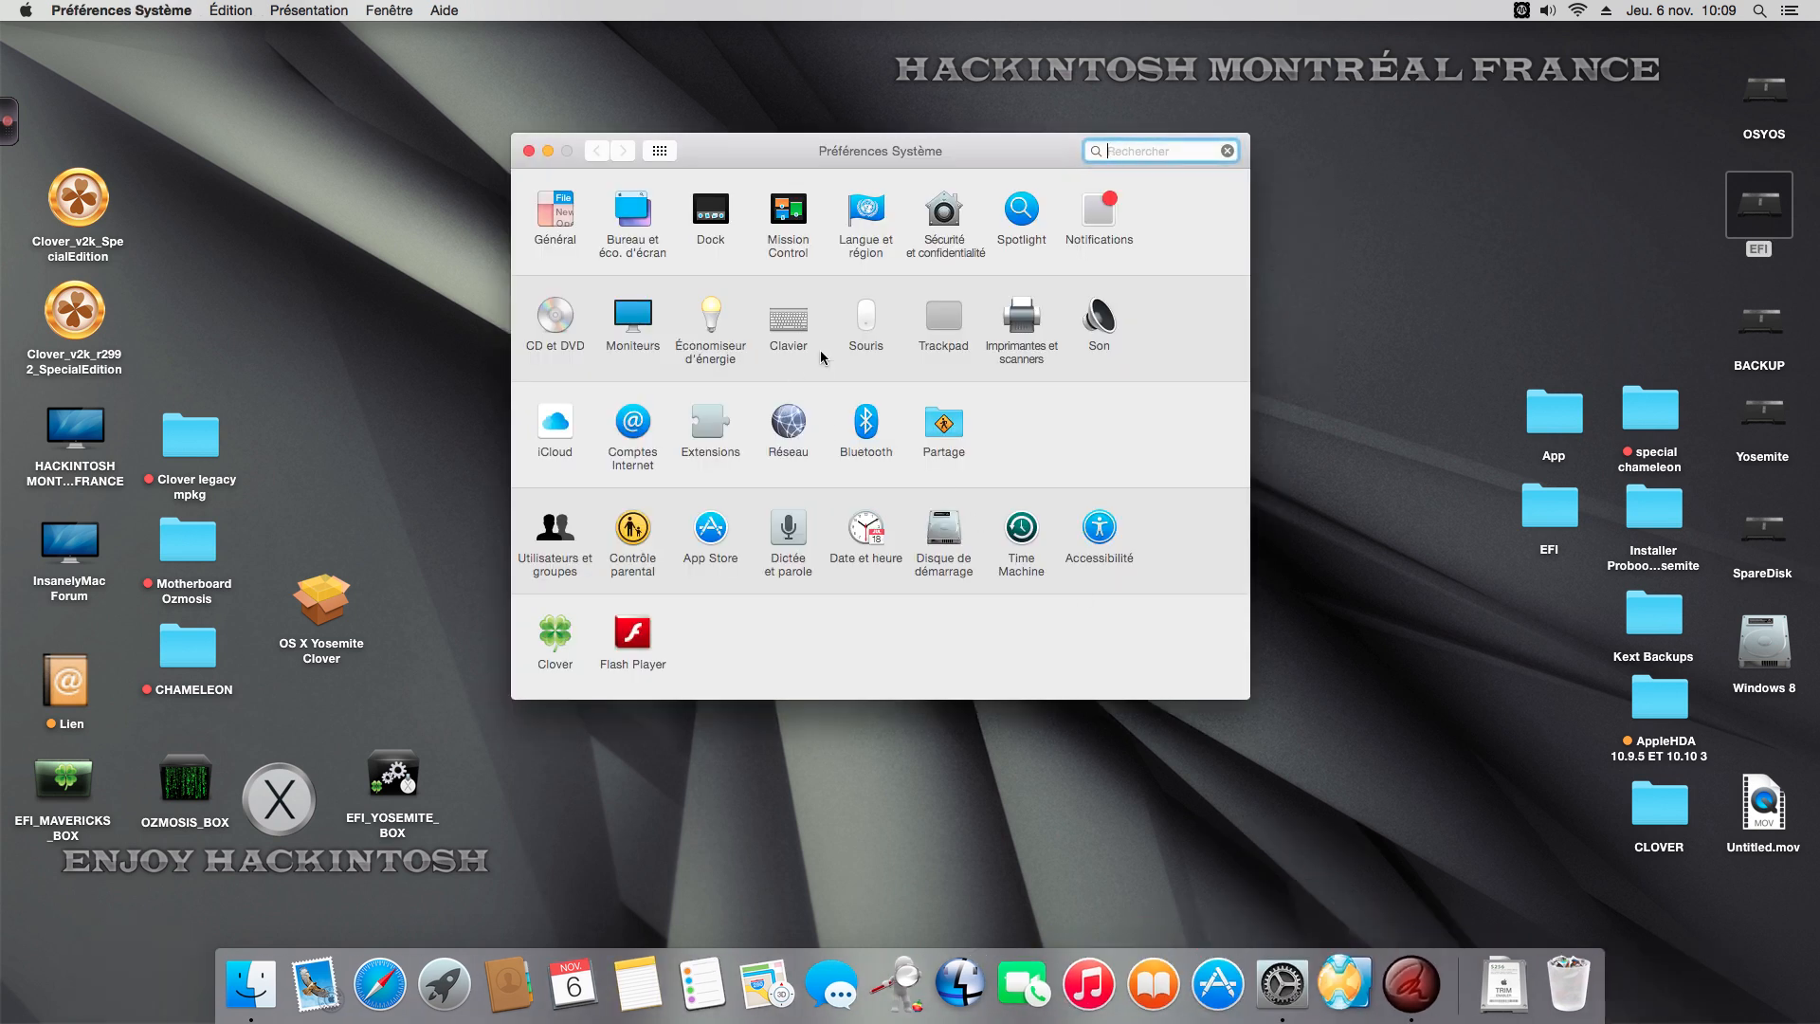
pyautogui.click(934, 541)
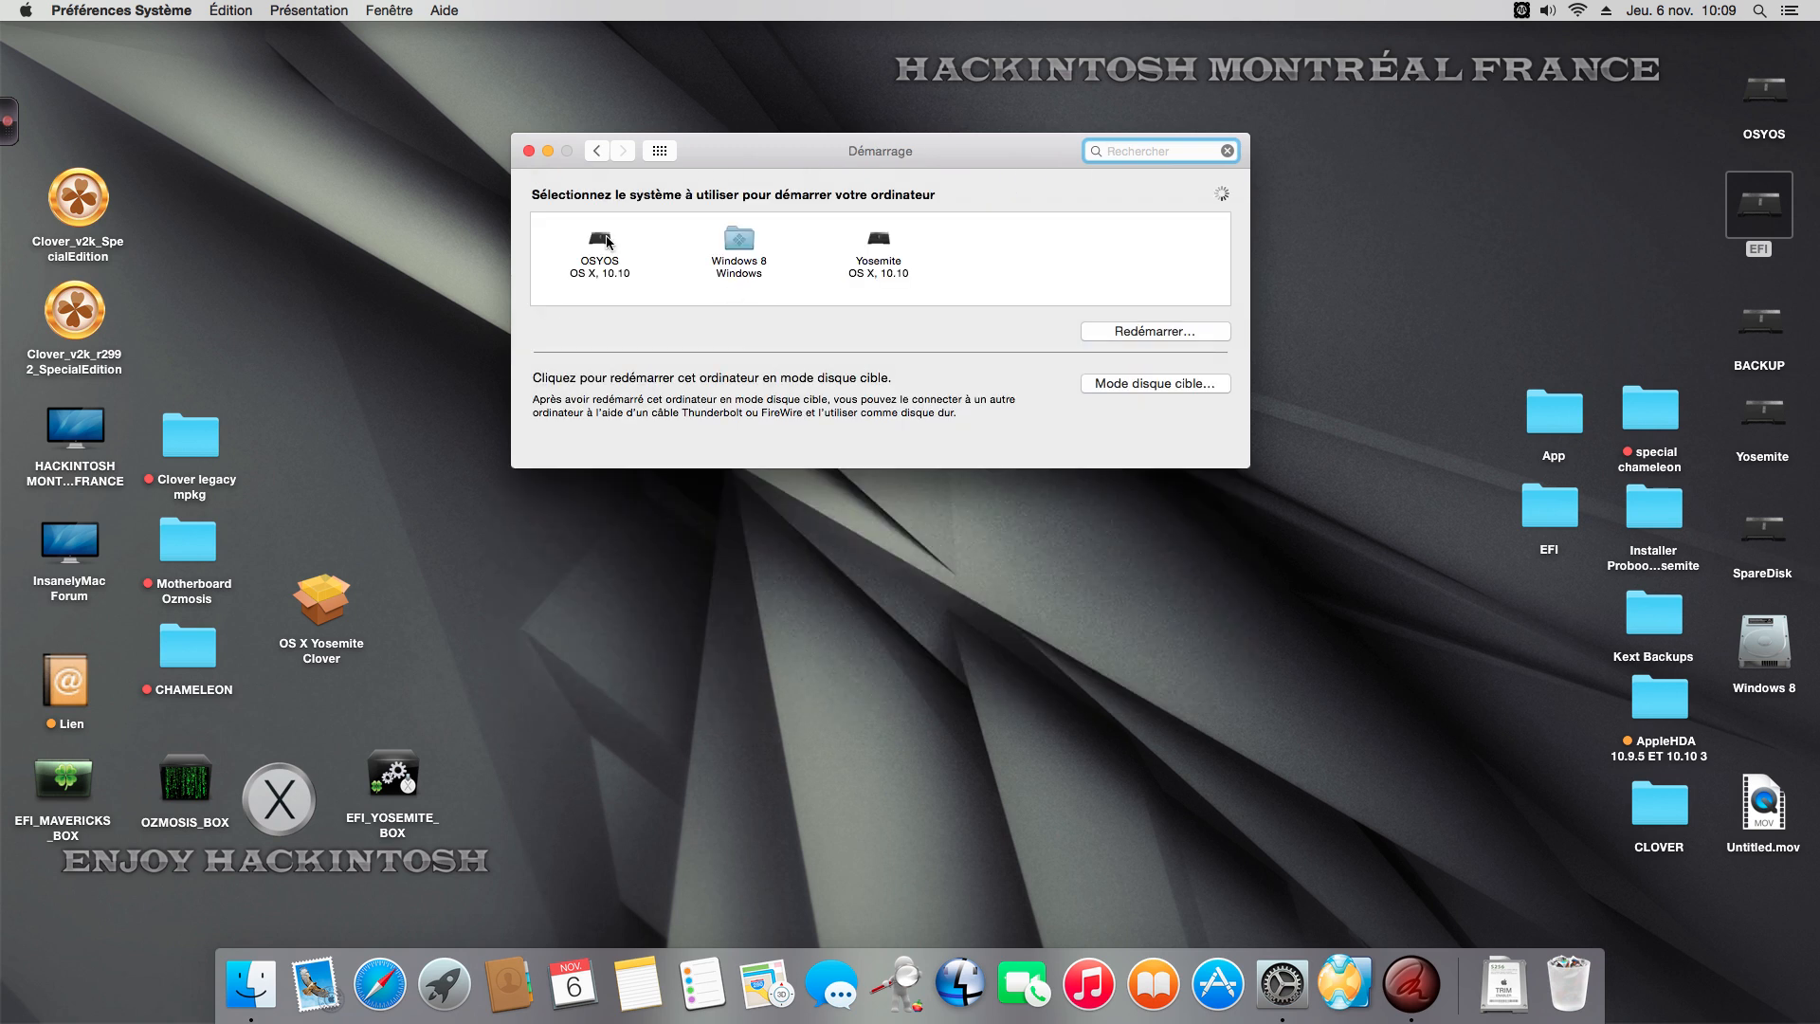
pyautogui.click(606, 241)
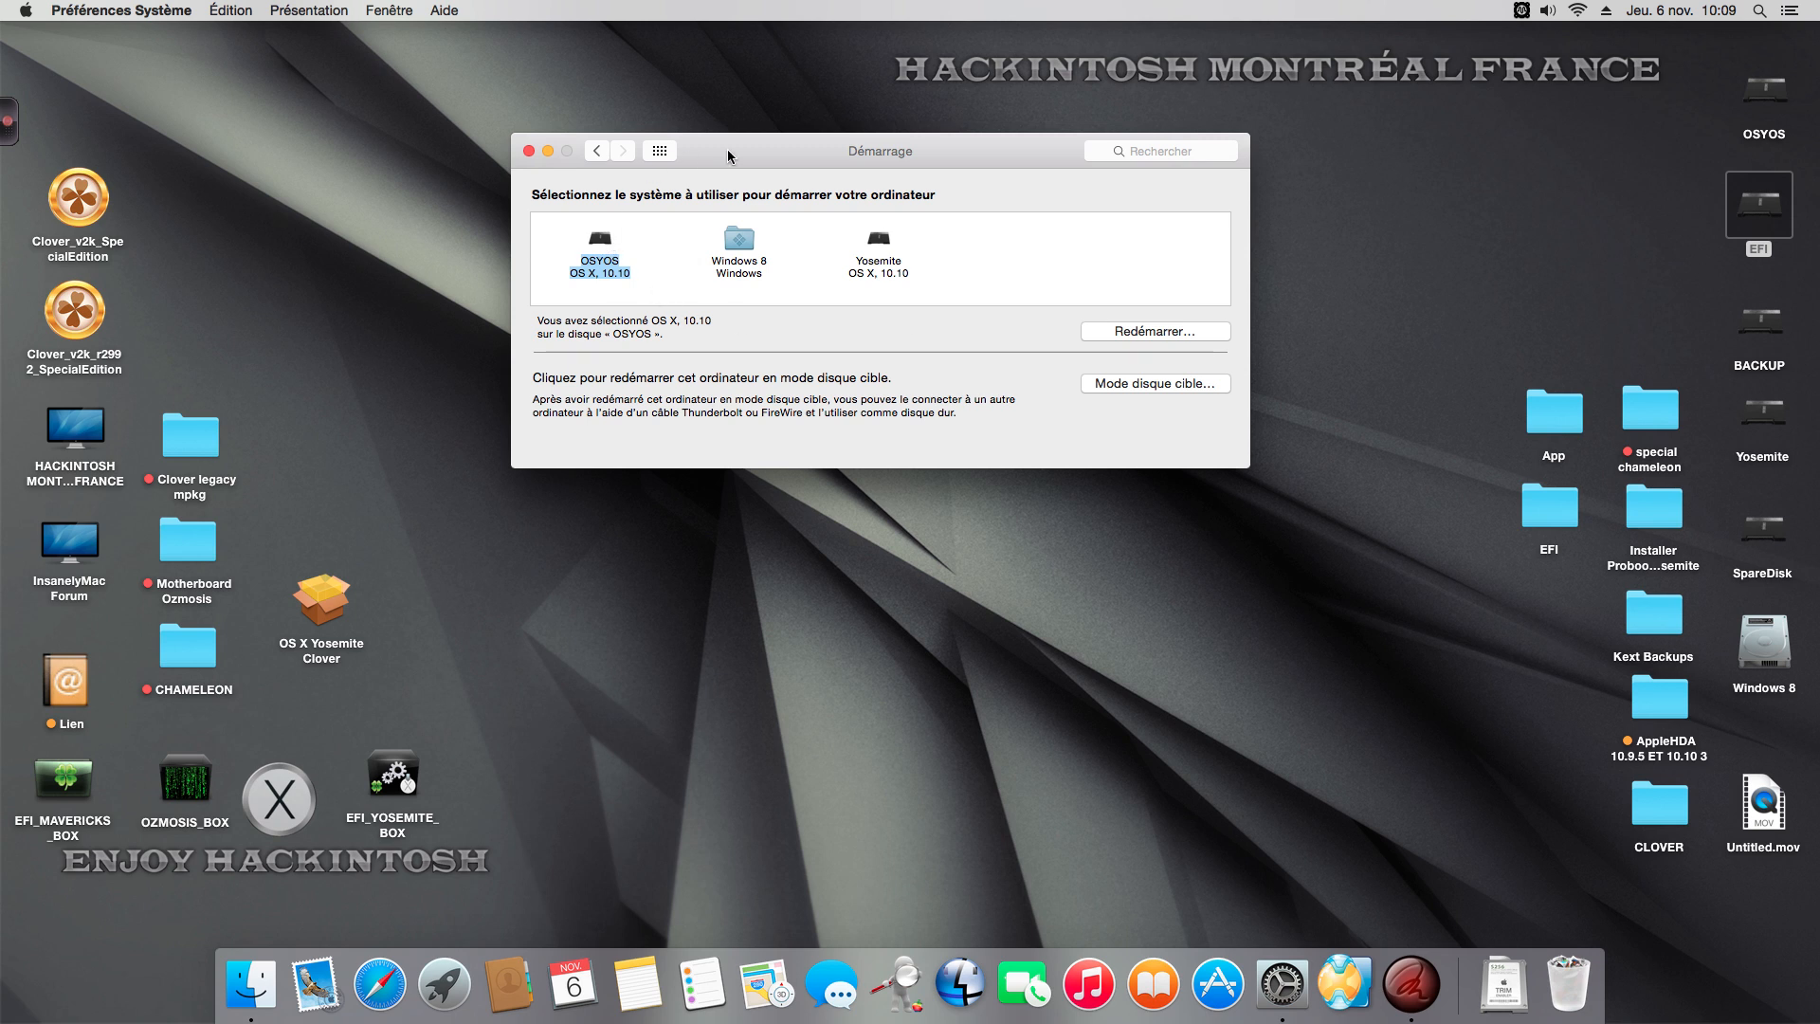
pyautogui.moveTo(530, 154); pyautogui.dragTo(569, 180)
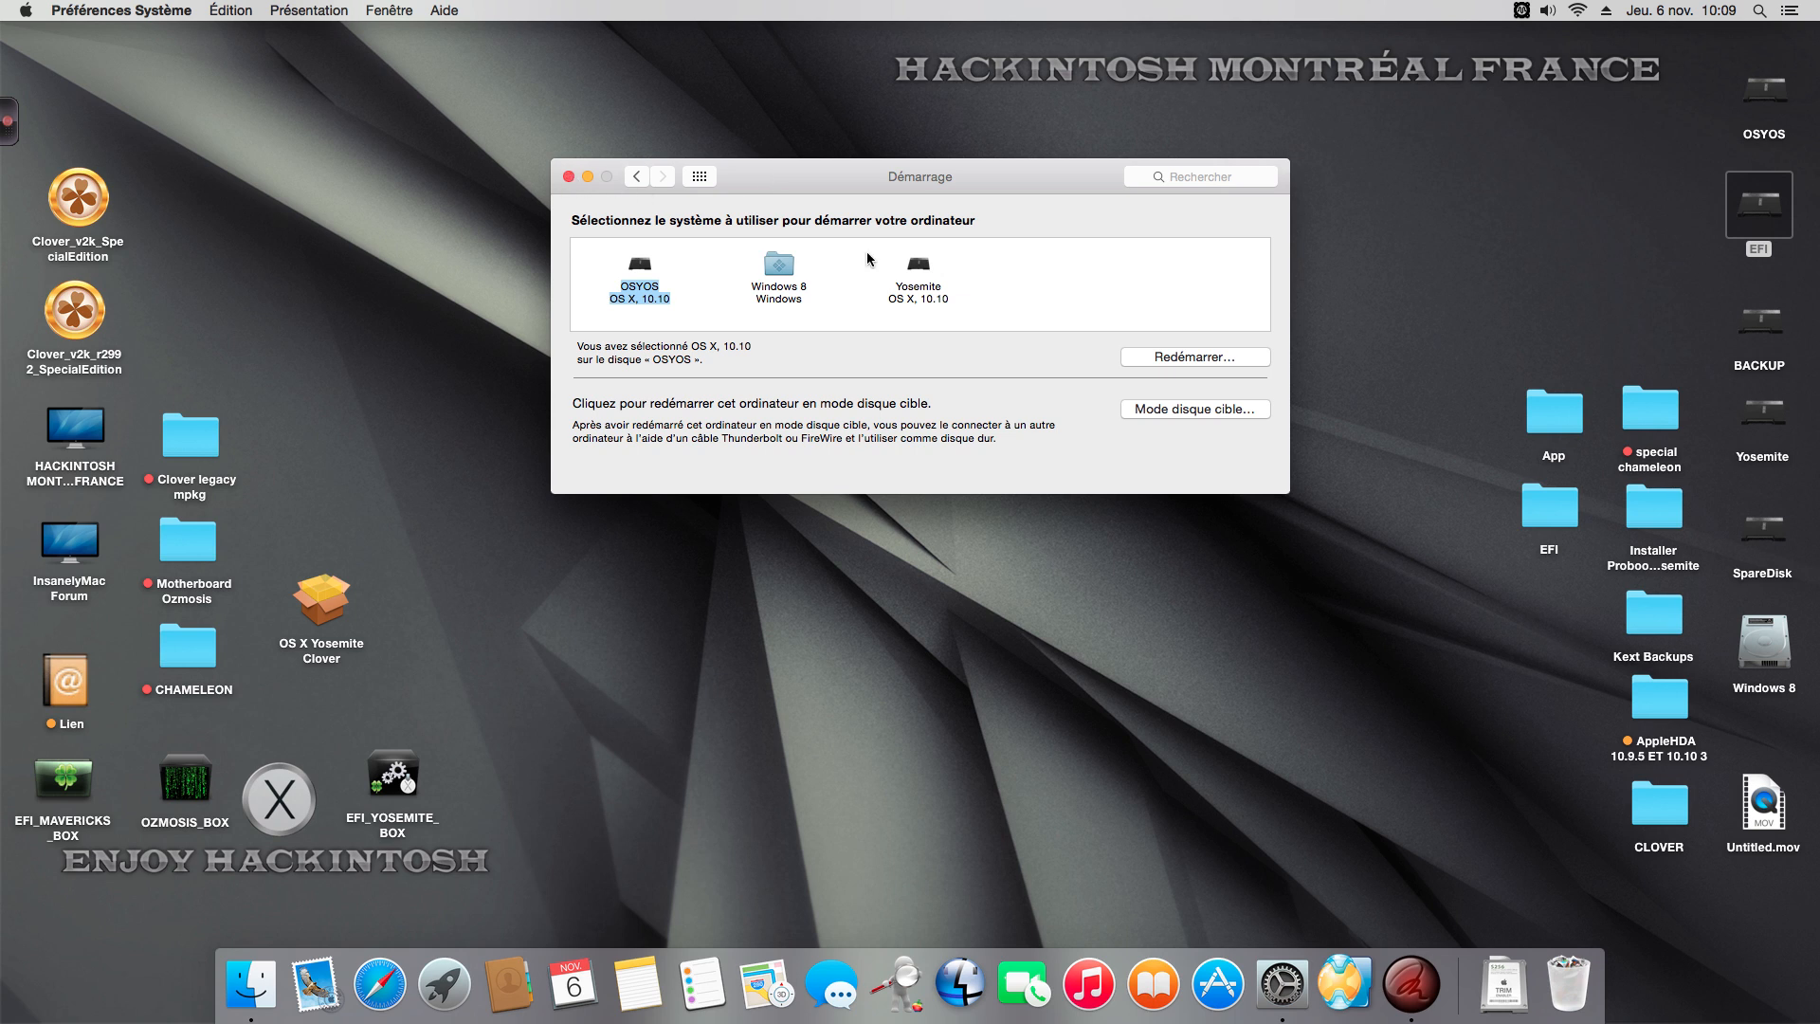
pyautogui.click(570, 180)
pyautogui.click(1340, 614)
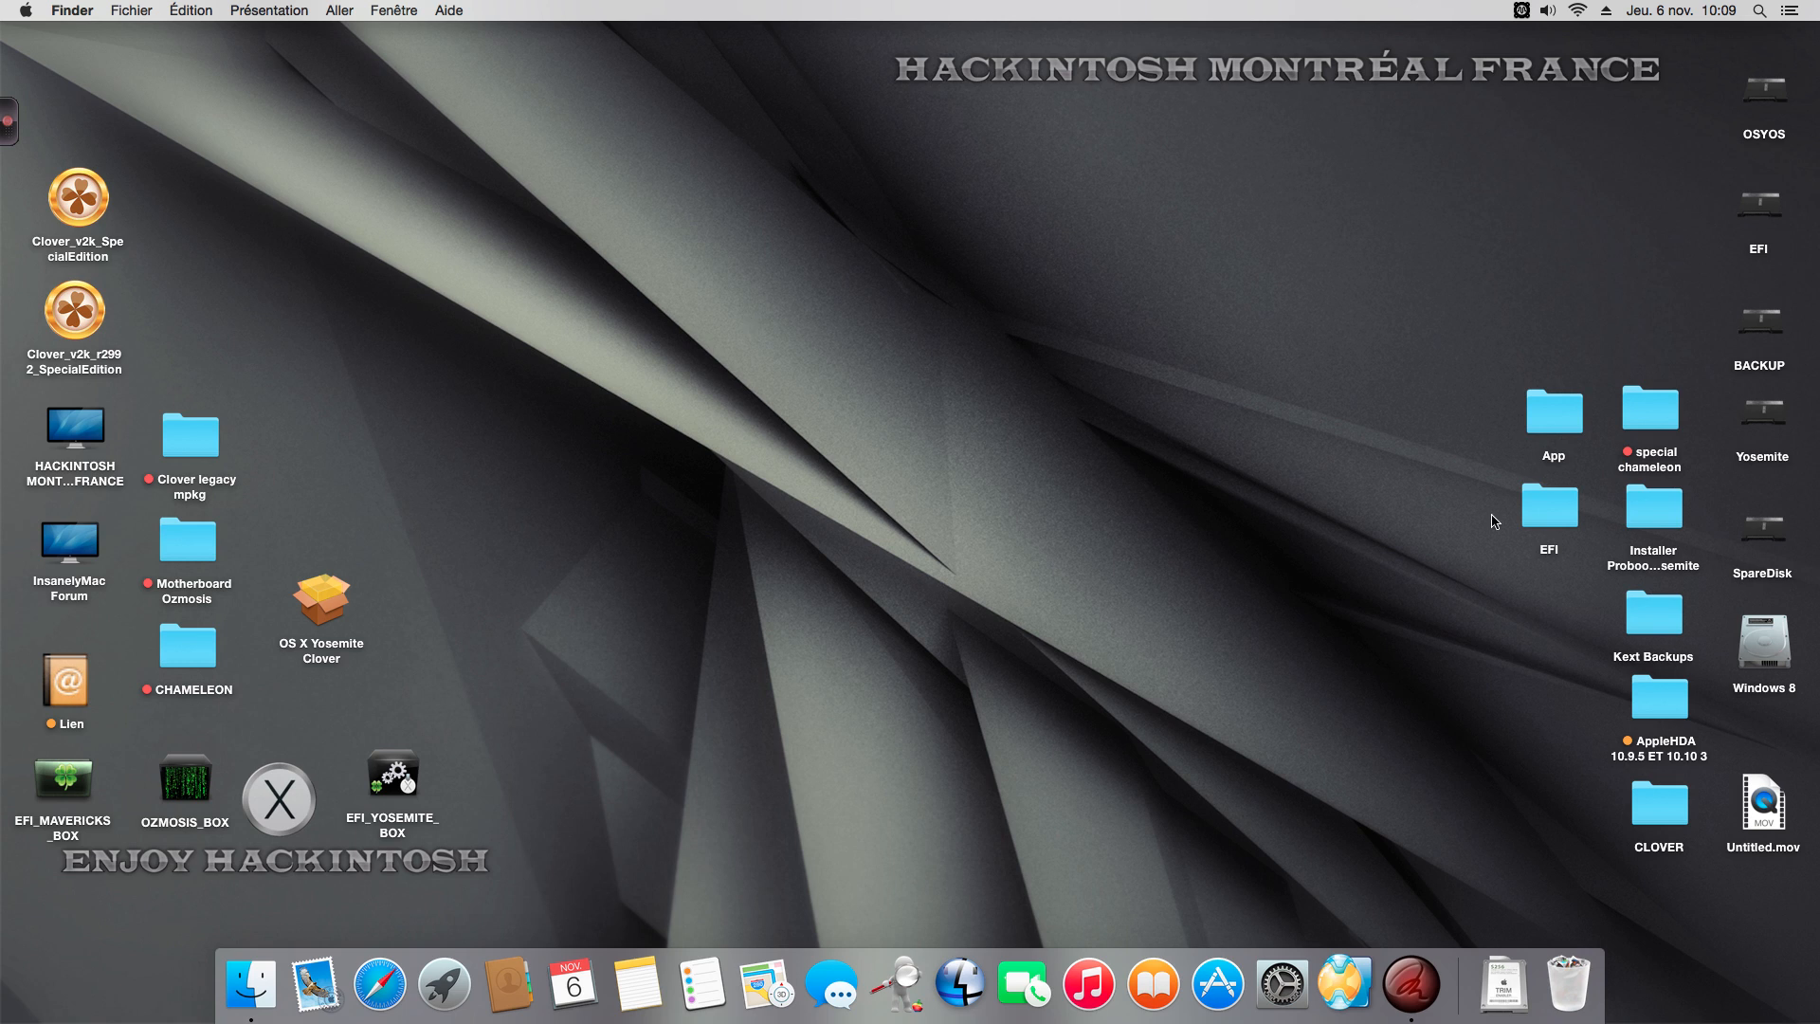
pyautogui.rightClick(1554, 410)
pyautogui.click(1422, 446)
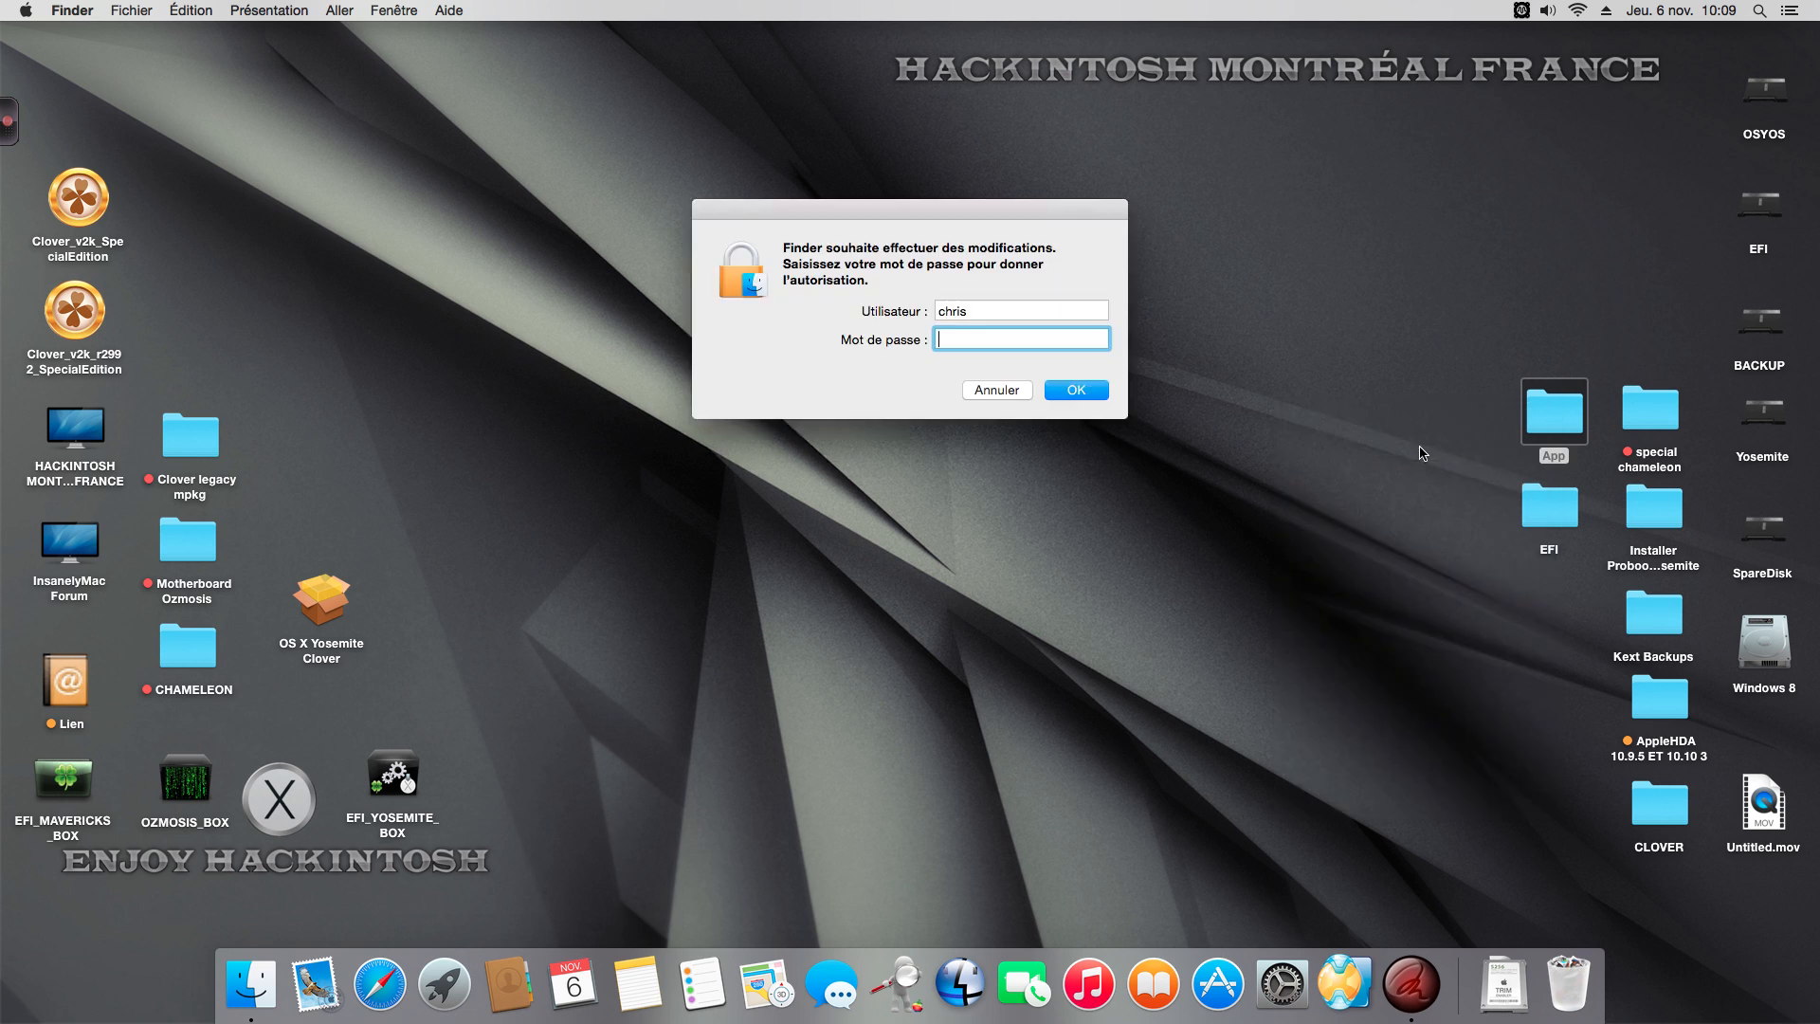
pyautogui.click(1017, 393)
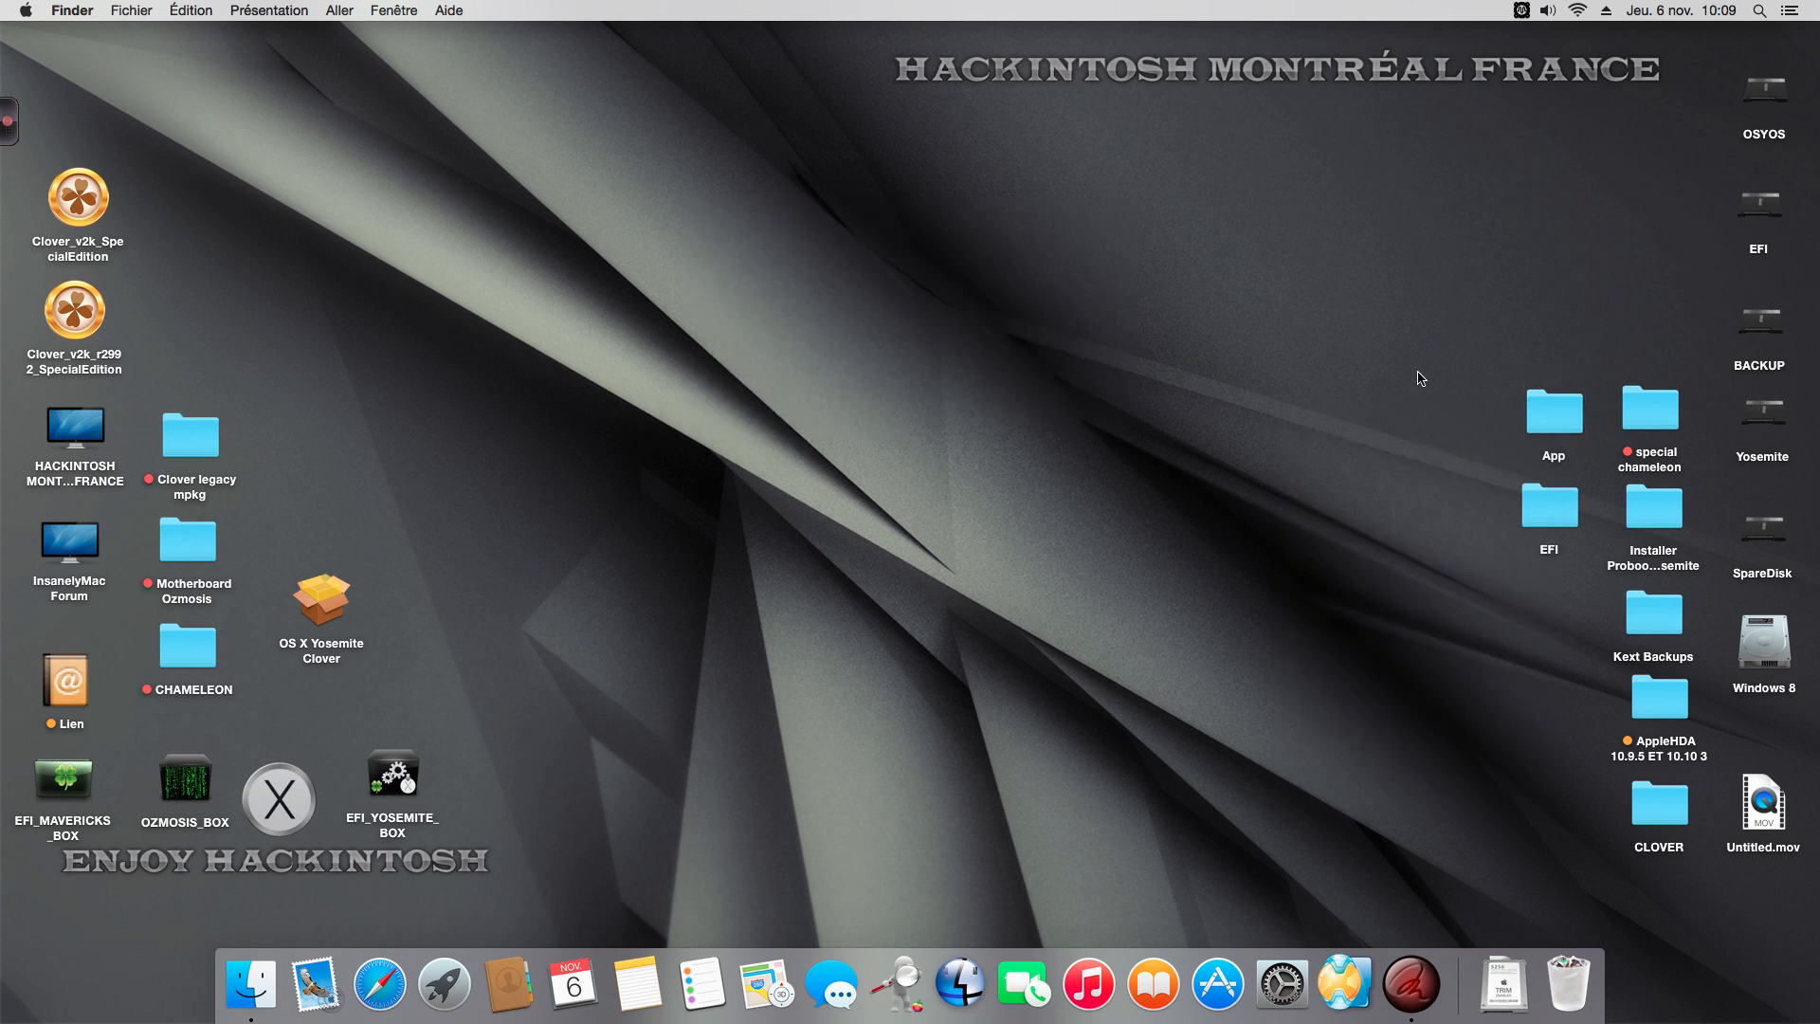
# - Place the App folder above the special chameleon folder on the desktop
pyautogui.moveTo(1612, 316); pyautogui.dragTo(1645, 320)
pyautogui.click(1551, 337)
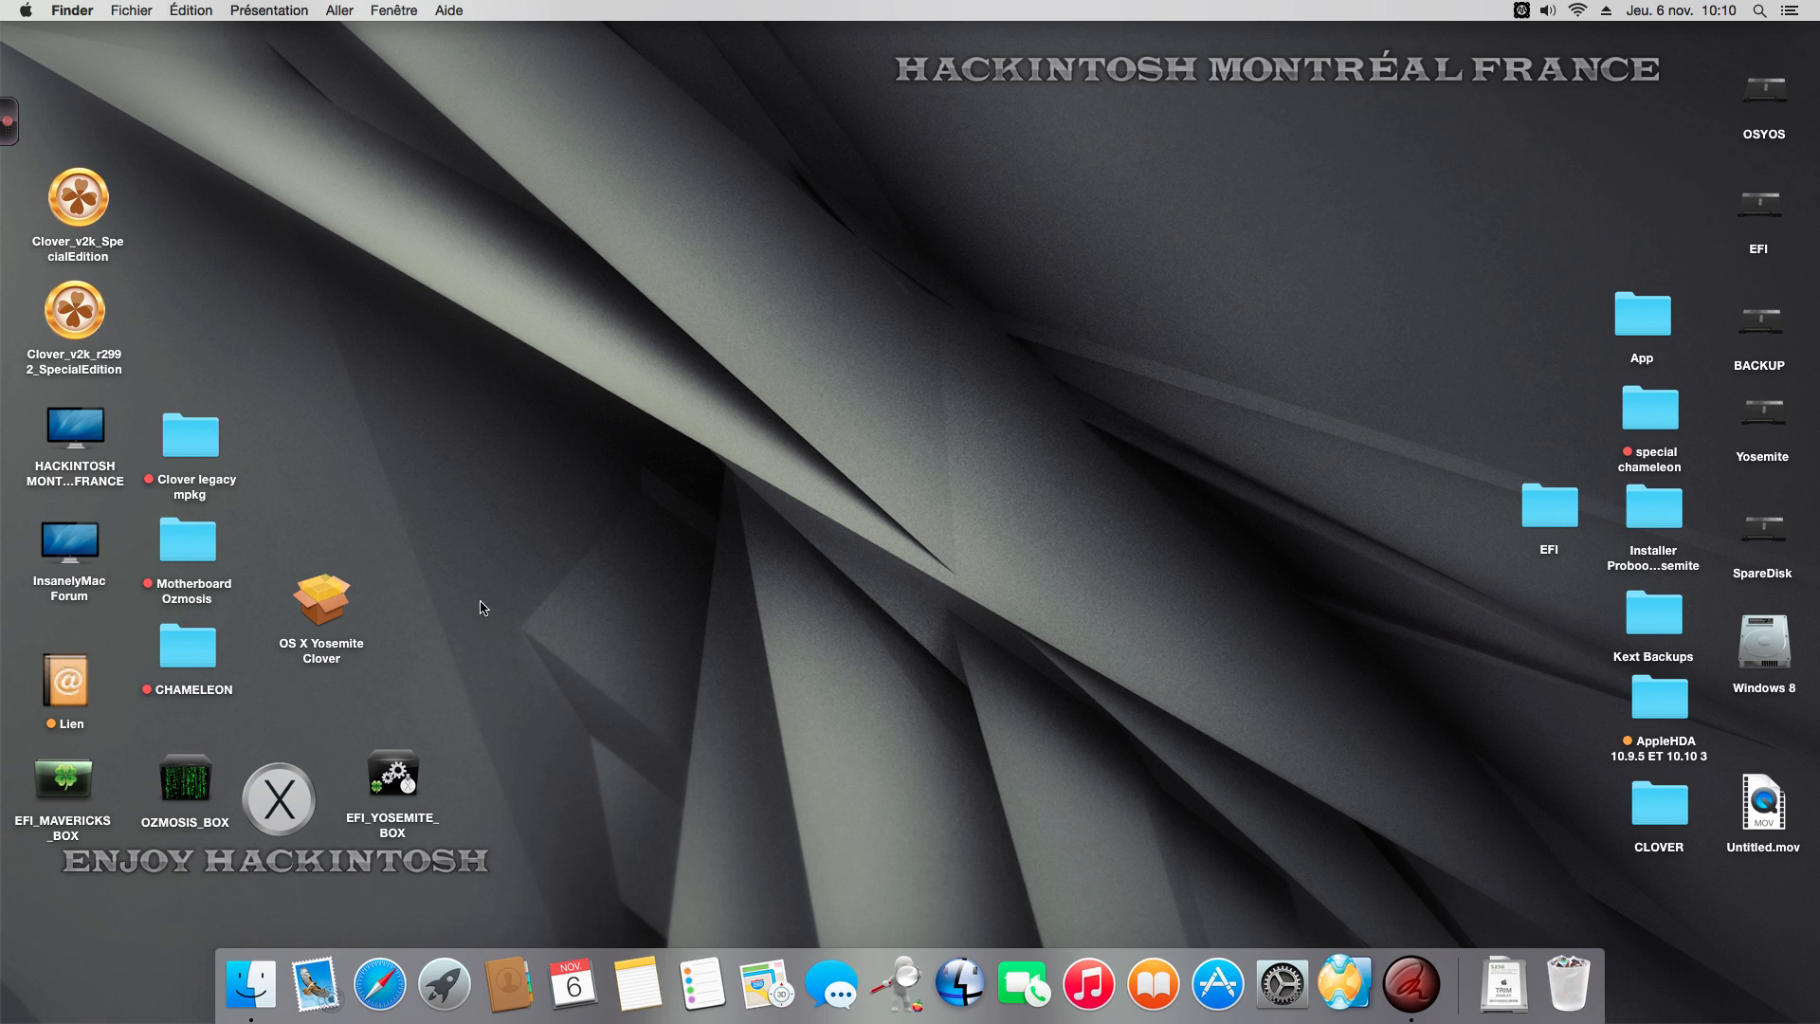
# - Open the OS X Yosemite Clover installer package, view its introduction page and close it
pyautogui.doubleClick(303, 617)
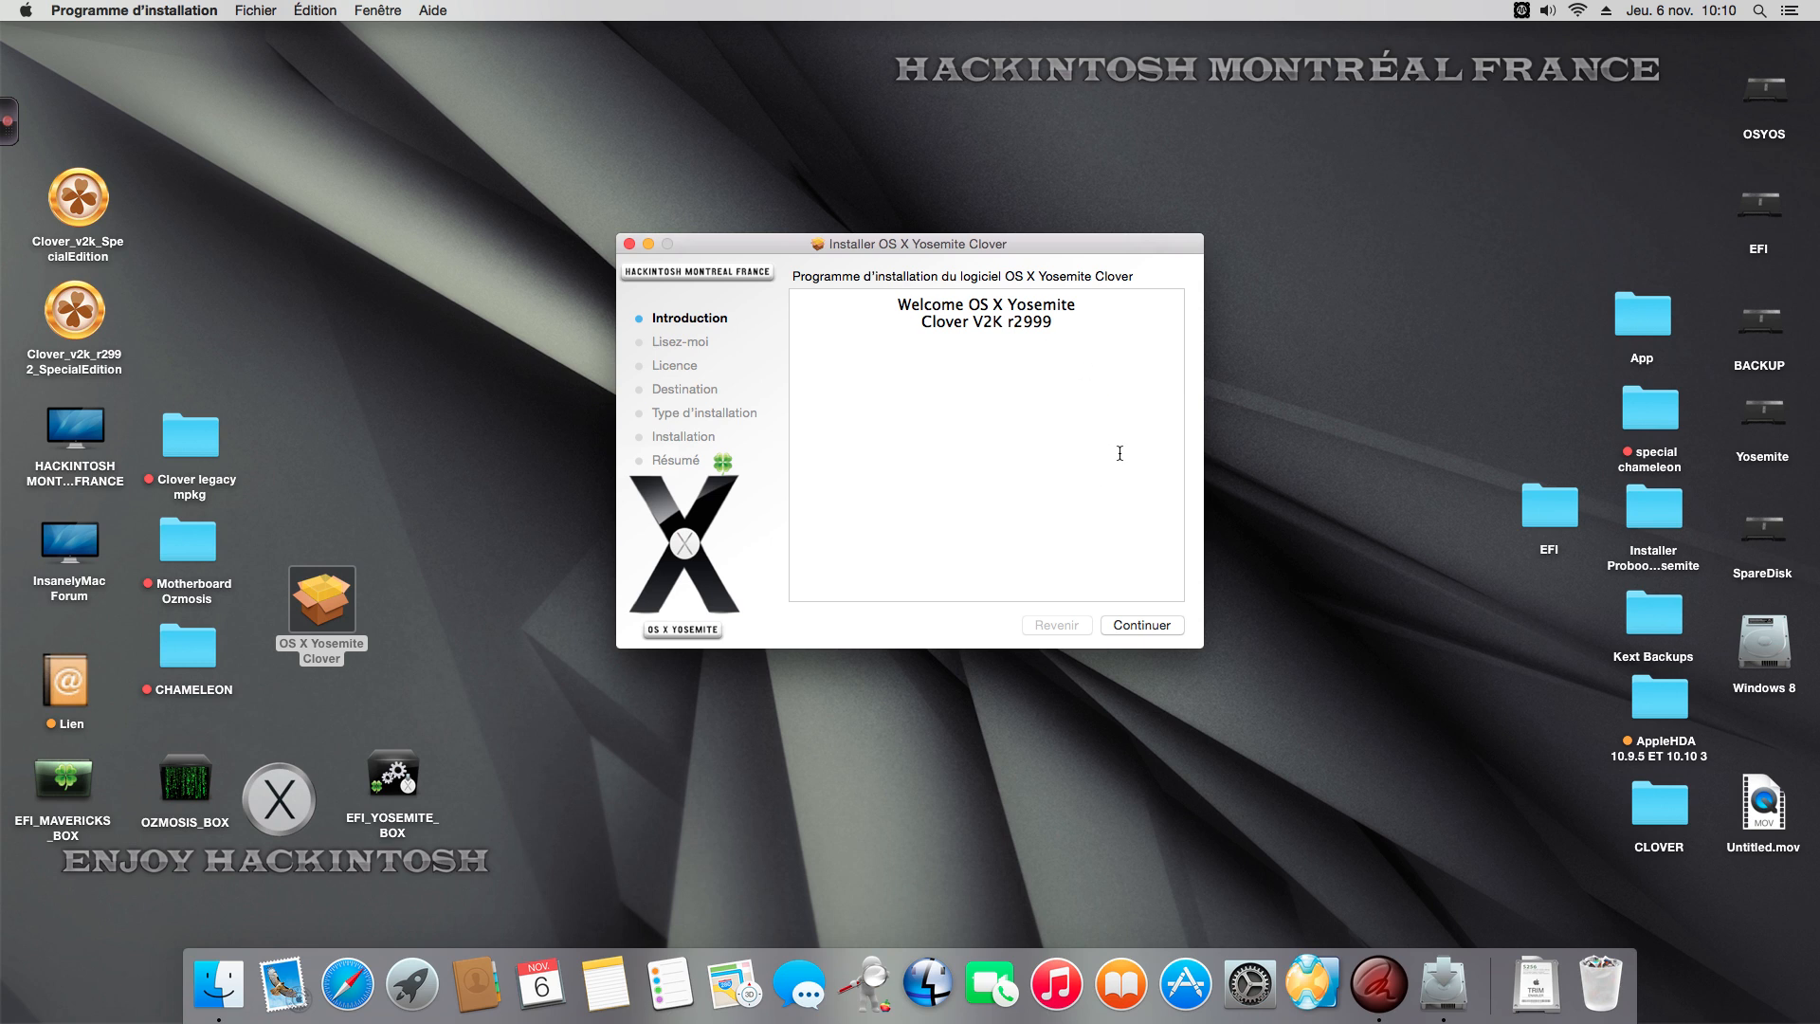
pyautogui.moveTo(1082, 245); pyautogui.dragTo(1111, 206)
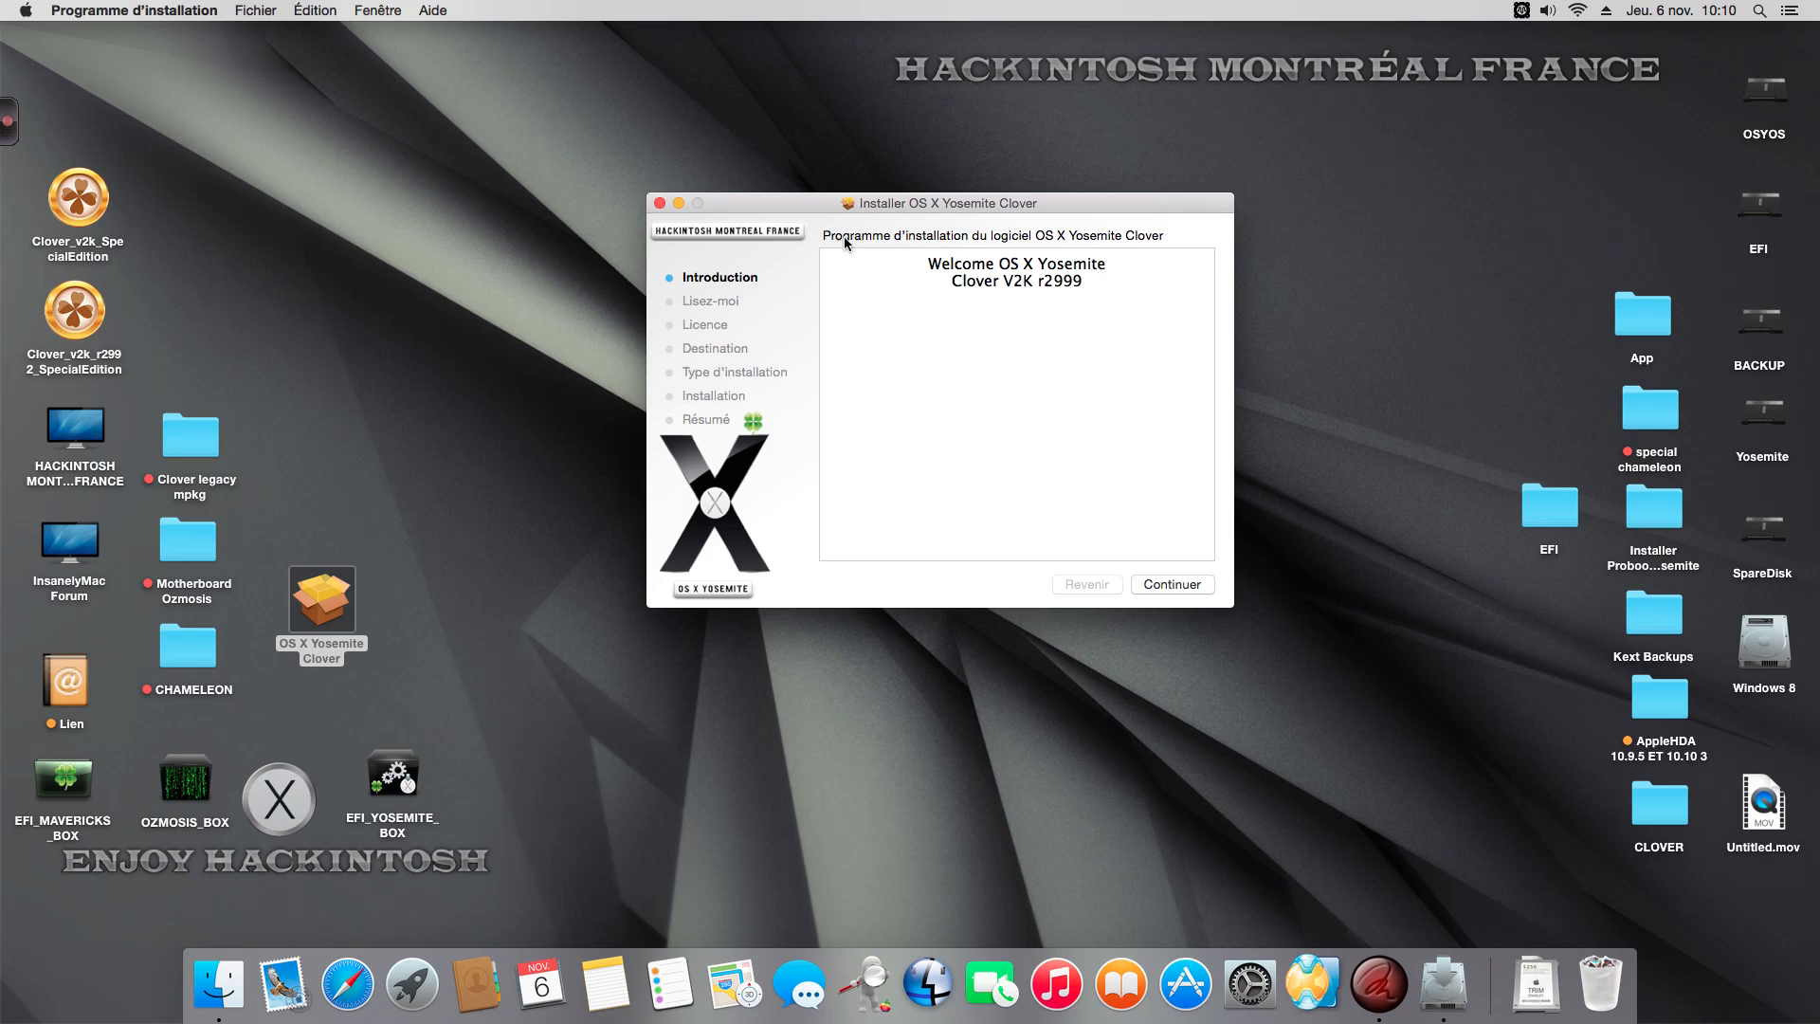
pyautogui.click(660, 203)
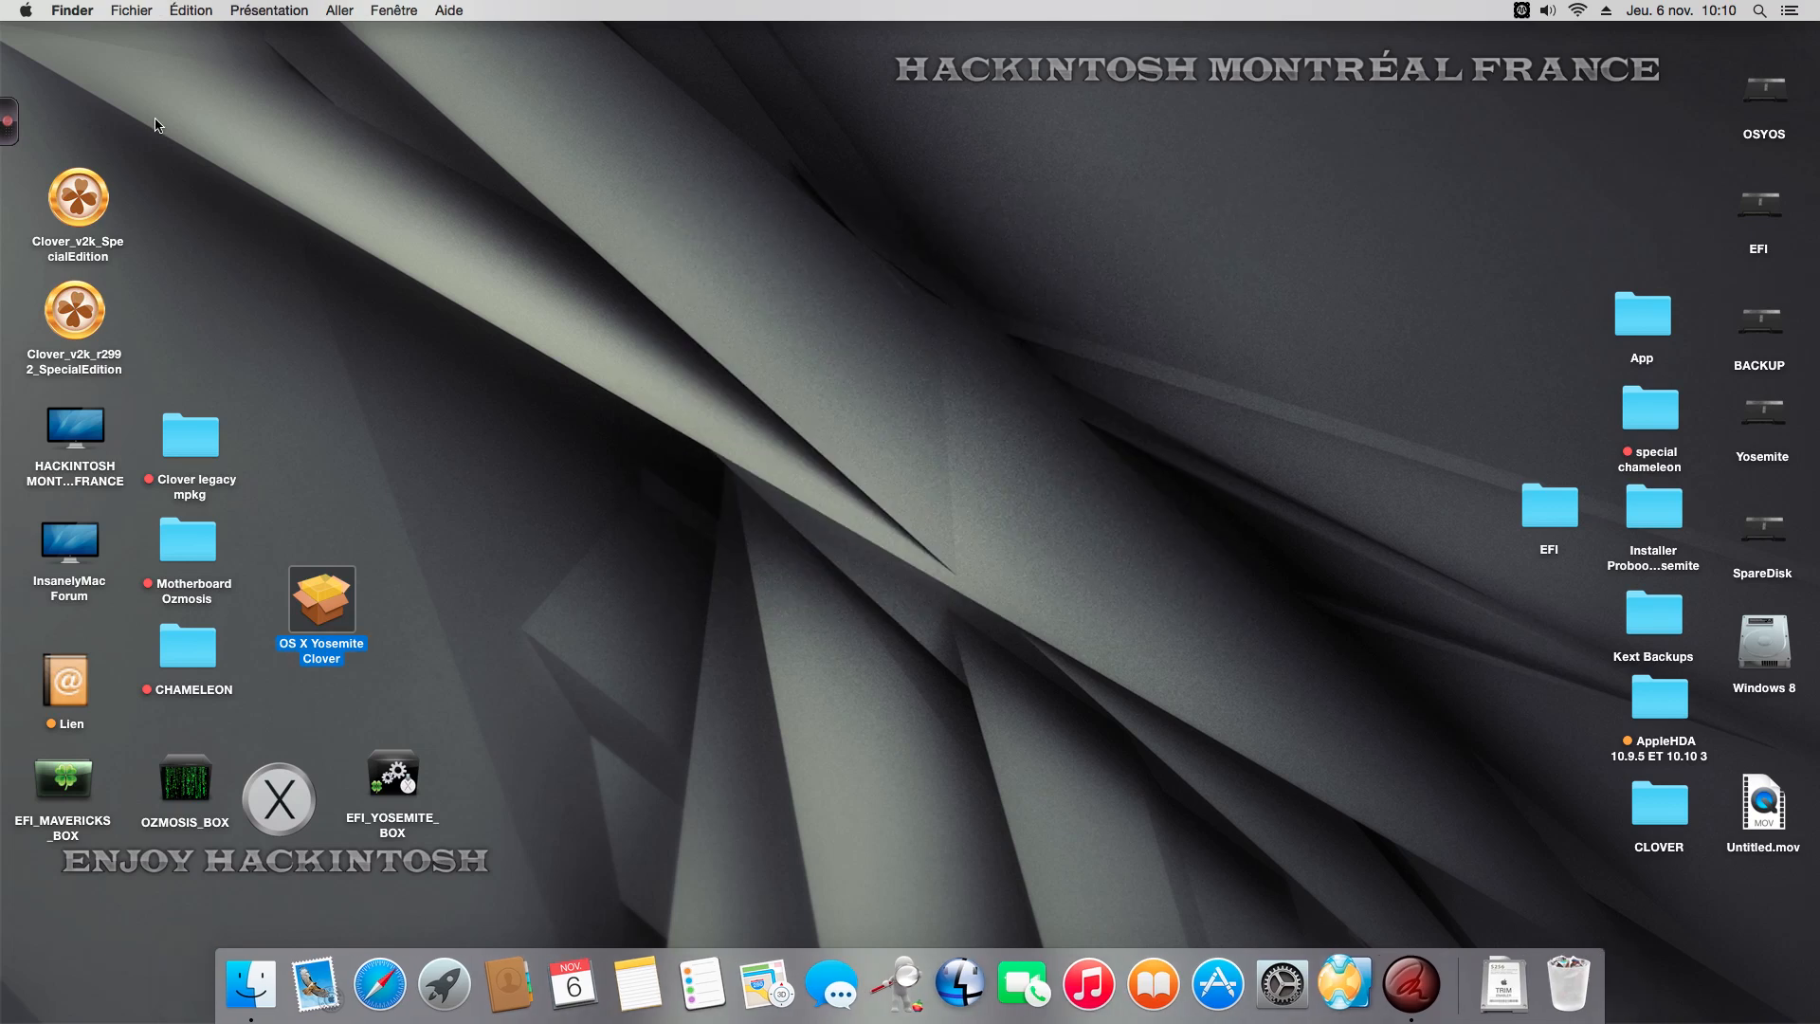
# - View the disk and permissions repair options for the OSYOS volume in Utilitaire de disque, and close it and the Utilitaires folder
pyautogui.click(251, 982)
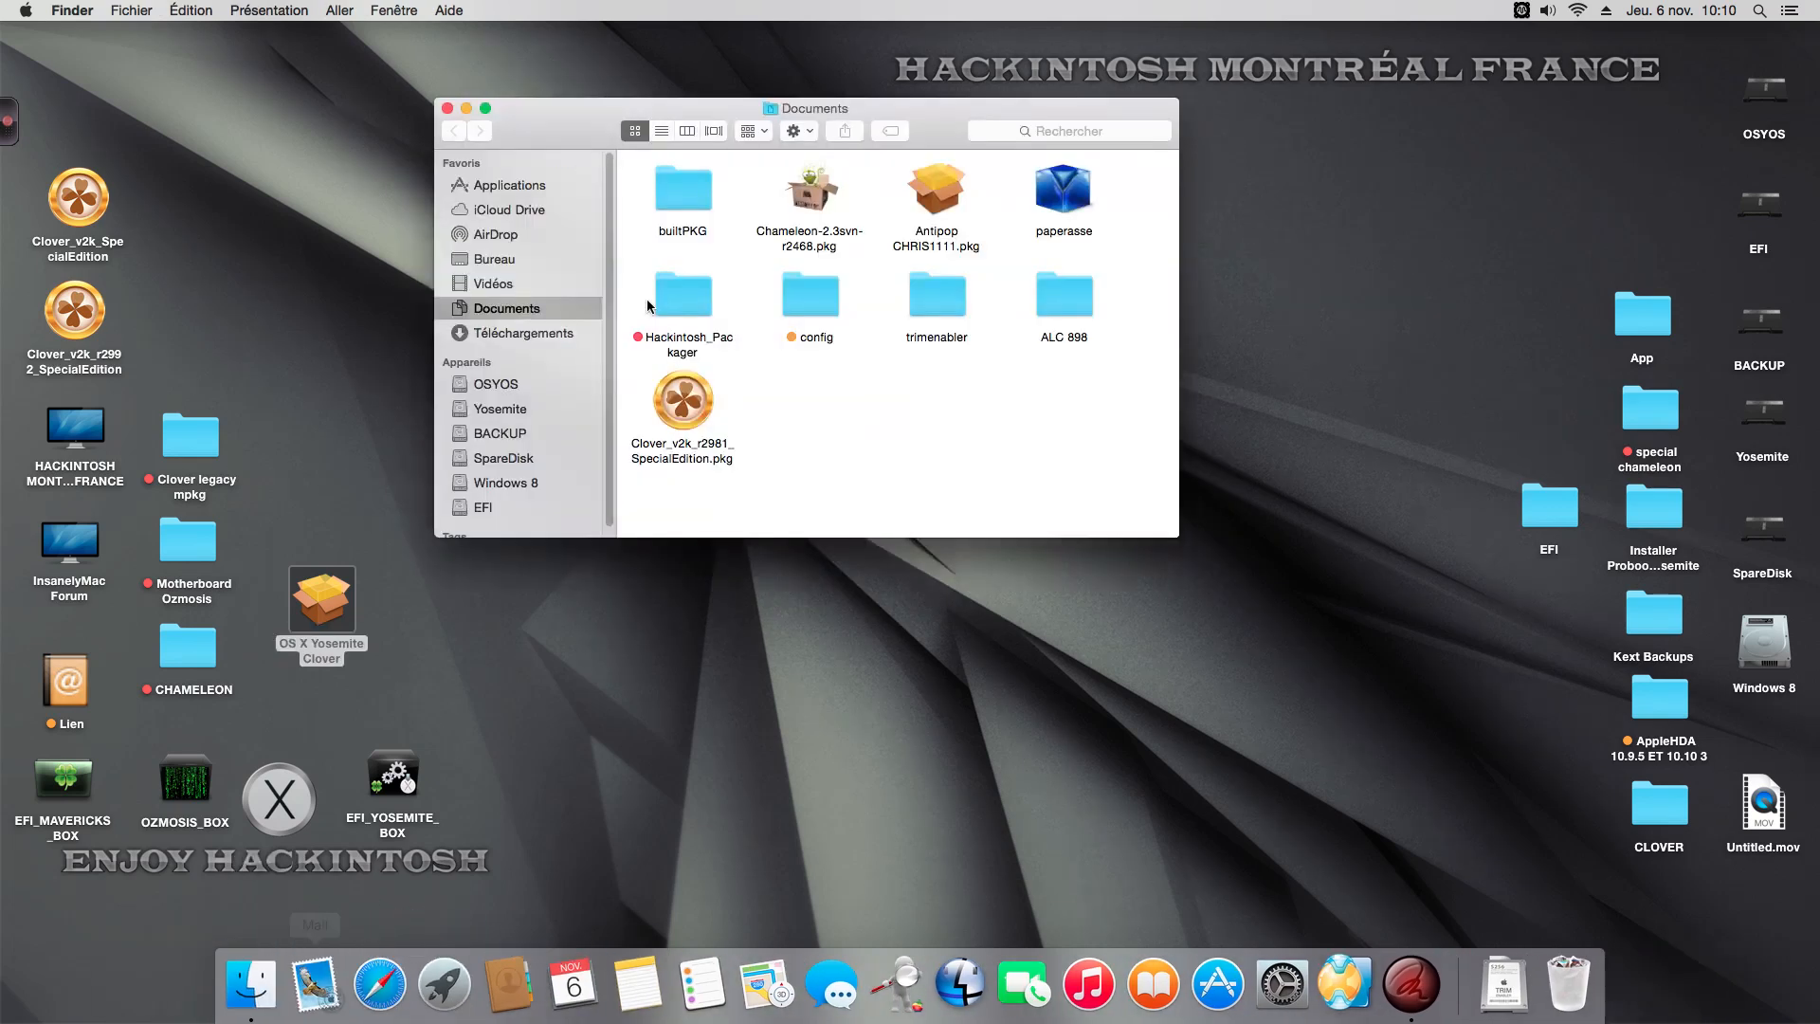
pyautogui.moveTo(576, 141); pyautogui.dragTo(668, 148)
pyautogui.click(646, 201)
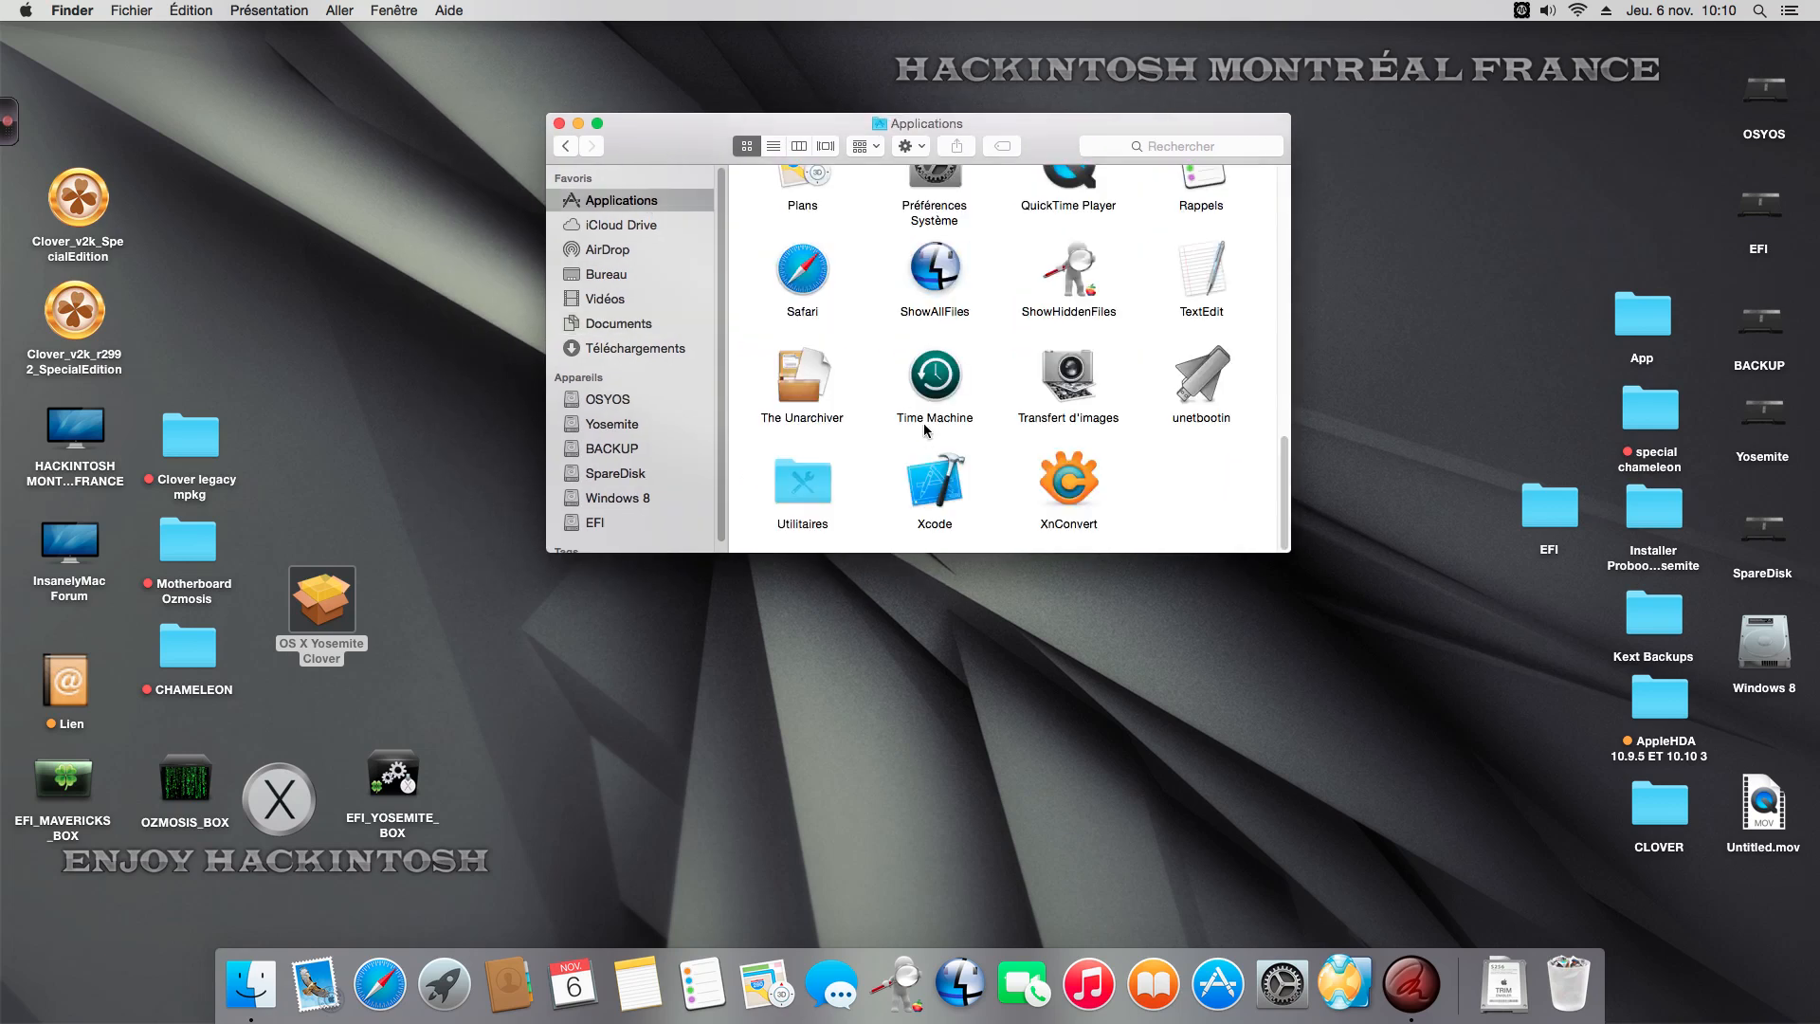
pyautogui.doubleClick(799, 486)
pyautogui.doubleClick(799, 486)
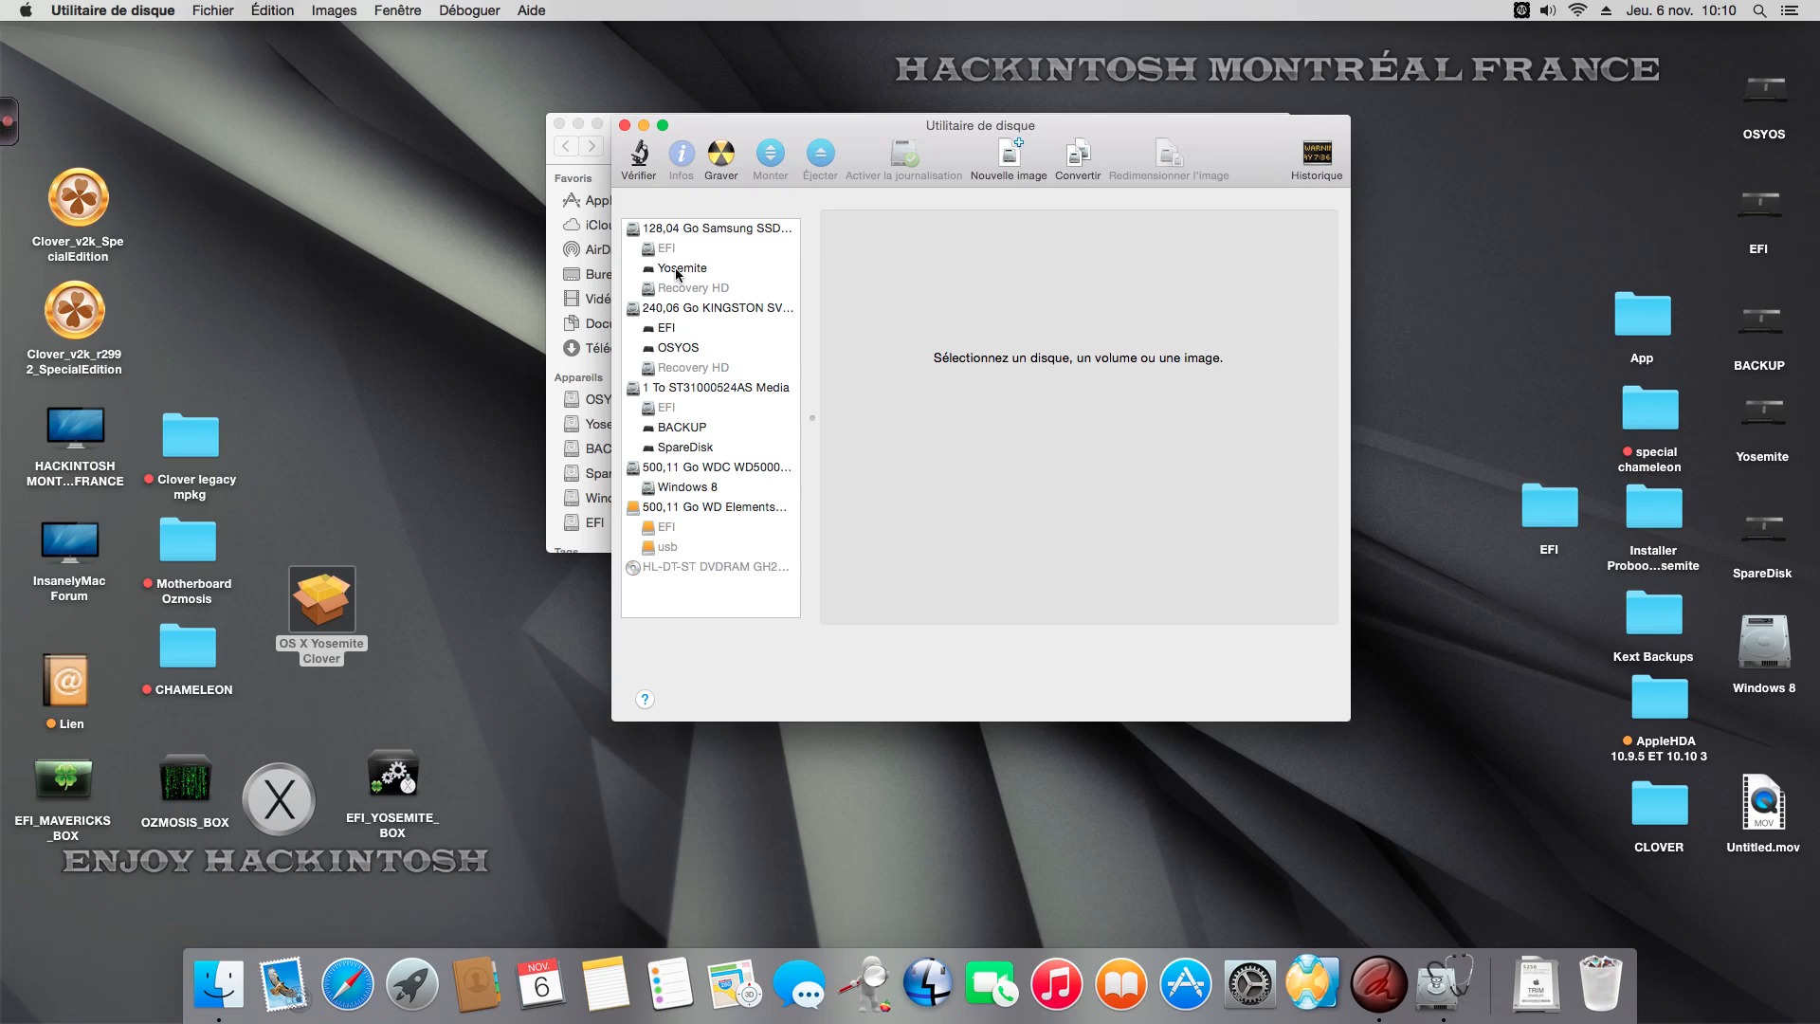
pyautogui.click(678, 347)
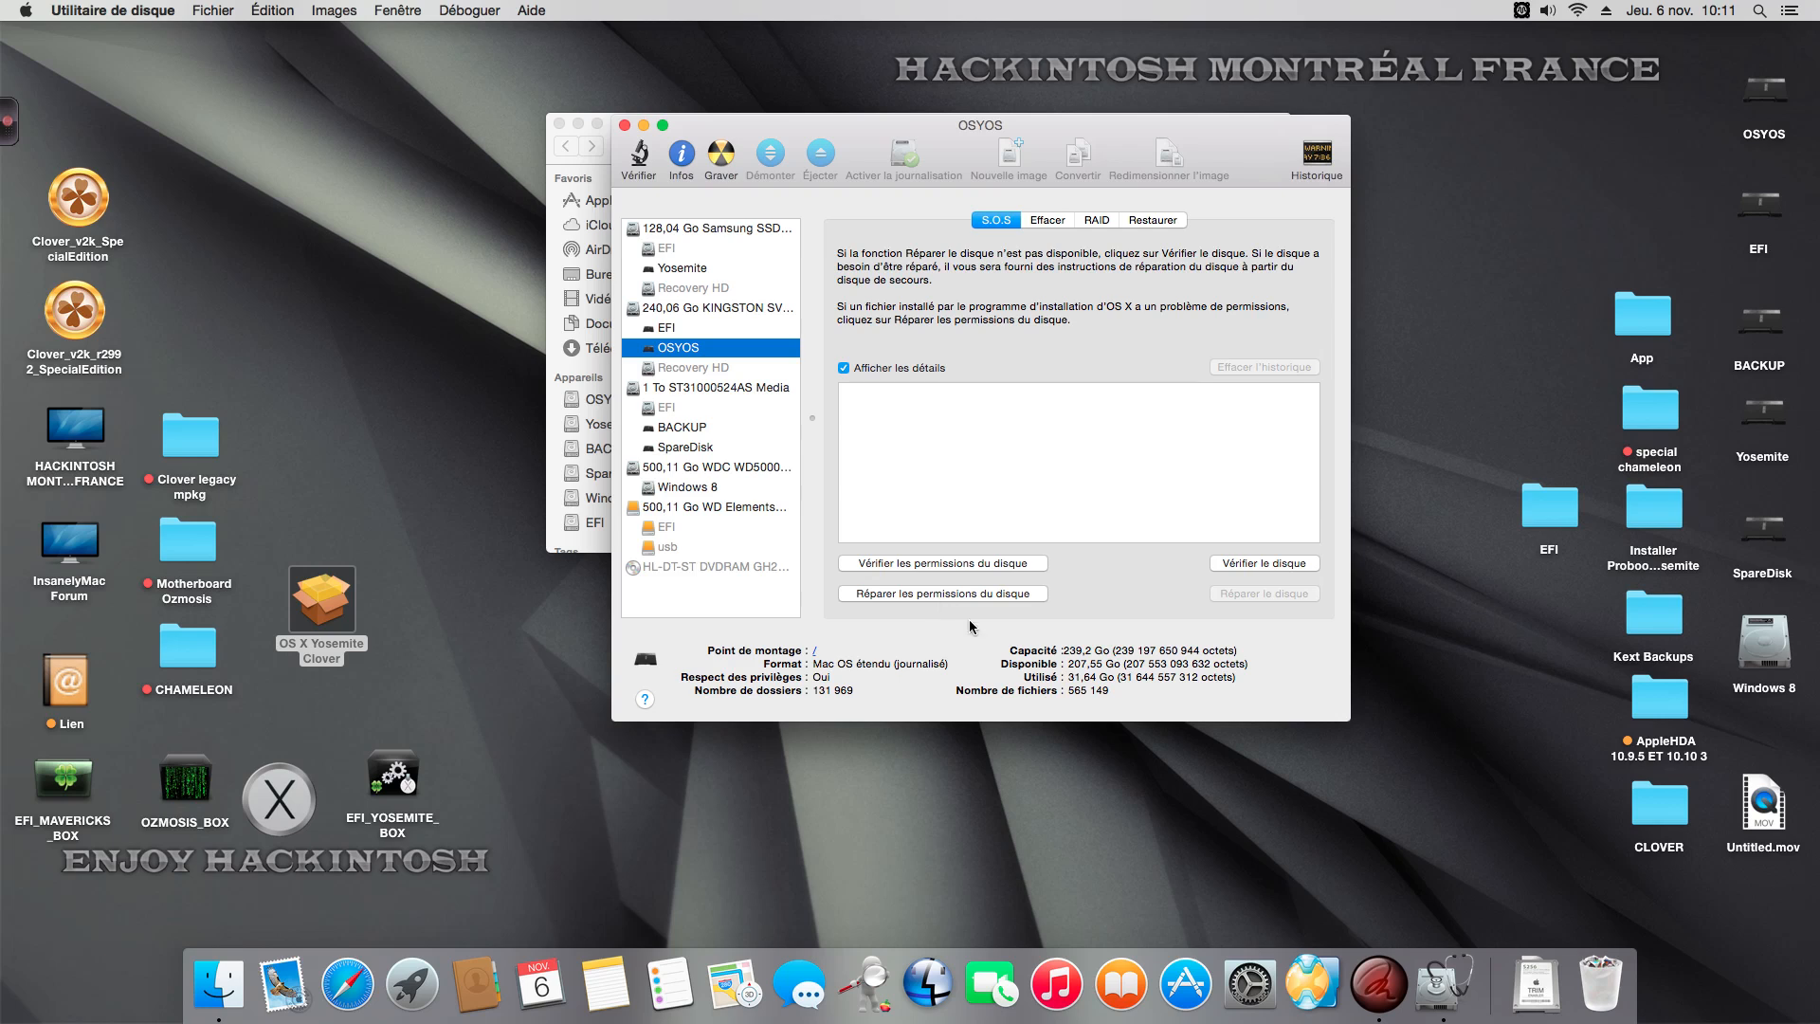
pyautogui.click(627, 127)
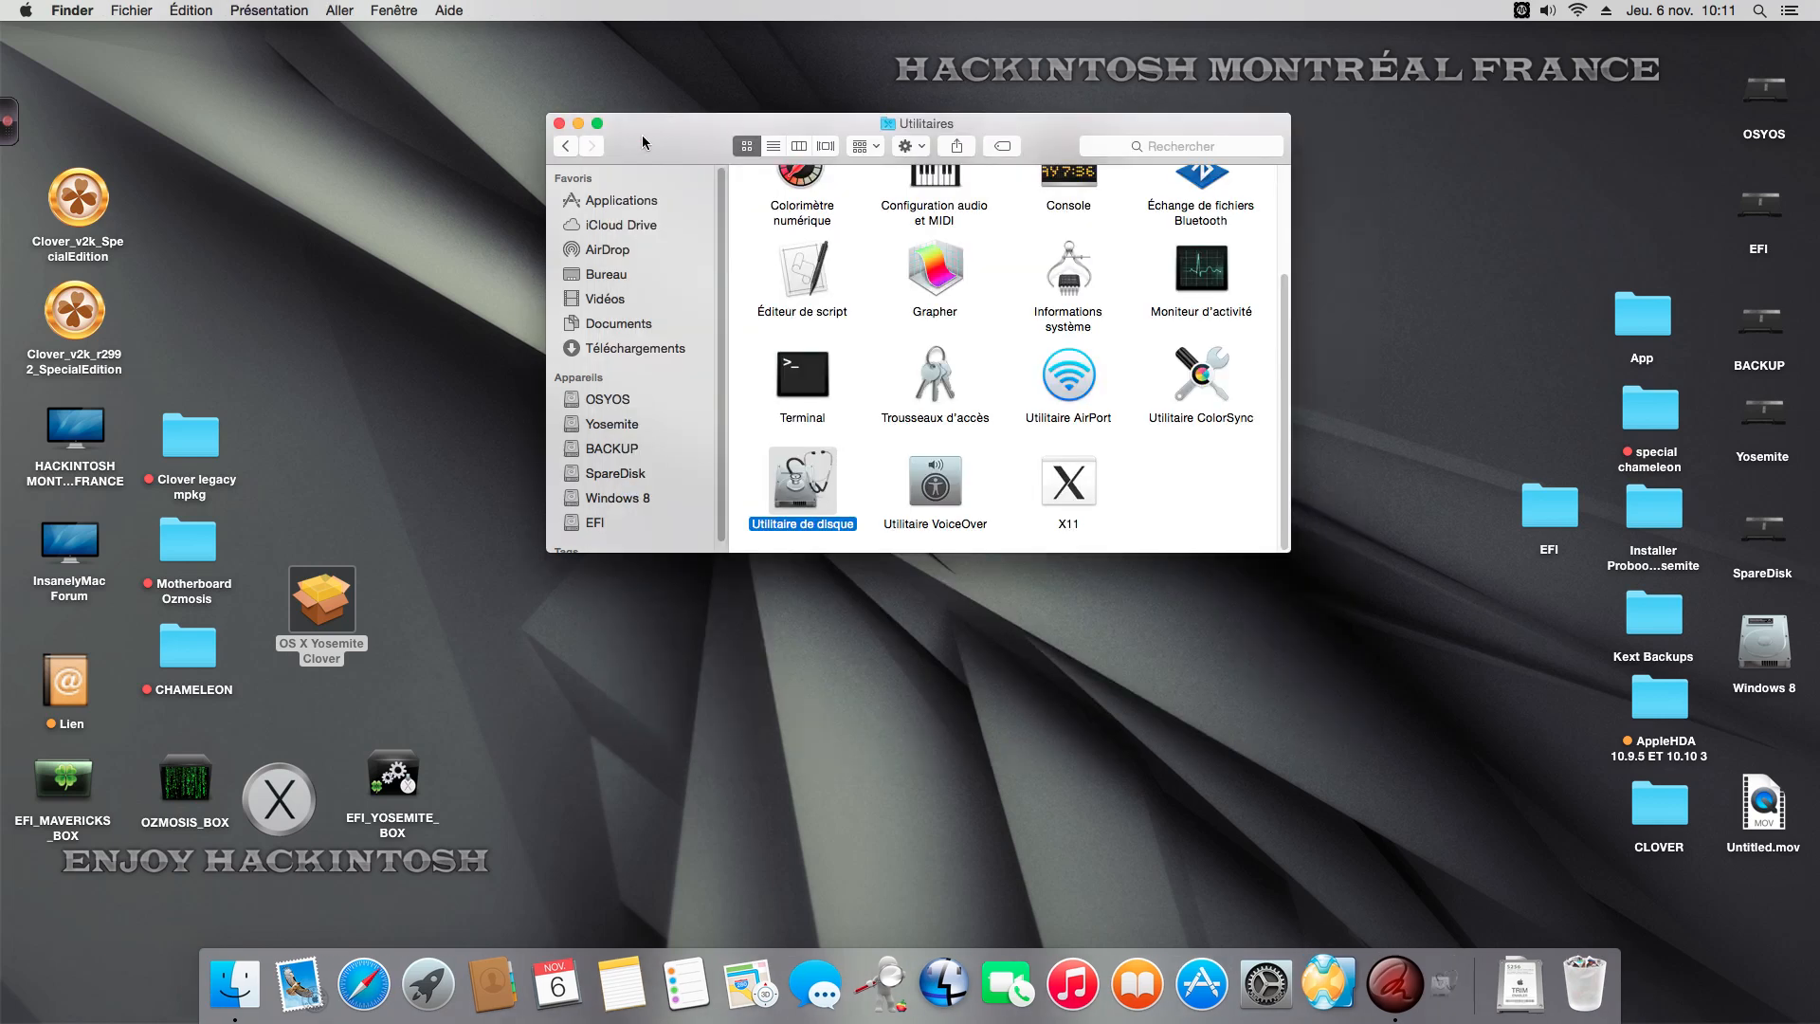
pyautogui.click(560, 125)
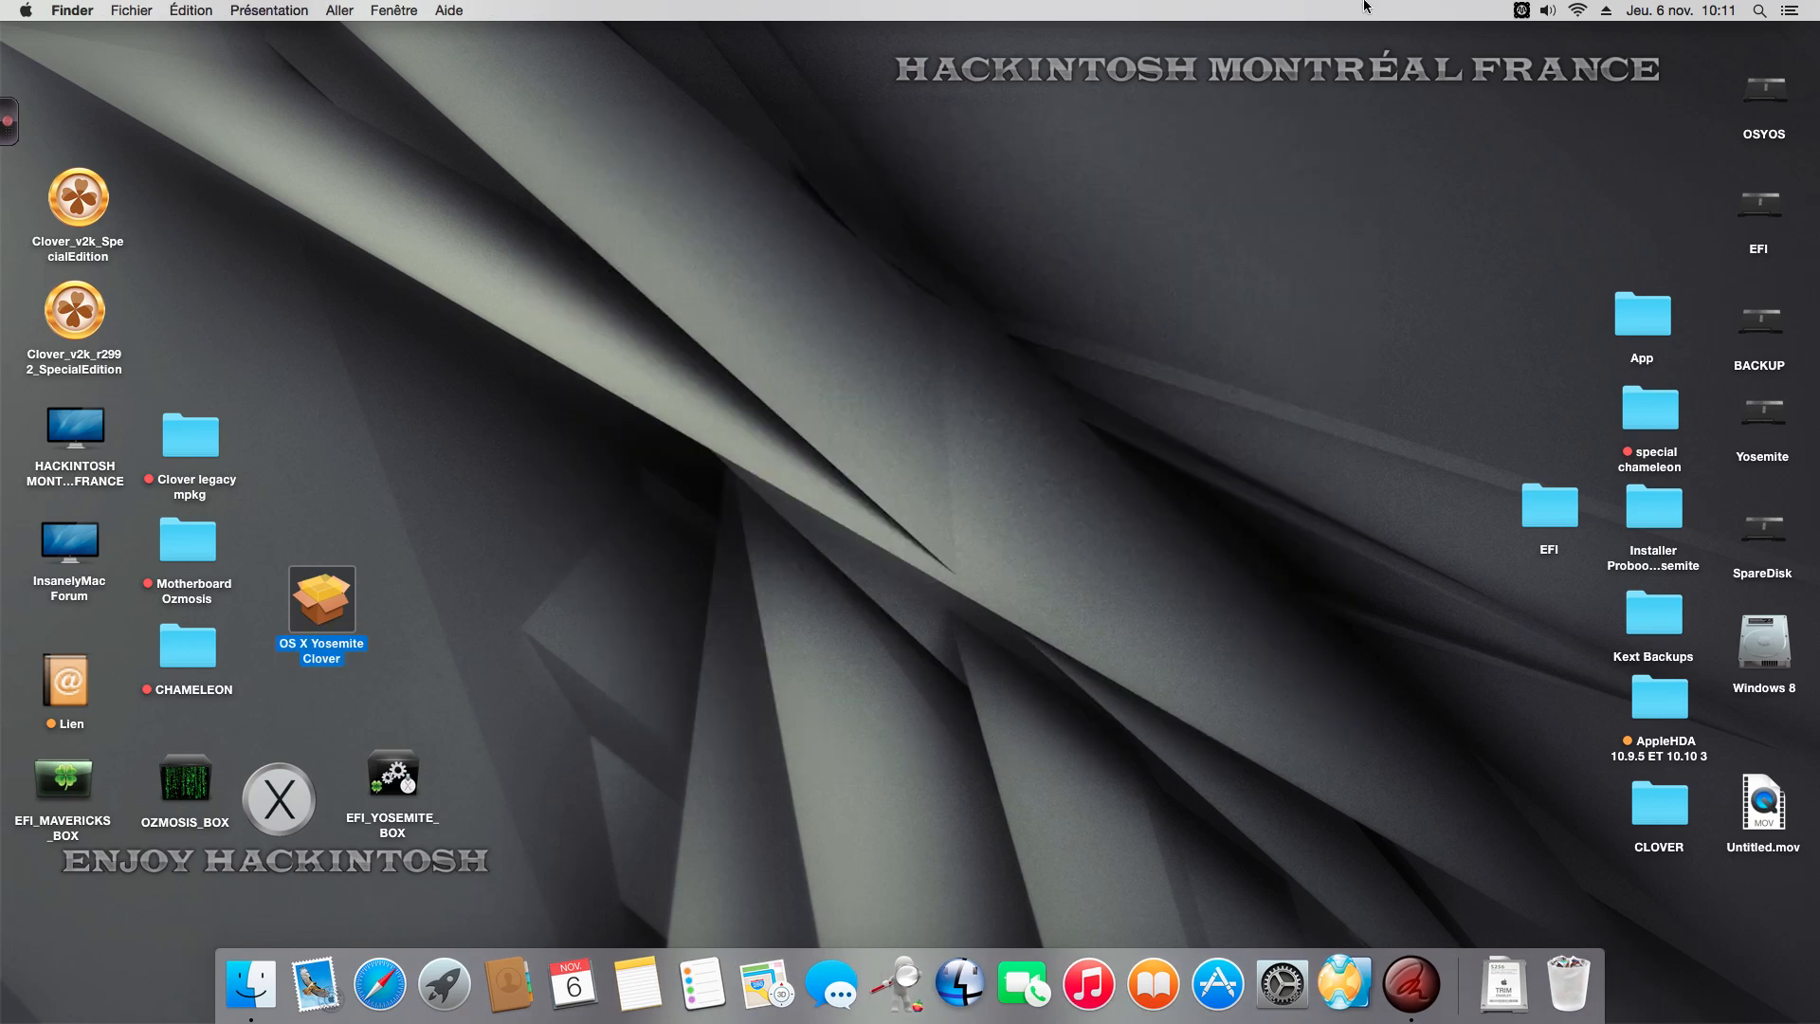
# - Check the system's sound volume control
pyautogui.click(1547, 11)
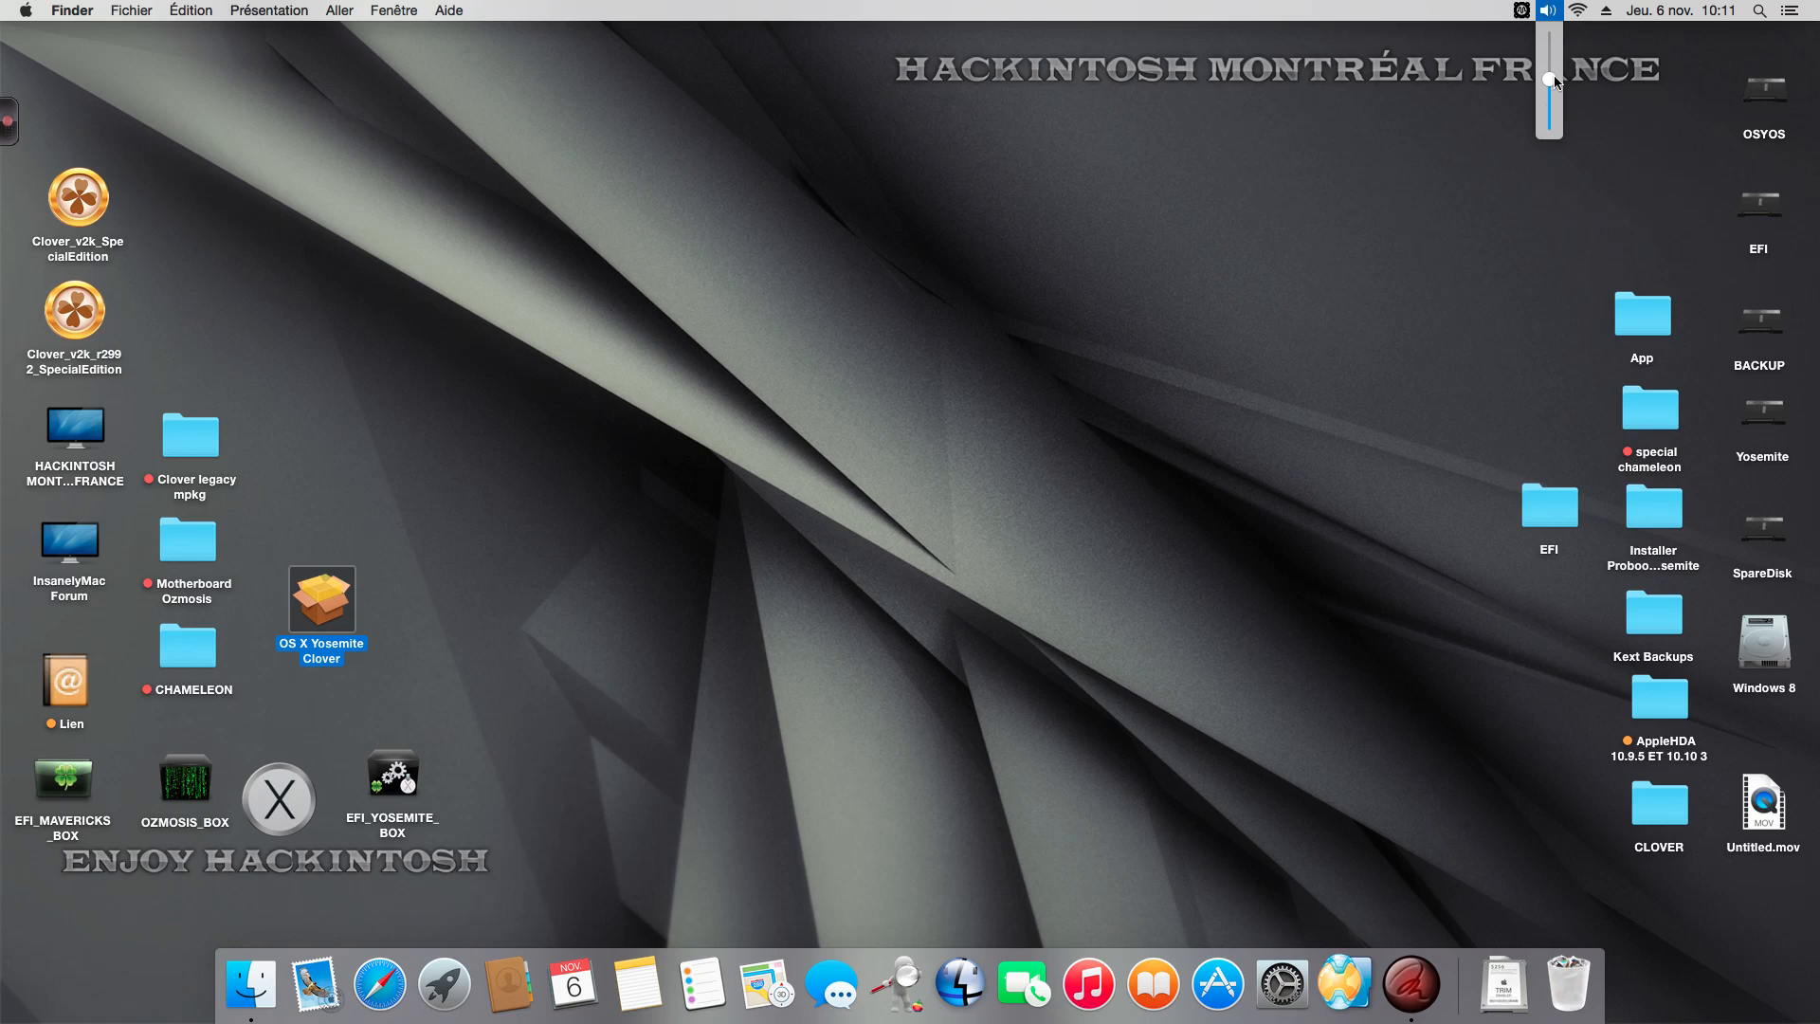
pyautogui.click(1552, 78)
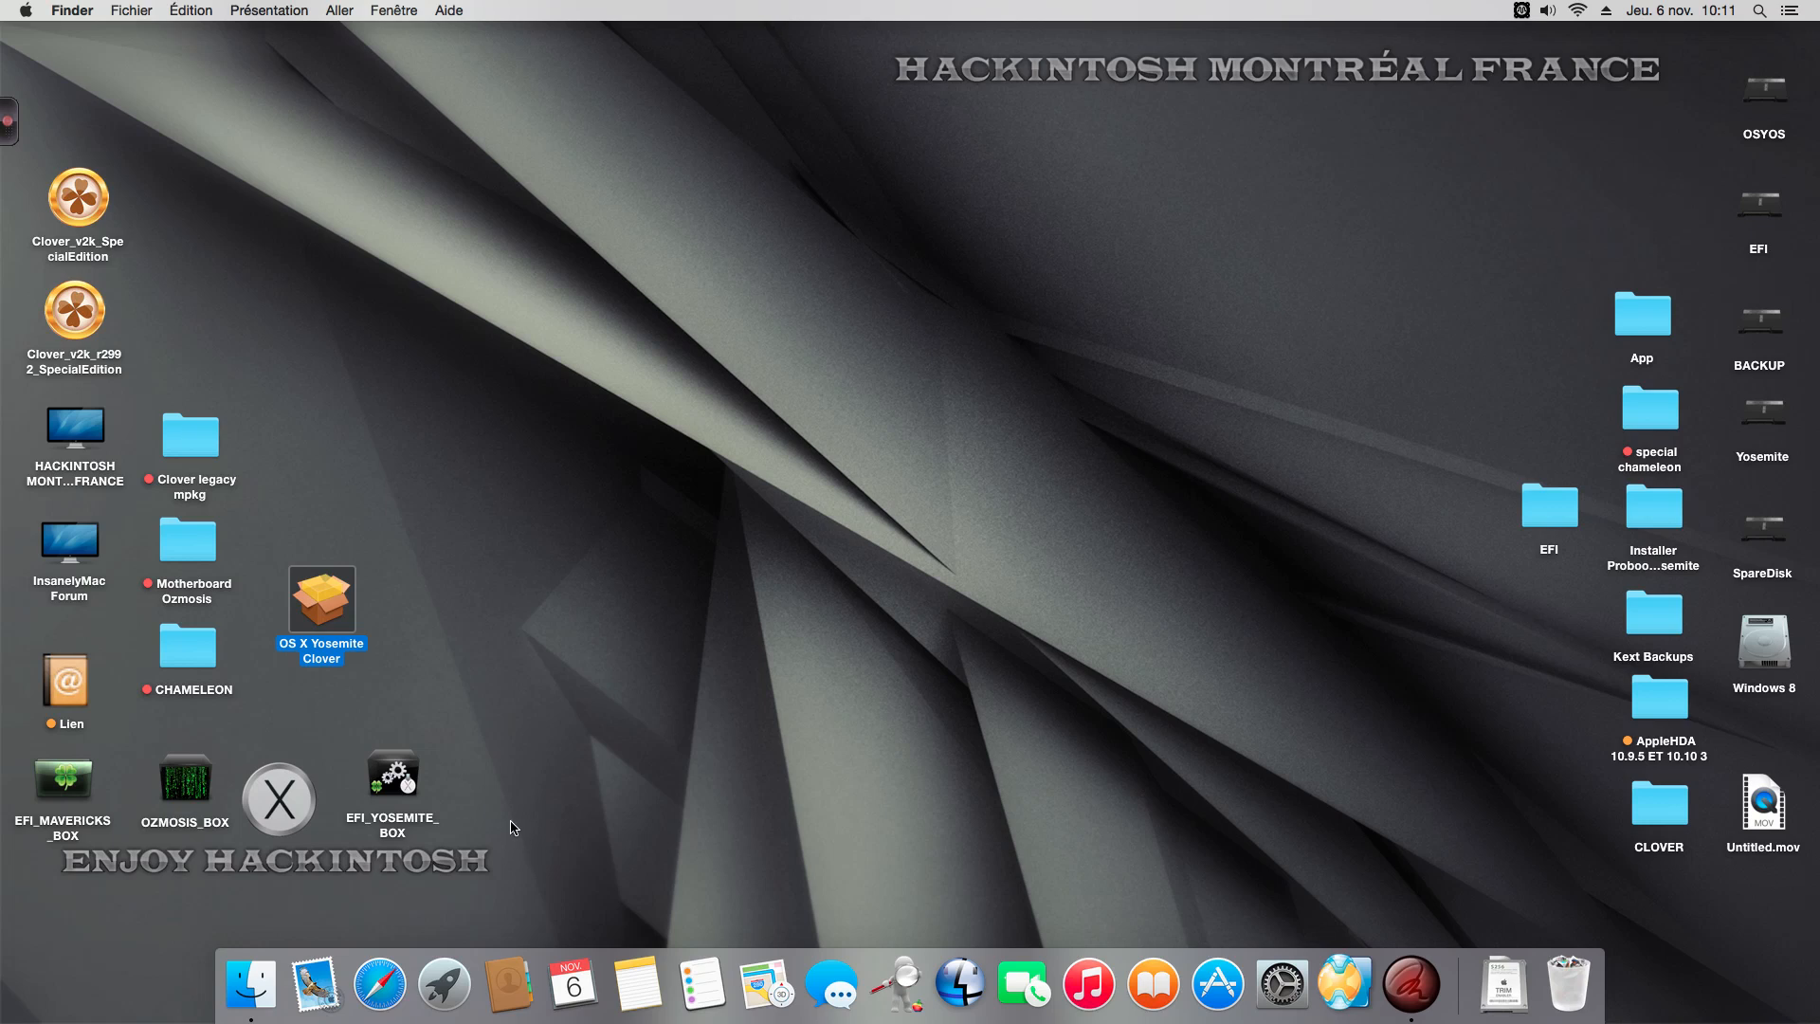
pyautogui.click(8, 121)
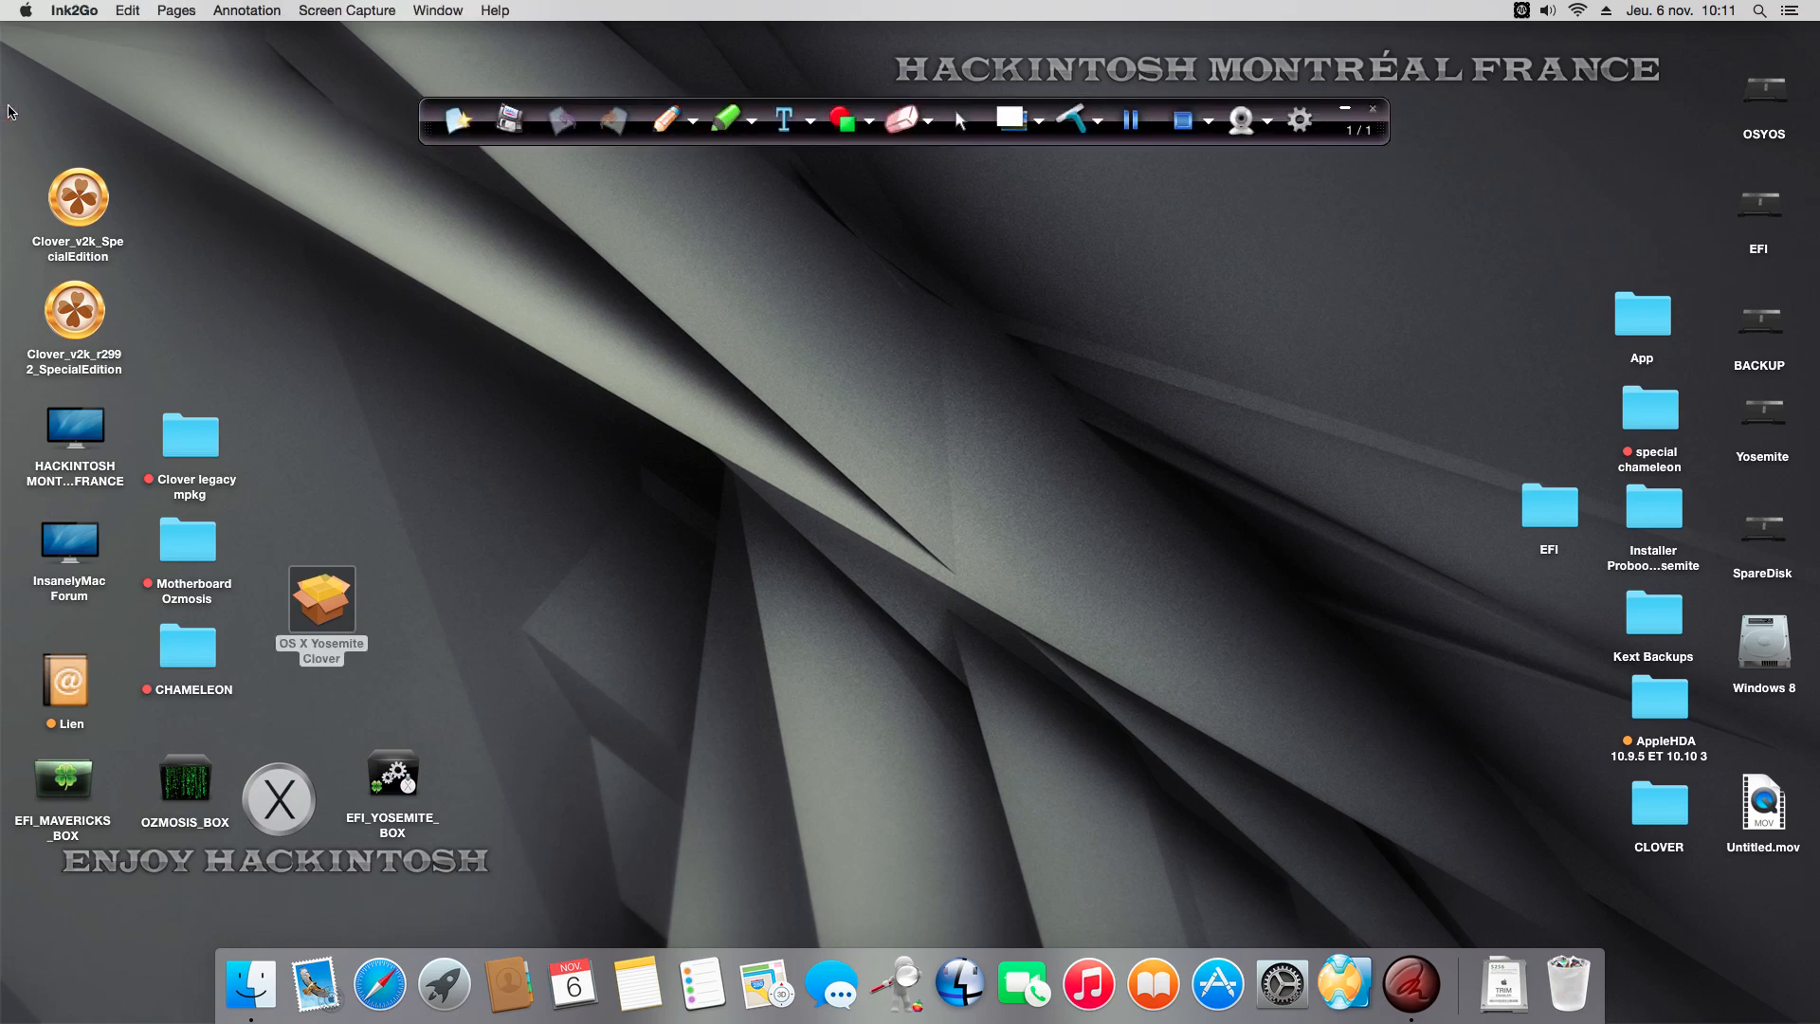
pyautogui.moveTo(1164, 134); pyautogui.dragTo(1175, 203)
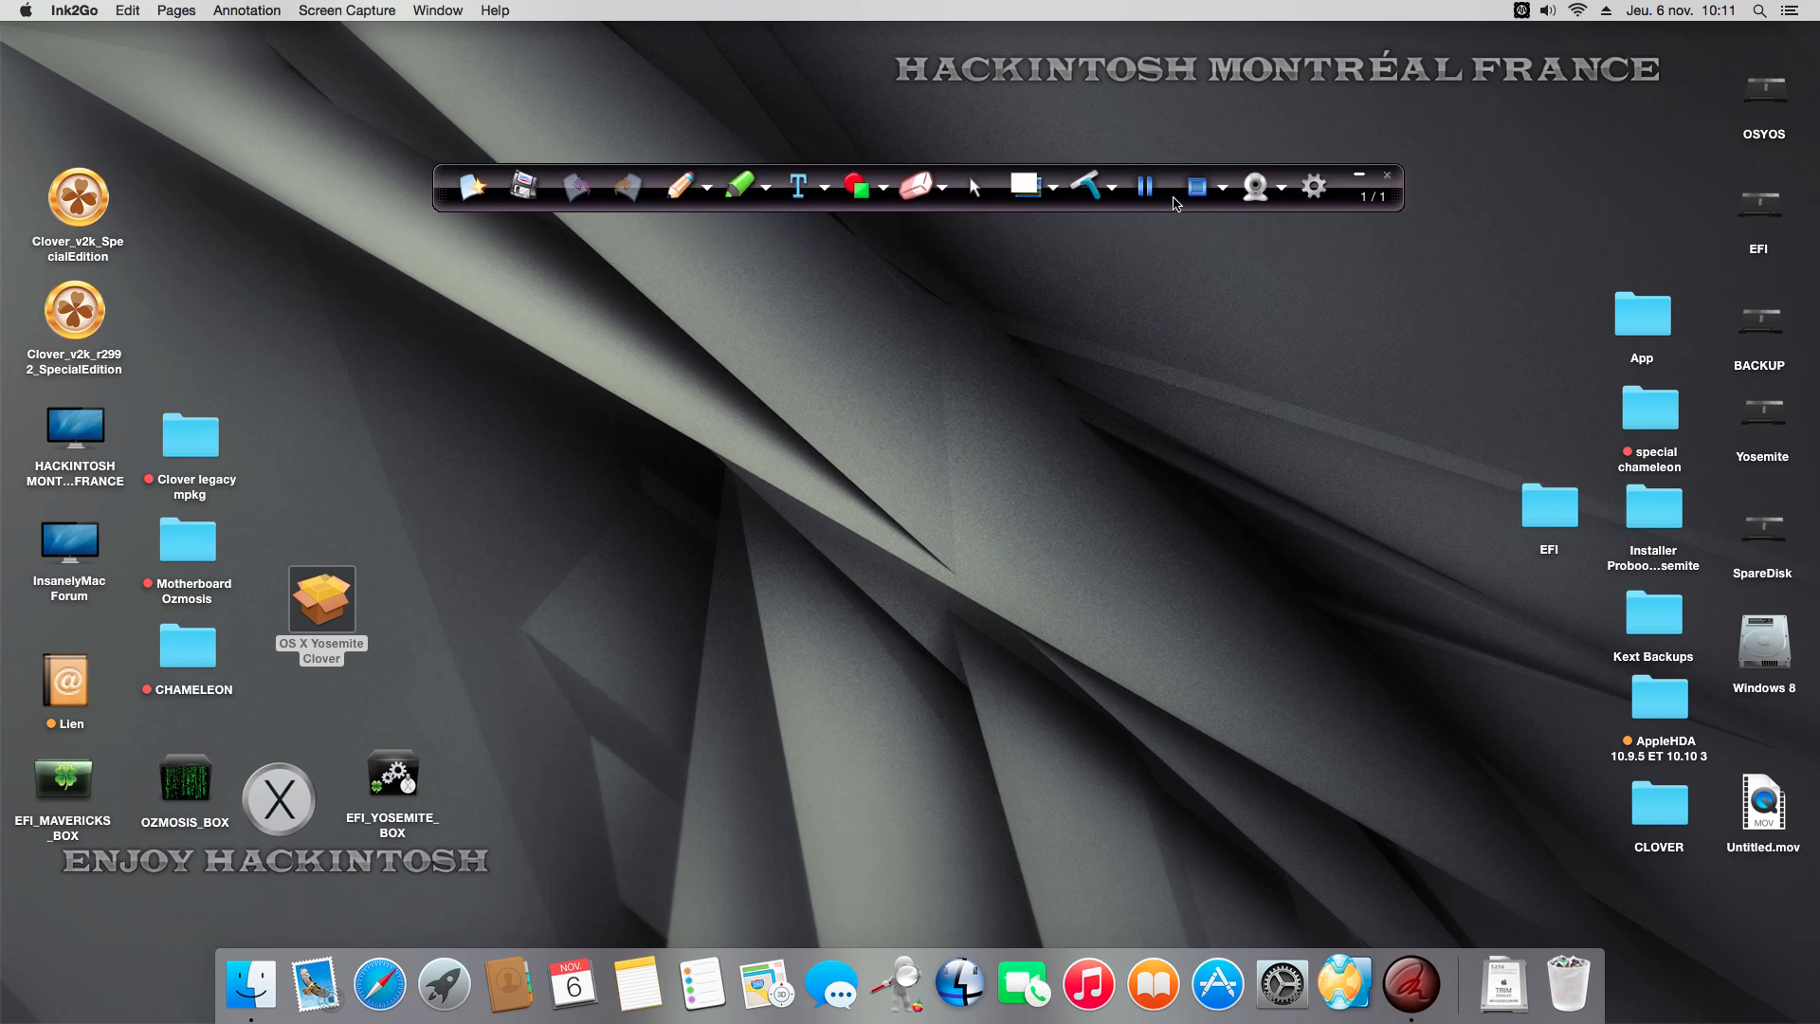